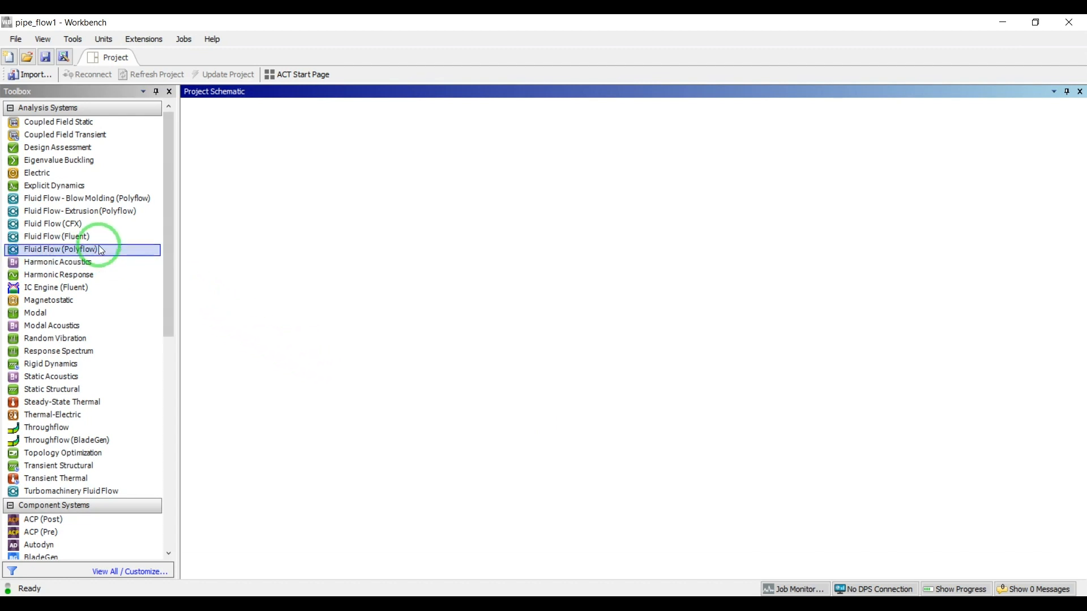
# Add a Fluid Flow (Fluent) analysis system to the project and open its geometry for editing.
pyautogui.doubleClick(87, 237)
pyautogui.moveTo(87, 237); pyautogui.dragTo(296, 159)
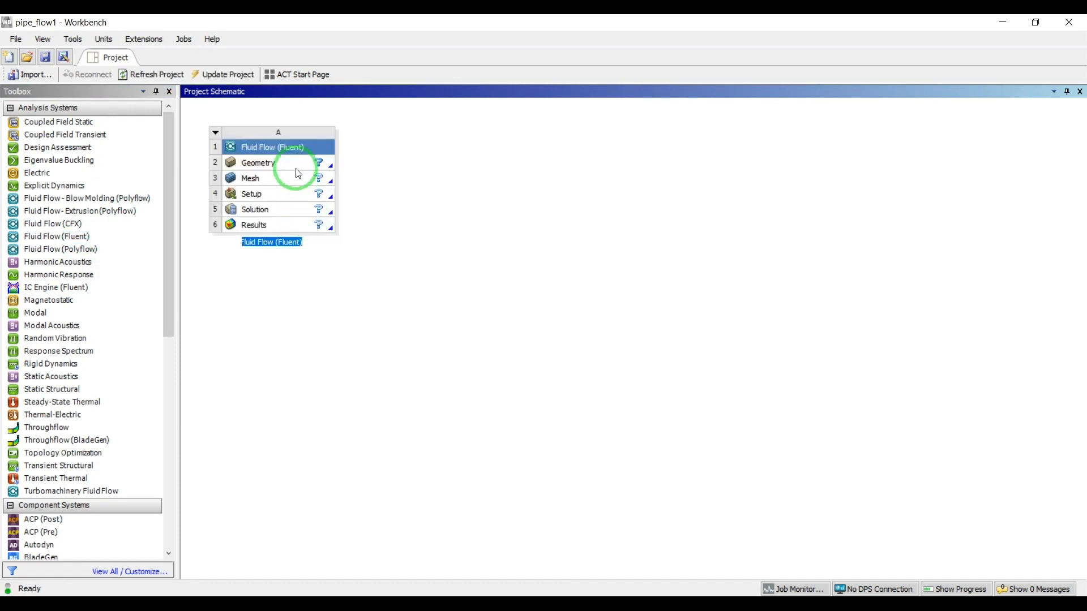
pyautogui.doubleClick(298, 168)
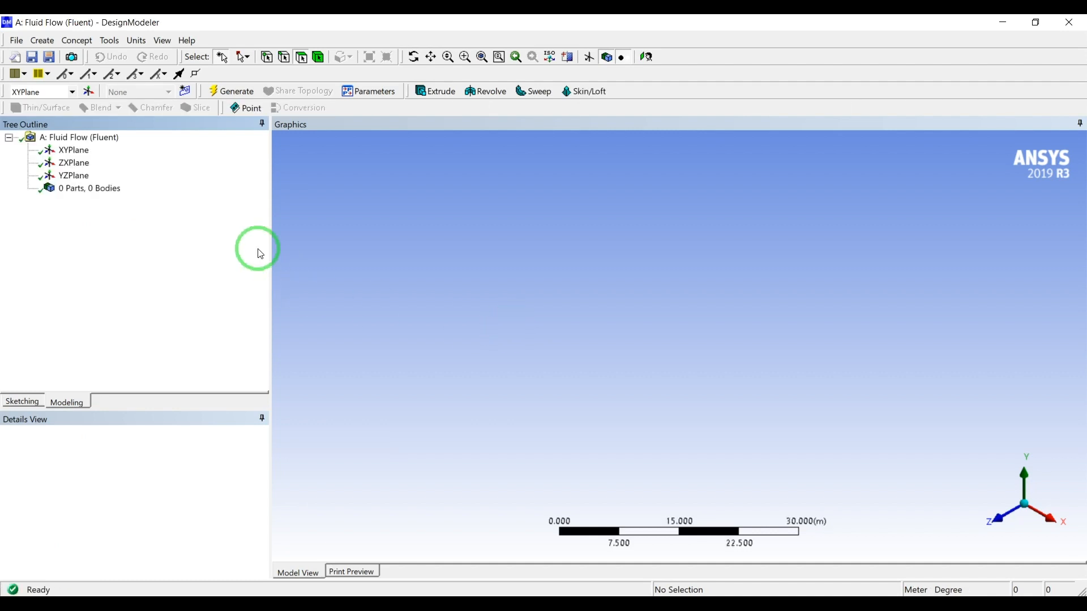
# Set the modelling length unit to millimetres and create a new sketch on the XY plane.
pyautogui.click(130, 44)
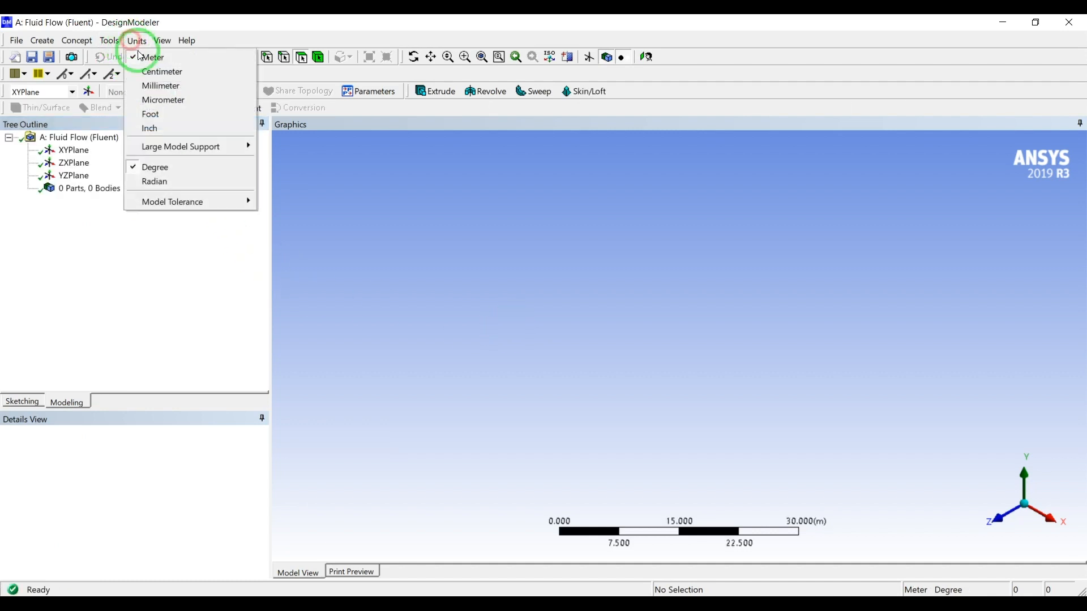
pyautogui.click(154, 90)
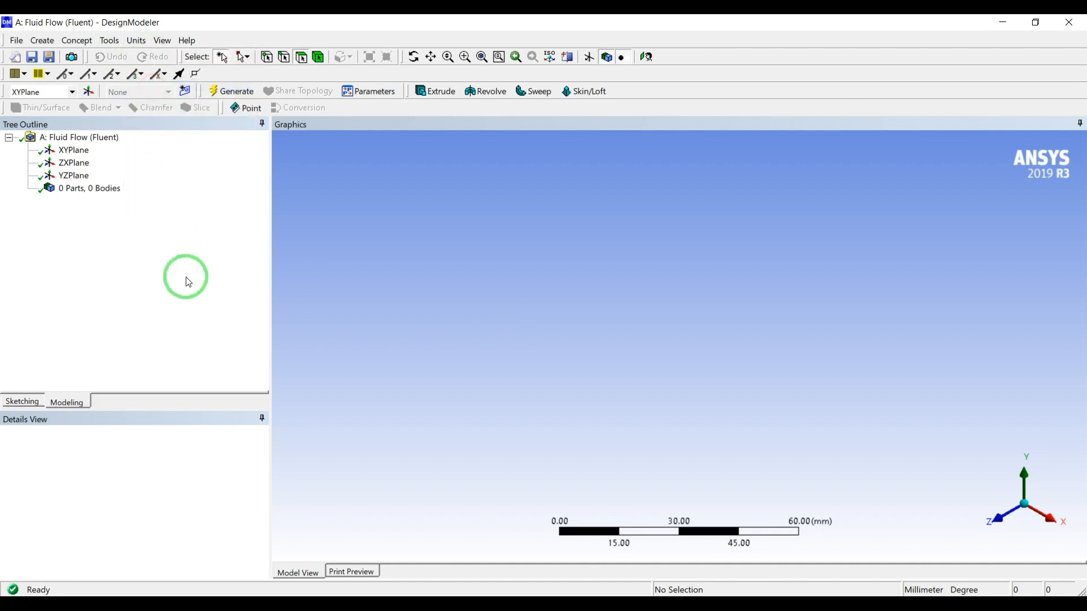
pyautogui.click(74, 150)
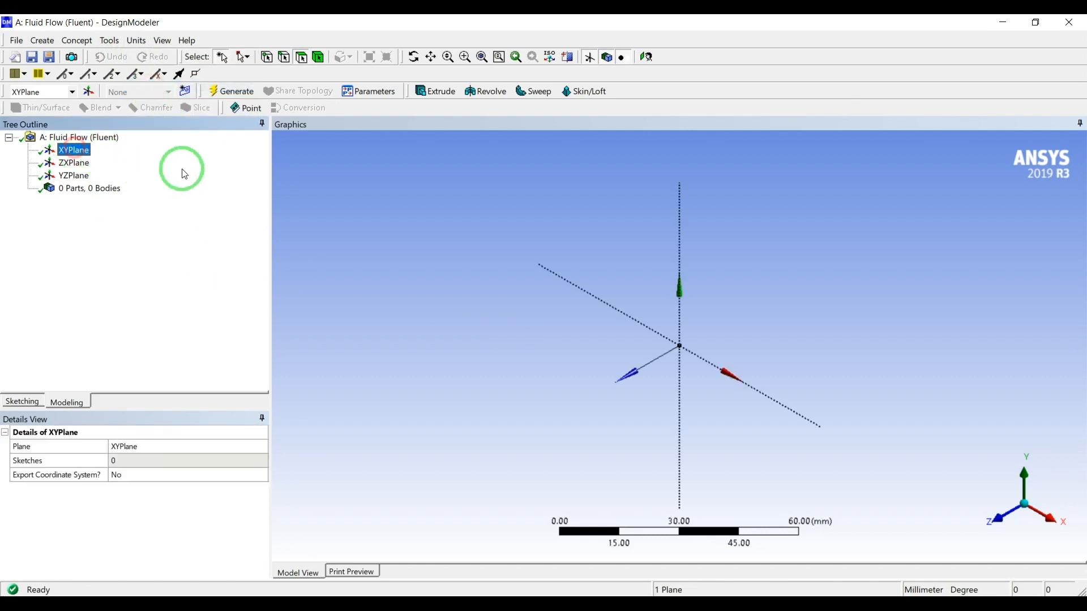
pyautogui.click(185, 92)
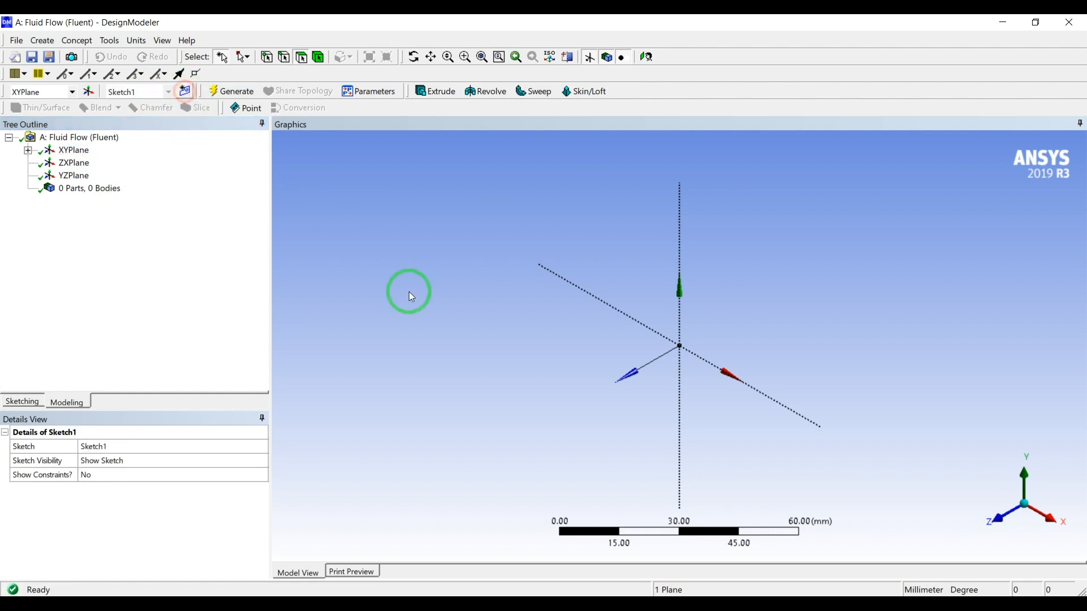
# Sketch a rectangle about 109 mm by 6 mm with its lower edge on the X axis, starting on the negative X side of the origin.
pyautogui.click(998, 522)
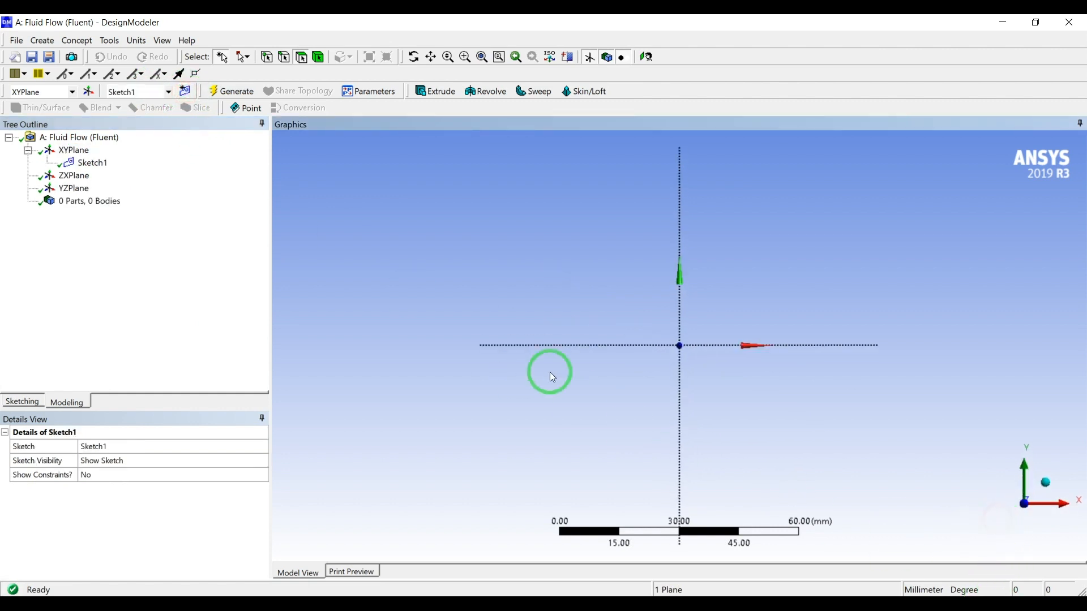
pyautogui.click(102, 163)
pyautogui.click(20, 401)
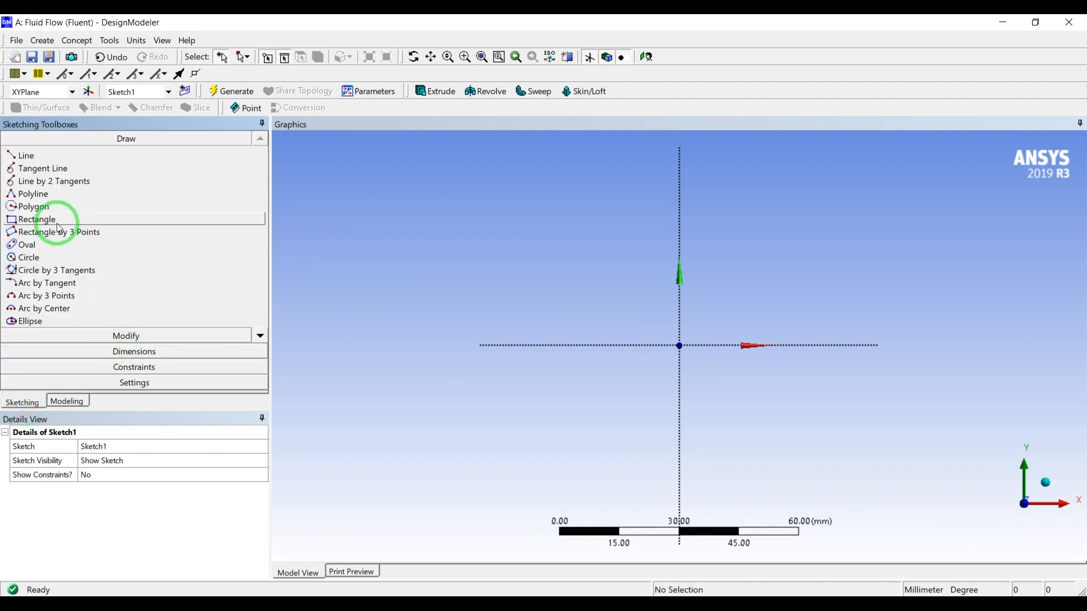
pyautogui.click(50, 220)
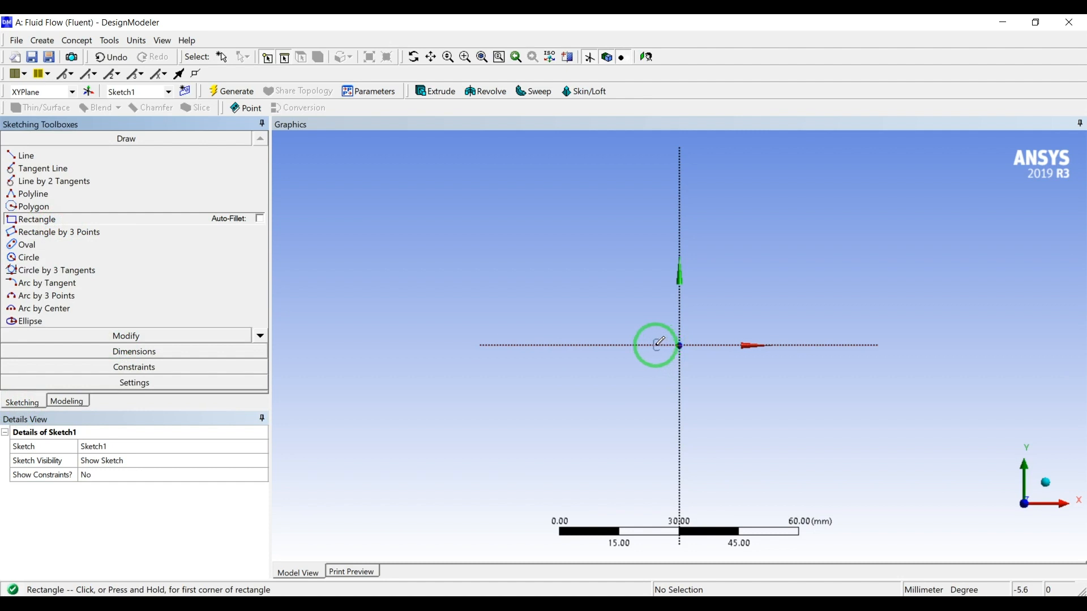
pyautogui.click(617, 345)
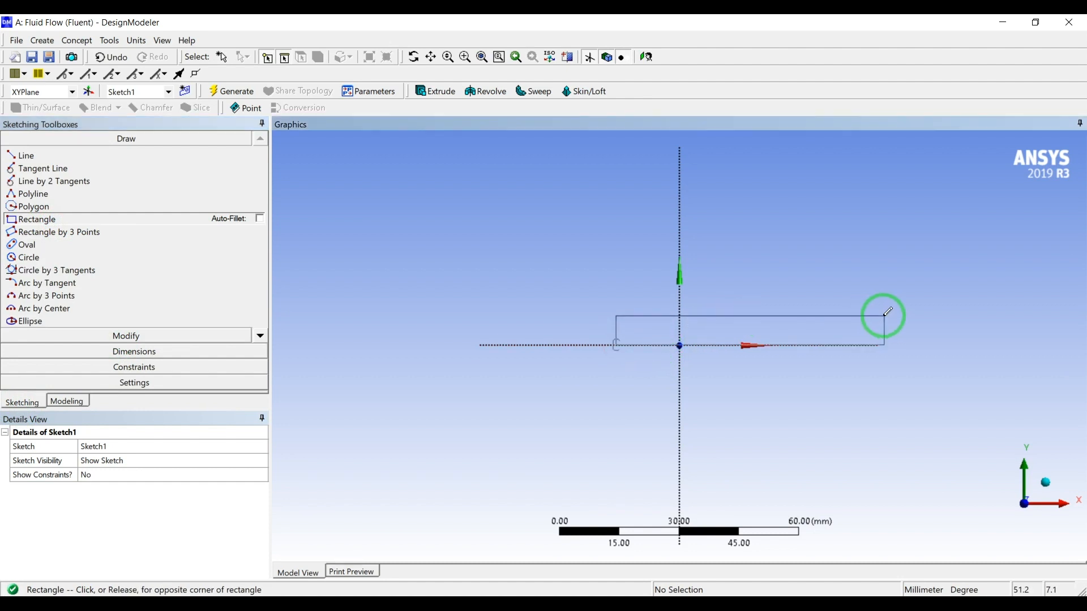
pyautogui.click(1050, 322)
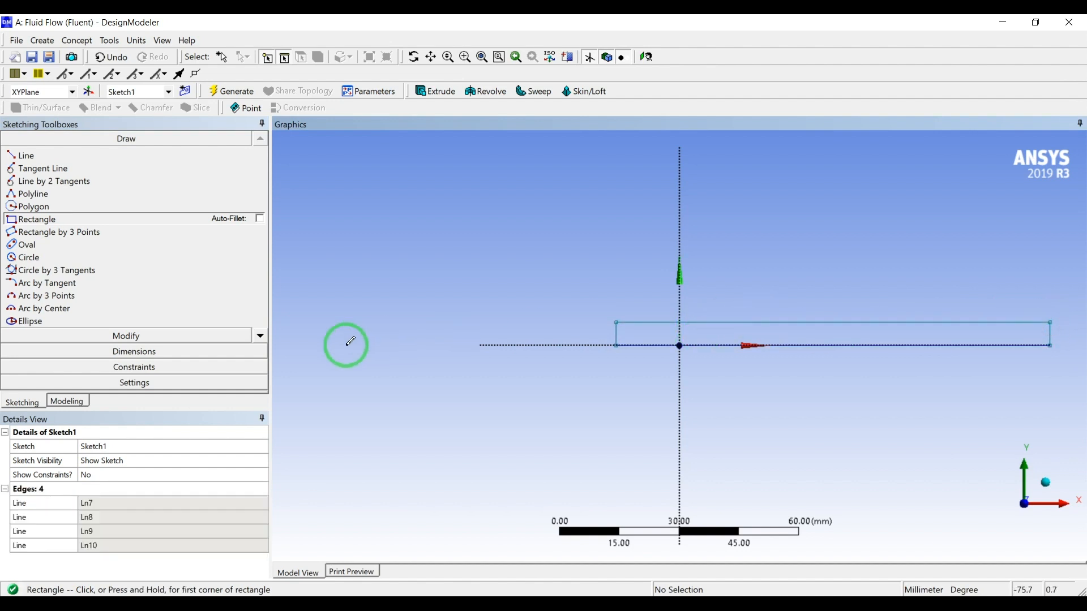
# Dimension the rectangle's short vertical edge and set its height to 10 mm.
pyautogui.click(102, 352)
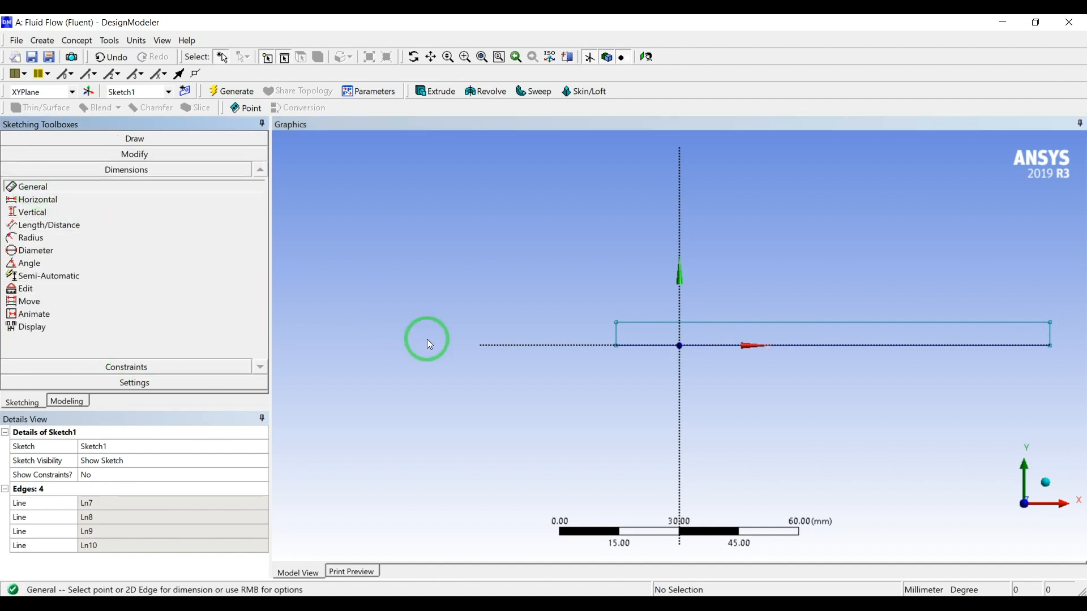
pyautogui.click(615, 331)
pyautogui.click(525, 324)
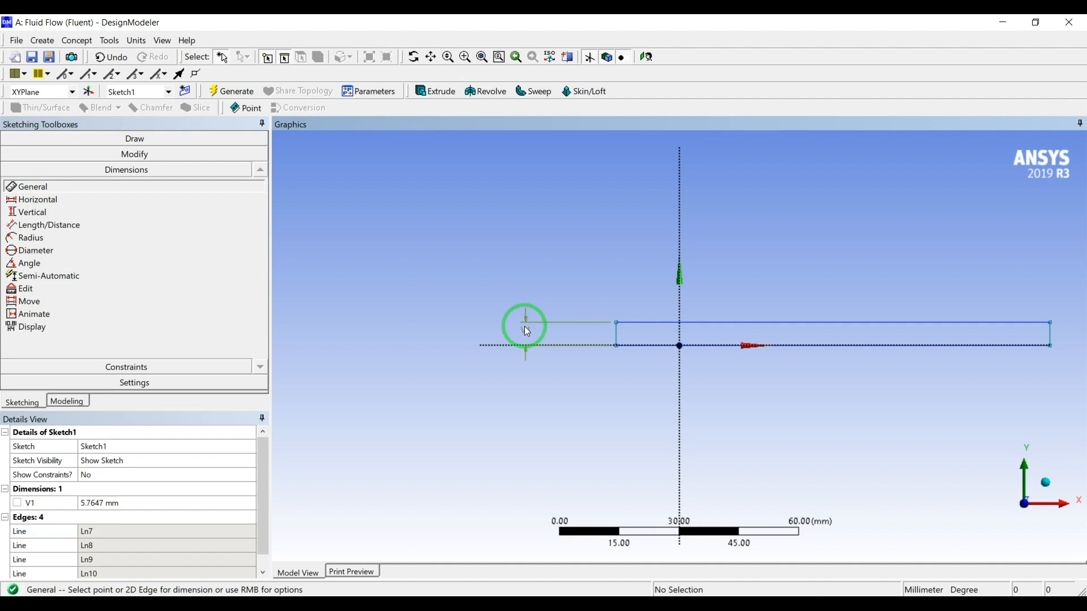
pyautogui.click(142, 503)
pyautogui.click(143, 503)
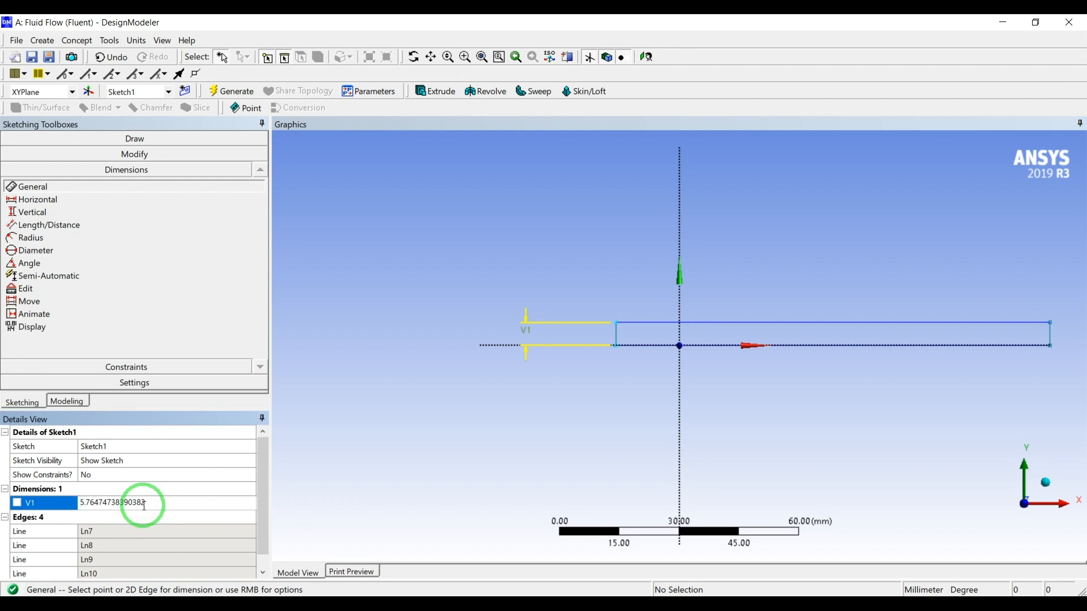
pyautogui.doubleClick(144, 503)
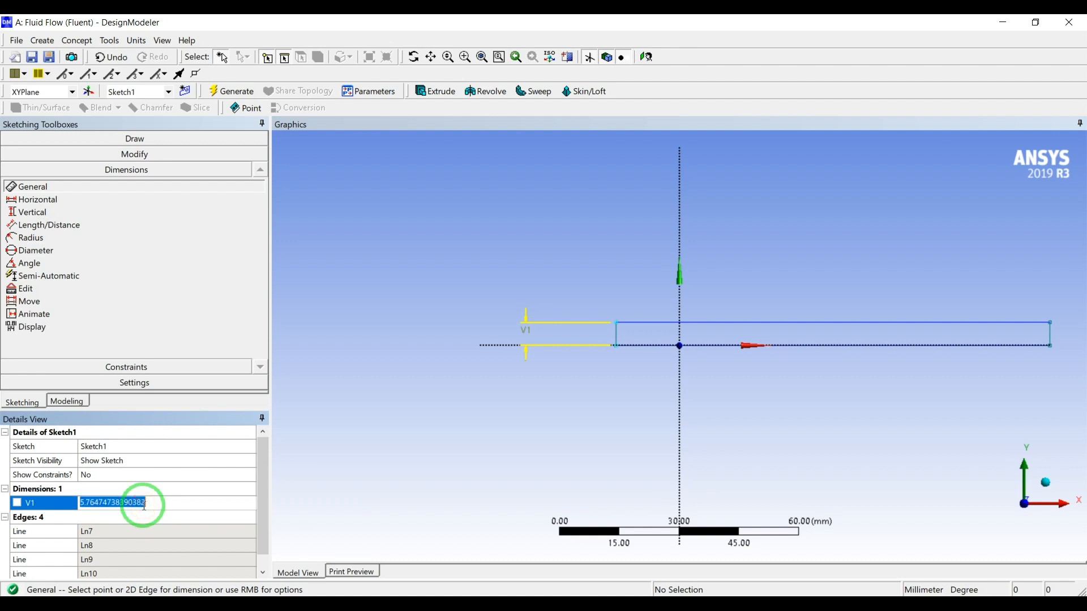
pyautogui.write('10')
pyautogui.press('Return')
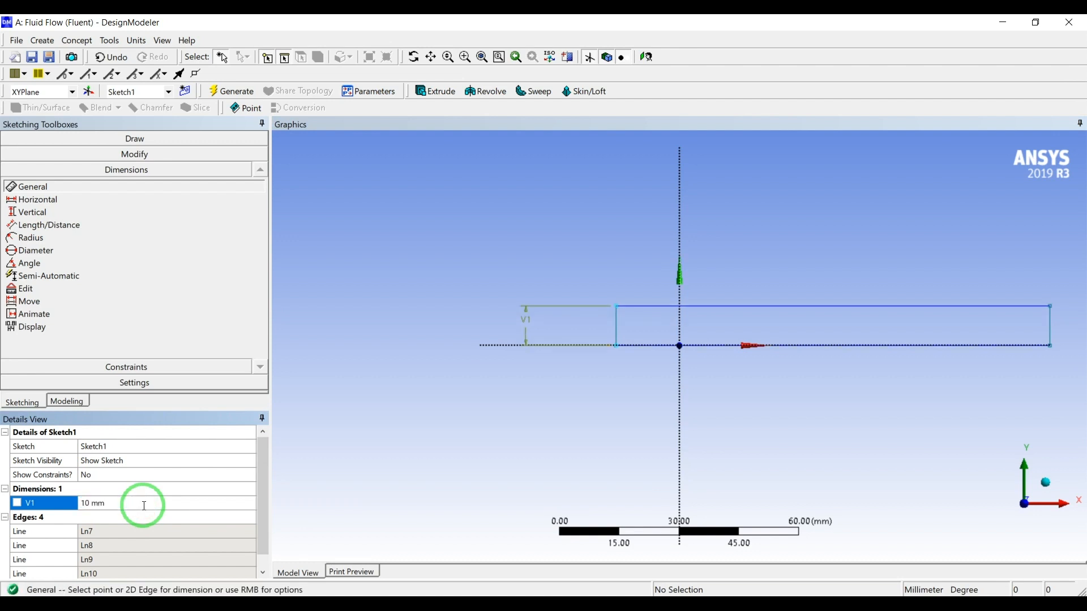
# Dimension the rectangle's long upper edge and set its length to 1500 mm.
pyautogui.click(803, 304)
pyautogui.click(809, 253)
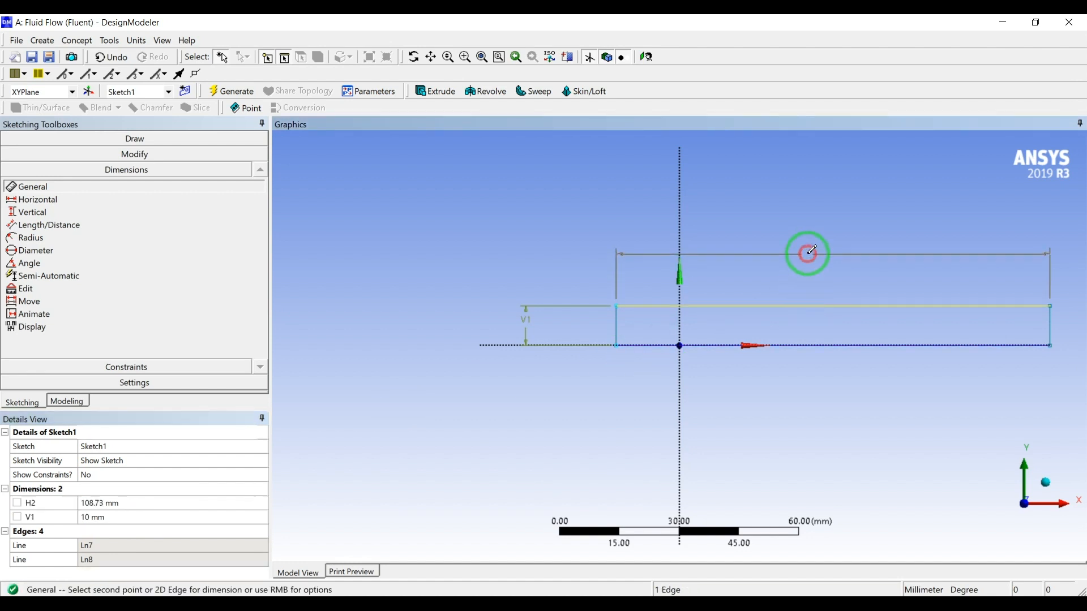
pyautogui.doubleClick(130, 502)
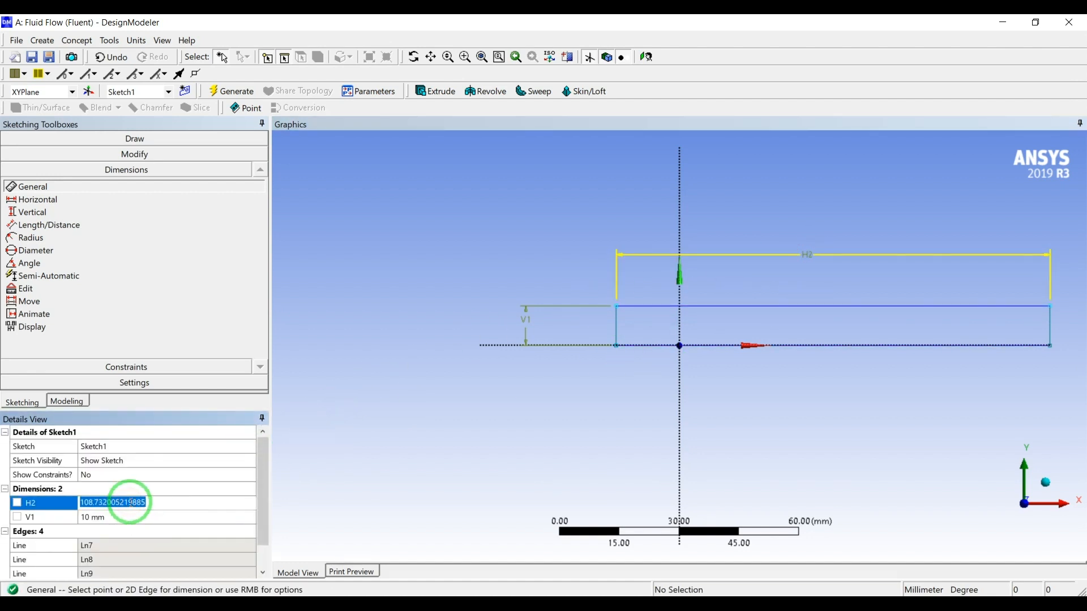
pyautogui.write('1500')
pyautogui.press('Return')
pyautogui.scroll(-3, 618, 413)
pyautogui.scroll(-5, 614, 413)
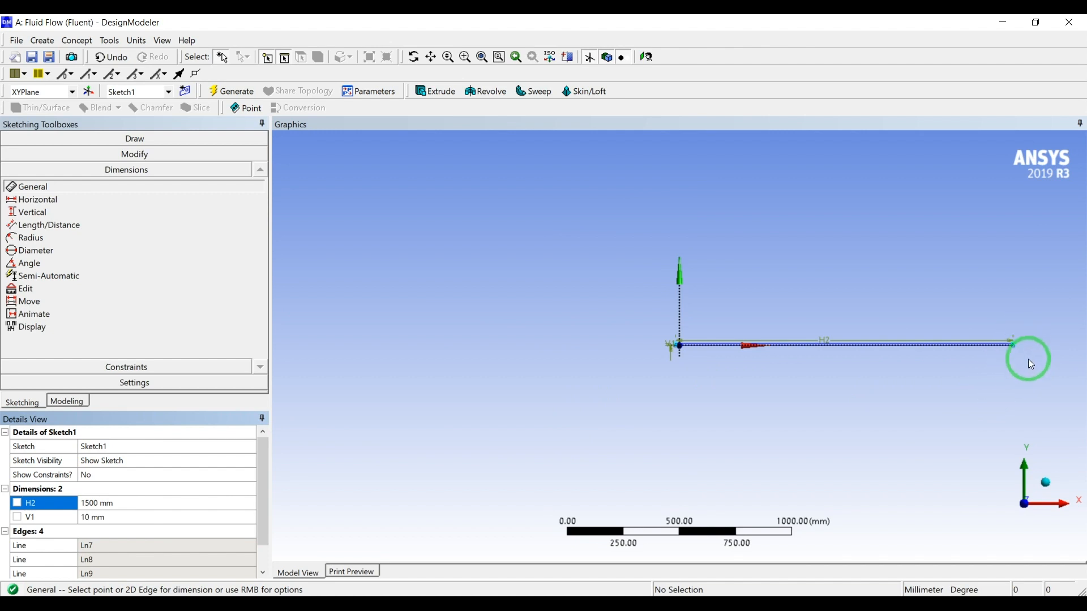
pyautogui.scroll(2, 716, 330)
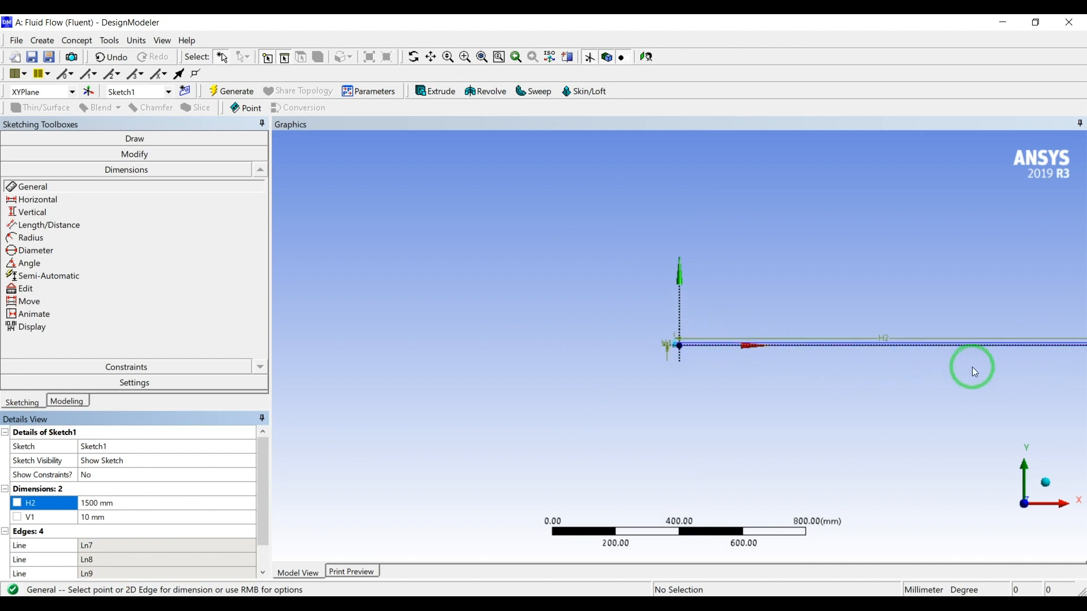
pyautogui.scroll(2, 720, 340)
pyautogui.scroll(2, 720, 340)
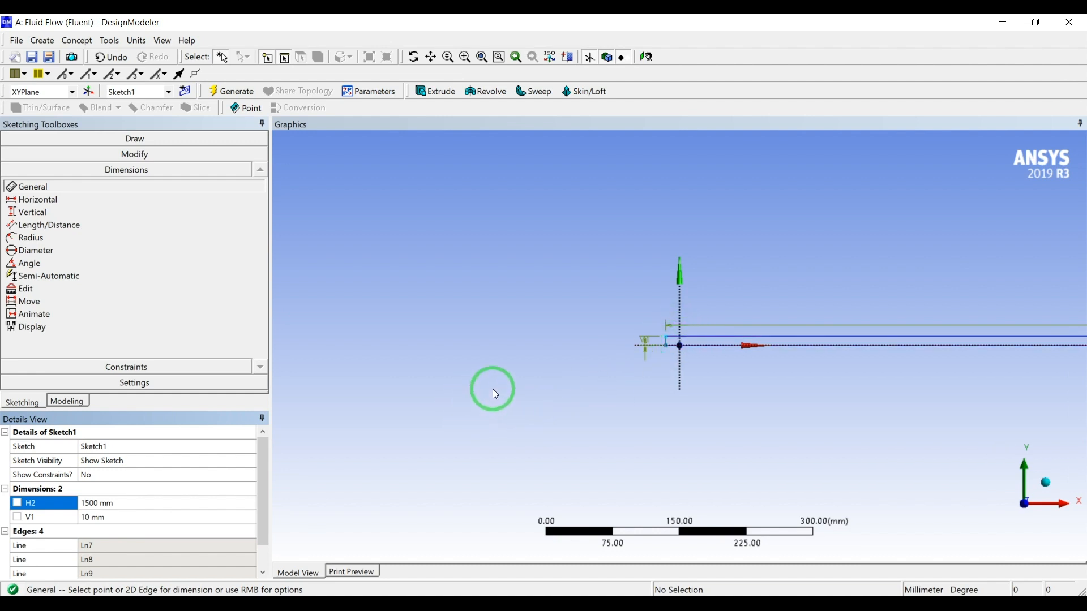
# Generate a surface body from the rectangle sketch with the Surfaces From Sketches operation.
pyautogui.click(66, 401)
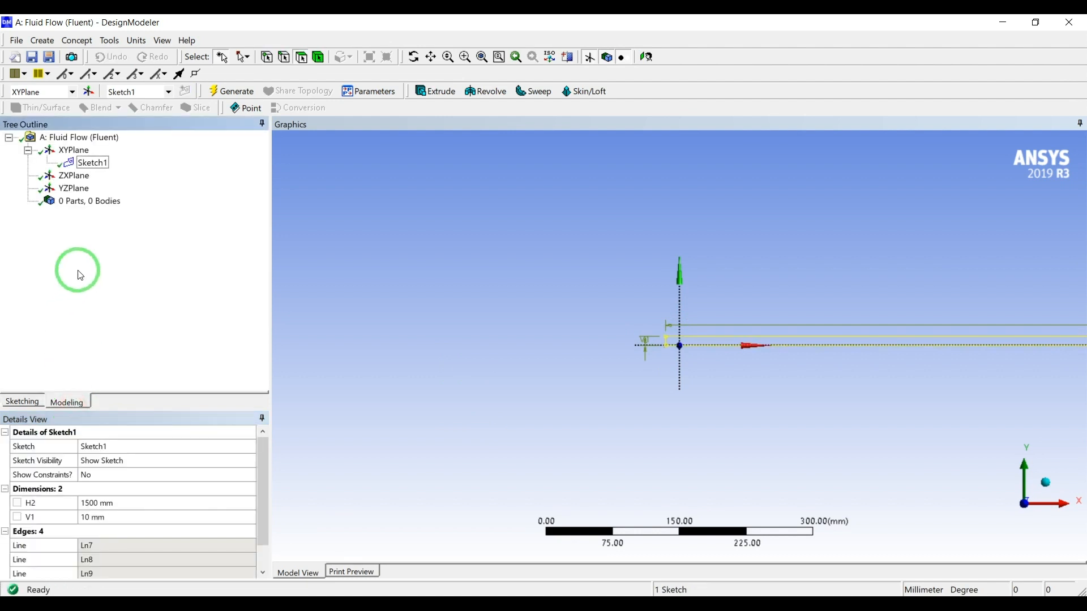
pyautogui.click(85, 163)
pyautogui.click(77, 41)
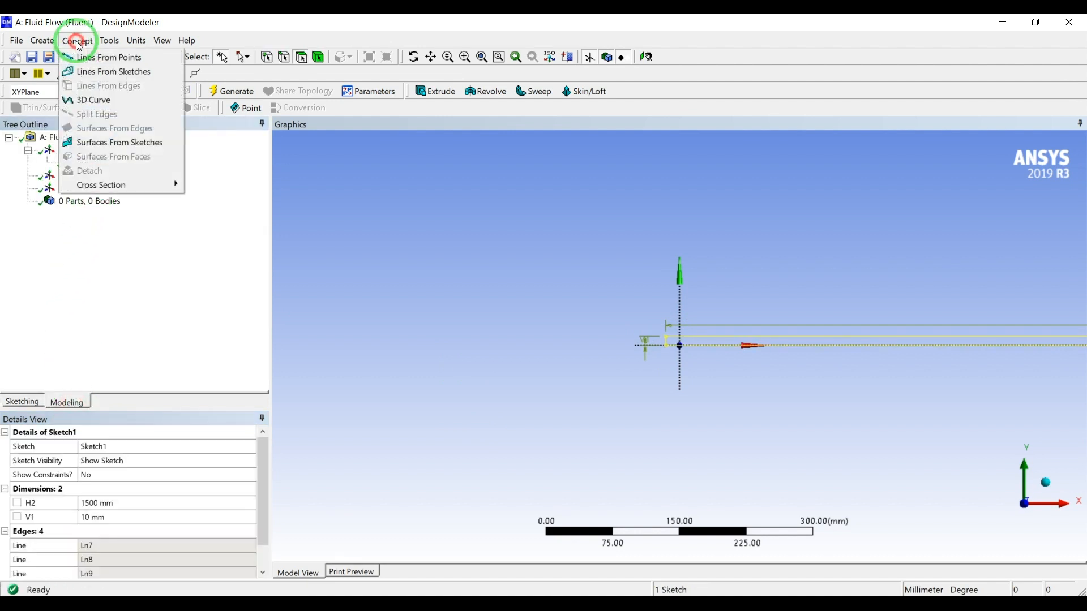
pyautogui.click(116, 142)
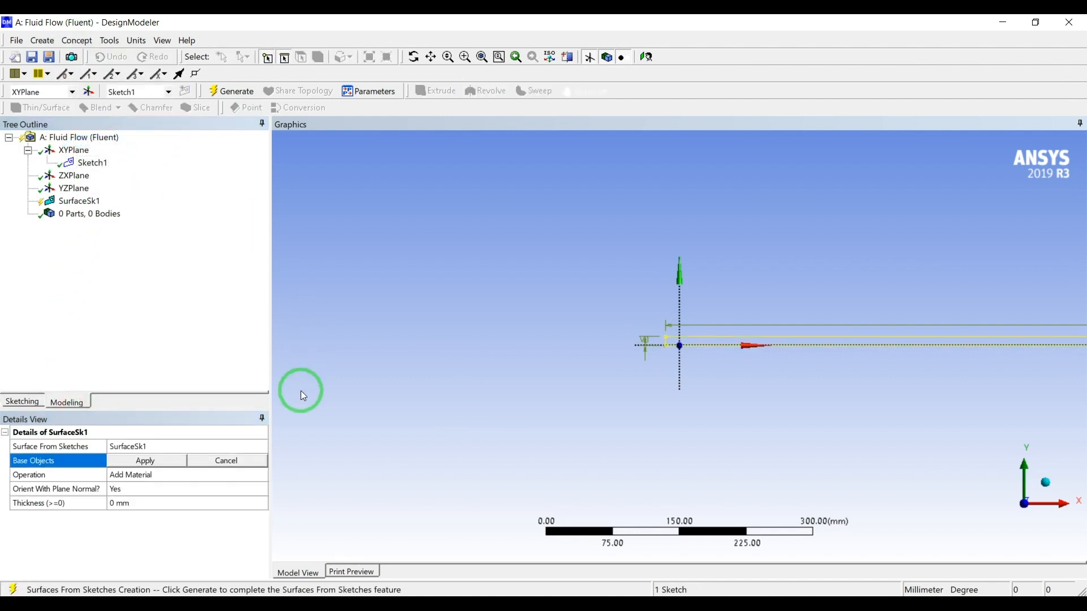
pyautogui.click(146, 460)
pyautogui.click(218, 88)
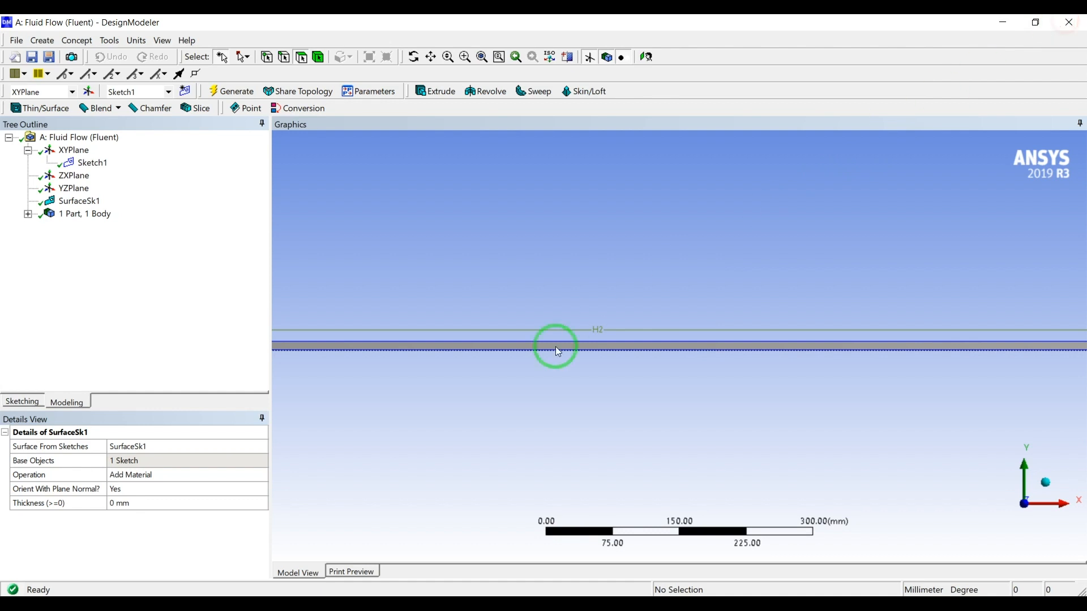
# Switch to the Workbench project, open the system's Mesh component and set the mesh element size to 1 mm.
pyautogui.hotkey('alt', 'Tab')
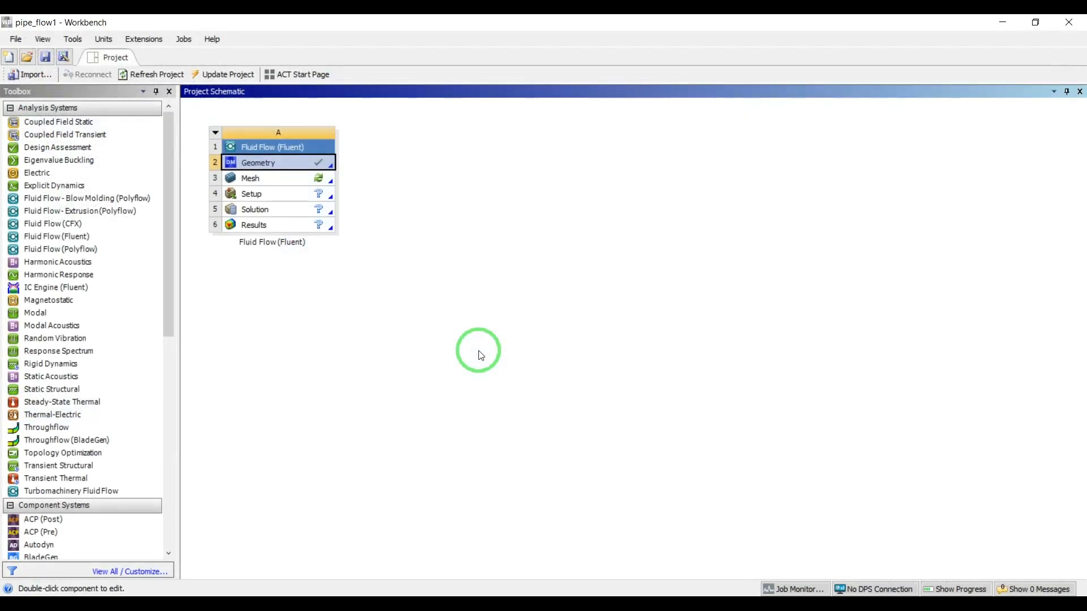
pyautogui.doubleClick(276, 179)
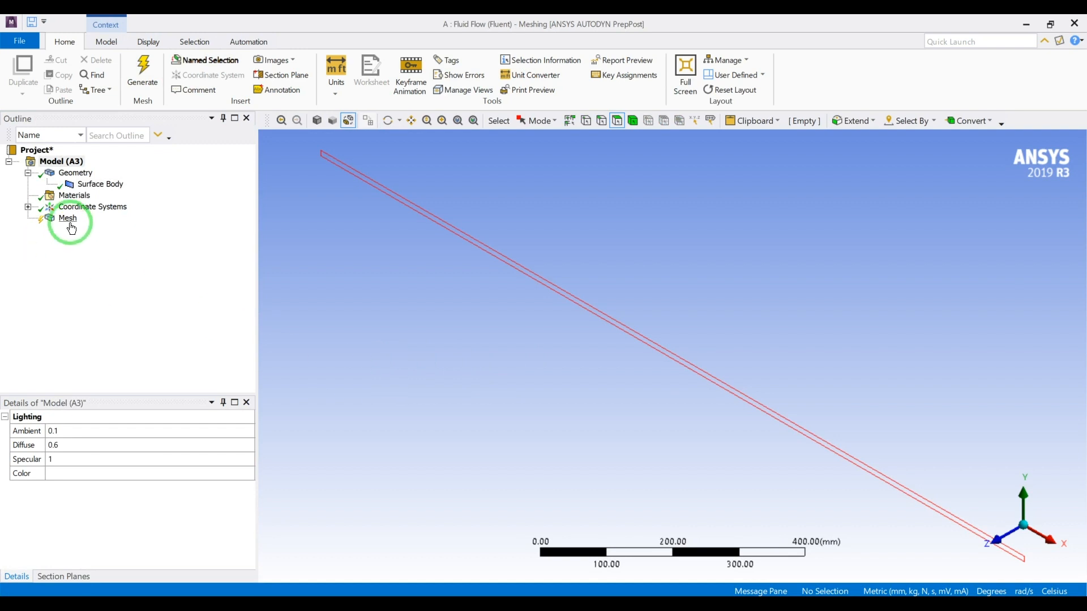
pyautogui.click(68, 218)
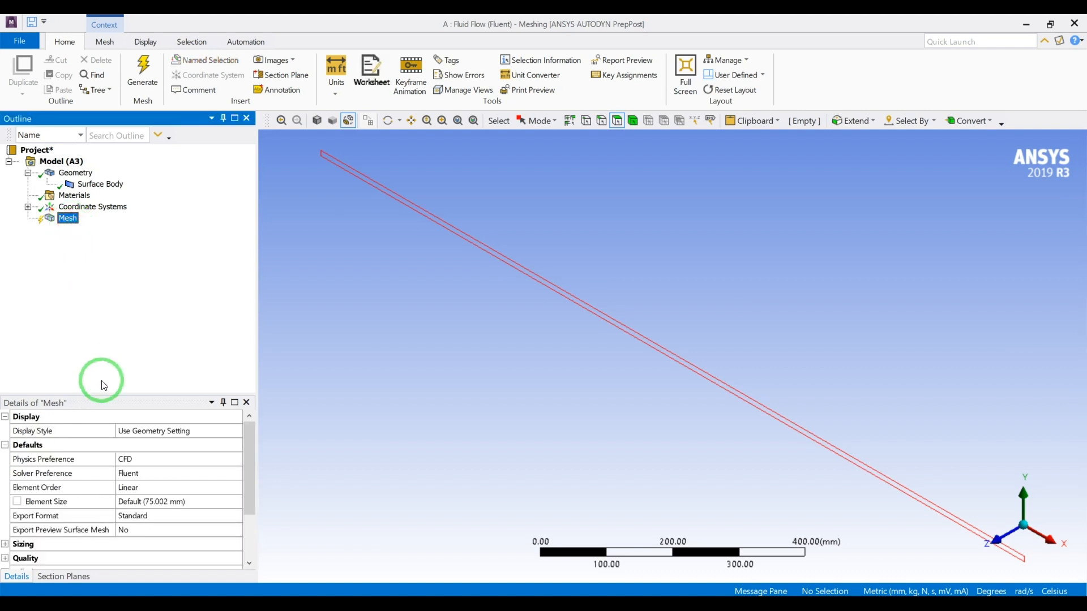
pyautogui.click(174, 502)
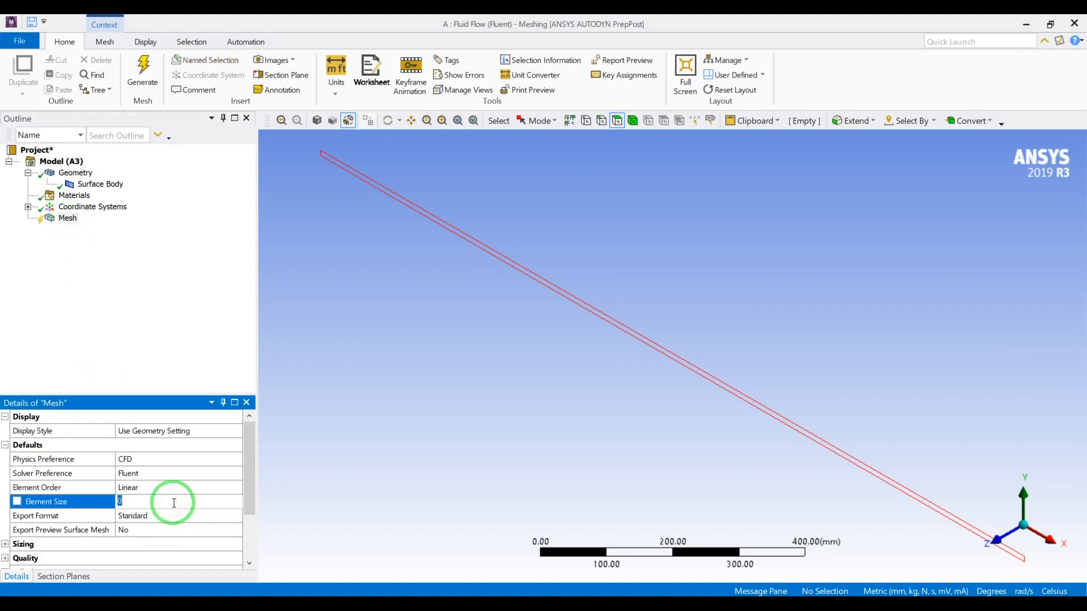
pyautogui.write('1')
pyautogui.press('Return')
# Insert an Inflation control under the mesh and assign the rectangular surface face as its geometry.
pyautogui.click(994, 548)
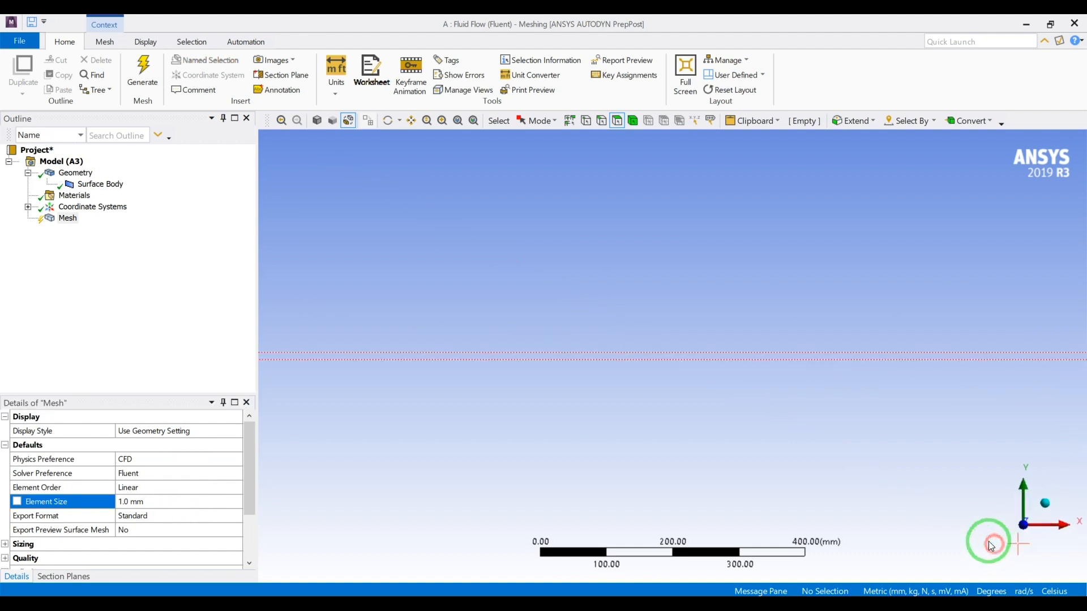
pyautogui.scroll(5, 613, 409)
pyautogui.scroll(5, 578, 355)
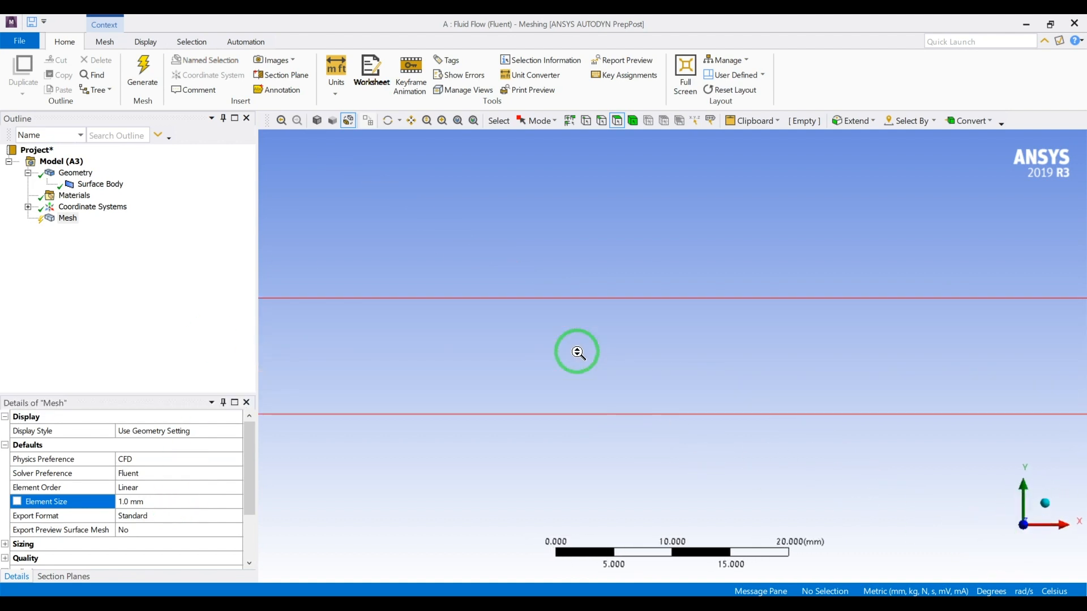
pyautogui.rightClick(64, 220)
pyautogui.moveTo(121, 236)
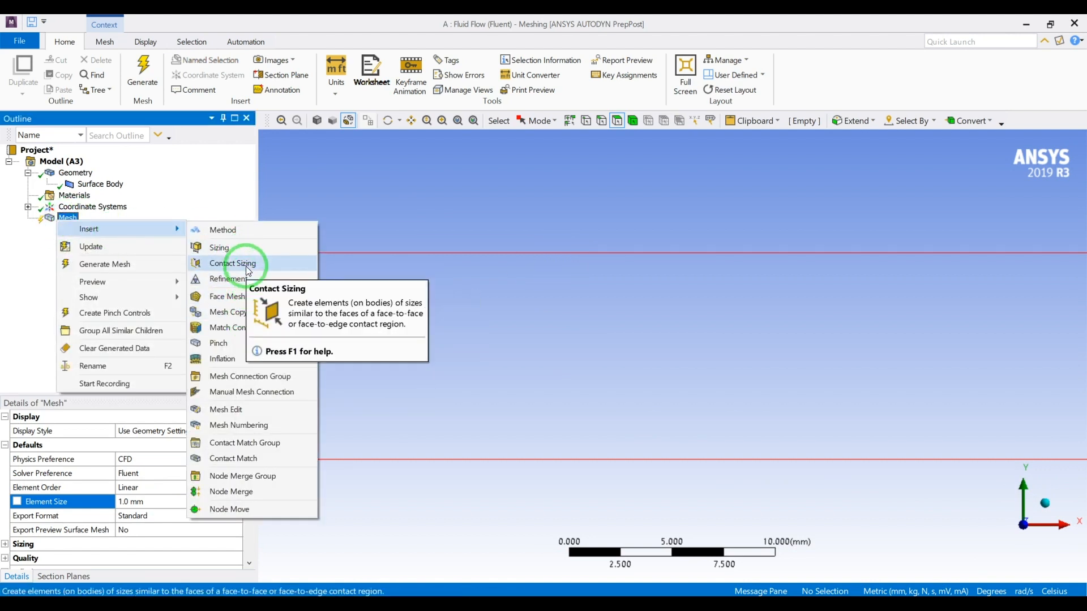
pyautogui.click(250, 356)
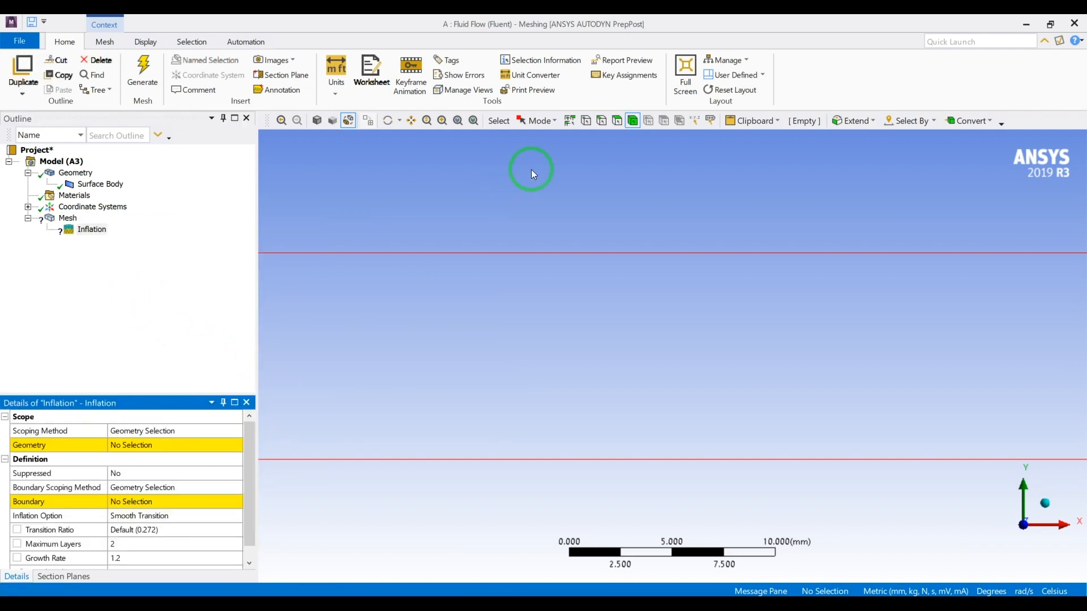
pyautogui.click(620, 123)
pyautogui.click(562, 321)
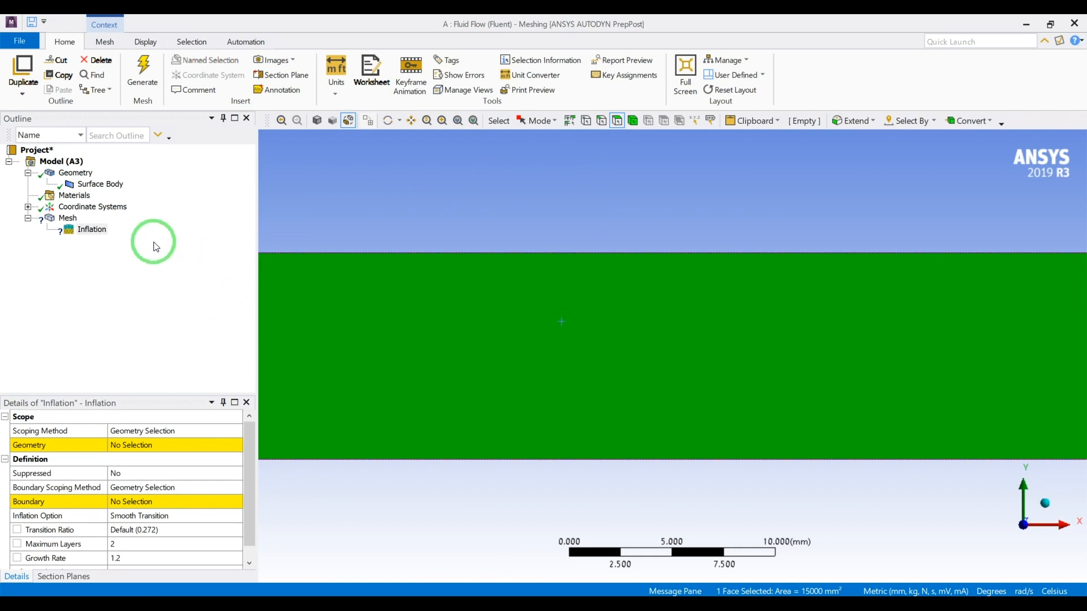
pyautogui.click(128, 445)
pyautogui.click(130, 444)
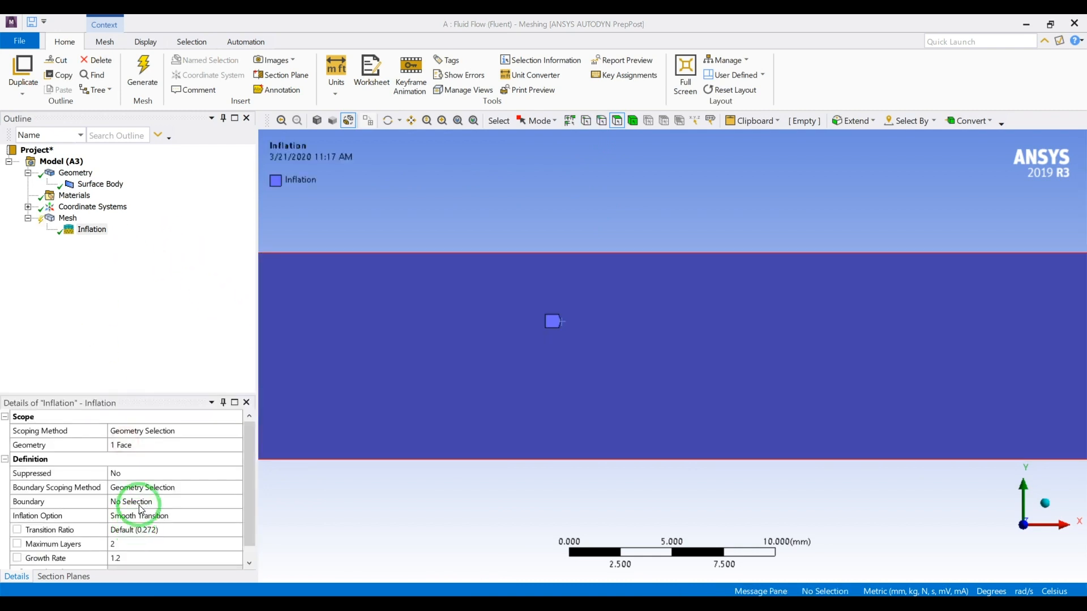
# Assign the rectangle's two long edges as the Inflation boundary and set the maximum layers to 20.
pyautogui.click(139, 503)
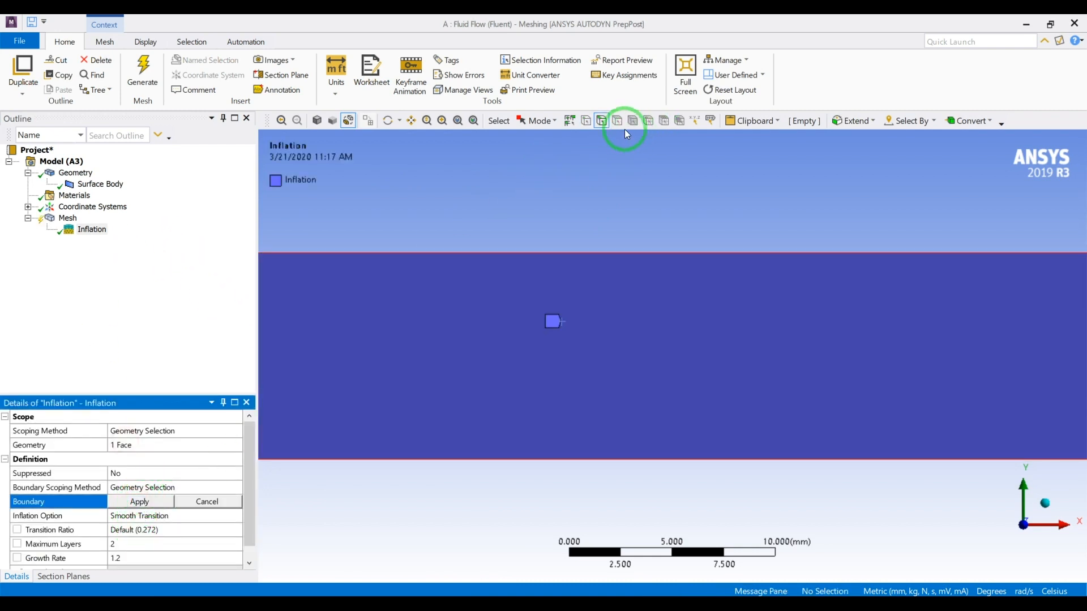
pyautogui.click(569, 253)
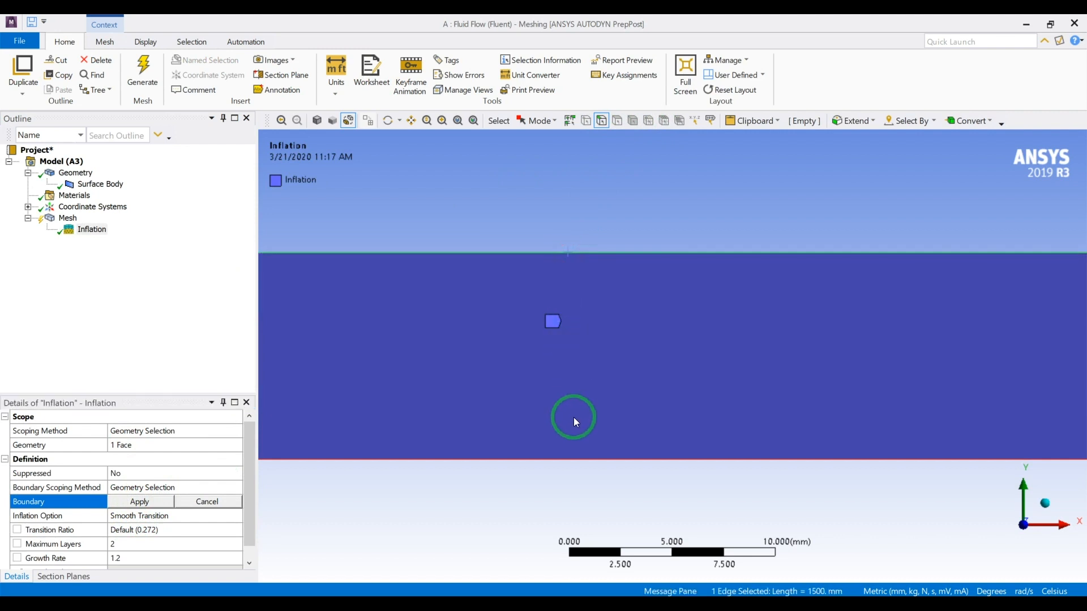
pyautogui.keyDown('ctrl'); pyautogui.click(578, 456); pyautogui.keyUp('ctrl')
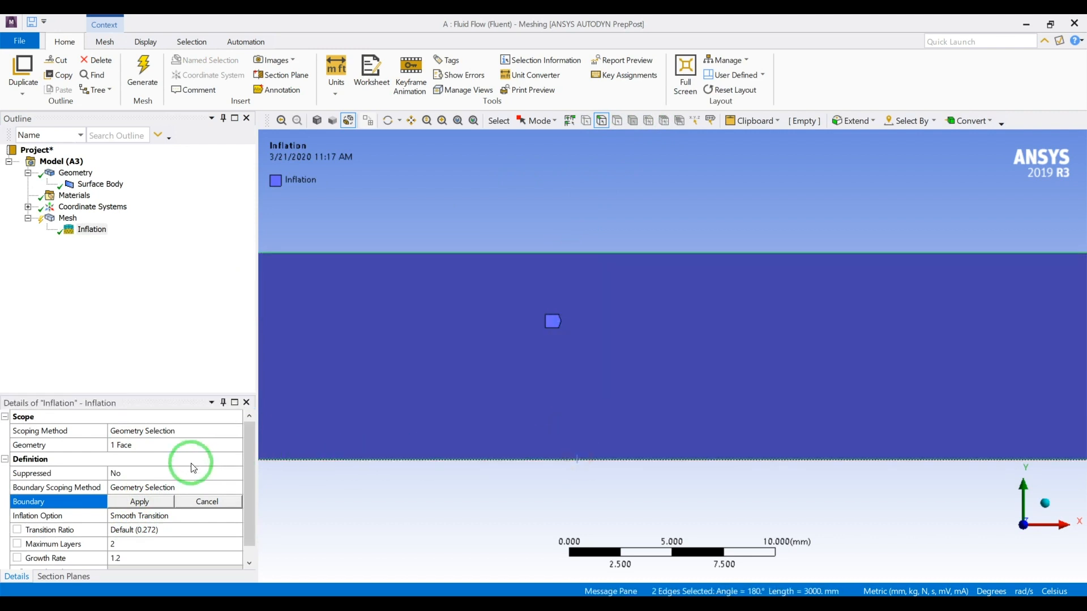
pyautogui.click(140, 501)
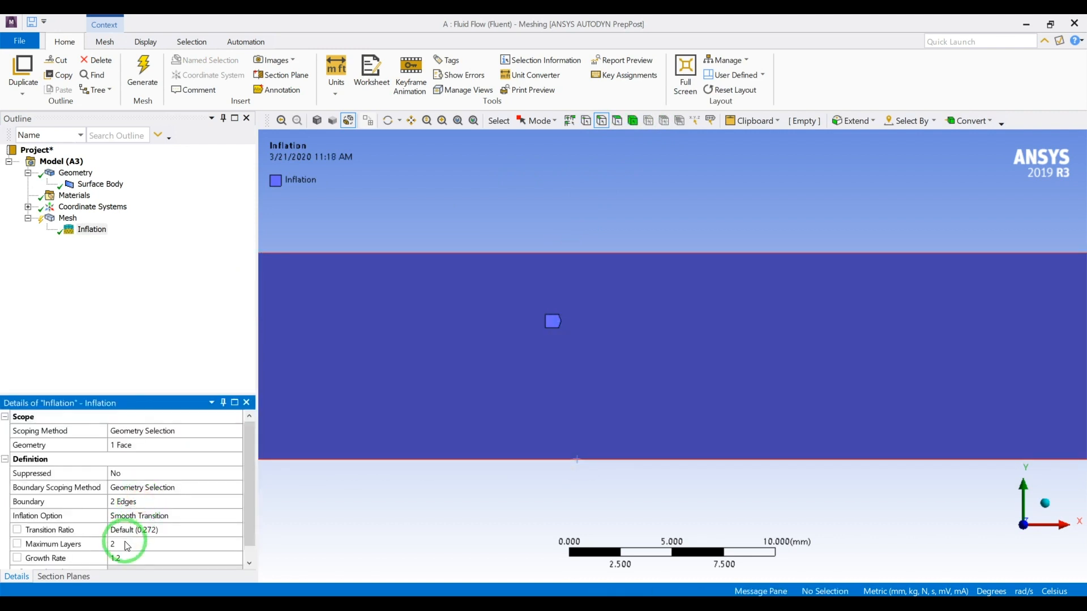
pyautogui.click(124, 543)
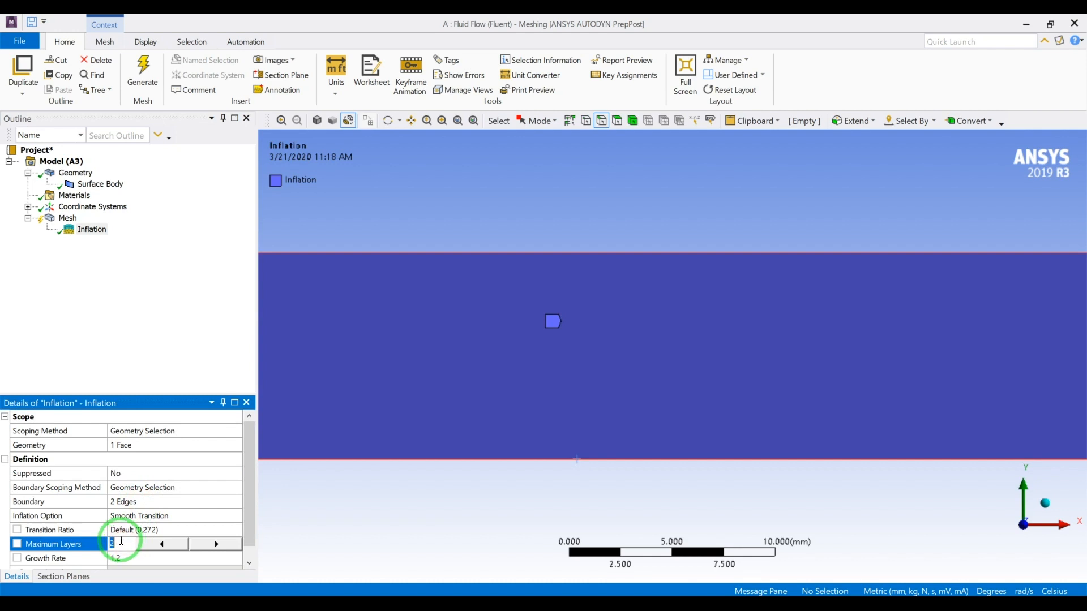
pyautogui.write('20')
pyautogui.press('Return')
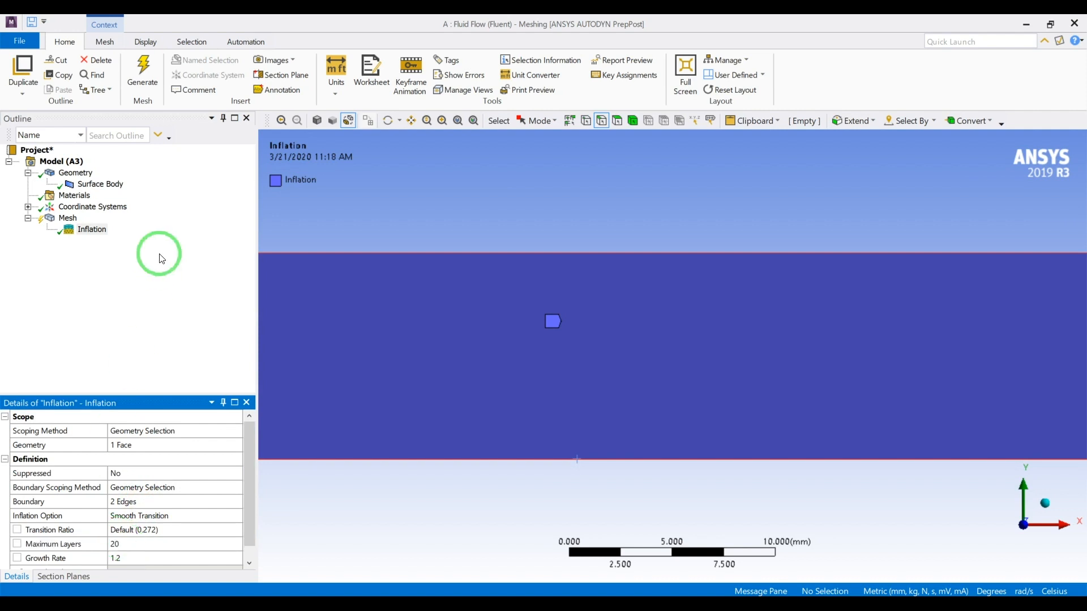
# Generate the mesh for the surface body and enable Highlight in the mesh status dialog.
pyautogui.click(150, 83)
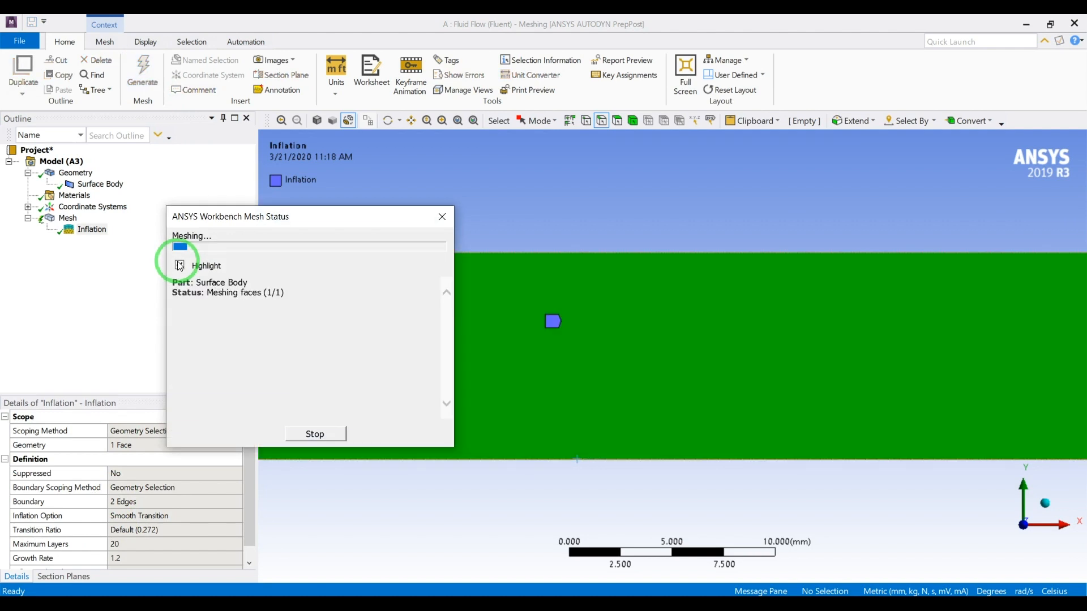
pyautogui.click(180, 266)
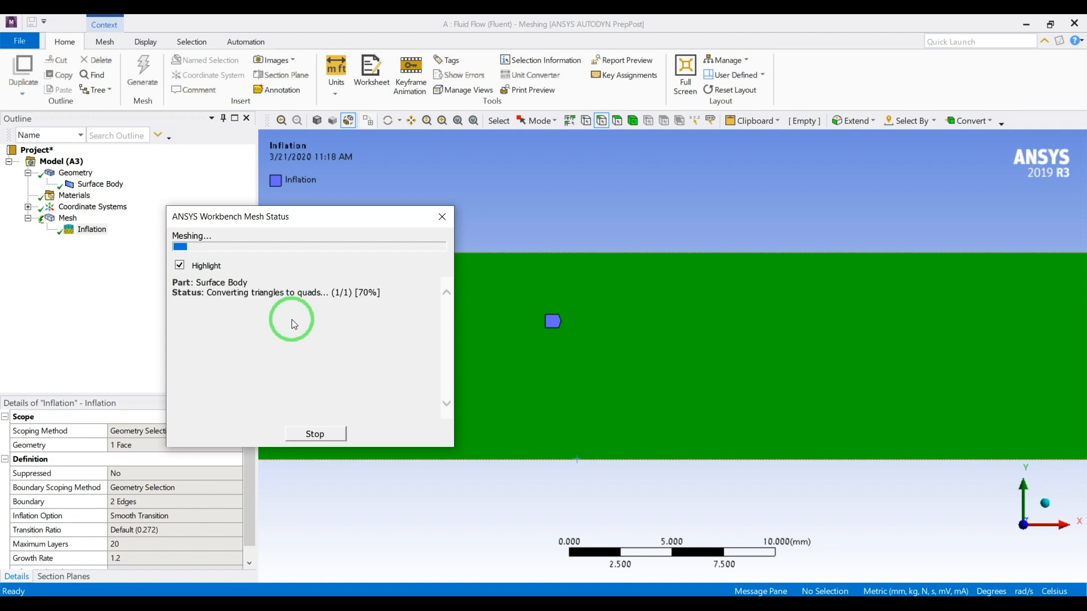
pyautogui.moveTo(315, 221); pyautogui.dragTo(626, 196)
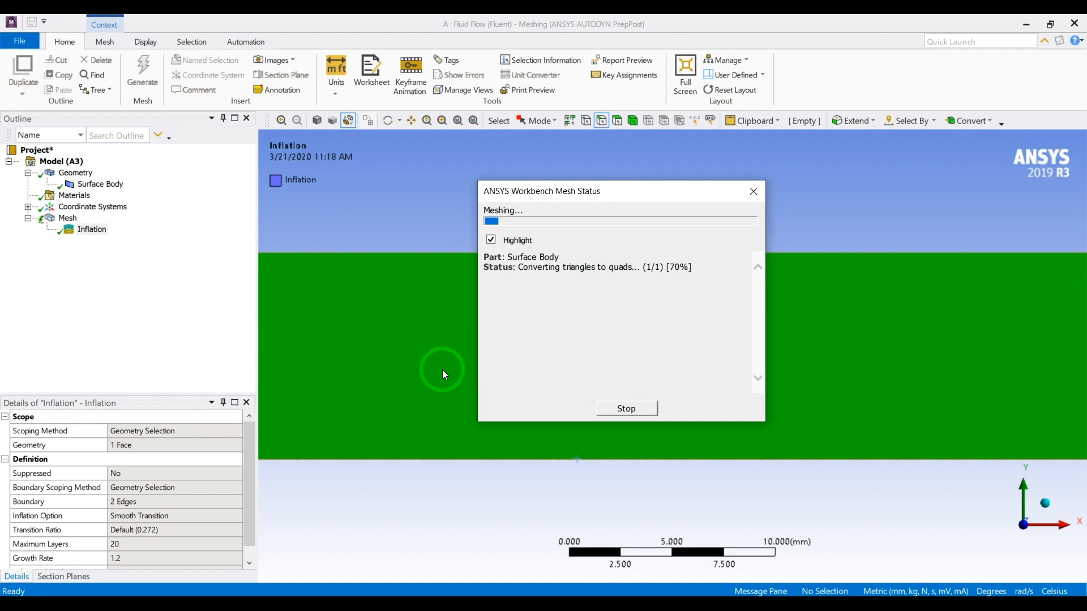
pyautogui.scroll(2, 442, 369)
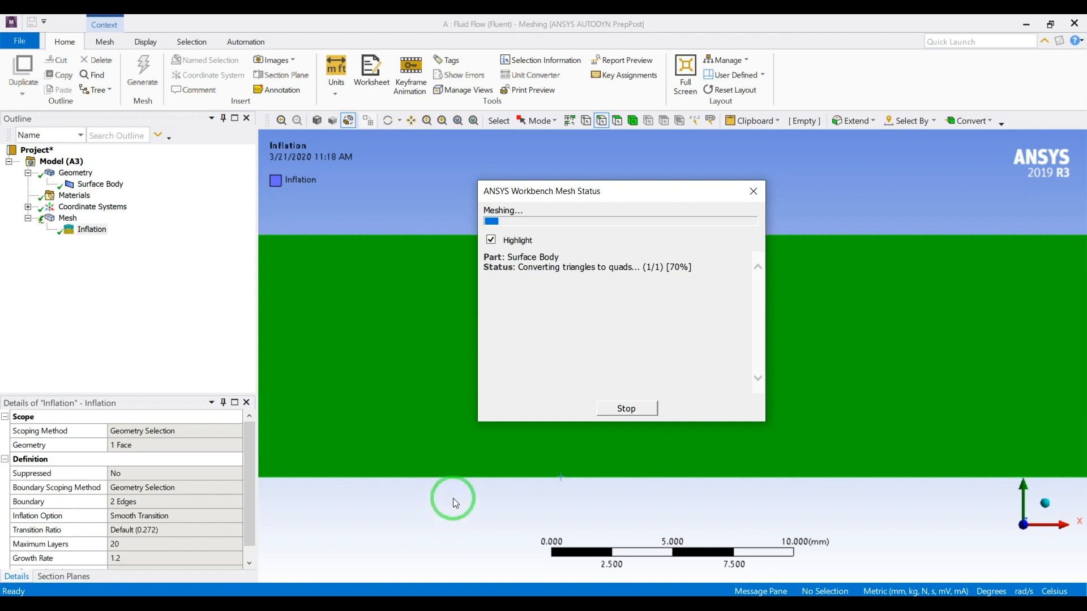
pyautogui.click(437, 499)
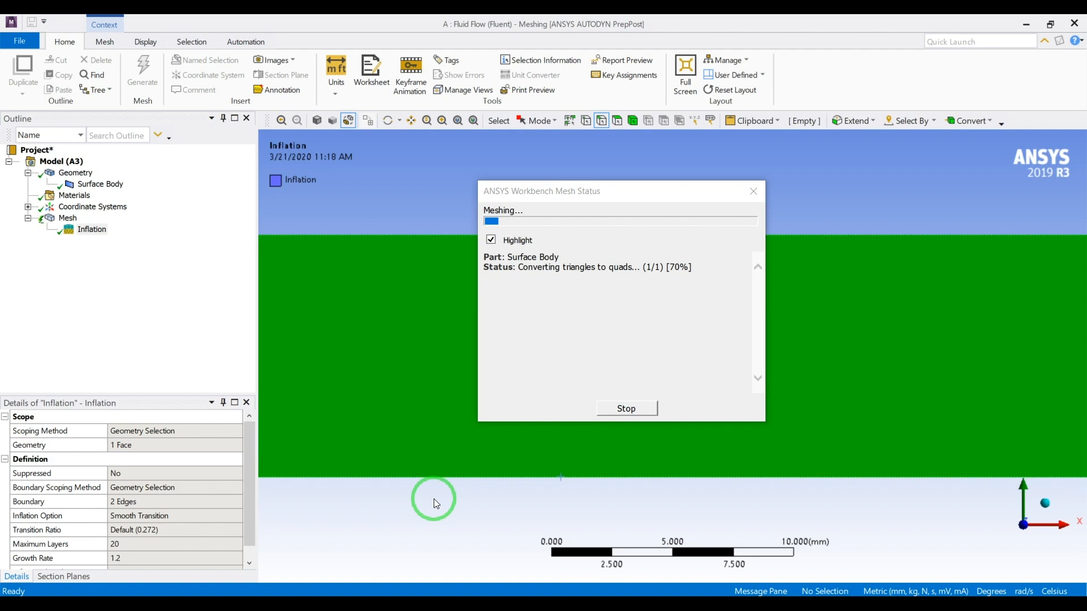
pyautogui.scroll(-4, 434, 498)
pyautogui.scroll(-2, 433, 498)
pyautogui.click(545, 334)
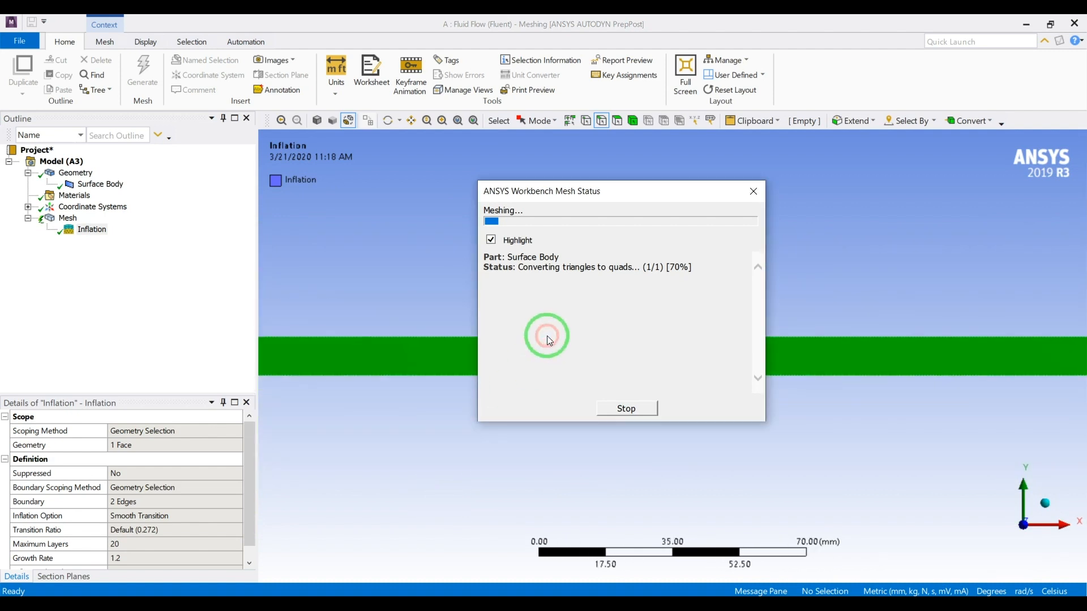
pyautogui.click(105, 300)
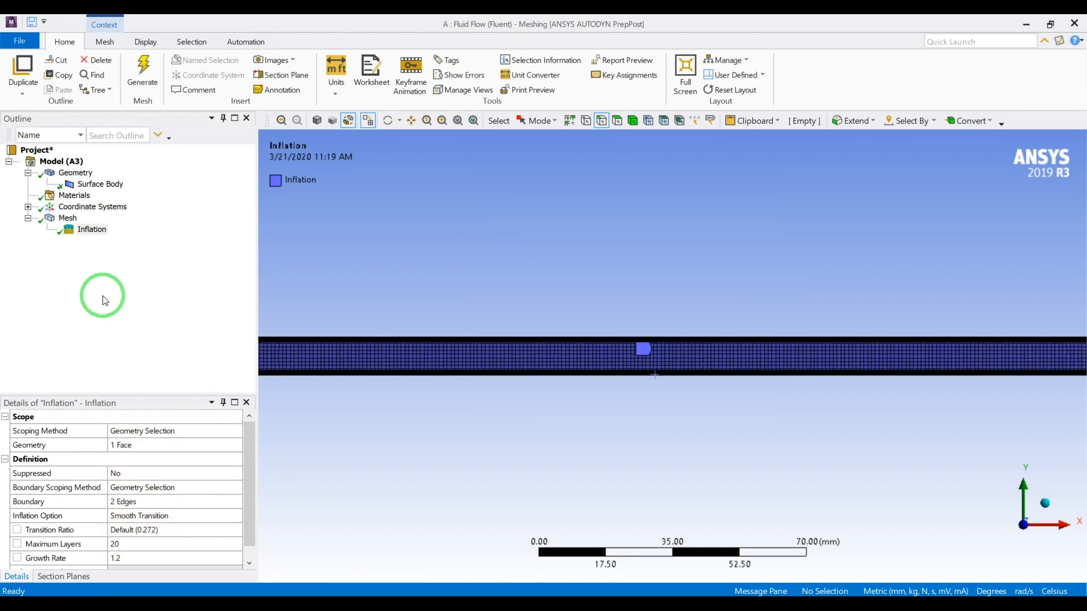
# Examine the generated mesh up close, especially the inflation layers along the pipe's upper and lower walls.
pyautogui.scroll(10, 570, 368)
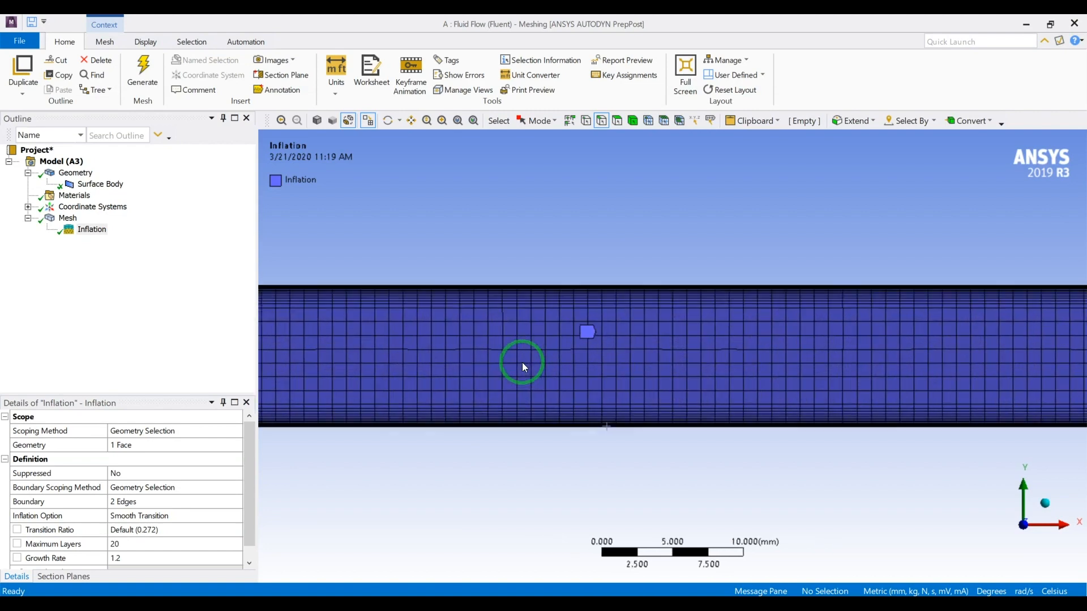
pyautogui.scroll(2, 633, 473)
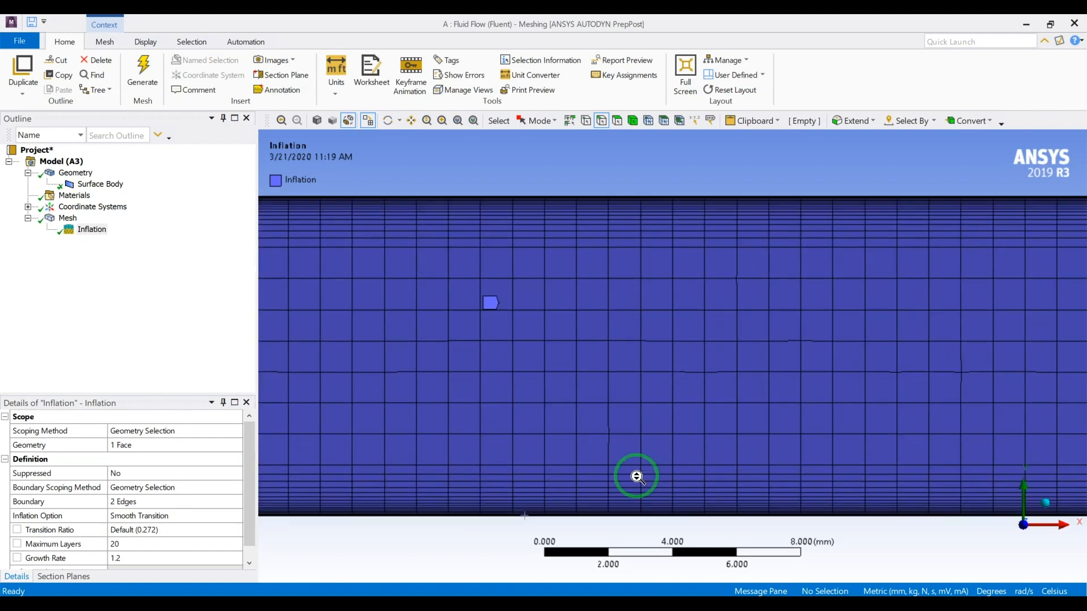
pyautogui.scroll(2, 619, 180)
pyautogui.scroll(-4, 611, 202)
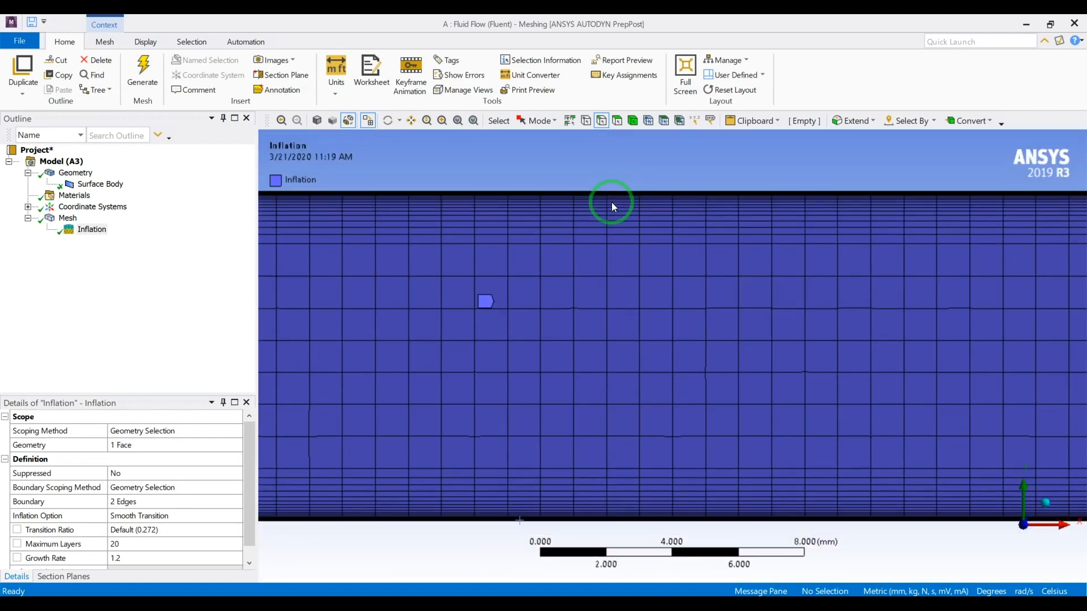
pyautogui.keyDown('ctrl'); pyautogui.moveTo(614, 433); pyautogui.dragTo(610, 305, button='middle'); pyautogui.keyUp('ctrl')
pyautogui.scroll(10, 607, 332)
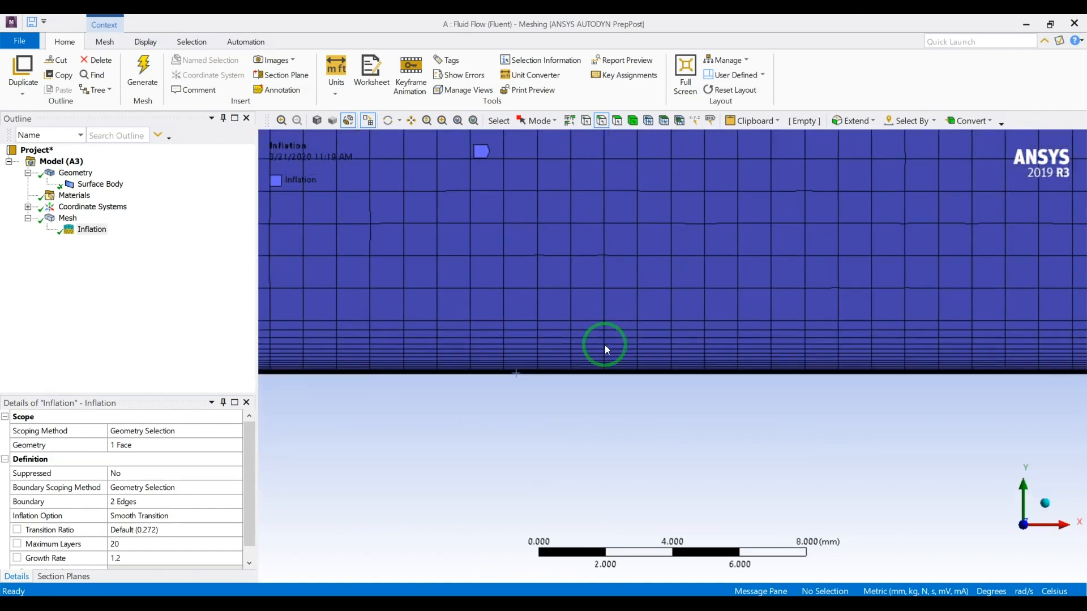
pyautogui.scroll(2, 665, 461)
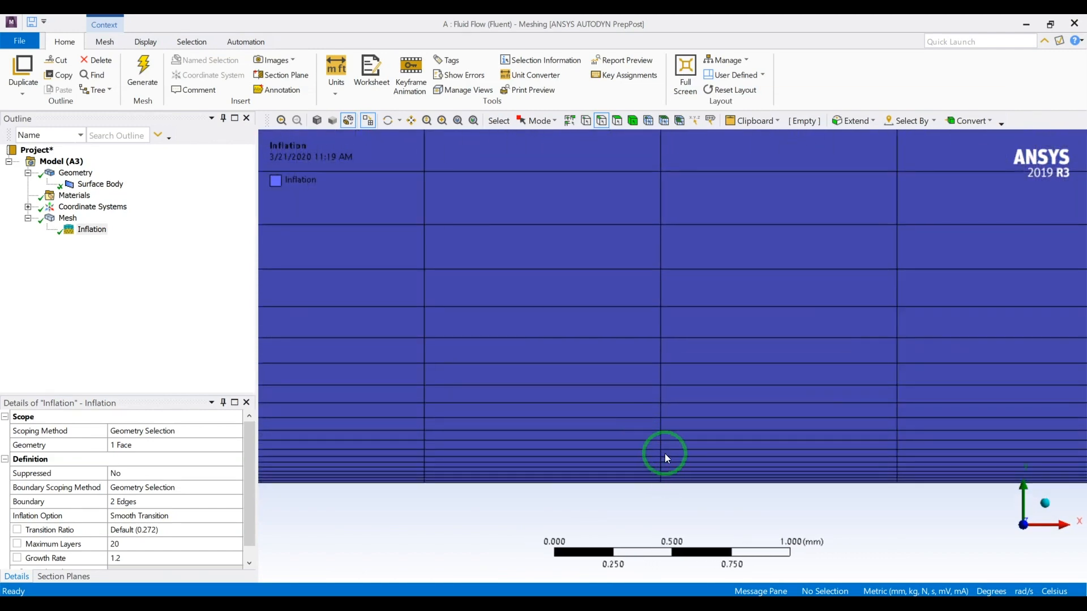
pyautogui.scroll(-10, 653, 341)
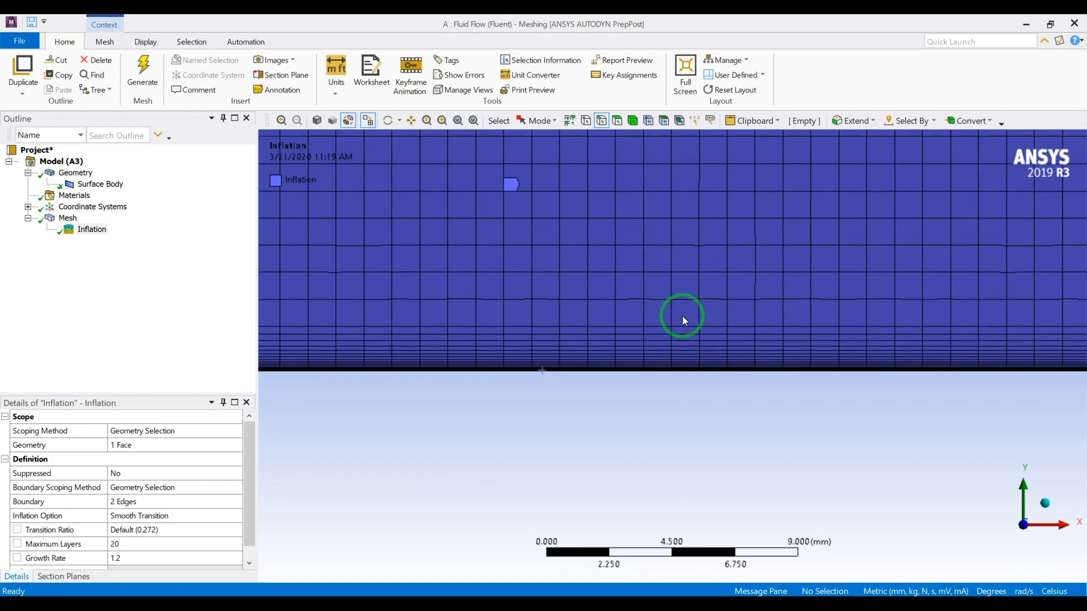
pyautogui.scroll(4, 683, 320)
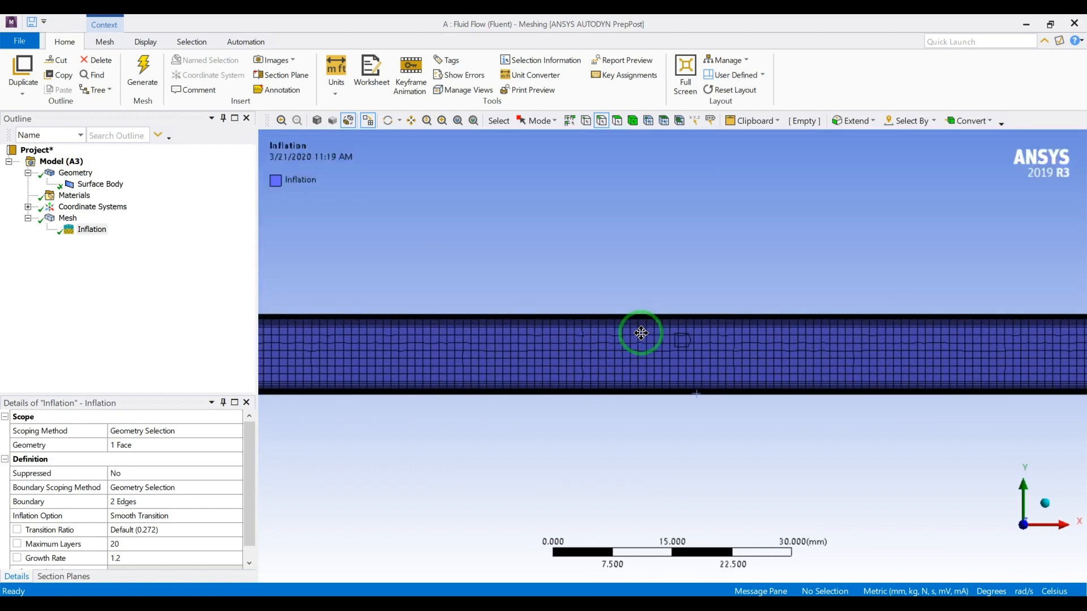
pyautogui.scroll(-8, 622, 296)
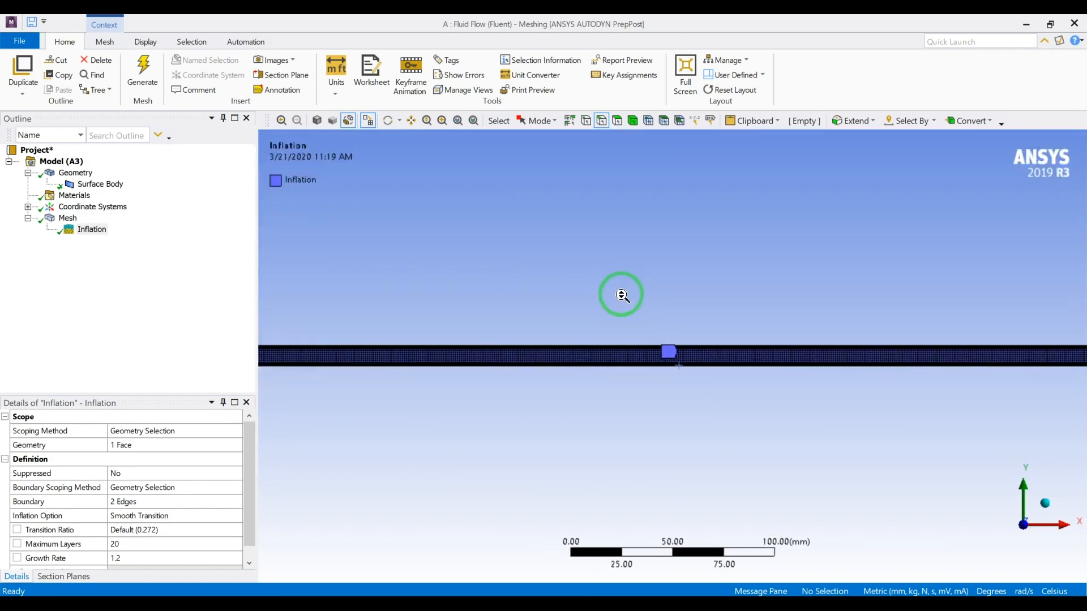
# Create a named selection called walls from the pipe's two 1500 mm long edges.
pyautogui.scroll(-6, 623, 295)
pyautogui.scroll(1, 623, 295)
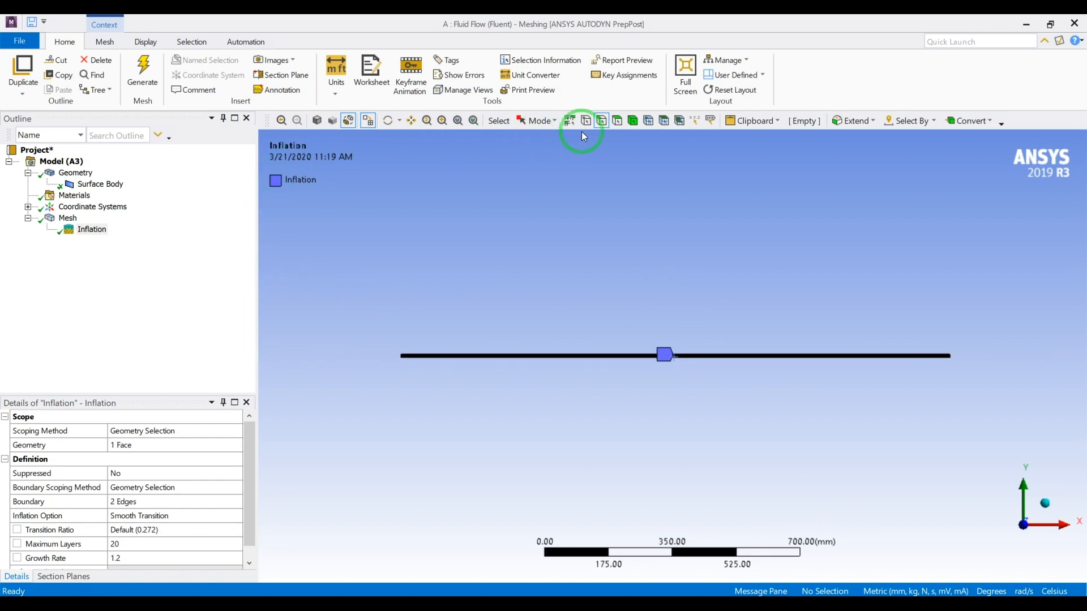
pyautogui.click(743, 353)
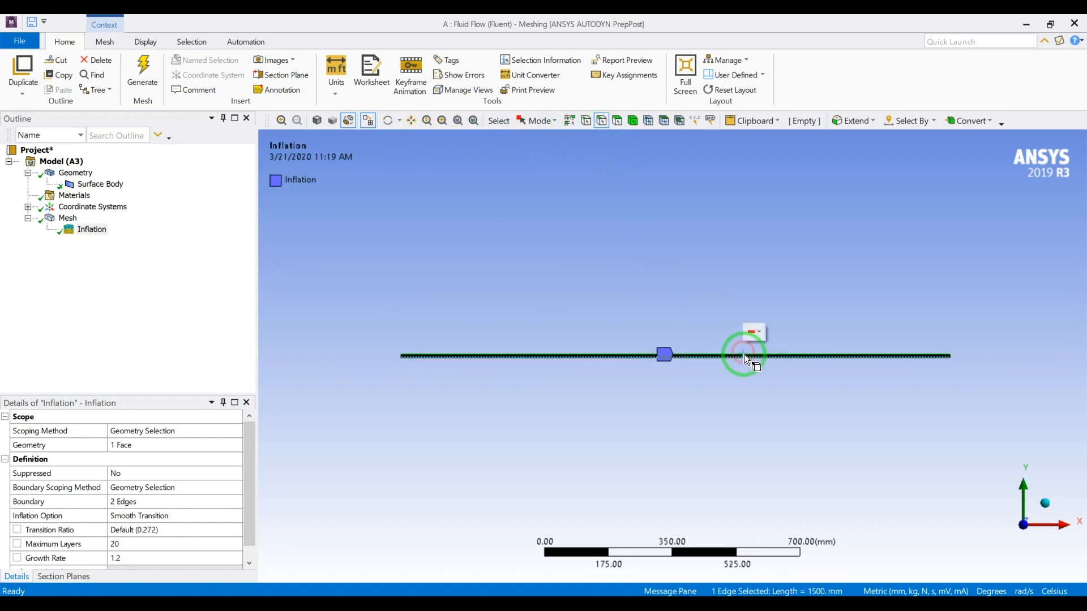
pyautogui.keyDown('ctrl'); pyautogui.click(744, 357); pyautogui.keyUp('ctrl')
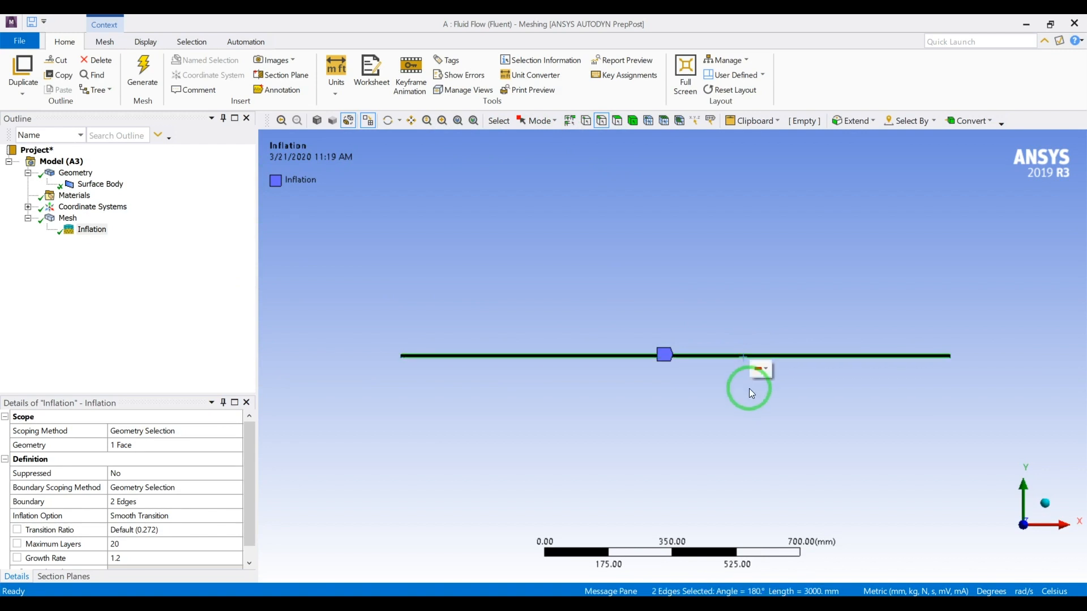
pyautogui.press('n')
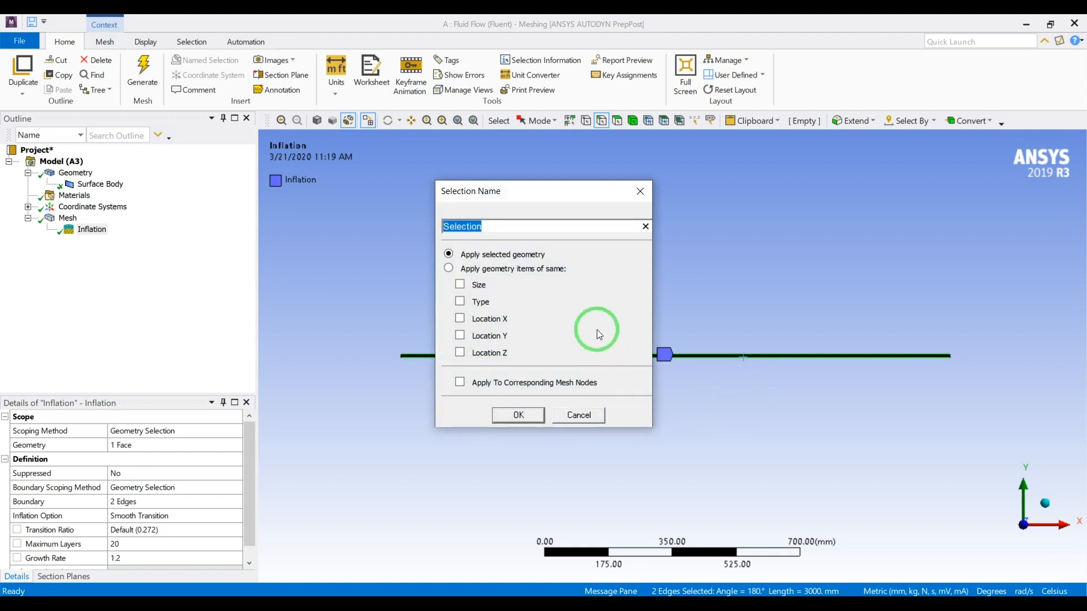
pyautogui.write('walls')
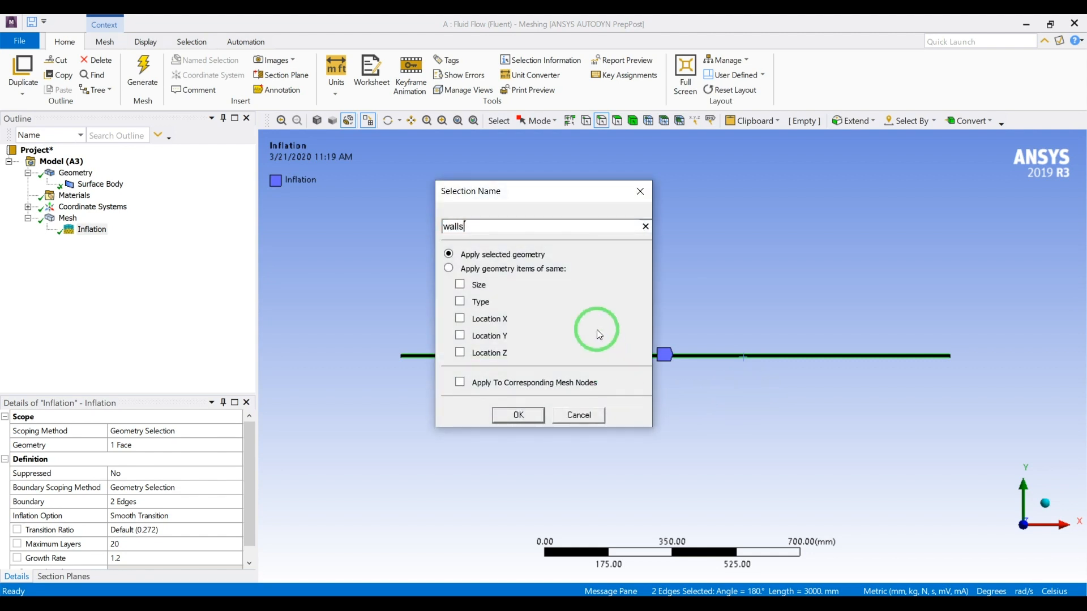
pyautogui.press('Return')
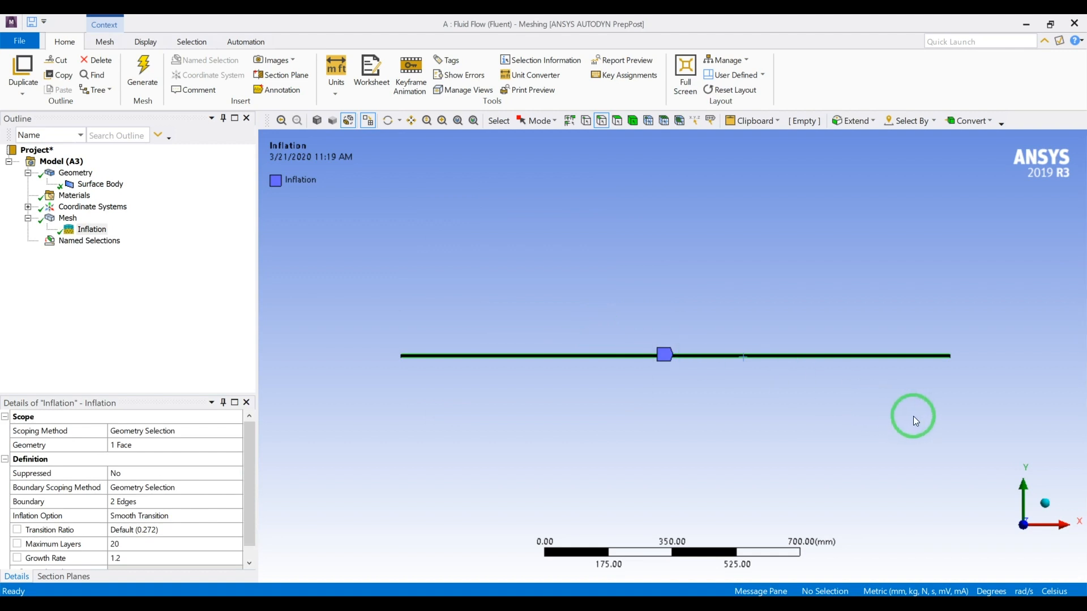
# Create a named selection called outlet from the short vertical edge at the pipe's right end.
pyautogui.scroll(2, 978, 376)
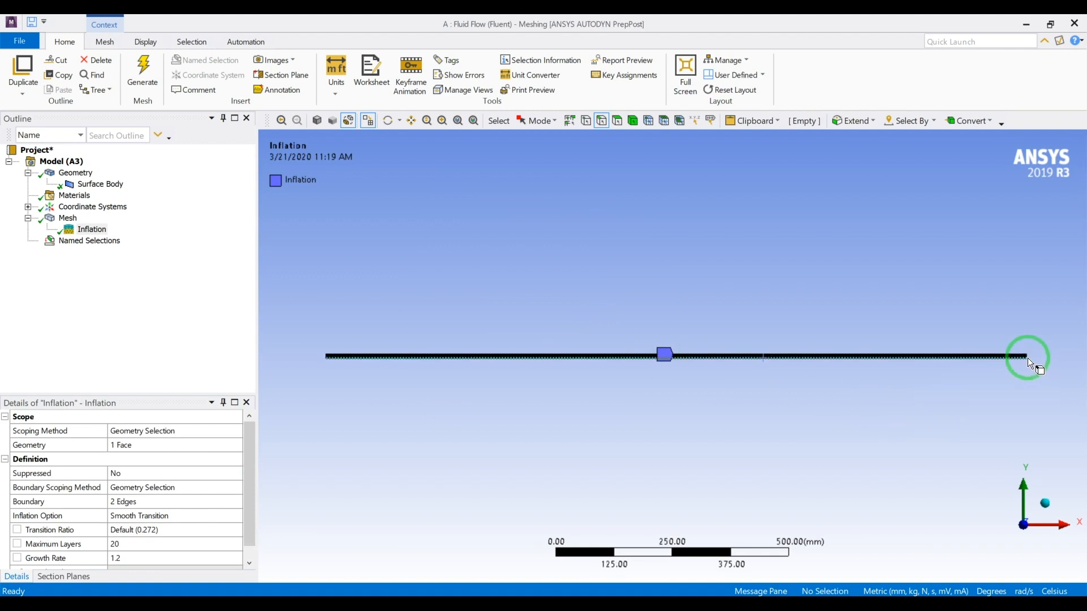
pyautogui.scroll(2, 1027, 355)
pyautogui.keyDown('ctrl'); pyautogui.moveTo(1030, 358); pyautogui.dragTo(554, 383, button='middle'); pyautogui.keyUp('ctrl')
pyautogui.scroll(2, 793, 375)
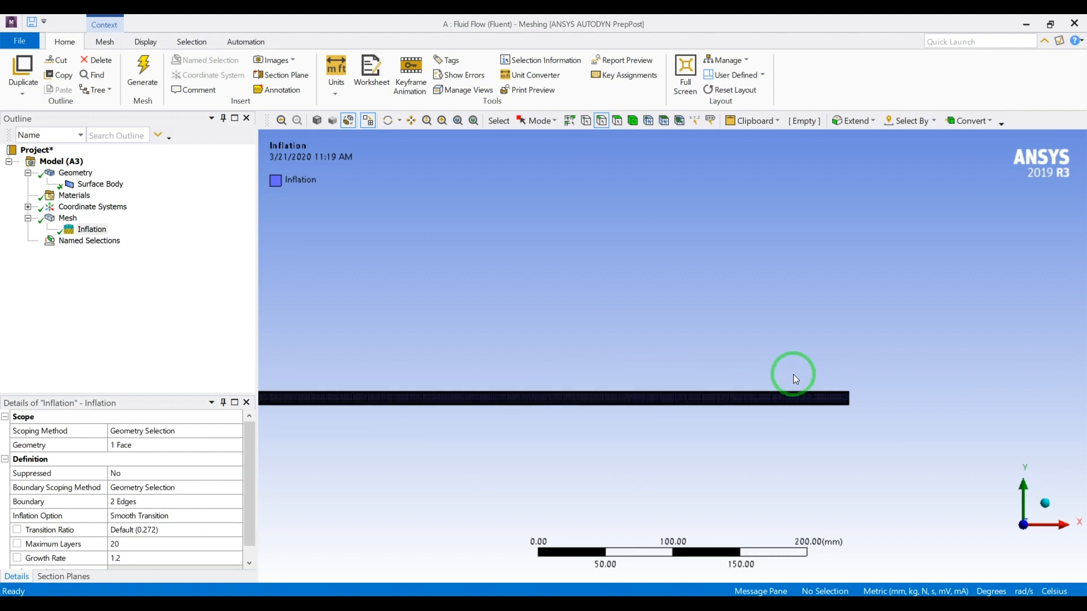
pyautogui.click(849, 397)
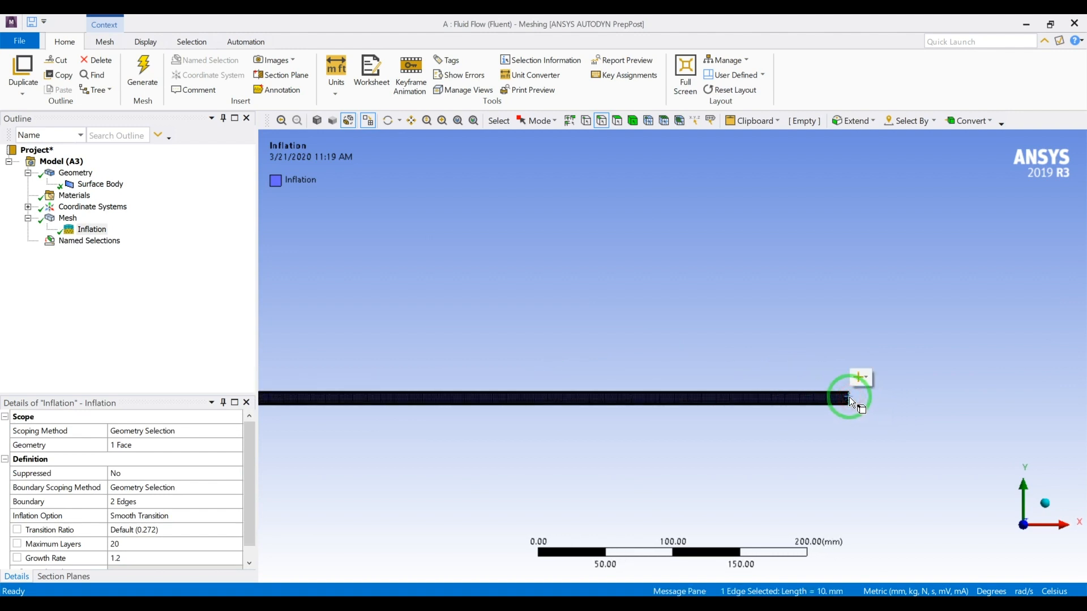
pyautogui.rightClick(849, 396)
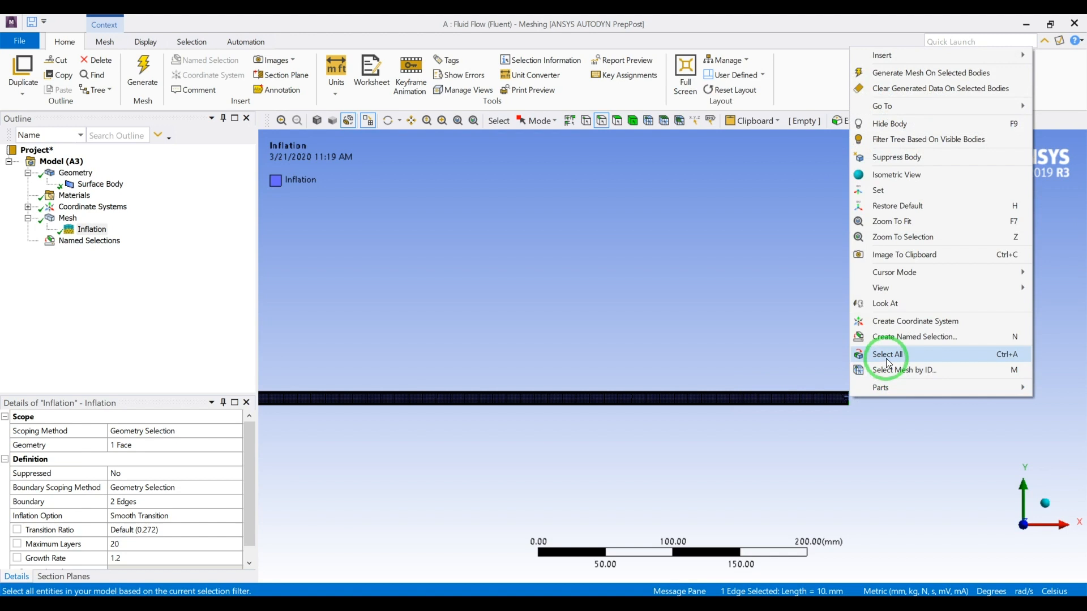
pyautogui.click(902, 338)
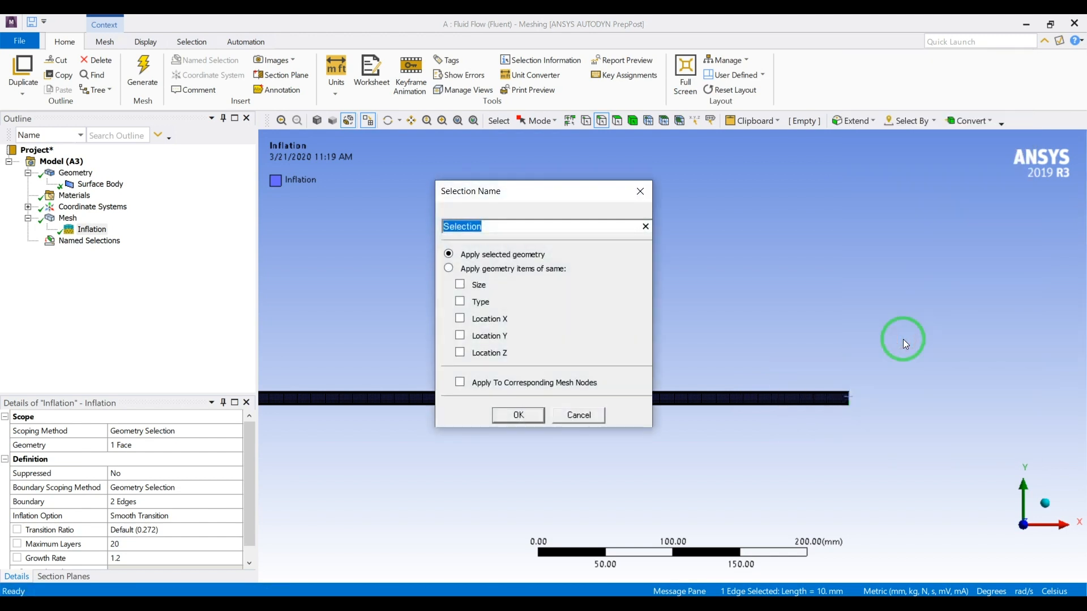
pyautogui.write('outlet')
pyautogui.press('Return')
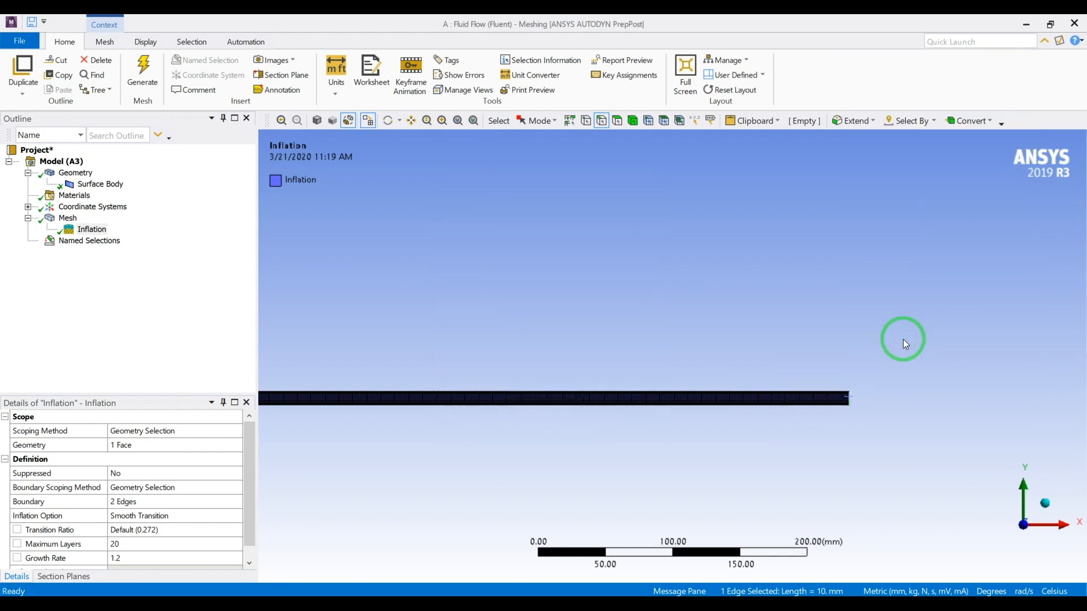
# Create a named selection from the short vertical edge at the pipe's left end and name it outlet.
pyautogui.scroll(-6, 864, 340)
pyautogui.keyDown('ctrl'); pyautogui.moveTo(514, 388); pyautogui.dragTo(809, 388, button='middle'); pyautogui.keyUp('ctrl')
pyautogui.scroll(8, 753, 354)
pyautogui.scroll(-3, 928, 383)
pyautogui.scroll(2, 994, 379)
pyautogui.scroll(-3, 986, 386)
pyautogui.keyDown('ctrl'); pyautogui.moveTo(936, 388); pyautogui.dragTo(722, 420, button='middle'); pyautogui.keyUp('ctrl')
pyautogui.scroll(1, 773, 415)
pyautogui.scroll(1, 773, 419)
pyautogui.click(742, 437)
pyautogui.write('n')
pyautogui.write('outlet')
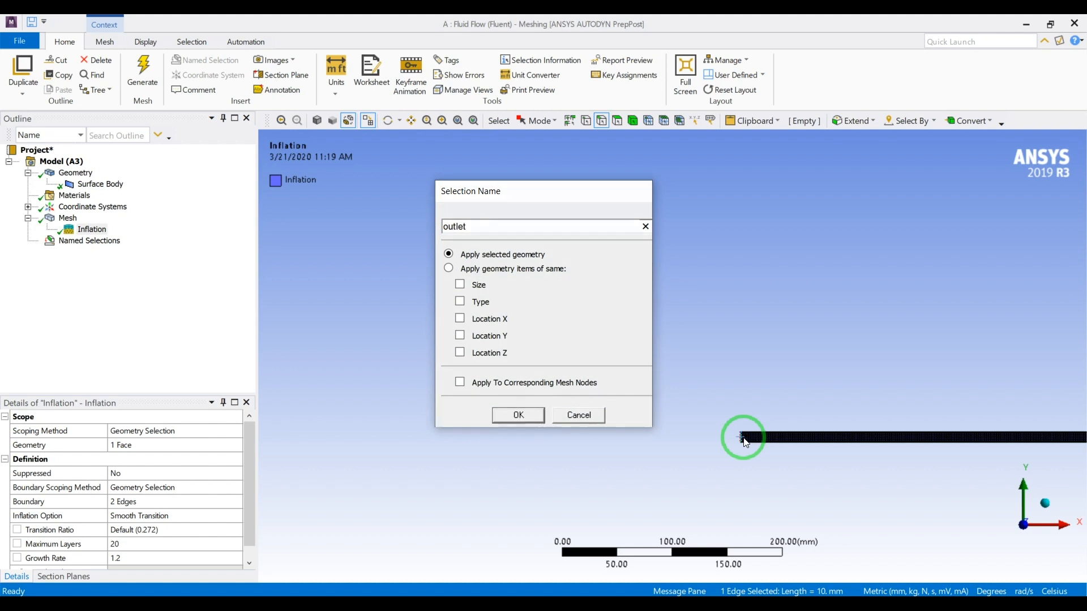
pyautogui.press('Return')
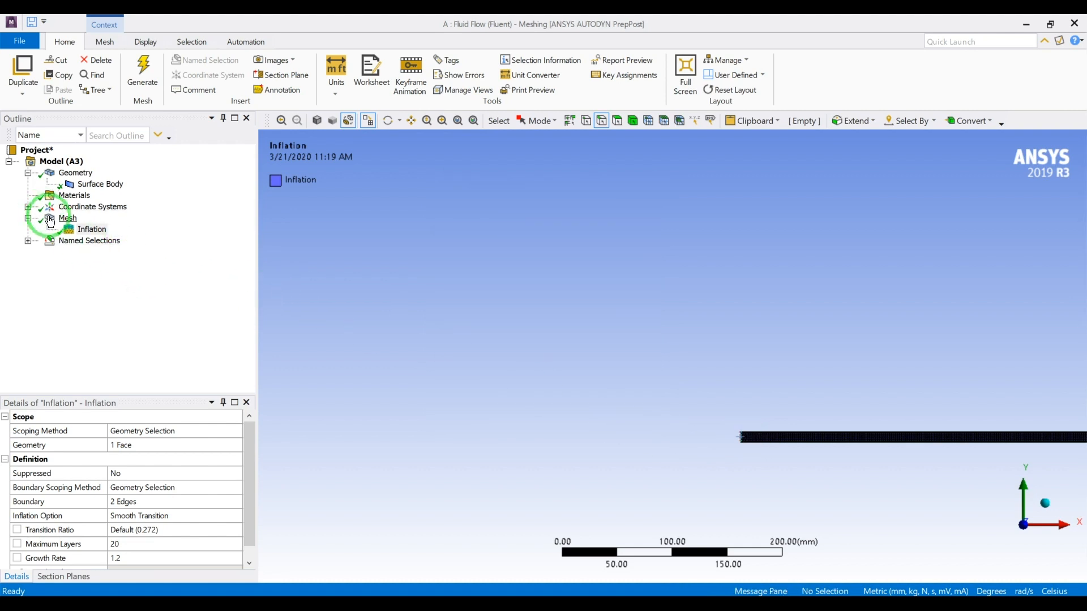
# Update the mesh so it is transferred to Fluent and return to the Workbench project schematic.
pyautogui.rightClick(54, 218)
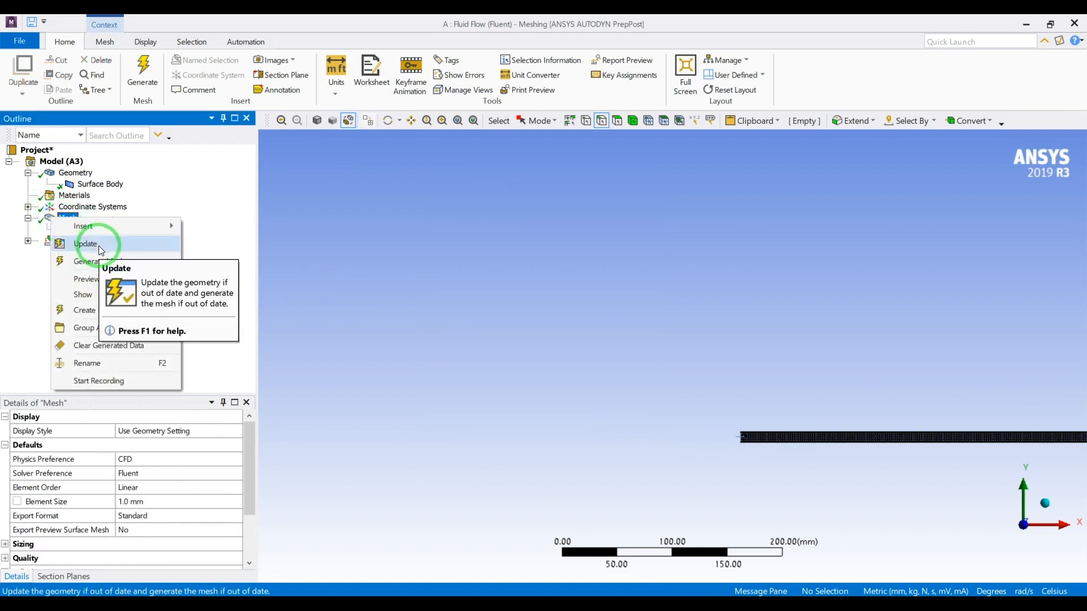
pyautogui.click(99, 245)
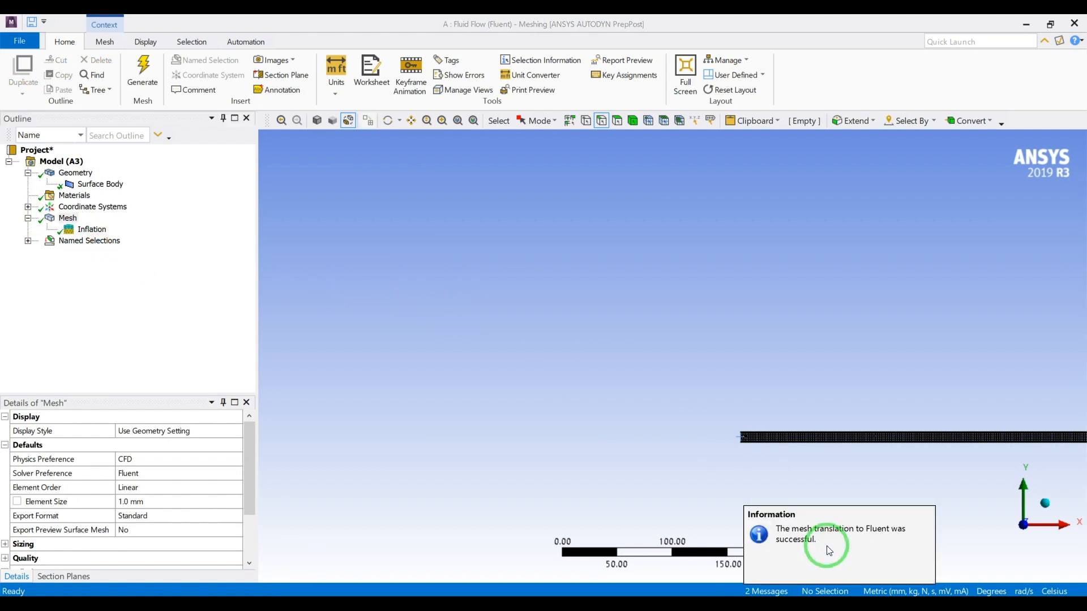
pyautogui.click(659, 318)
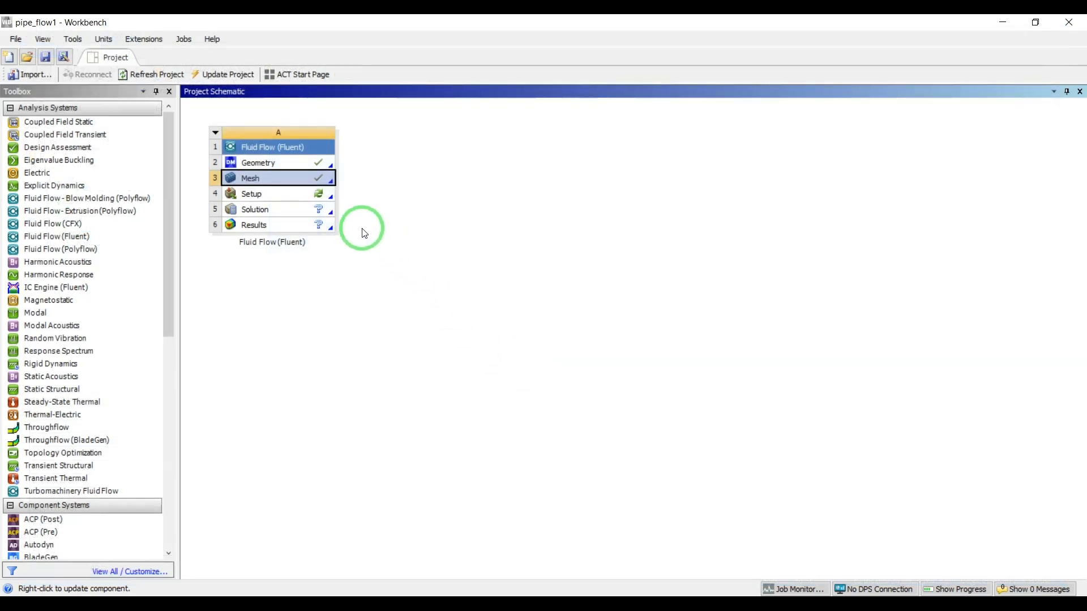
# Open the Setup cell of the Fluid Flow system and choose parallel processing with 8 solver processes.
pyautogui.doubleClick(292, 198)
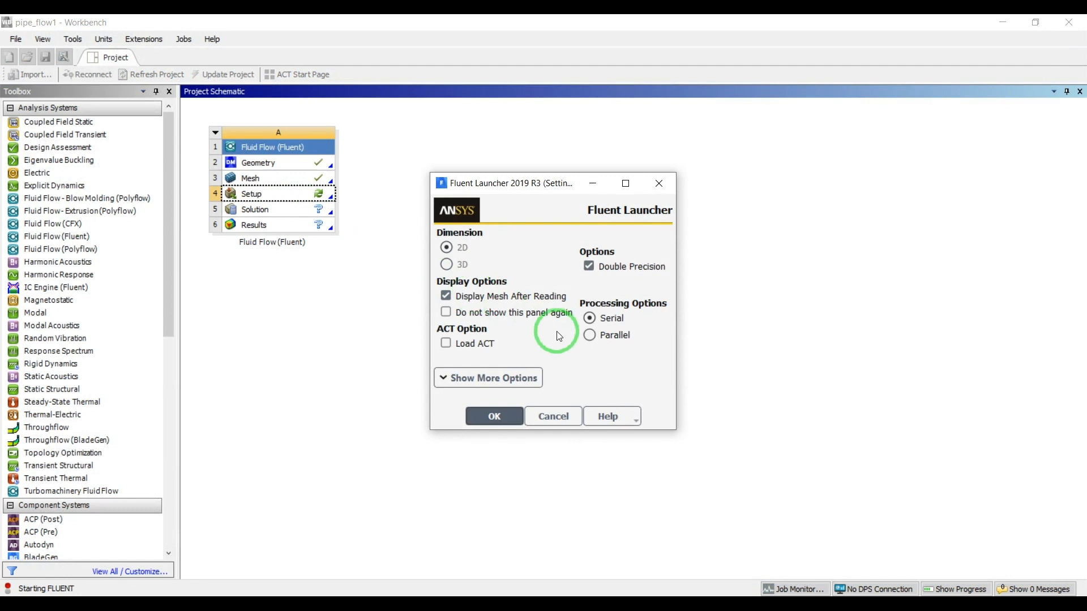
pyautogui.click(600, 337)
pyautogui.click(606, 375)
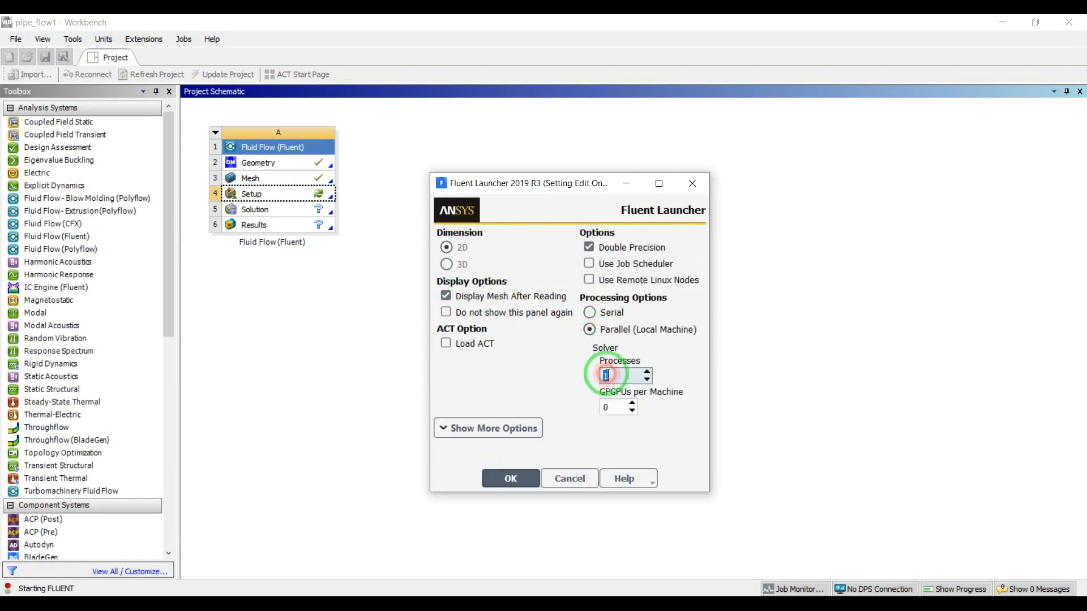
# Set the MPI type to intel in the launcher's parallel settings and start Fluent.
pyautogui.click(498, 429)
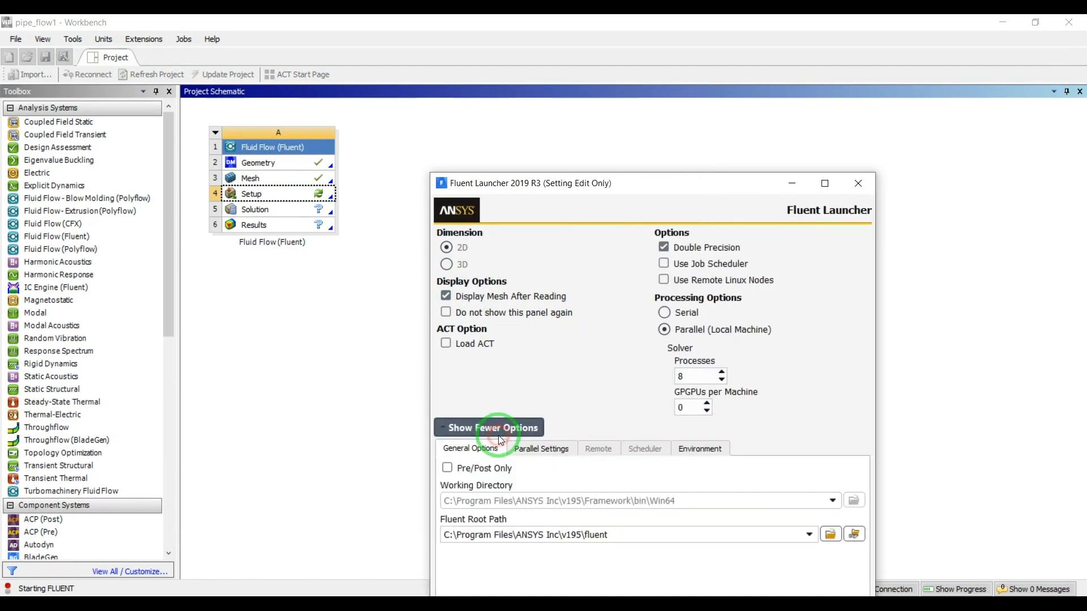
pyautogui.click(530, 453)
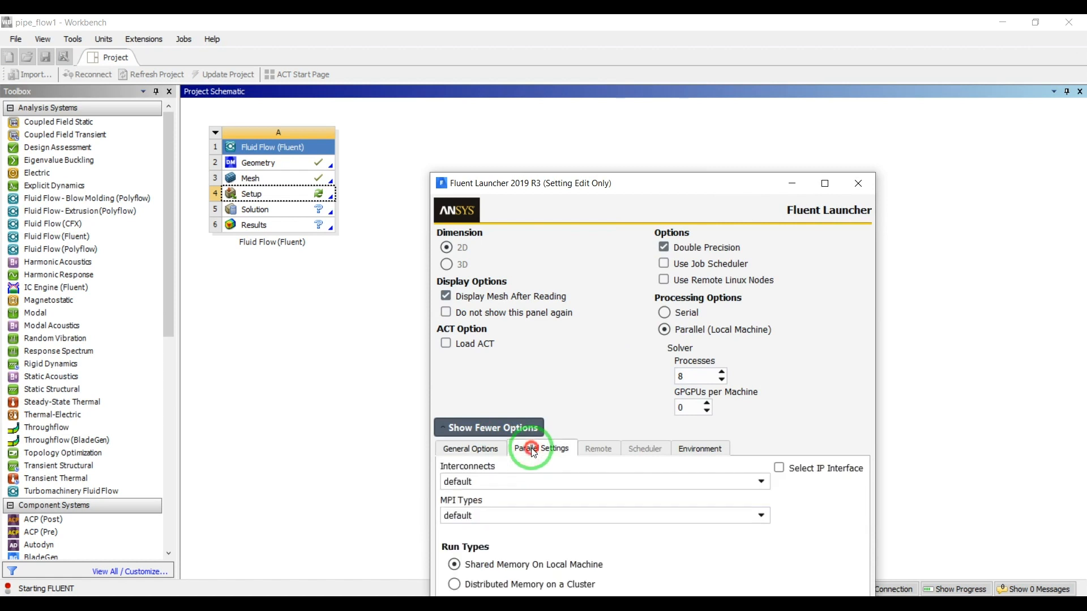
pyautogui.click(525, 513)
pyautogui.write('intel')
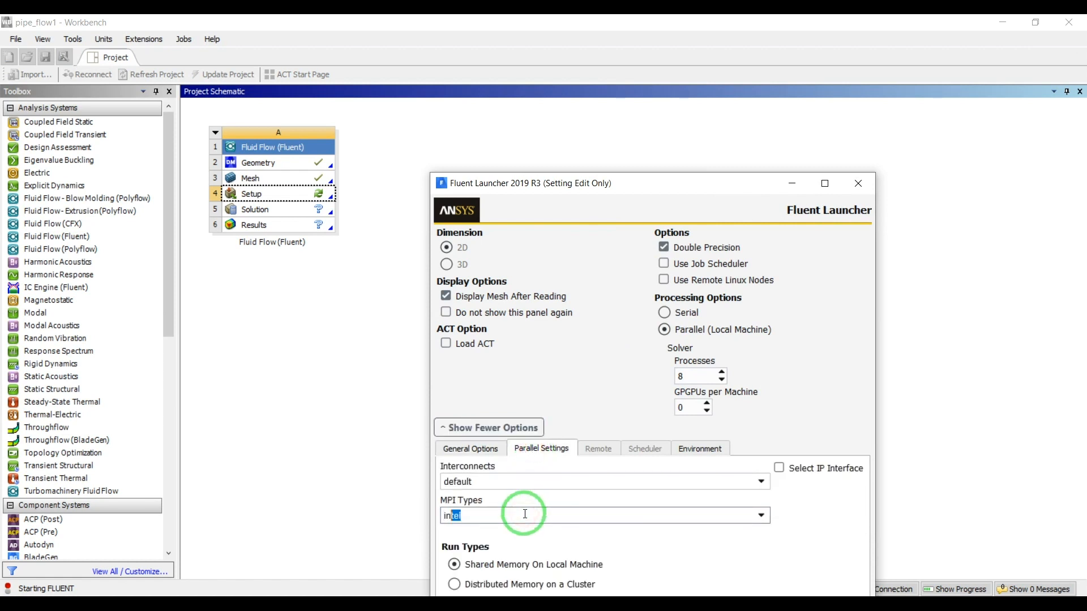
pyautogui.click(510, 428)
pyautogui.click(526, 462)
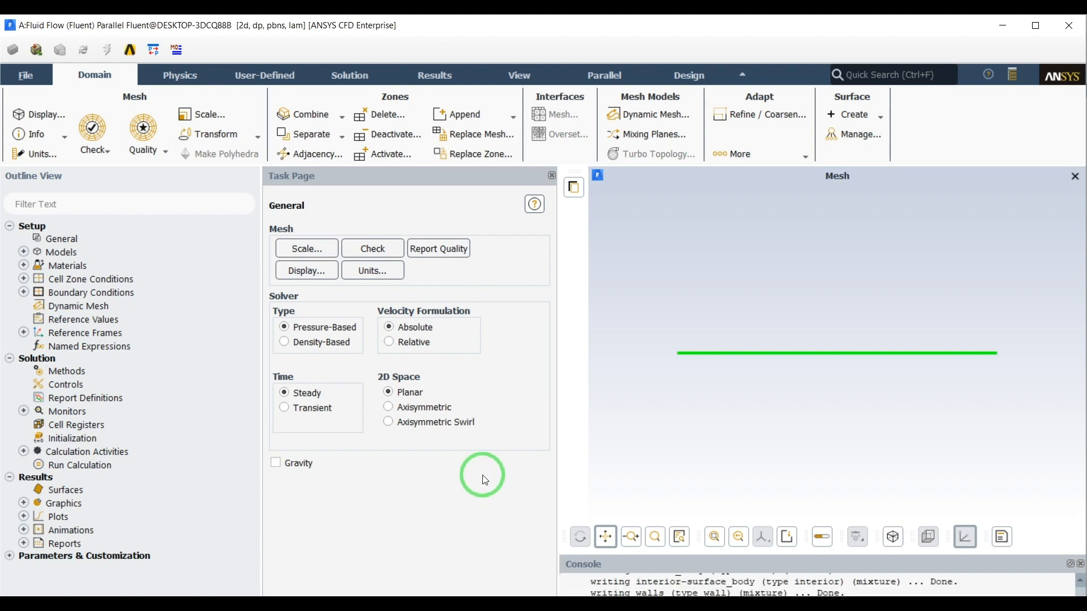
# Turn on the energy equation among the physics models.
pyautogui.scroll(3, 673, 337)
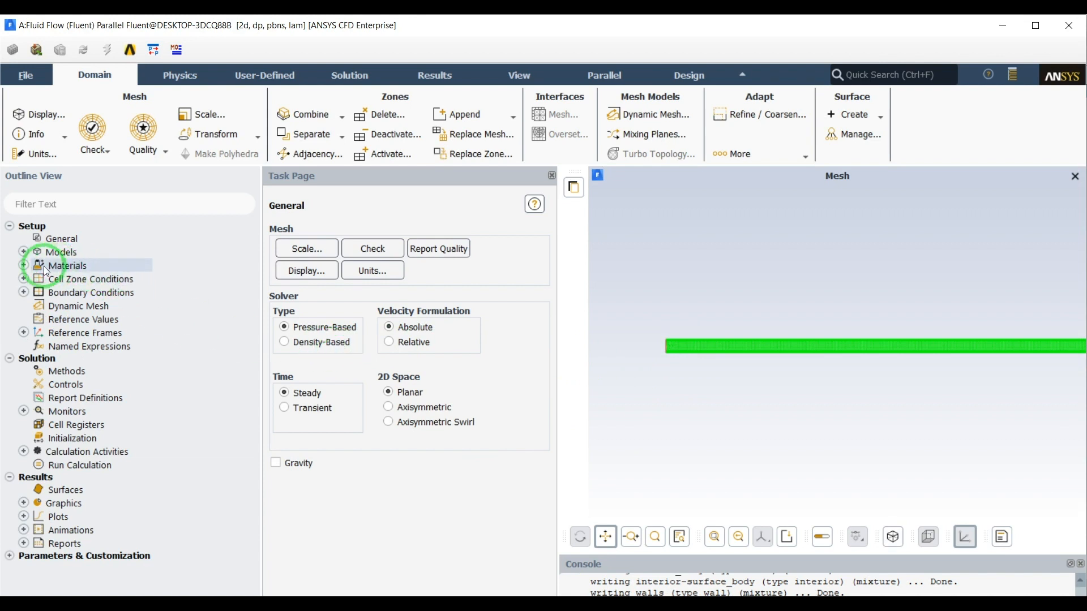
pyautogui.click(23, 252)
pyautogui.click(87, 277)
pyautogui.rightClick(88, 275)
pyautogui.click(113, 301)
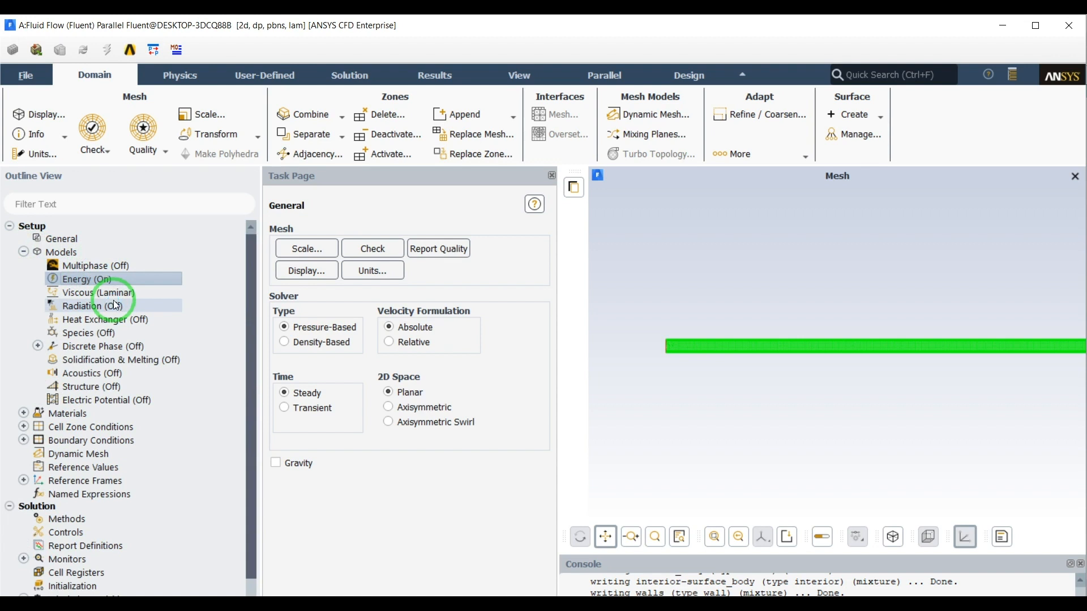
pyautogui.click(724, 348)
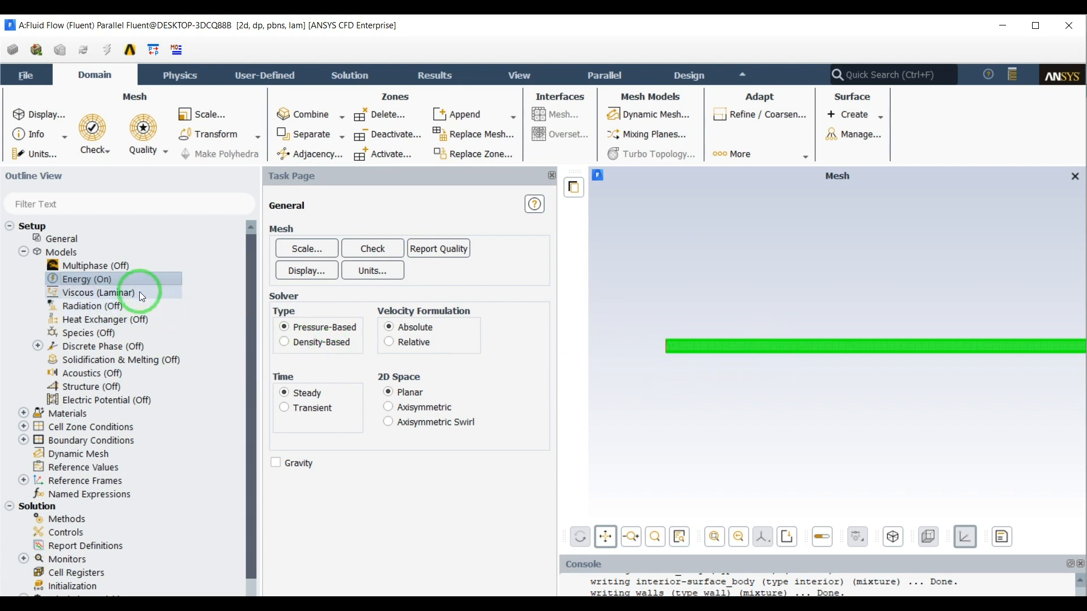
# Set the viscous model to Realizable k-epsilon with standard wall functions.
pyautogui.click(95, 294)
pyautogui.doubleClick(94, 293)
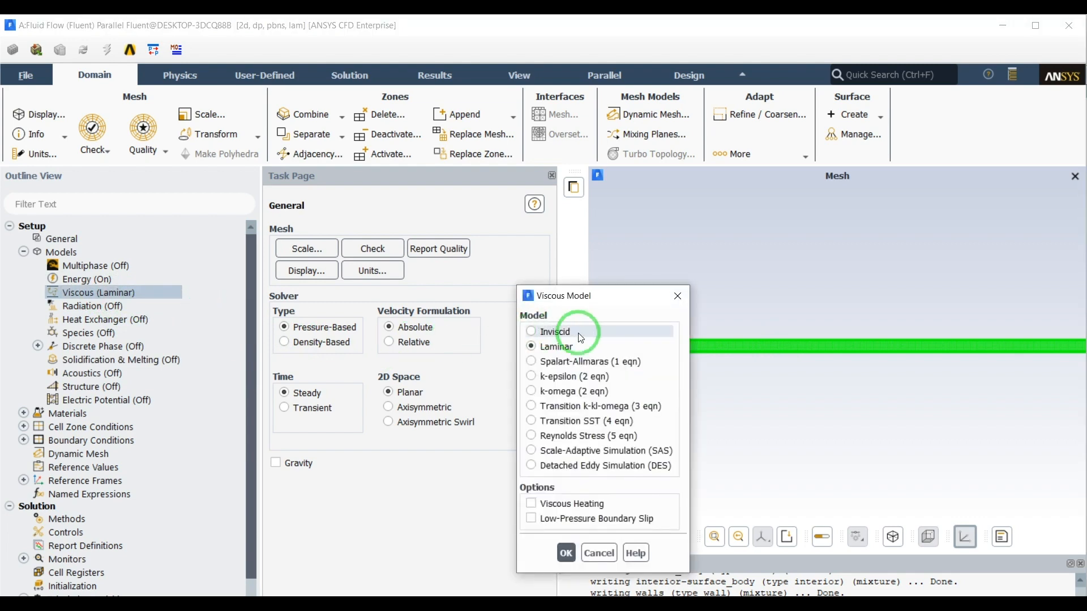
pyautogui.moveTo(571, 300); pyautogui.dragTo(339, 158)
pyautogui.click(345, 235)
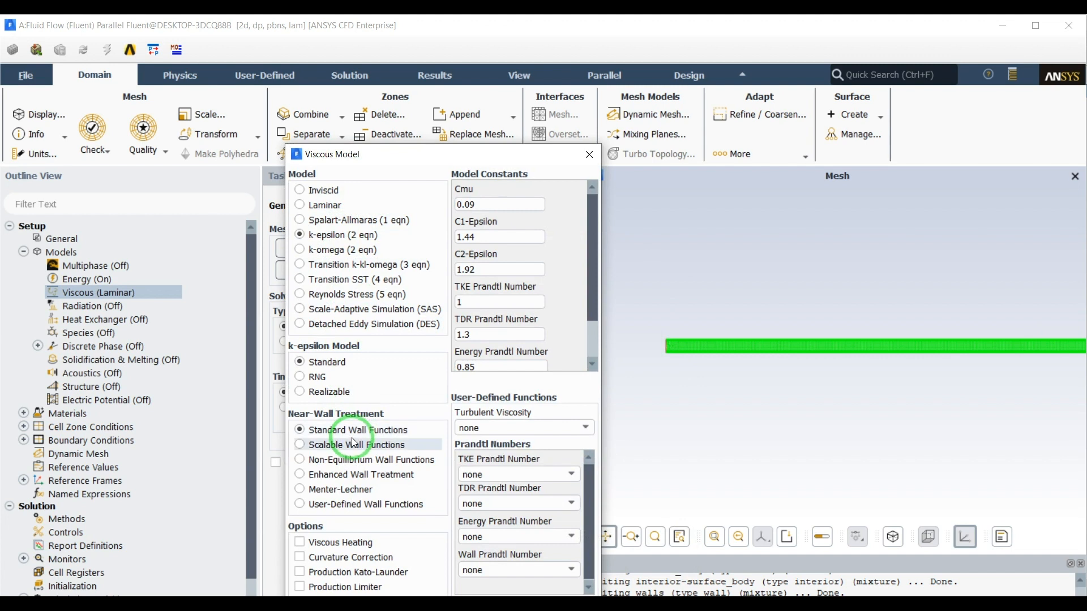
pyautogui.click(327, 391)
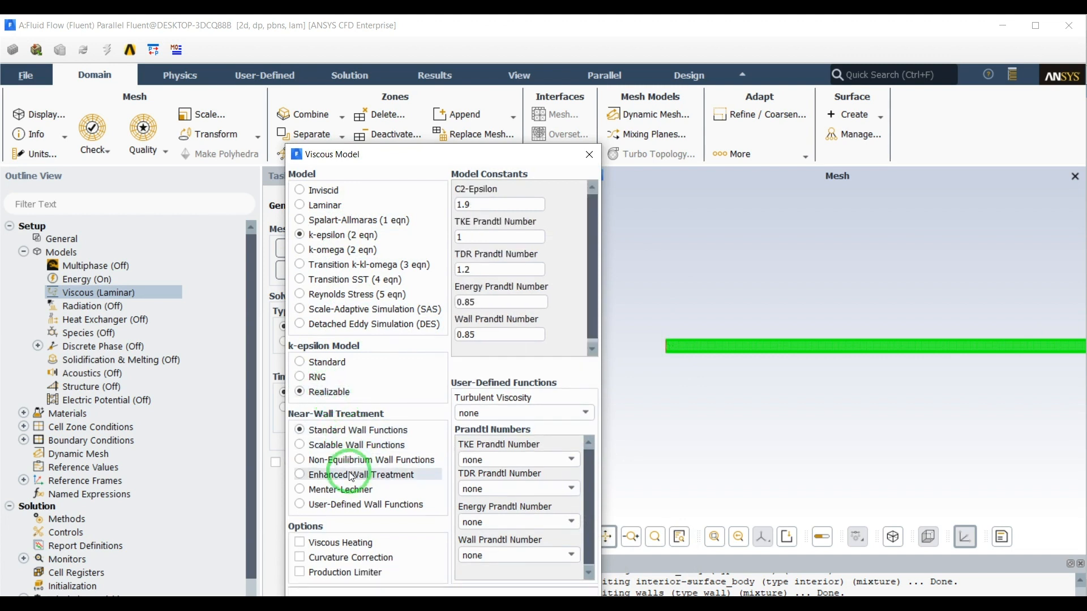
pyautogui.moveTo(386, 158); pyautogui.dragTo(336, 68)
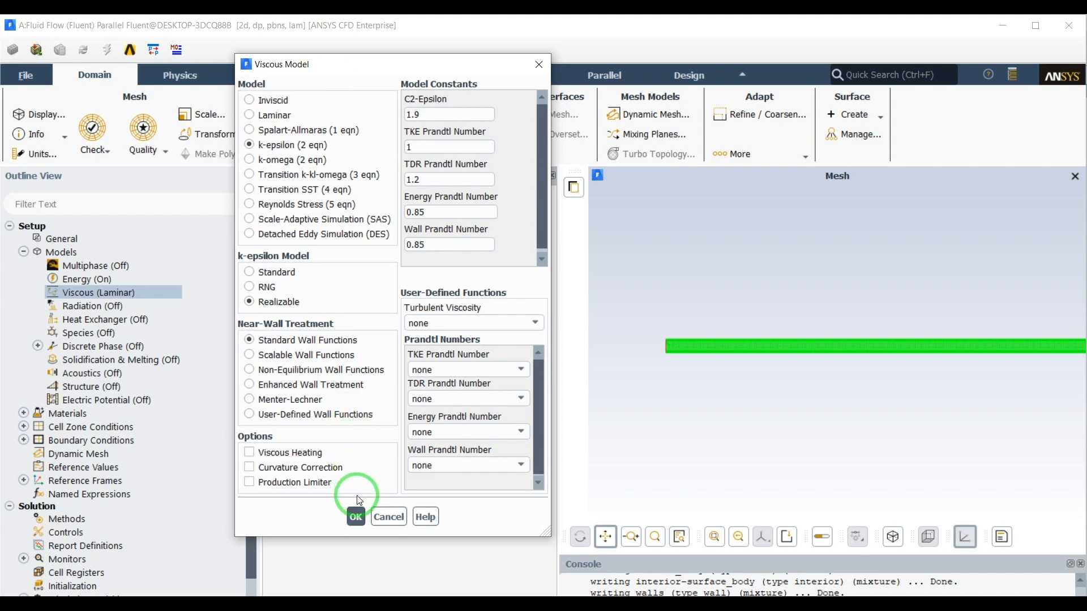
pyautogui.click(355, 517)
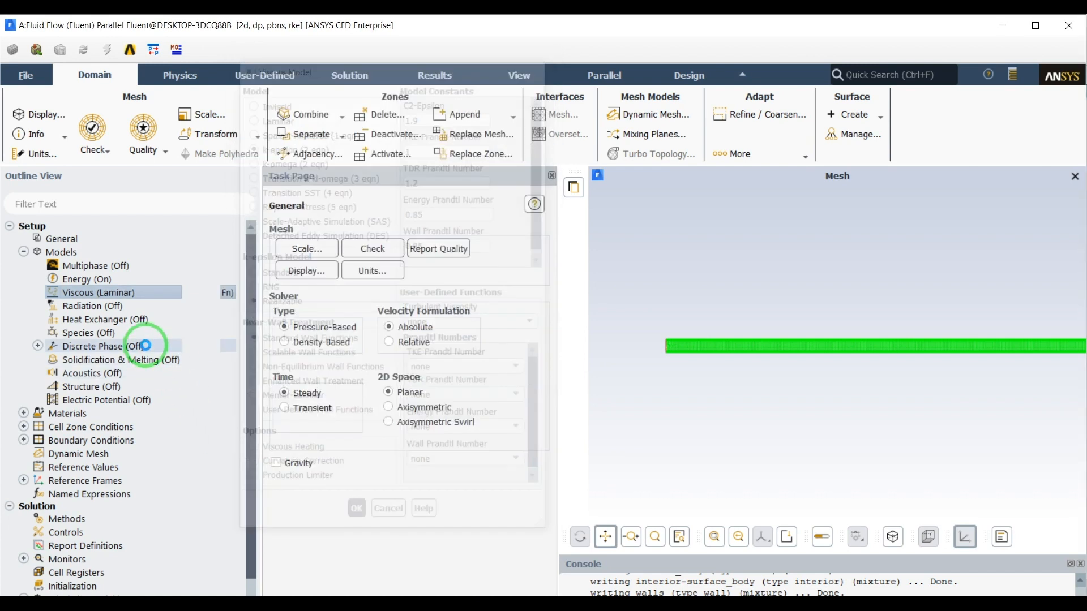
# Add water-liquid (h2o<l>) to the case's fluid materials by copying it from the Fluent database.
pyautogui.doubleClick(69, 414)
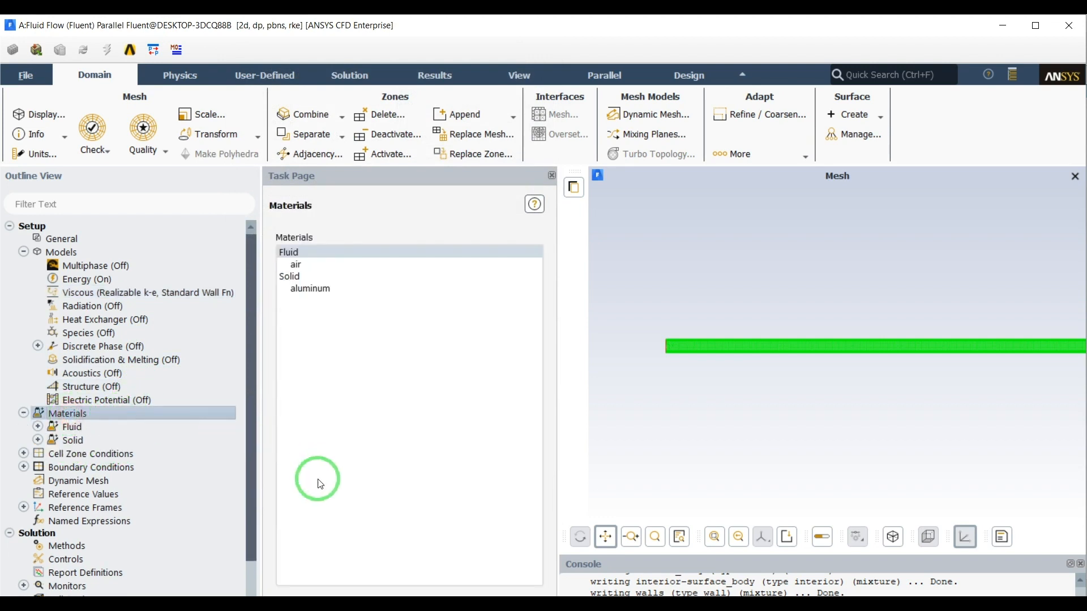
pyautogui.doubleClick(675, 37)
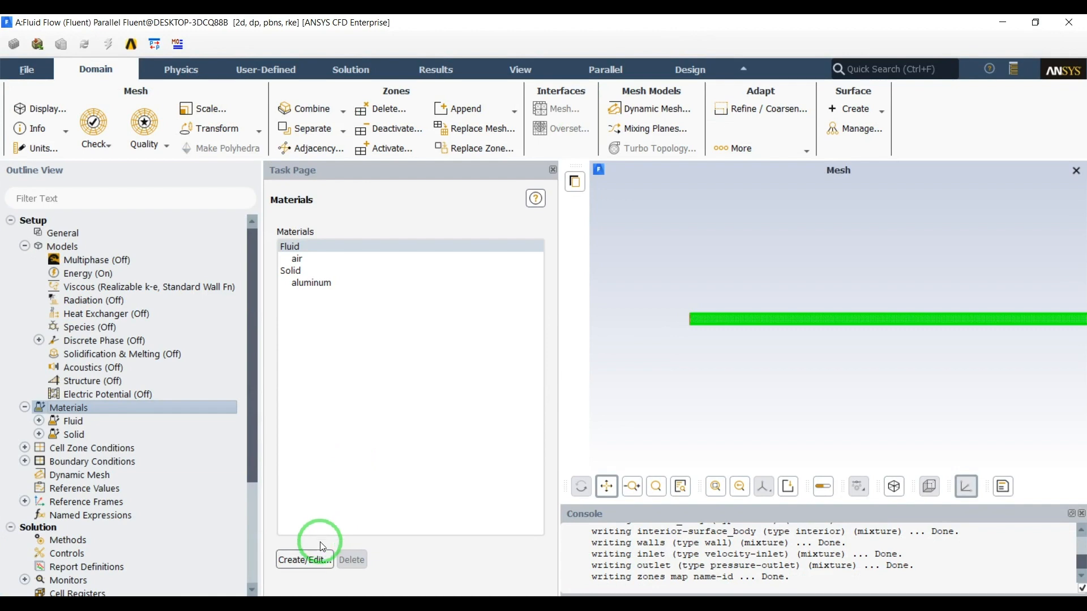
pyautogui.click(305, 560)
pyautogui.moveTo(419, 333); pyautogui.dragTo(436, 96)
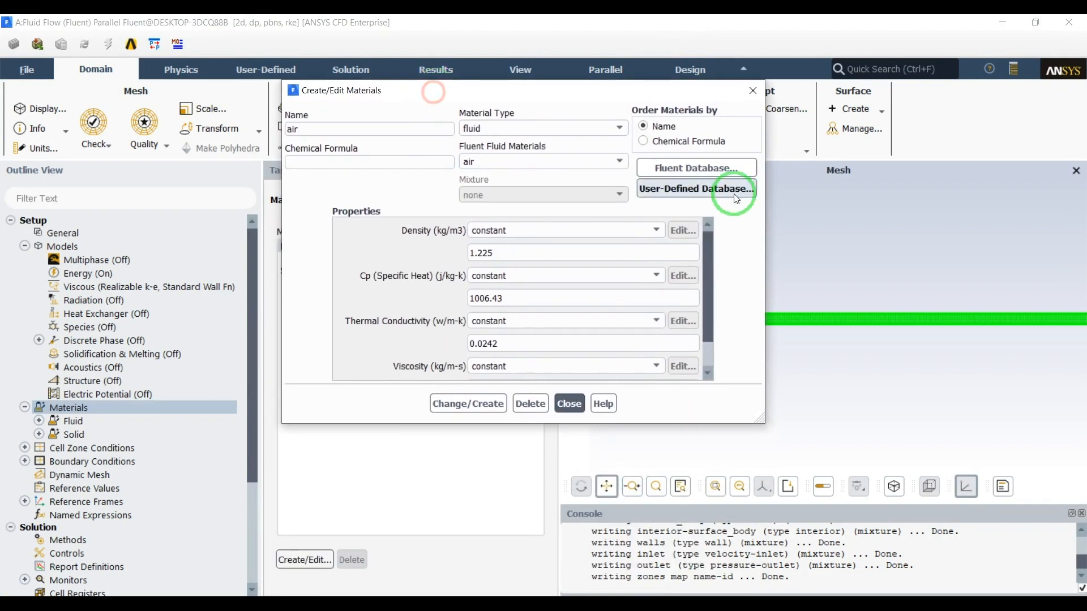
pyautogui.click(716, 168)
pyautogui.moveTo(458, 261); pyautogui.dragTo(453, 92)
pyautogui.scroll(-20, 395, 160)
pyautogui.moveTo(480, 166); pyautogui.dragTo(485, 192)
pyautogui.click(391, 161)
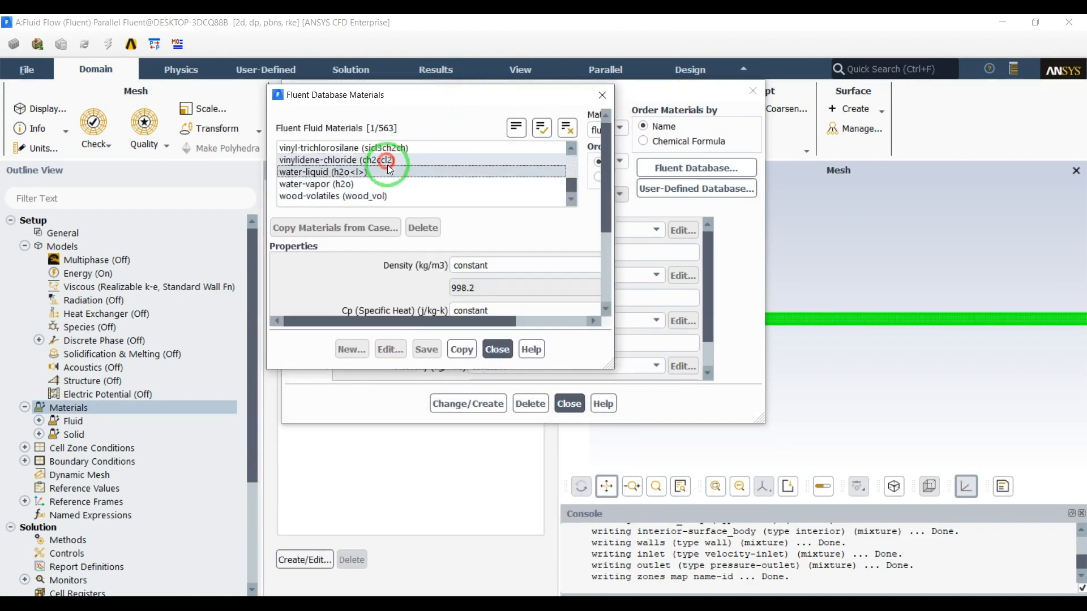
pyautogui.click(504, 471)
pyautogui.click(532, 473)
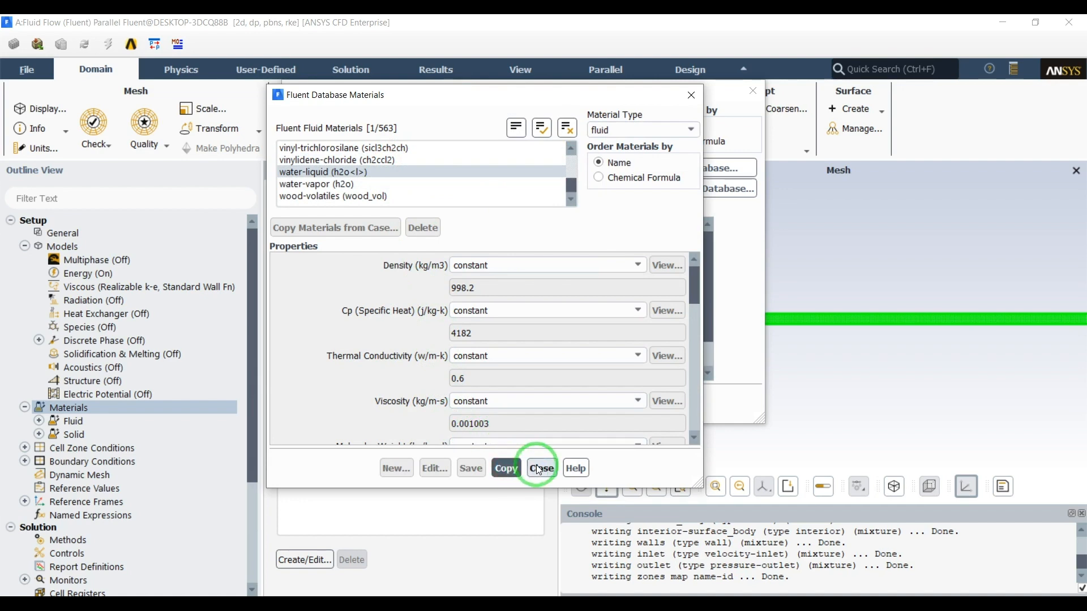
pyautogui.click(564, 405)
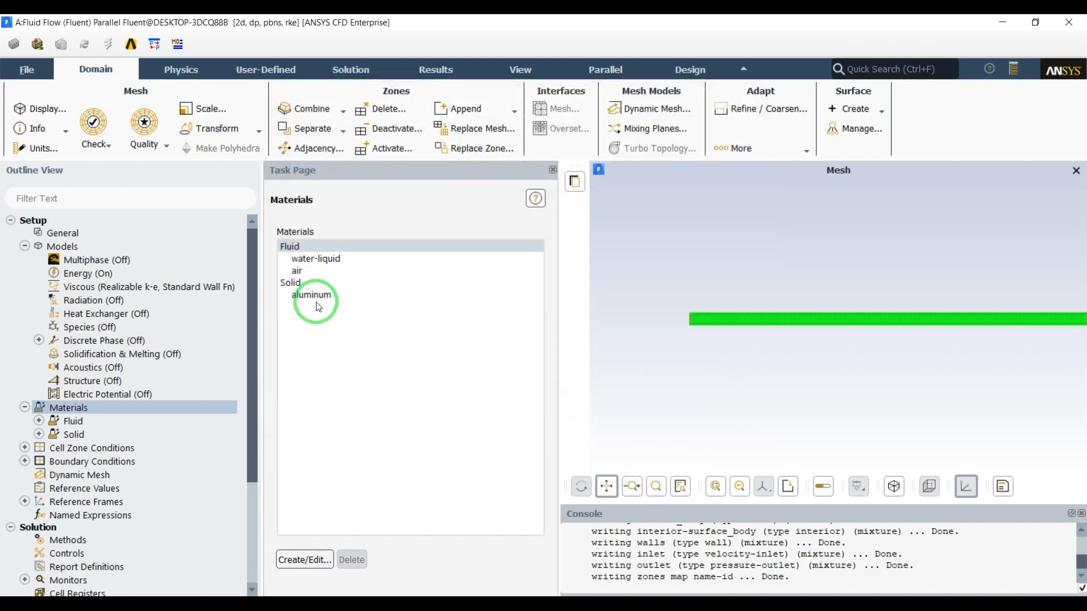
# Assign water-liquid as the material of the surface_body fluid cell zone.
pyautogui.scroll(-1, 136, 377)
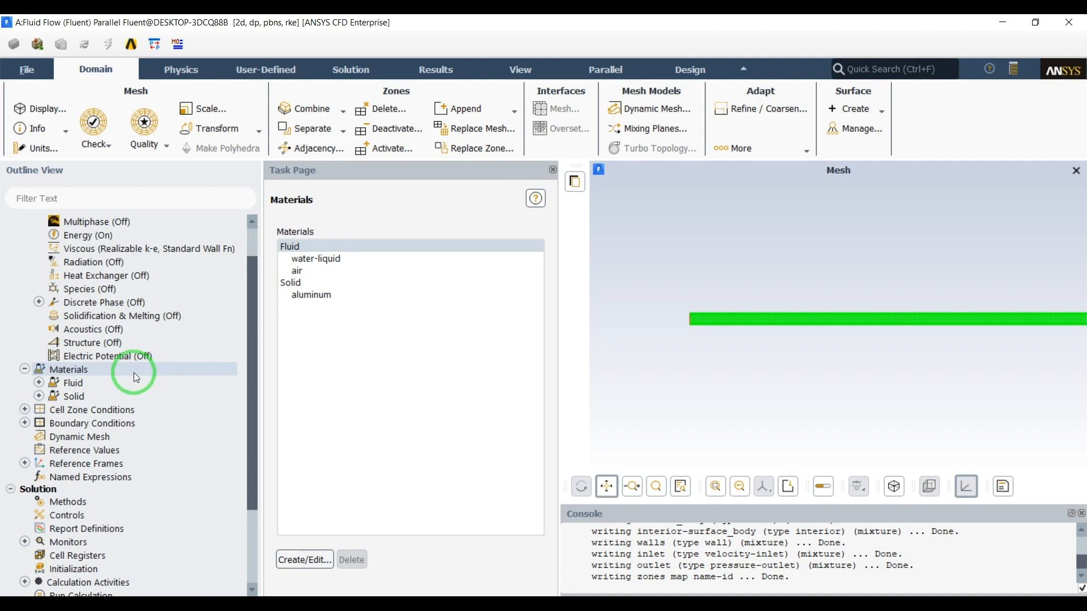
pyautogui.click(136, 377)
pyautogui.click(24, 410)
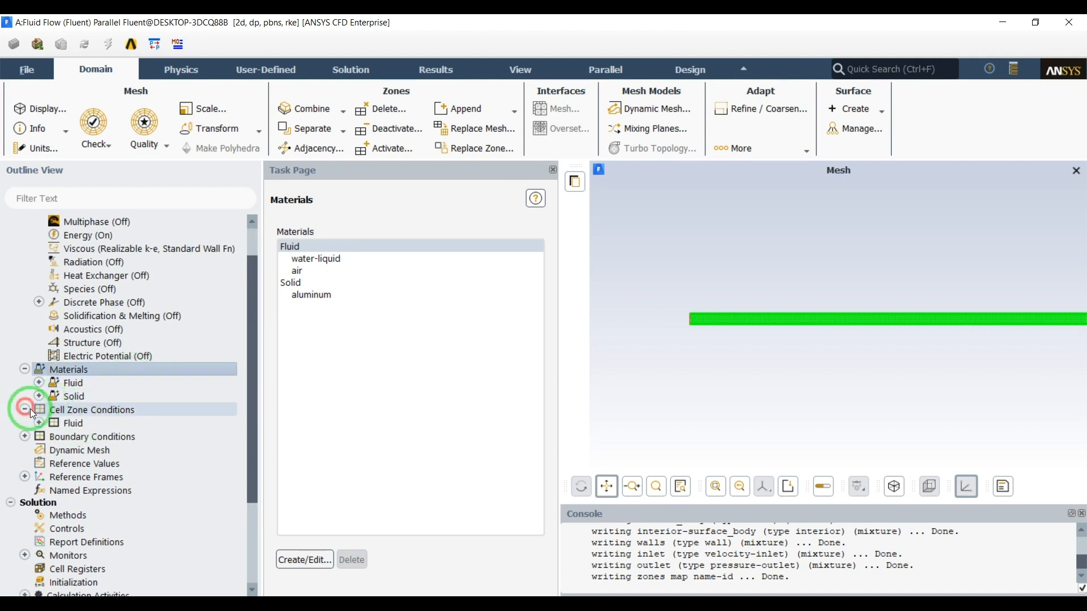
pyautogui.click(66, 424)
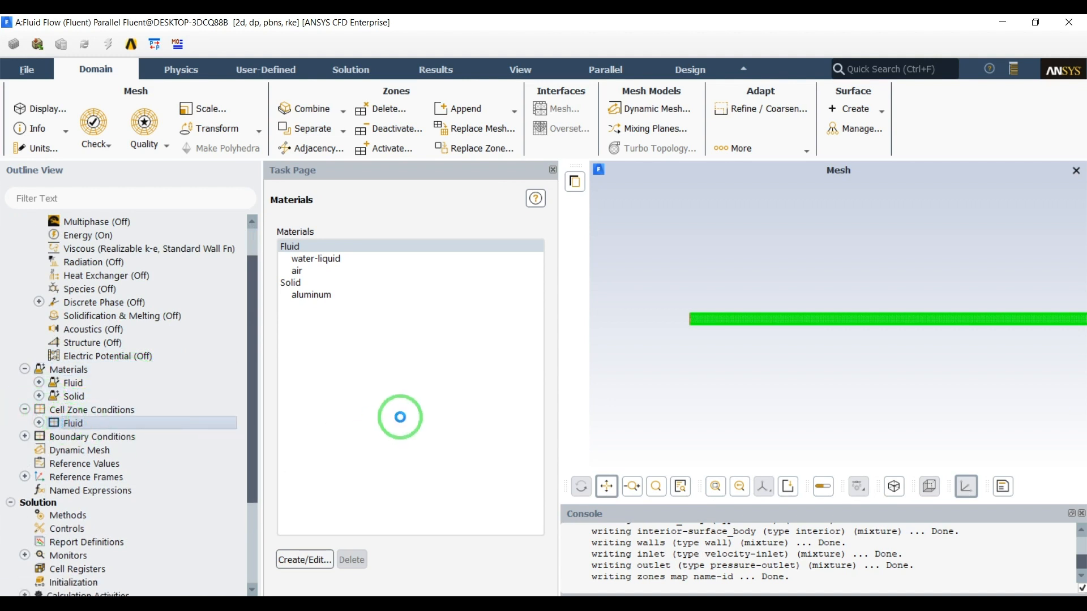
pyautogui.click(376, 384)
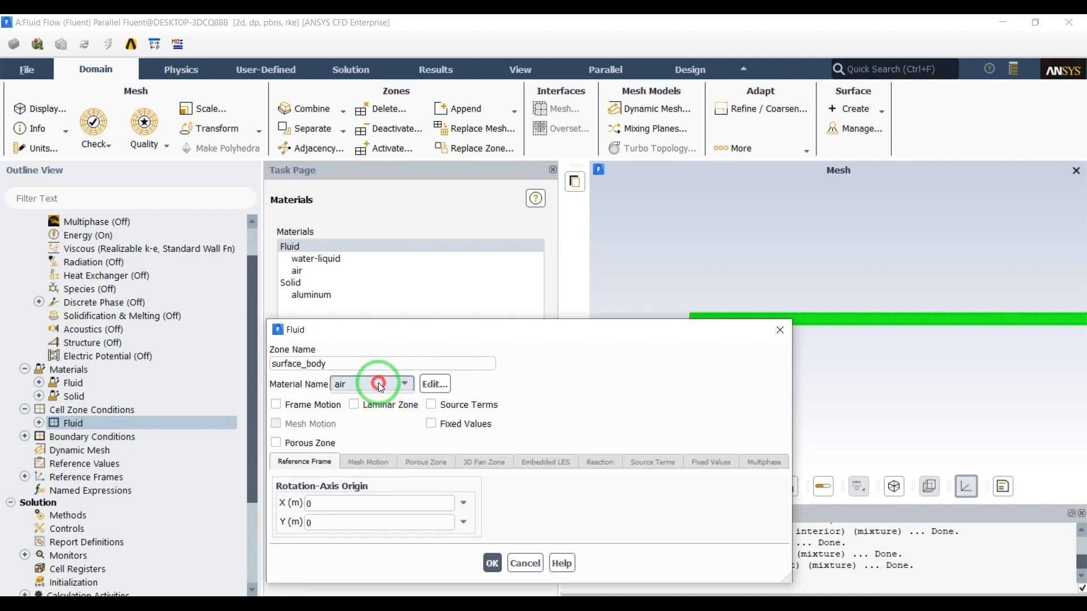
pyautogui.click(362, 395)
pyautogui.moveTo(450, 330); pyautogui.dragTo(436, 232)
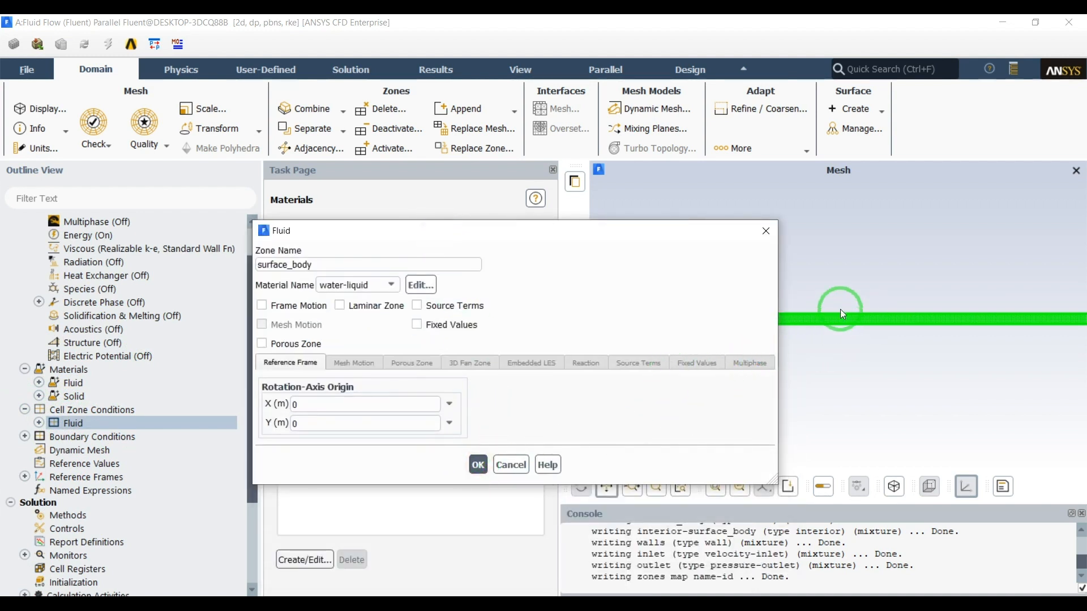
pyautogui.press('Return')
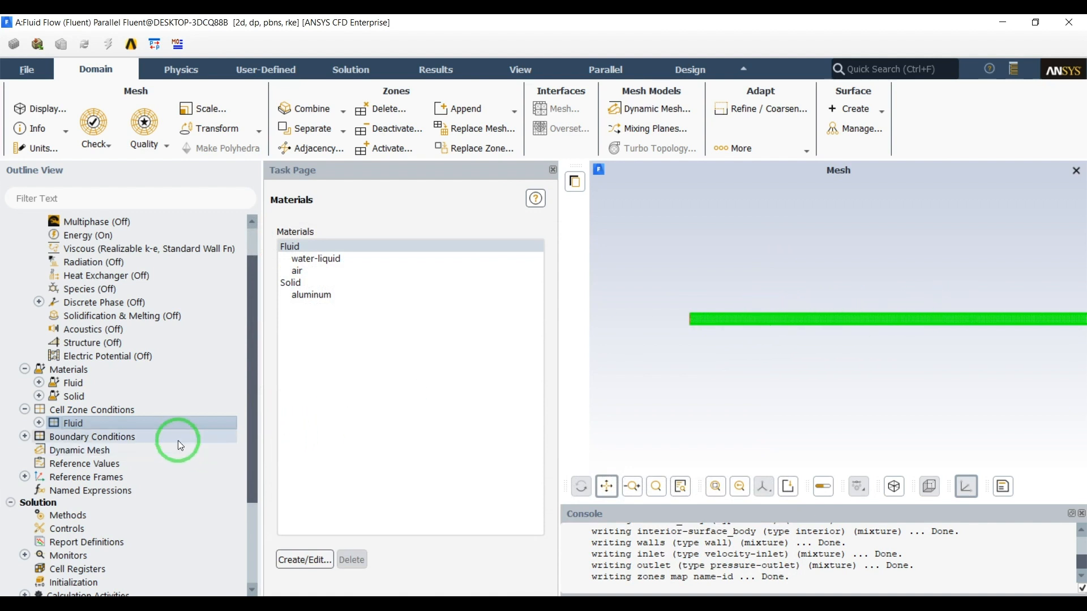
# Set the velocity magnitude of the inlet boundary condition to 2 m/s.
pyautogui.click(25, 437)
pyautogui.scroll(-3, 113, 410)
pyautogui.click(39, 330)
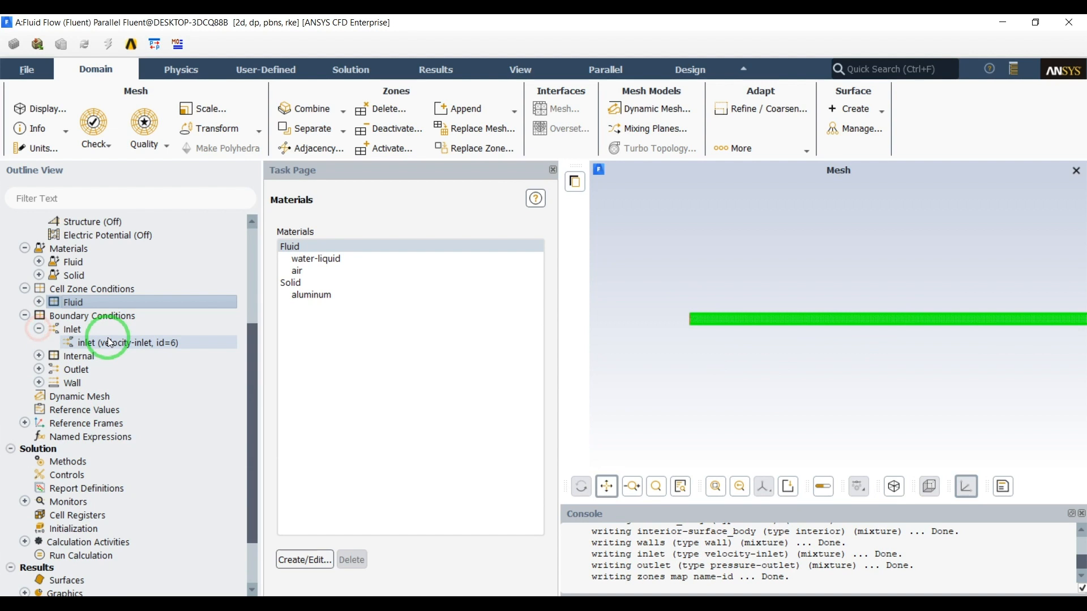
pyautogui.click(113, 343)
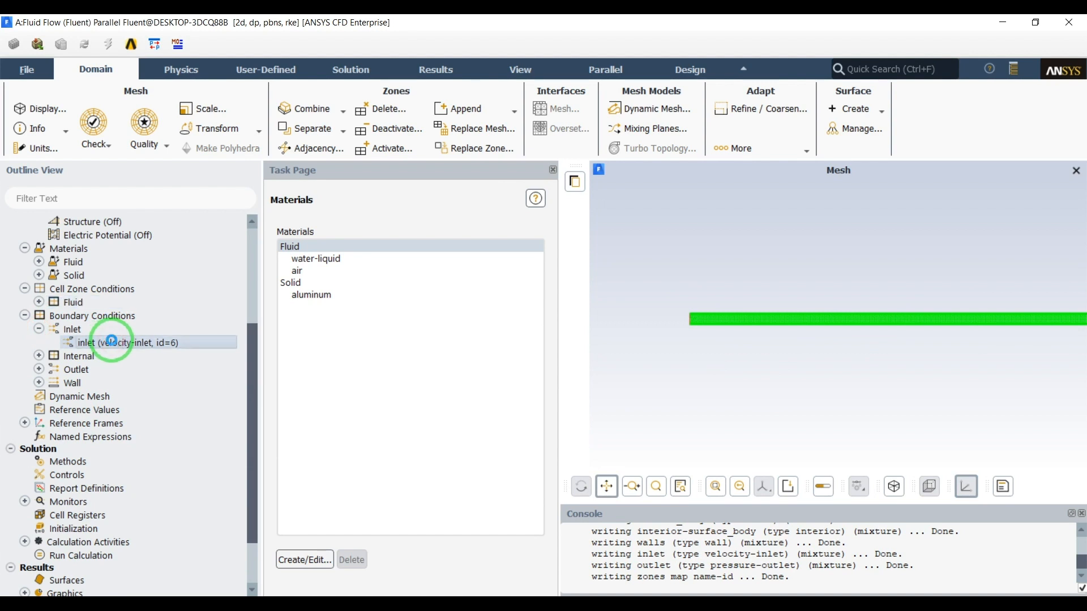
pyautogui.doubleClick(111, 341)
pyautogui.moveTo(357, 268); pyautogui.dragTo(320, 208)
pyautogui.click(432, 325)
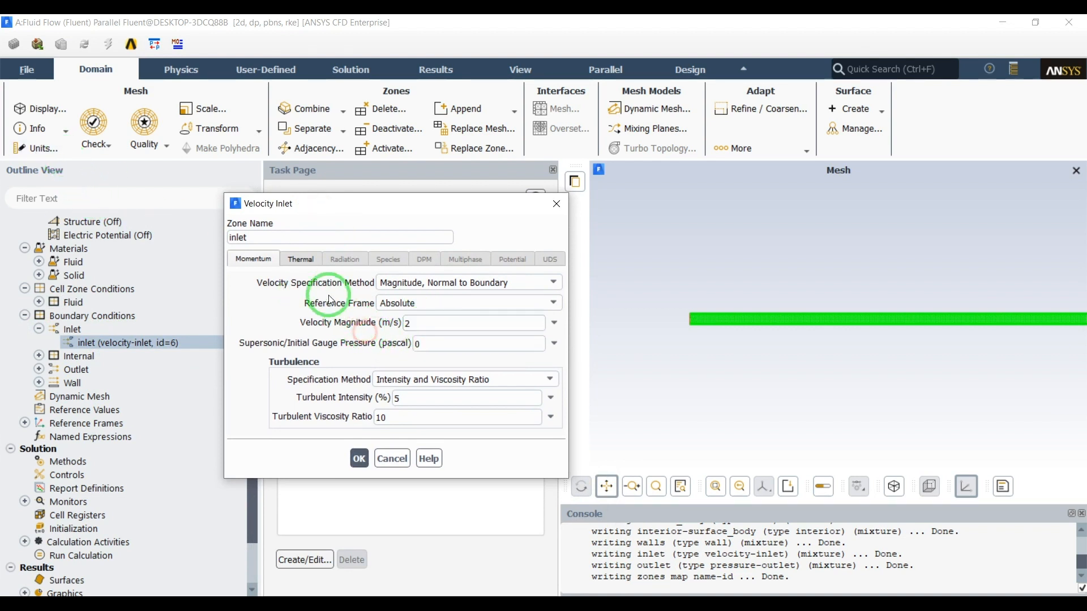
# Change the case's temperature unit to Celsius (c).
pyautogui.click(301, 260)
pyautogui.click(31, 149)
pyautogui.moveTo(346, 329); pyautogui.dragTo(317, 268)
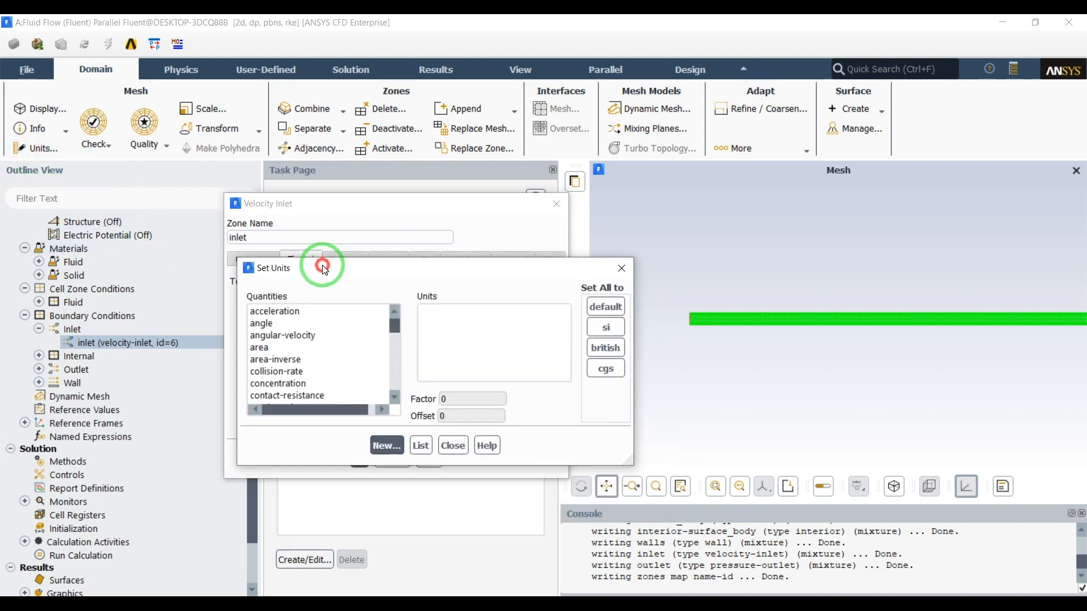
pyautogui.click(314, 336)
pyautogui.moveTo(384, 326); pyautogui.dragTo(384, 343)
pyautogui.click(338, 359)
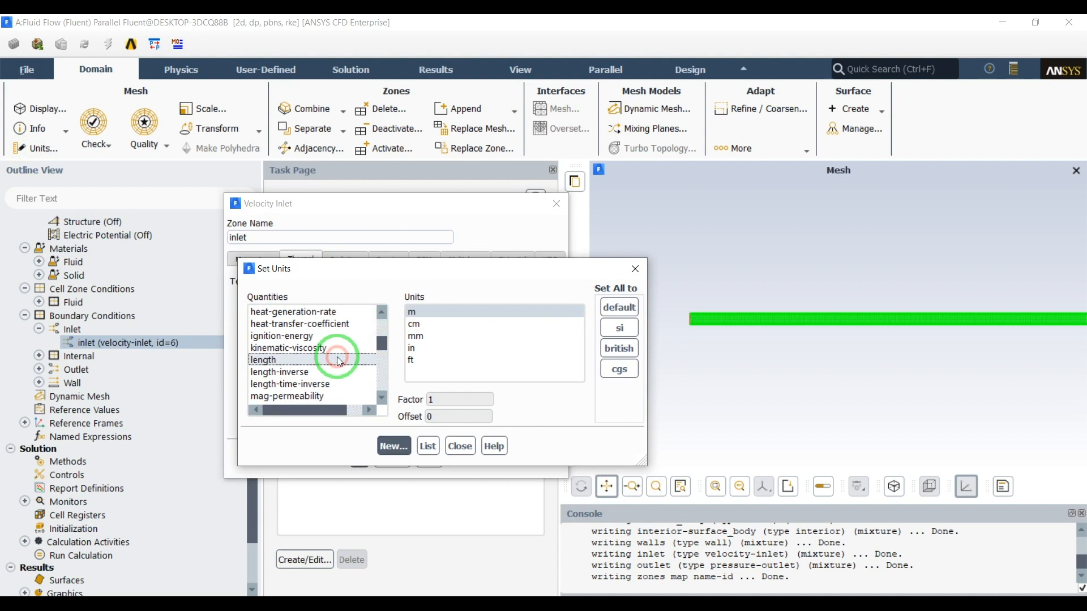
pyautogui.press('t')
pyautogui.click(291, 396)
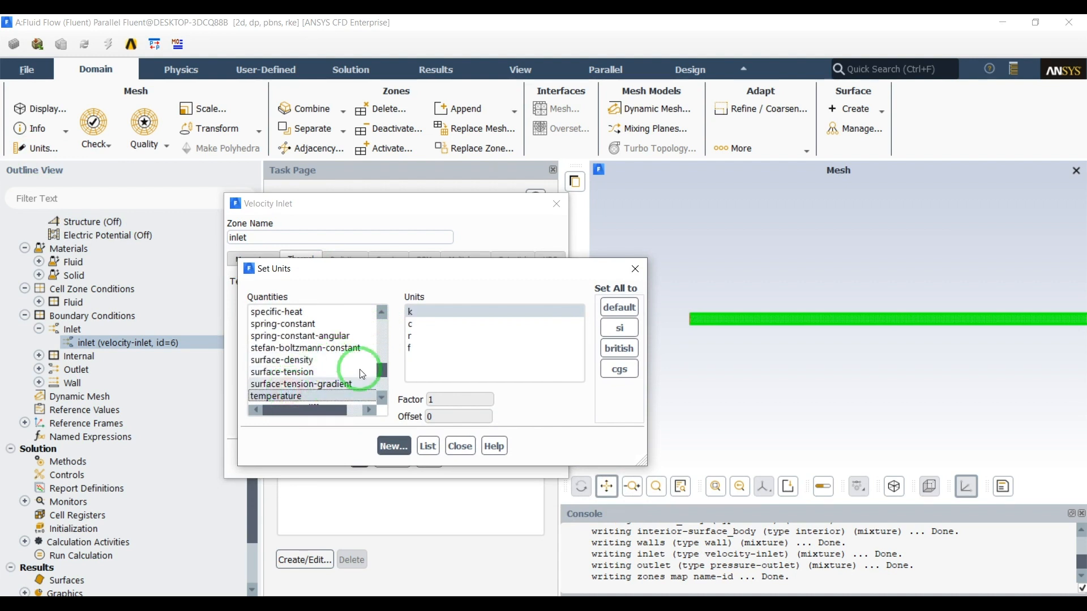
pyautogui.click(415, 326)
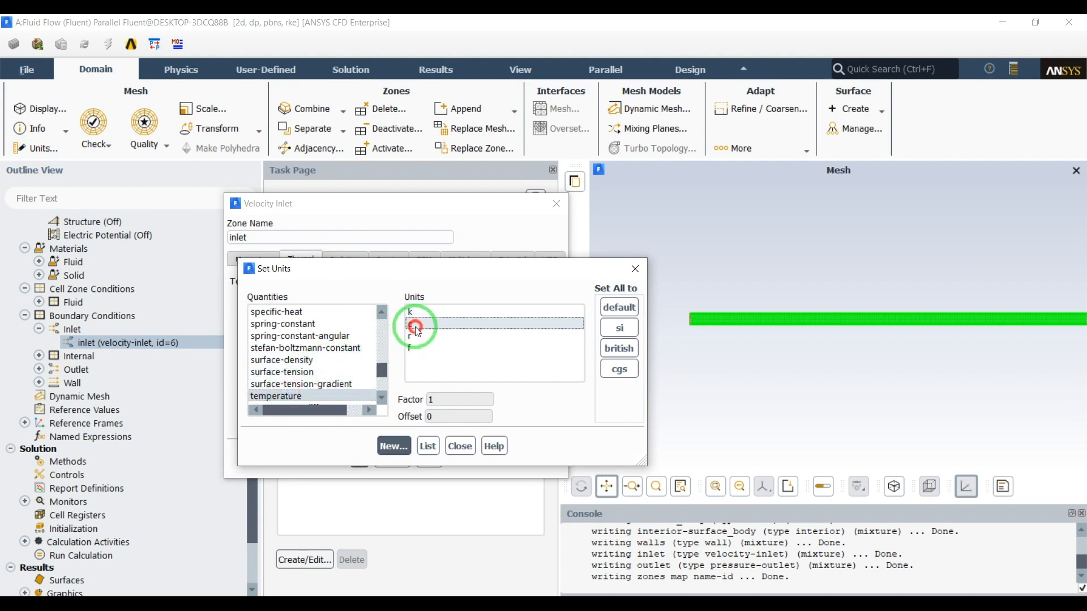
pyautogui.click(460, 446)
# Set the temperature of the inlet boundary condition to 30 °C and apply the inlet settings.
pyautogui.moveTo(328, 285); pyautogui.dragTo(249, 290)
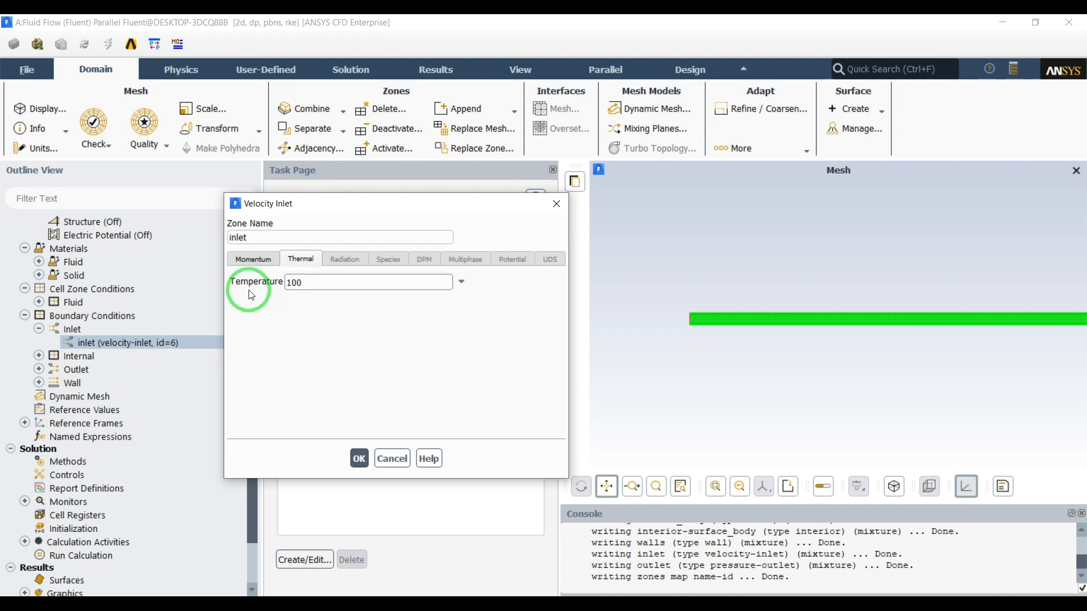
pyautogui.press('BackSpace')
pyautogui.press('BackSpace')
pyautogui.press('BackSpace')
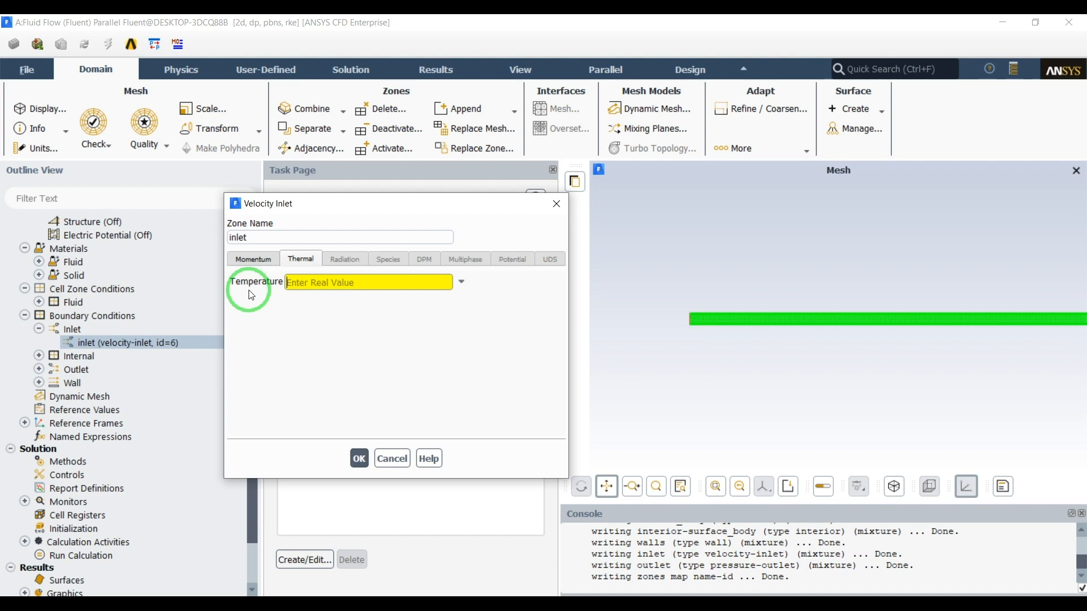
pyautogui.write('20')
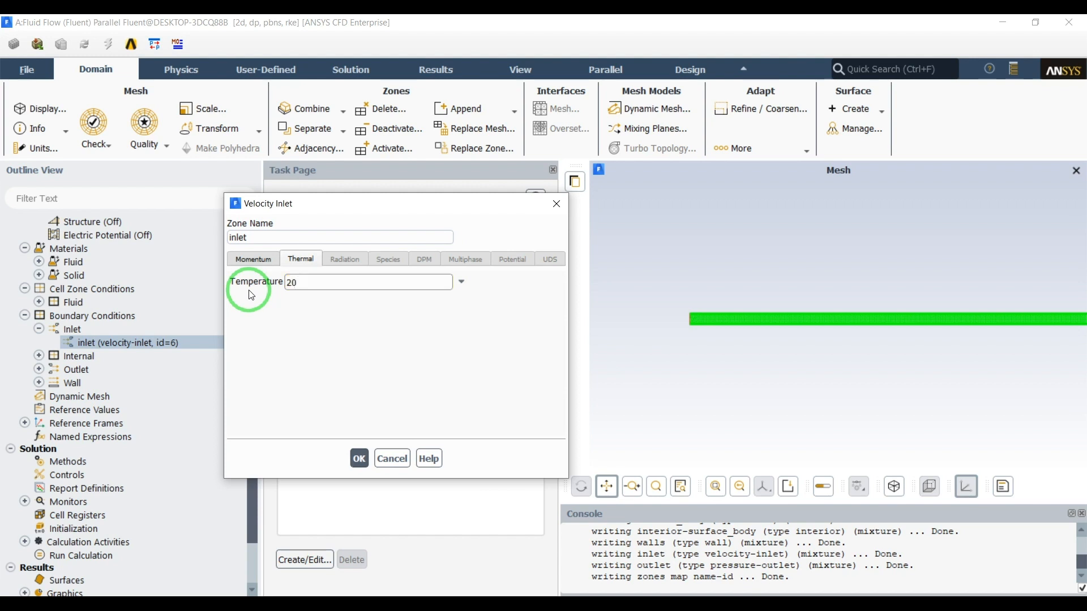
pyautogui.press('BackSpace')
pyautogui.press('BackSpace')
pyautogui.write('30')
pyautogui.click(358, 458)
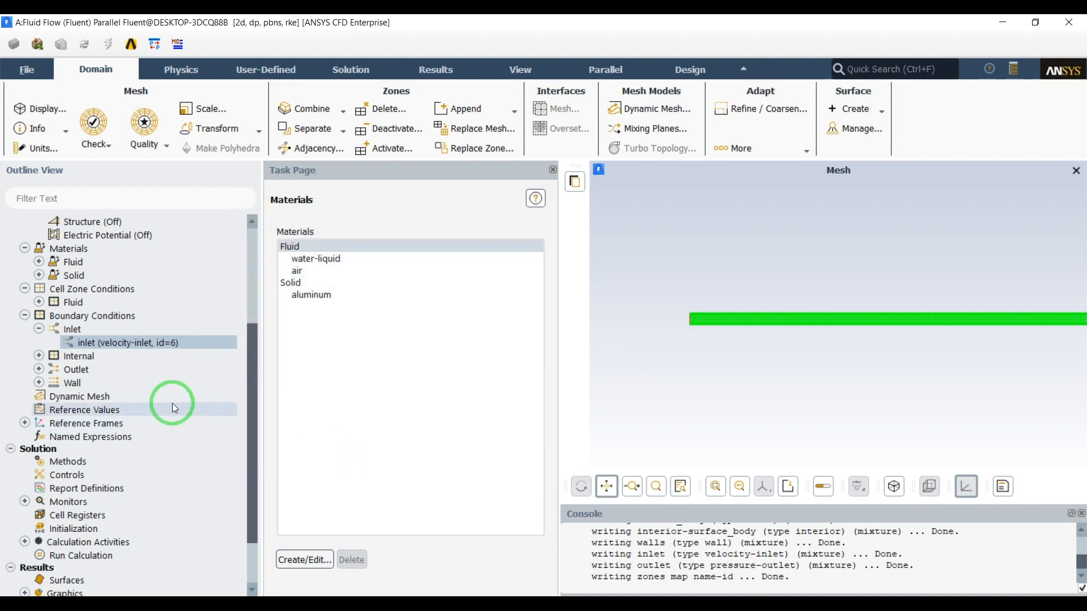
# Give the walls boundary a fixed-temperature thermal condition of 100 °C.
pyautogui.click(38, 382)
pyautogui.click(120, 396)
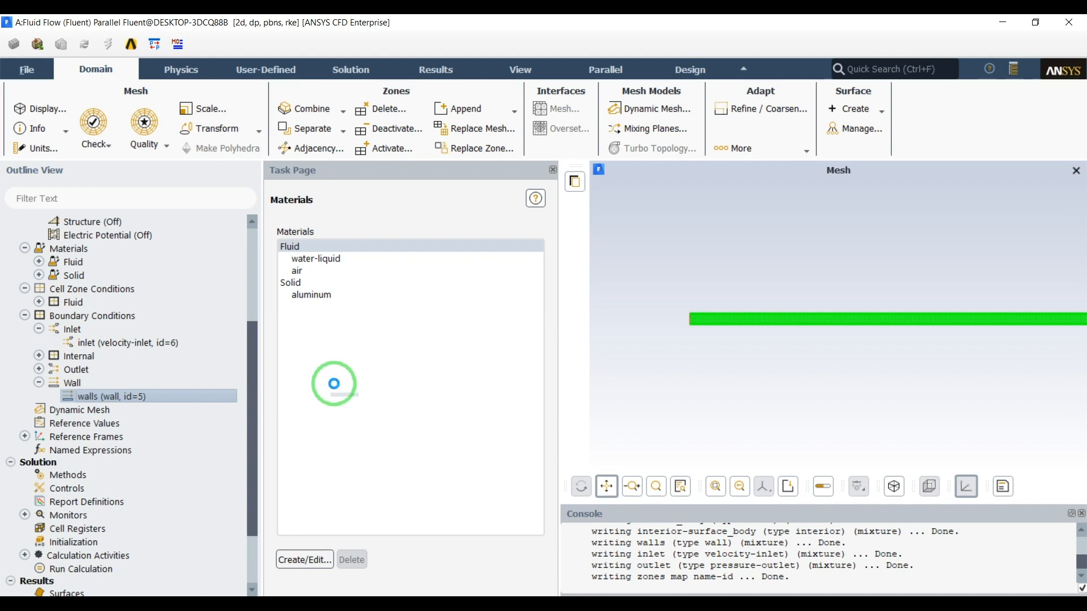
pyautogui.moveTo(351, 333); pyautogui.dragTo(306, 196)
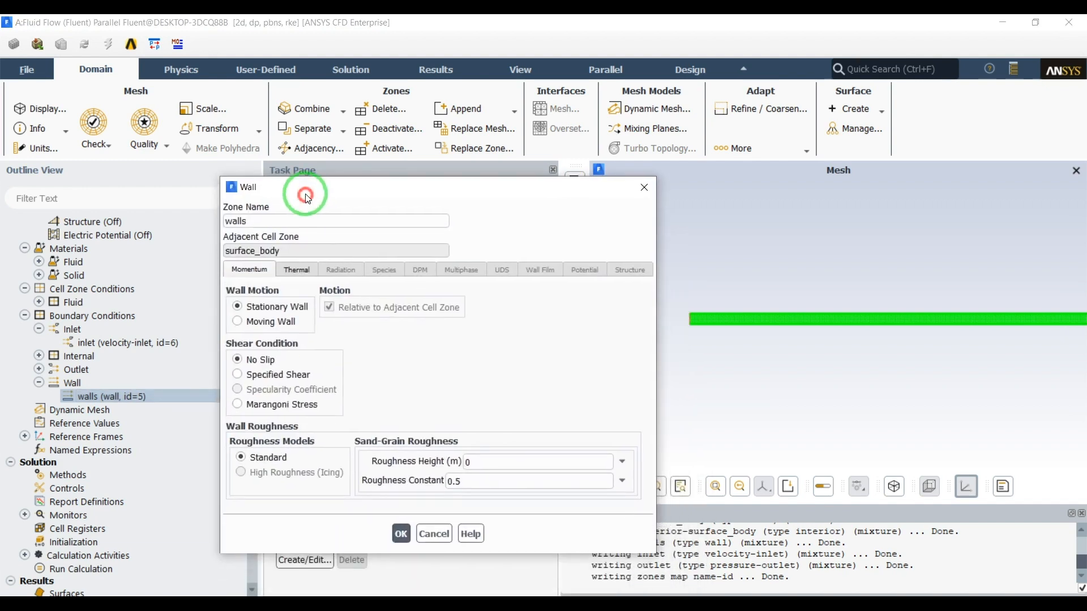
pyautogui.click(297, 270)
pyautogui.click(275, 322)
pyautogui.moveTo(482, 311); pyautogui.dragTo(388, 311)
pyautogui.click(402, 534)
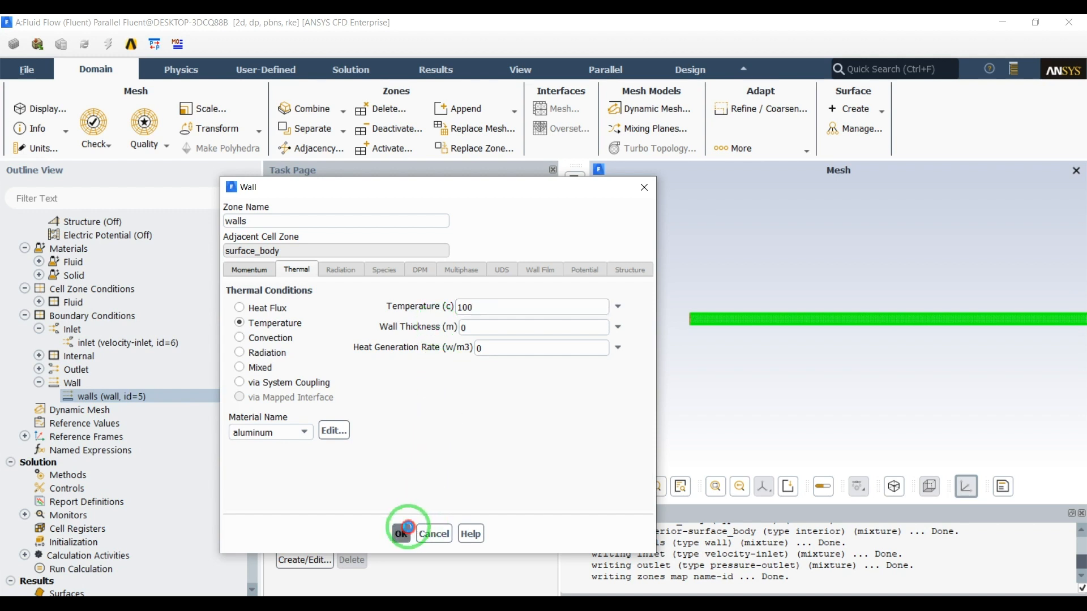
pyautogui.click(405, 532)
# Check the hybrid initialization settings without changing them and initialize the solution with the hybrid method.
pyautogui.scroll(-2, 162, 422)
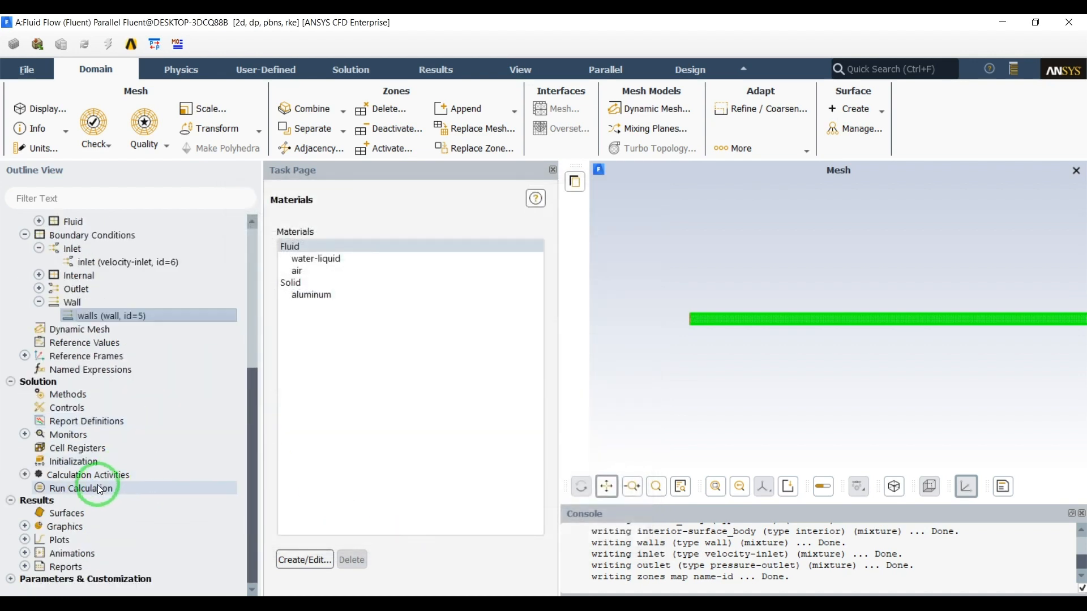
pyautogui.click(80, 463)
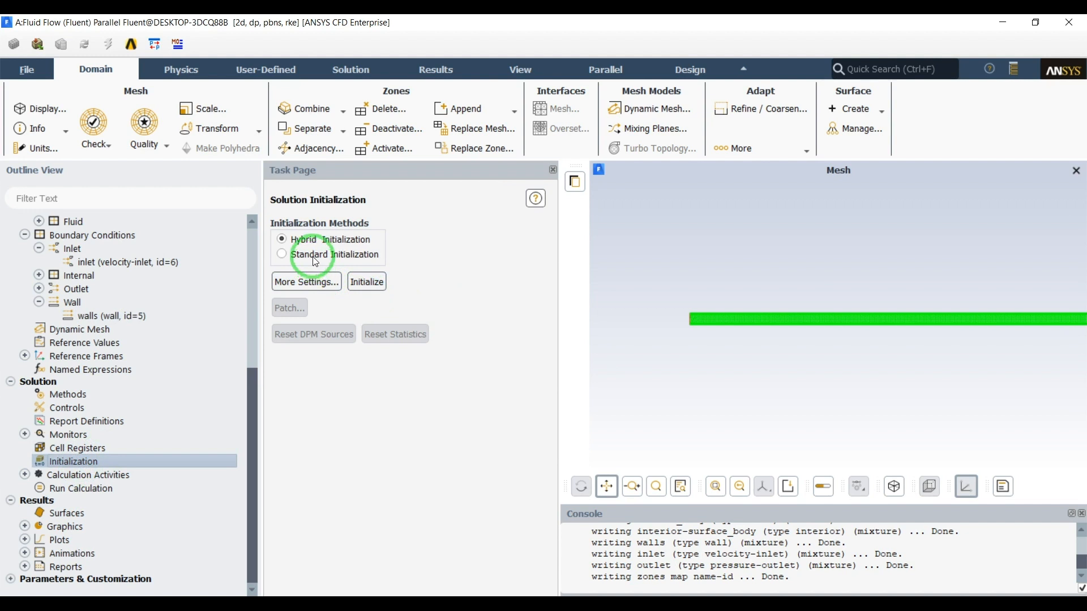
pyautogui.click(295, 281)
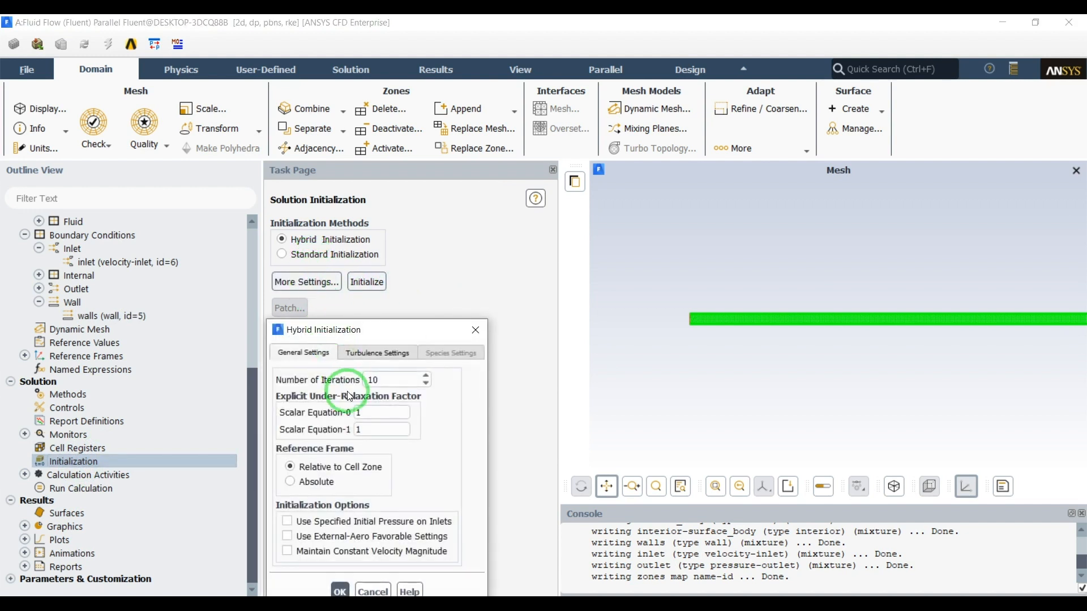
pyautogui.moveTo(357, 329); pyautogui.dragTo(356, 242)
pyautogui.click(381, 504)
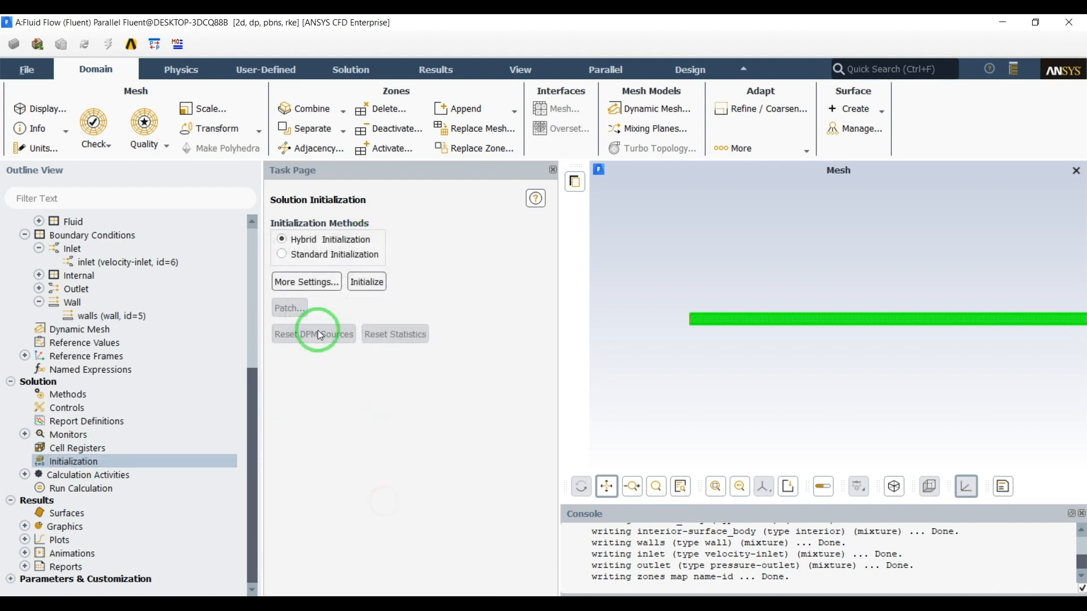
pyautogui.click(369, 282)
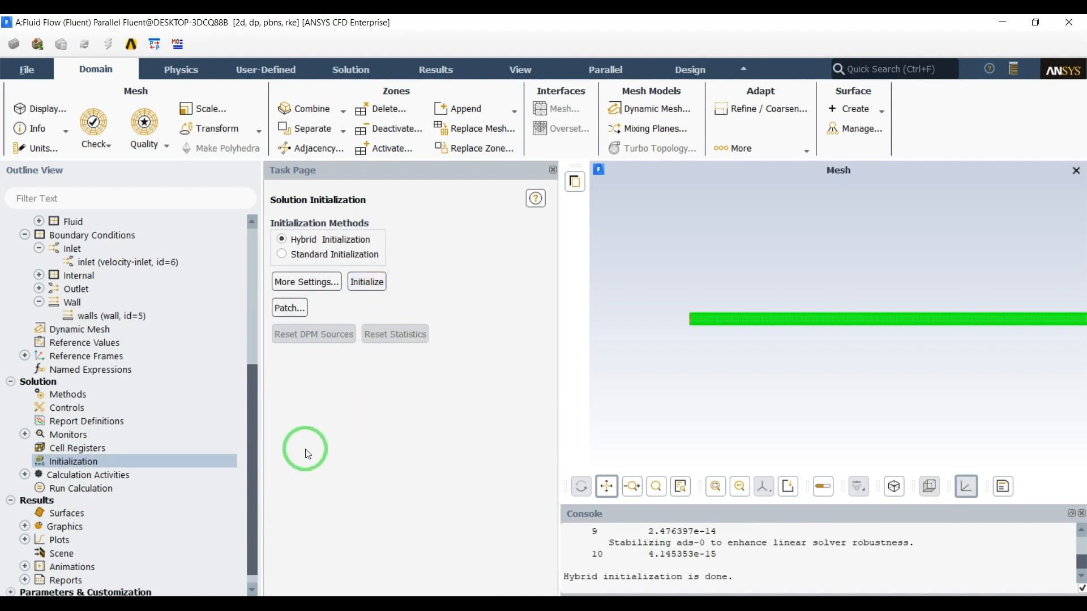
# Run the calculation with 200 iterations and dismiss the completion notice.
pyautogui.click(94, 487)
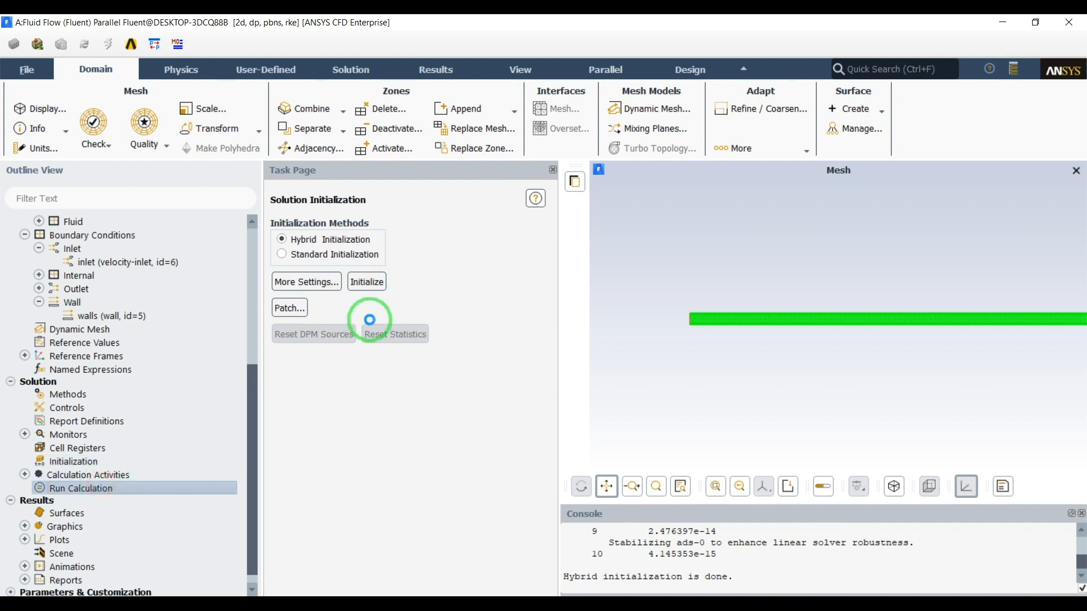
pyautogui.doubleClick(328, 393)
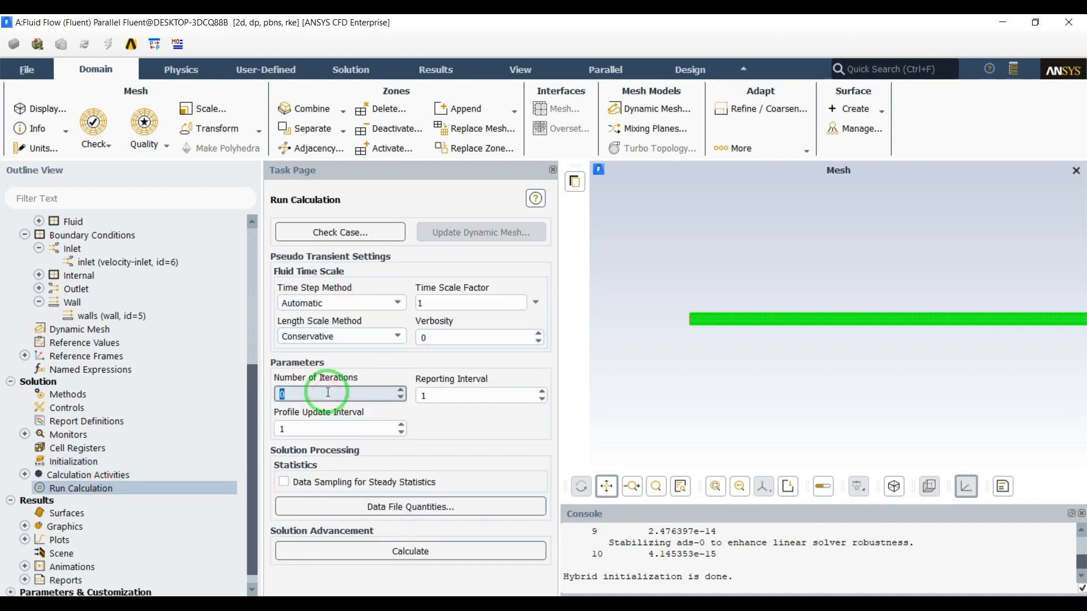
pyautogui.click(449, 453)
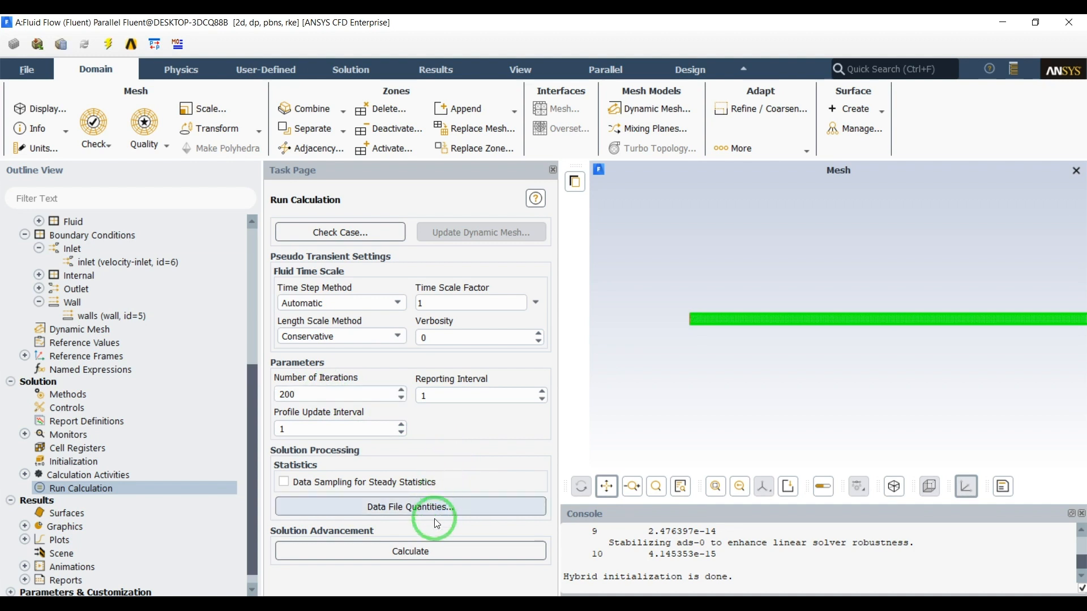
pyautogui.click(427, 548)
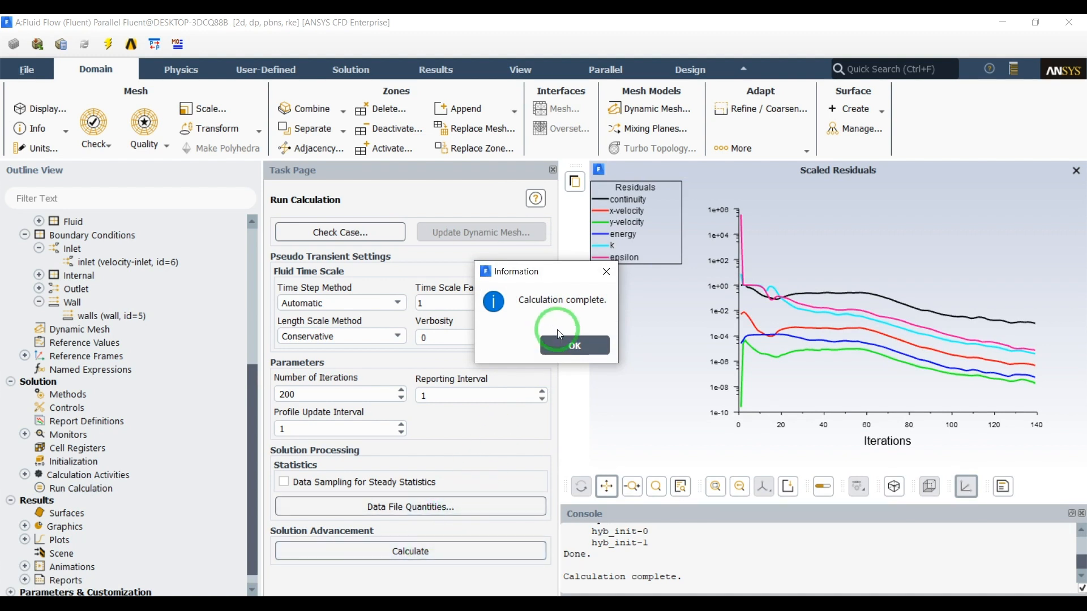
pyautogui.click(573, 345)
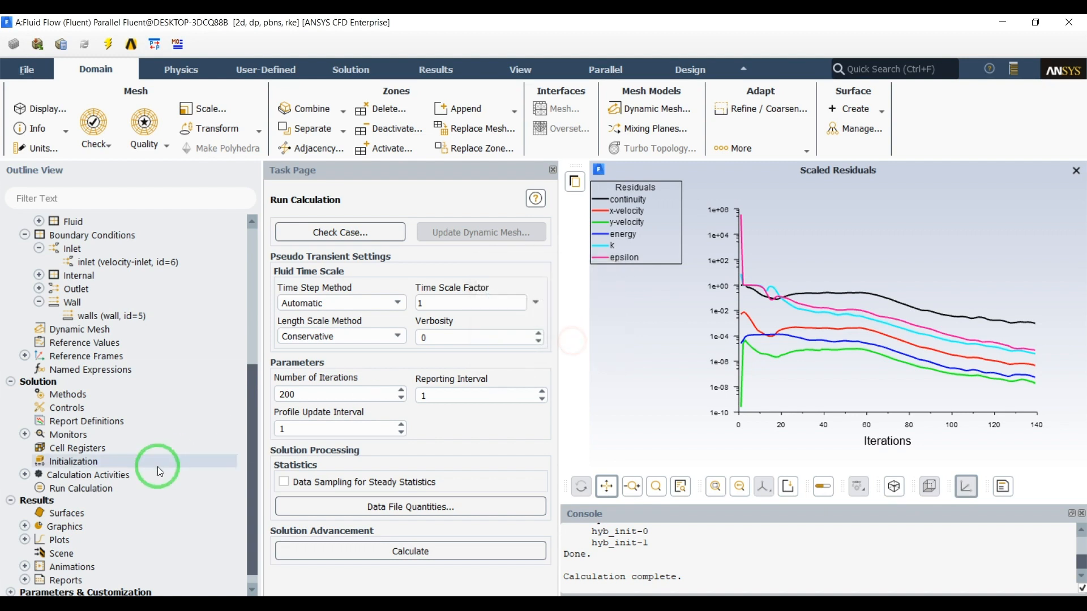
# Create and display a filled contour plot of static temperature, and examine it along the pipe.
pyautogui.scroll(-2, 141, 509)
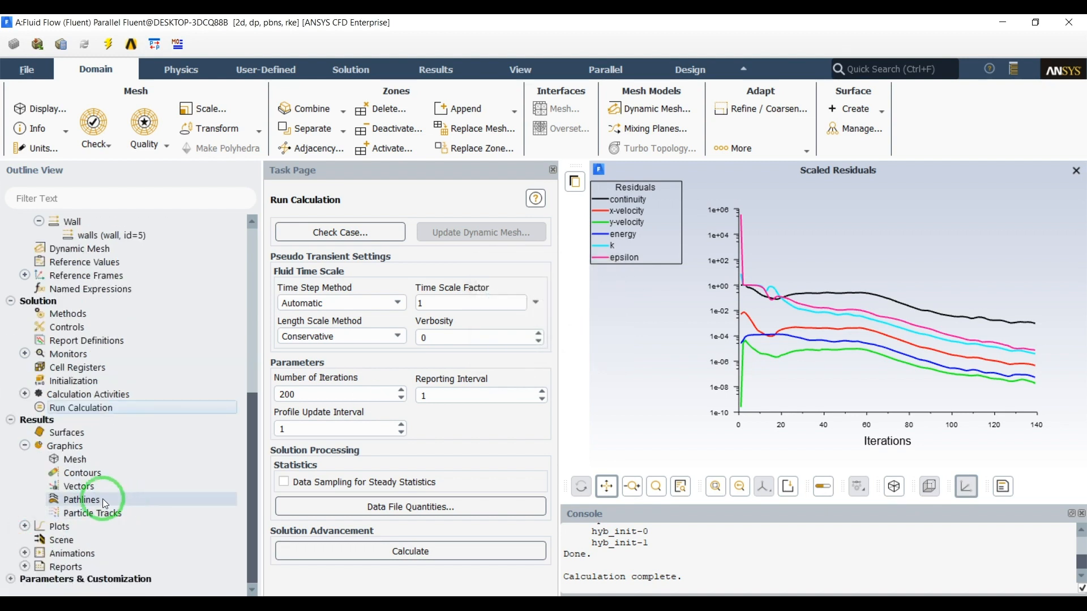
pyautogui.doubleClick(89, 476)
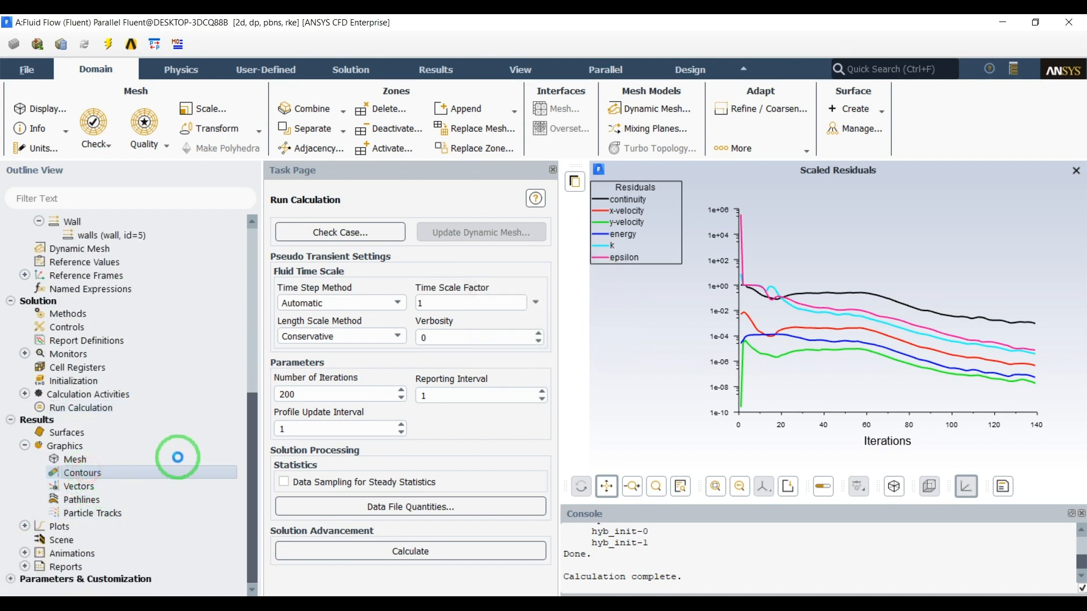
pyautogui.moveTo(373, 343); pyautogui.dragTo(306, 130)
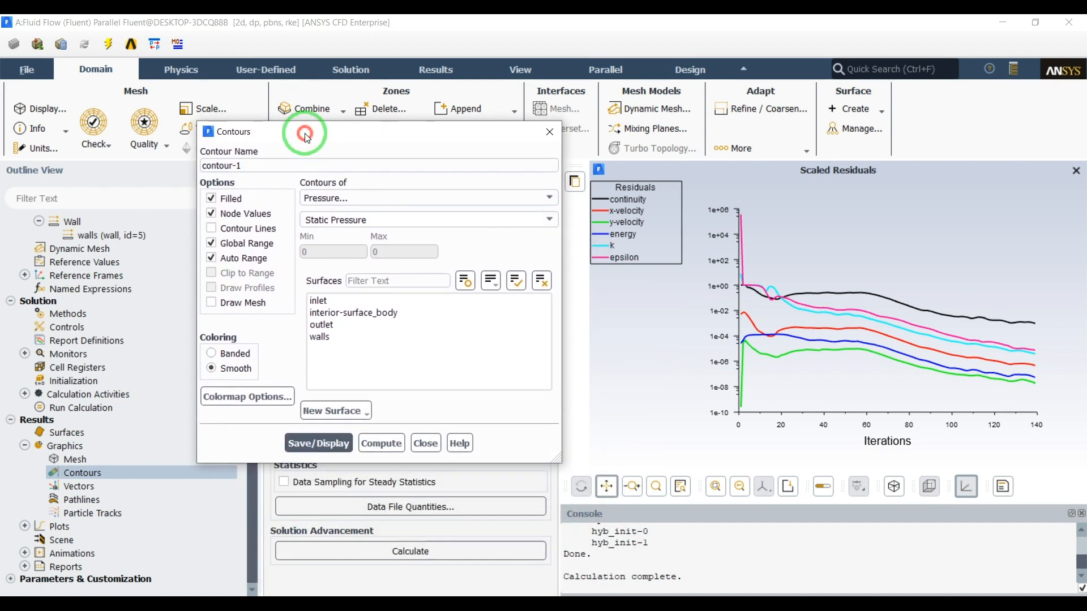
pyautogui.click(332, 198)
pyautogui.click(340, 245)
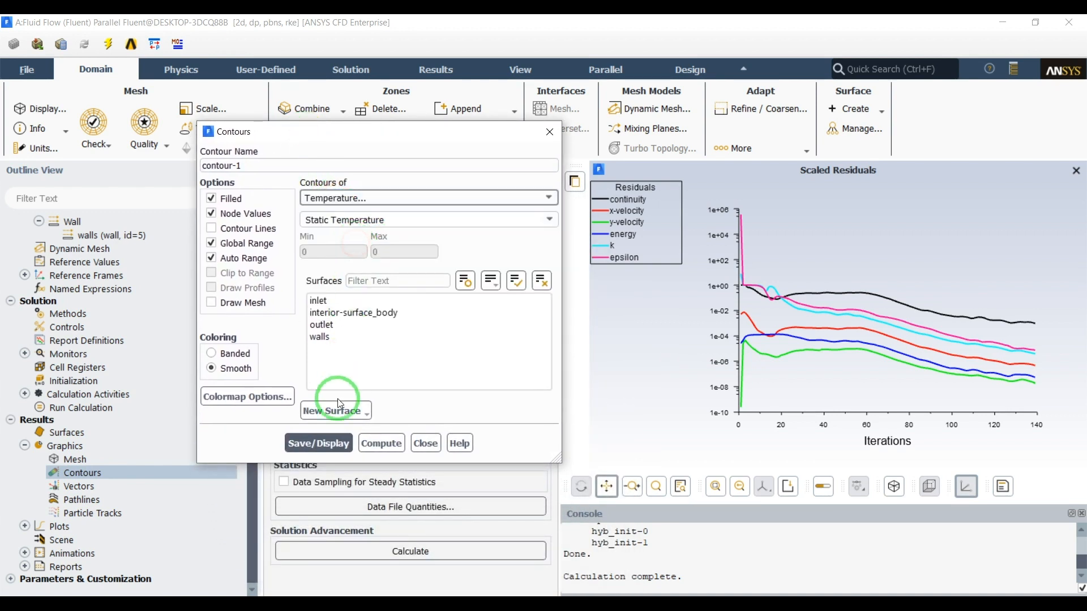
pyautogui.click(298, 443)
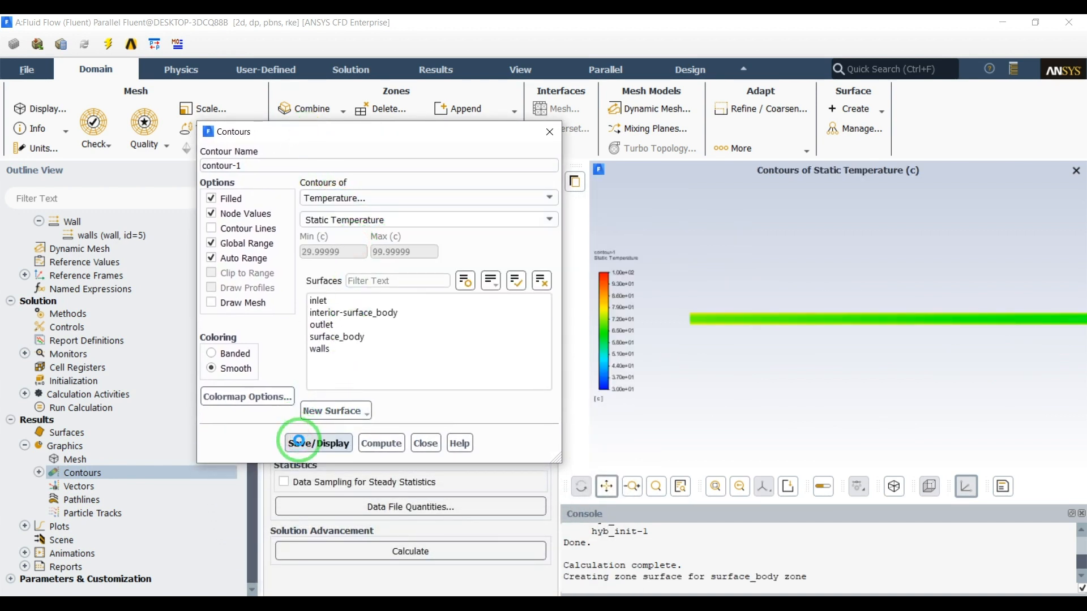
pyautogui.click(435, 441)
pyautogui.scroll(-3, 844, 334)
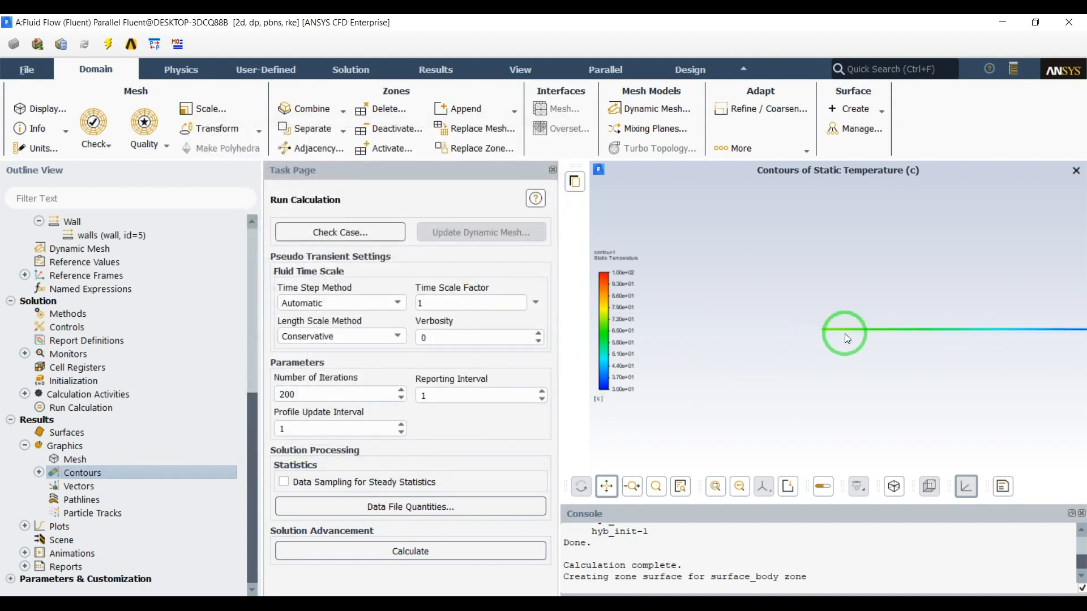
pyautogui.scroll(-1, 855, 339)
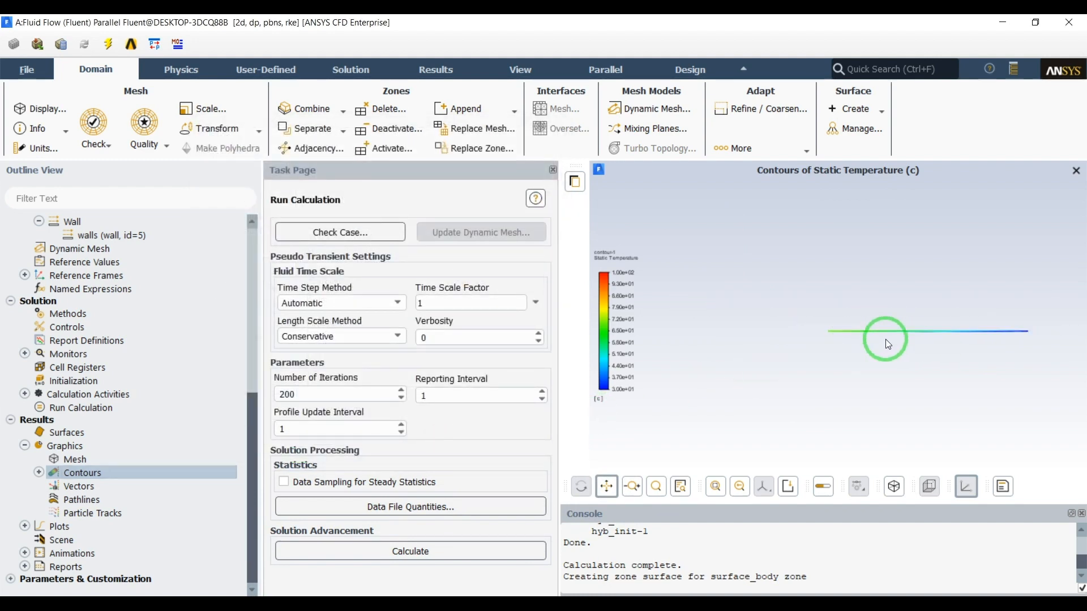
pyautogui.moveTo(997, 333); pyautogui.dragTo(824, 324)
pyautogui.moveTo(824, 324); pyautogui.dragTo(921, 323, button='middle')
pyautogui.moveTo(755, 318); pyautogui.dragTo(749, 292, button='middle')
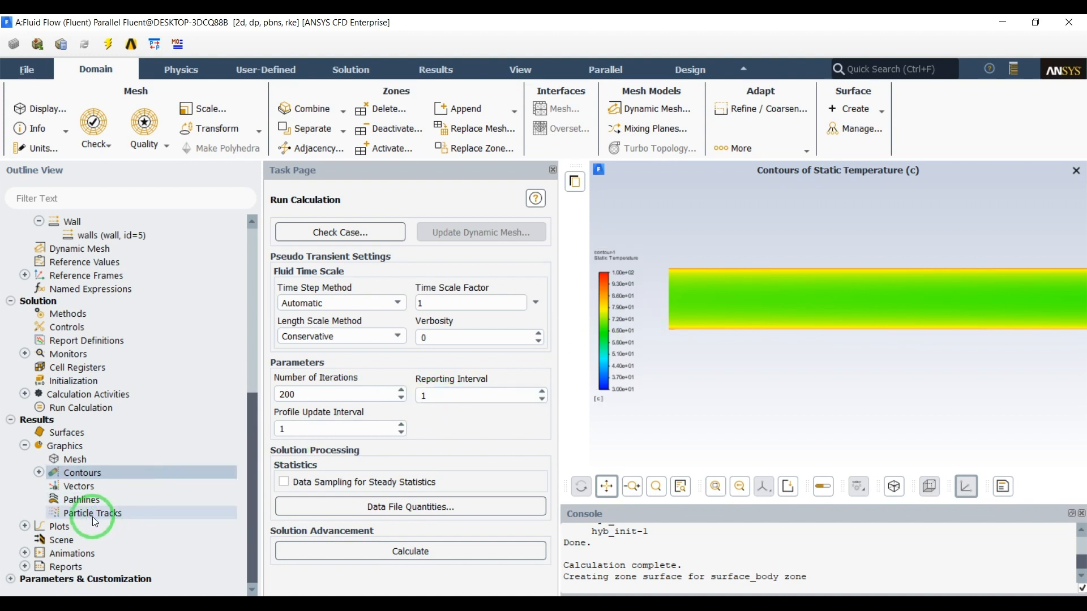
# Start a new solution XY plot and place position on the Y axis instead of the X axis.
pyautogui.click(25, 526)
pyautogui.scroll(-2, 35, 526)
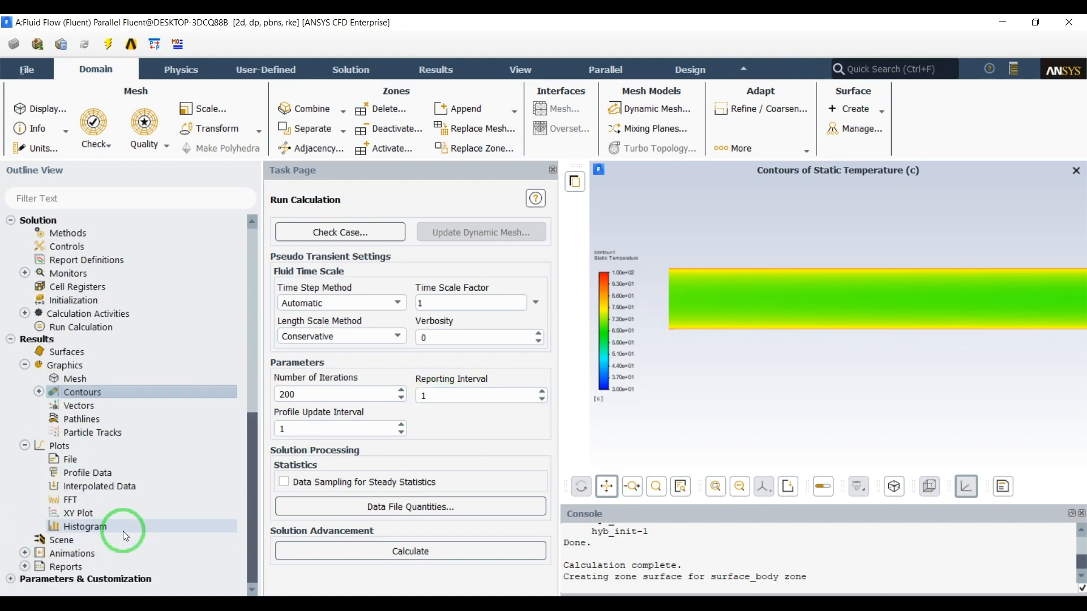
pyautogui.click(74, 512)
pyautogui.doubleClick(72, 510)
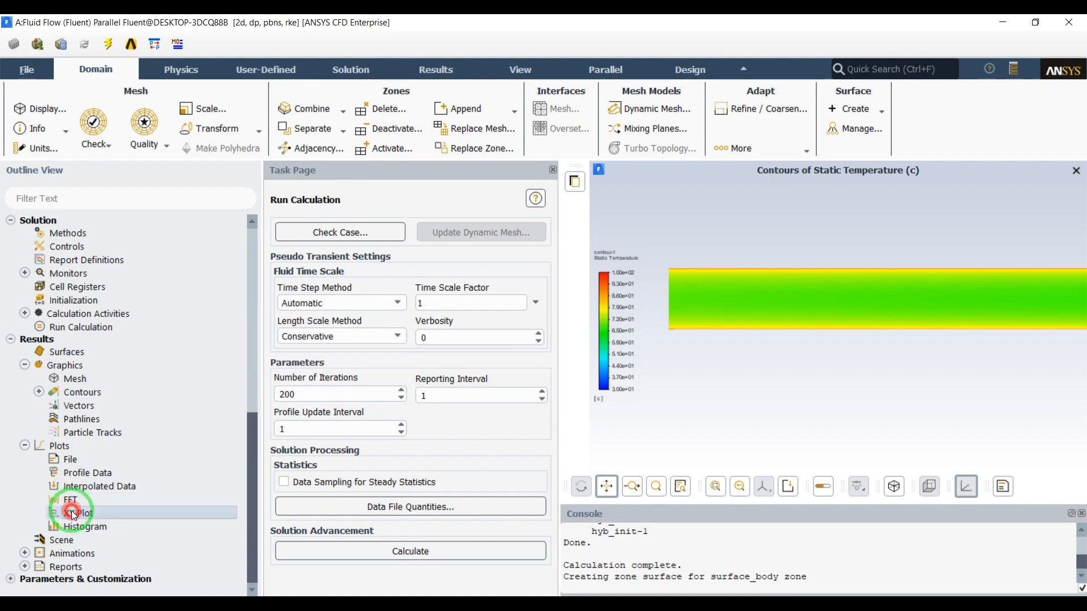
pyautogui.moveTo(467, 335); pyautogui.dragTo(454, 144)
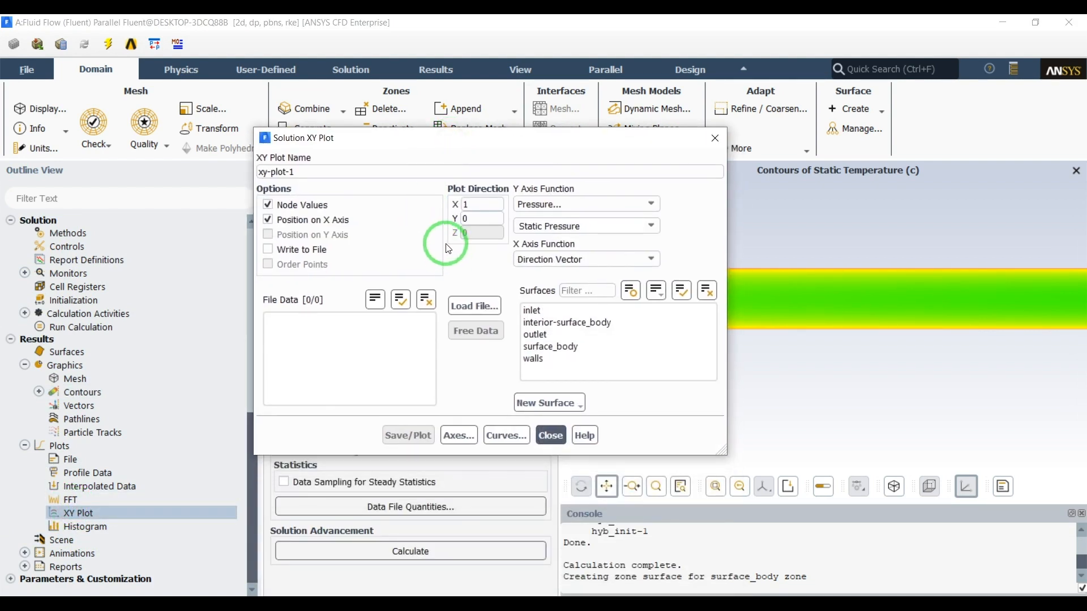
pyautogui.click(331, 220)
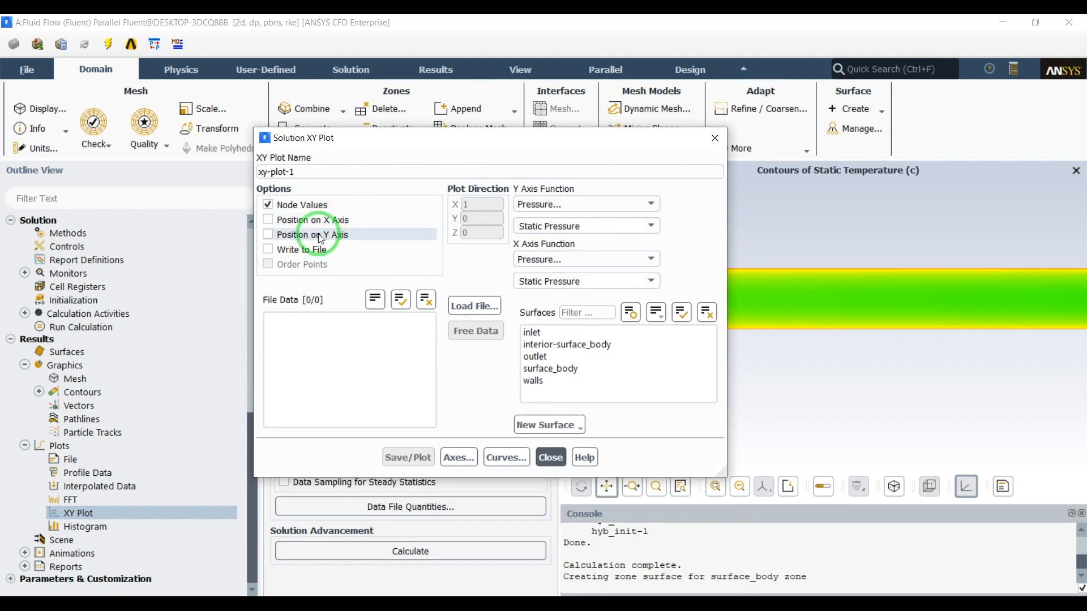
pyautogui.click(321, 236)
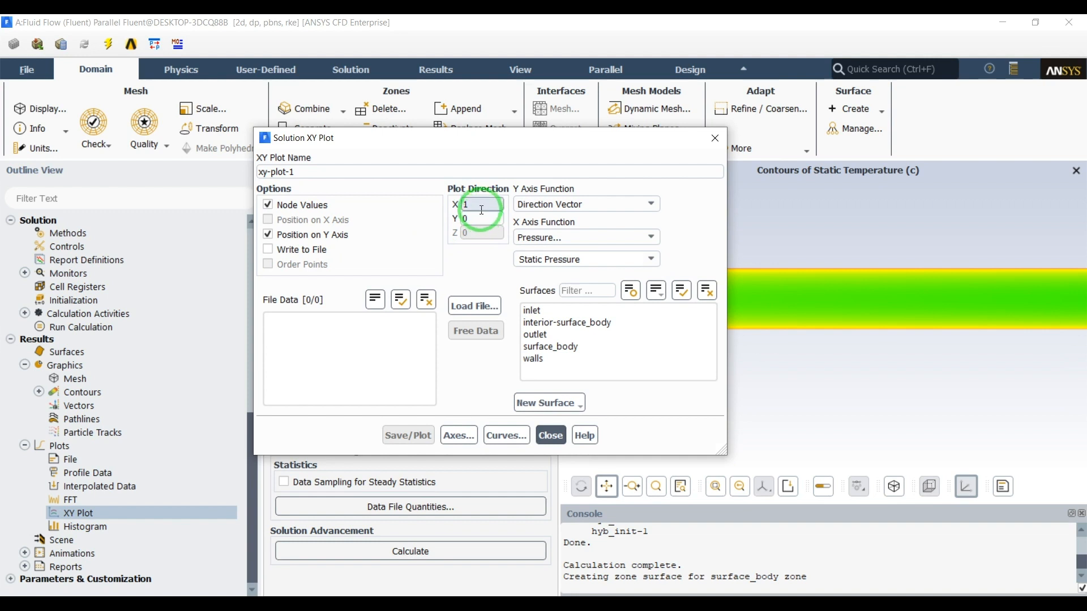
# Set the plot direction to X 0, Y 1 and choose static temperature as the X-axis function.
pyautogui.write('0')
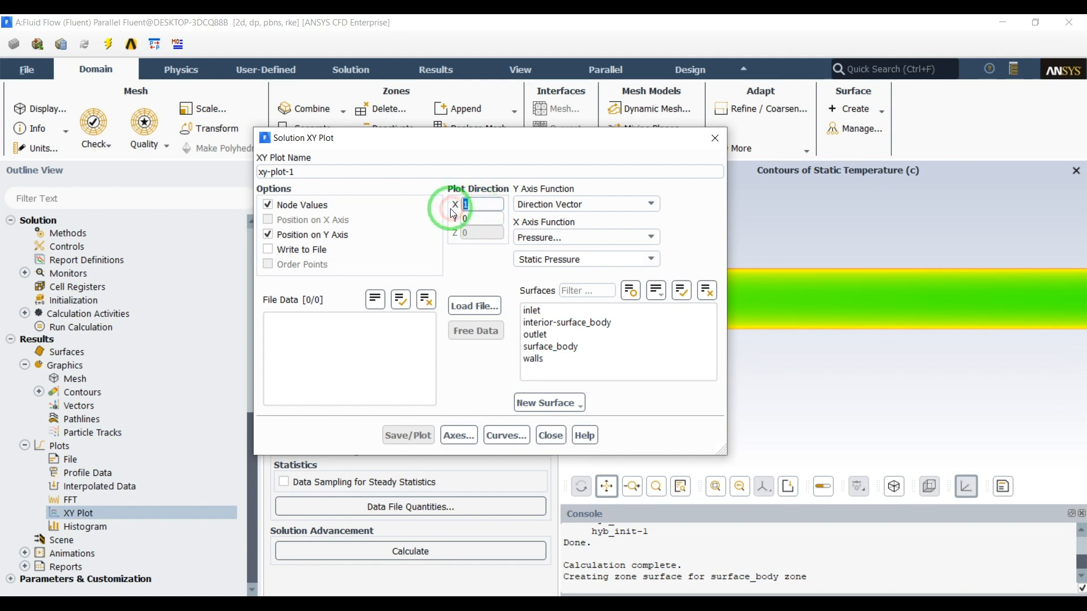
pyautogui.doubleClick(458, 219)
pyautogui.write('1')
pyautogui.click(573, 235)
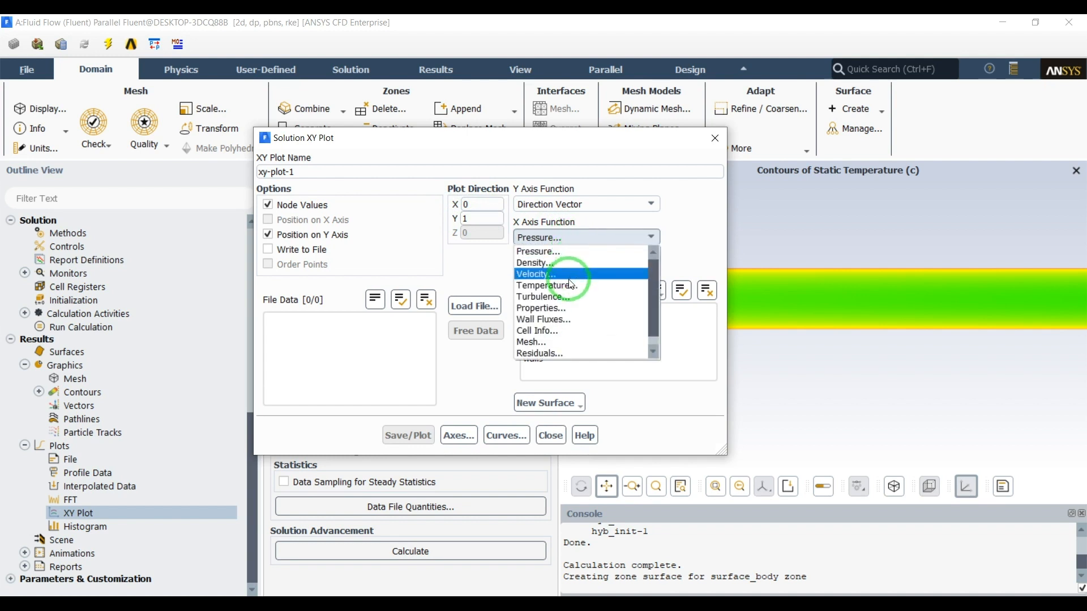
pyautogui.click(569, 286)
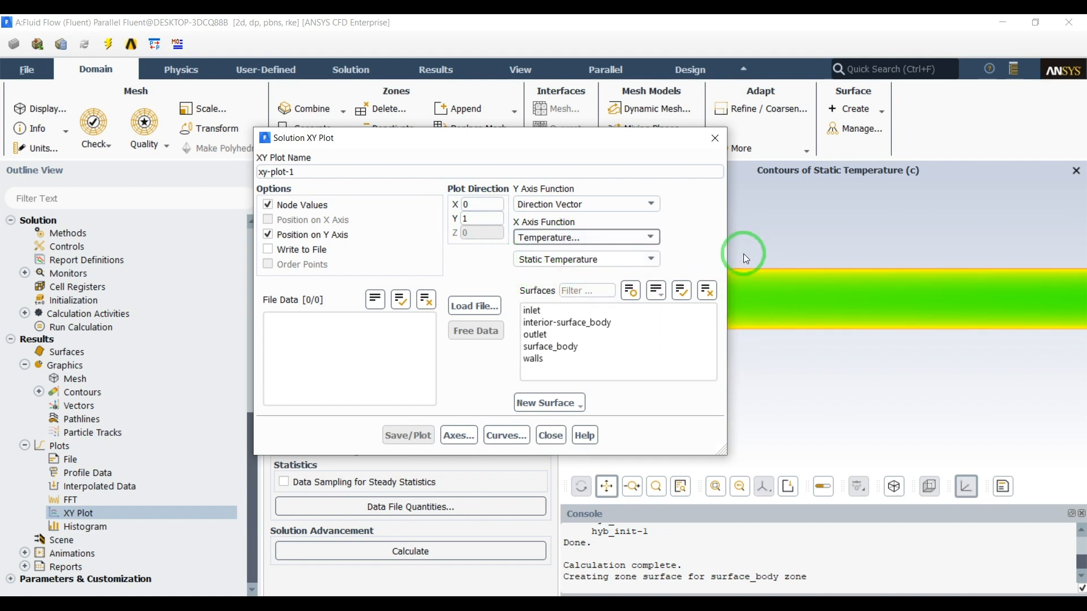
# Start a new line surface for the XY plot and enable its Line option.
pyautogui.click(544, 404)
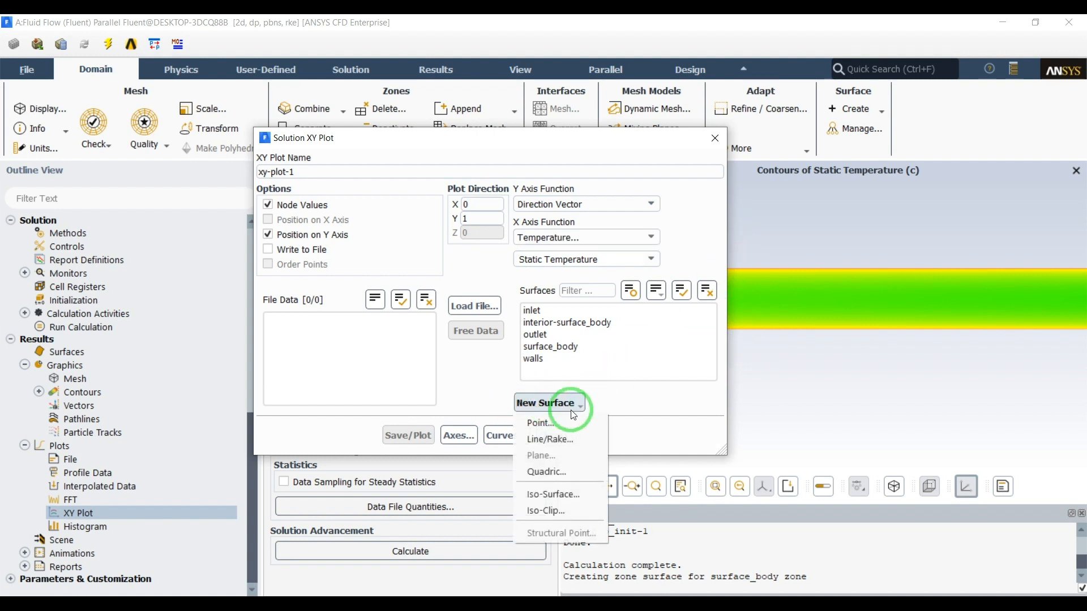
pyautogui.click(570, 437)
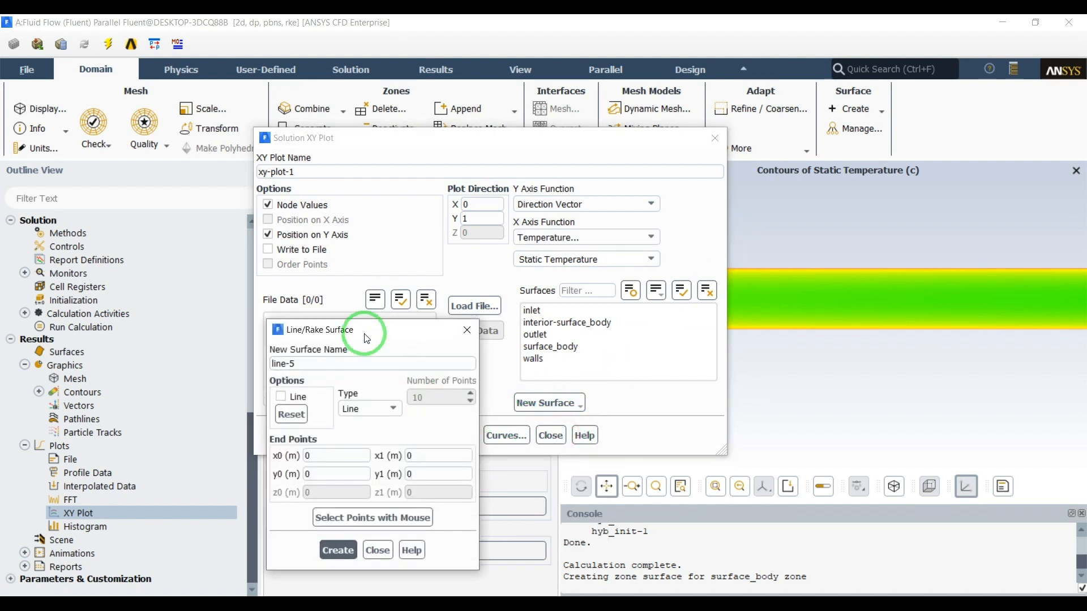
pyautogui.moveTo(363, 331); pyautogui.dragTo(412, 218)
pyautogui.click(340, 278)
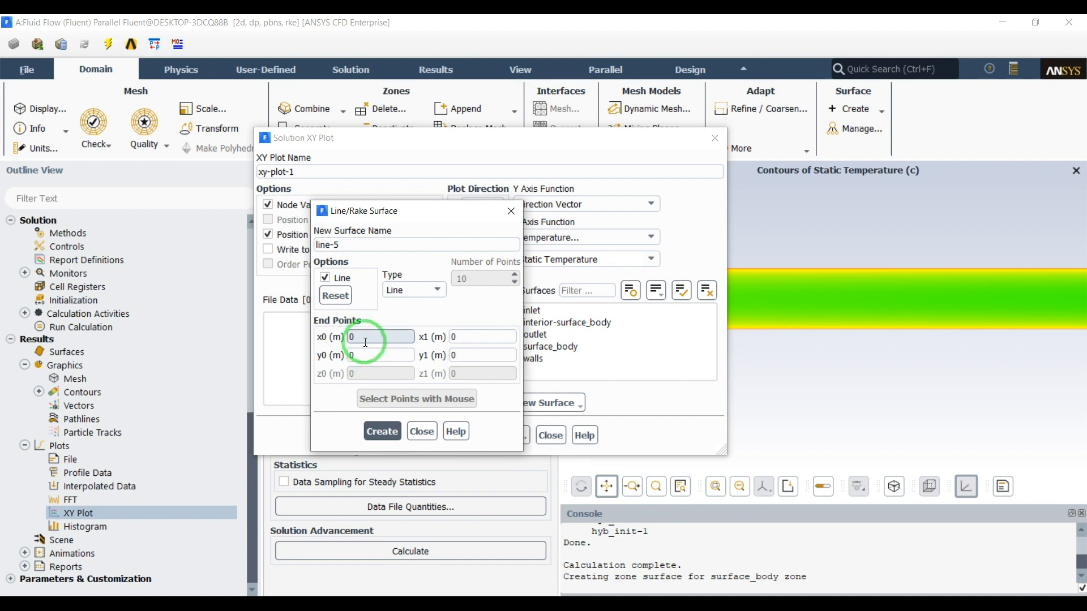
pyautogui.moveTo(364, 354); pyautogui.dragTo(345, 362)
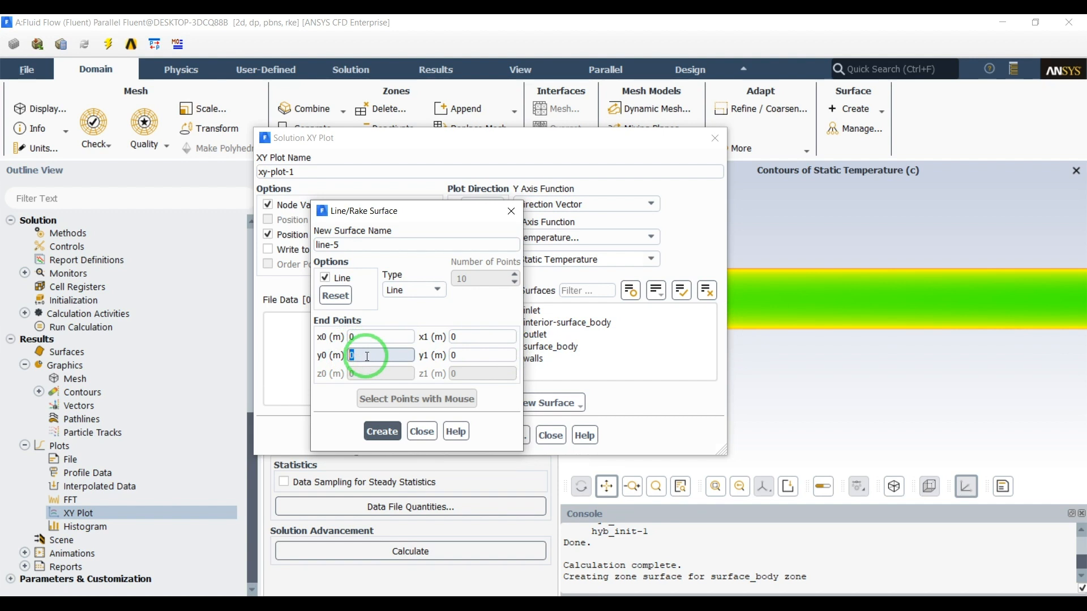
# Change the length unit to mm.
pyautogui.click(36, 148)
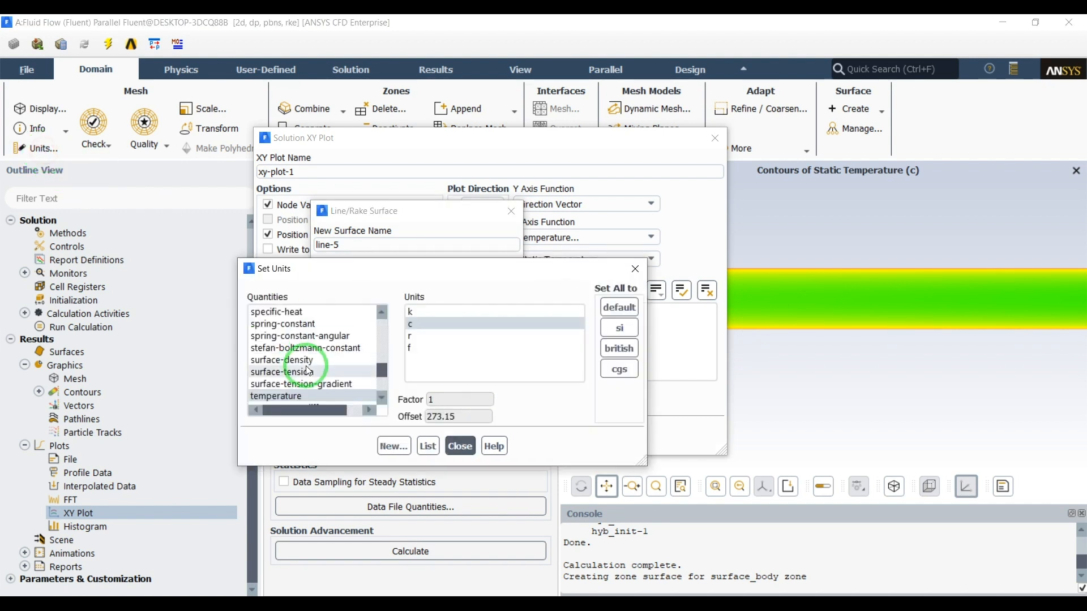
pyautogui.click(306, 367)
pyautogui.press('l')
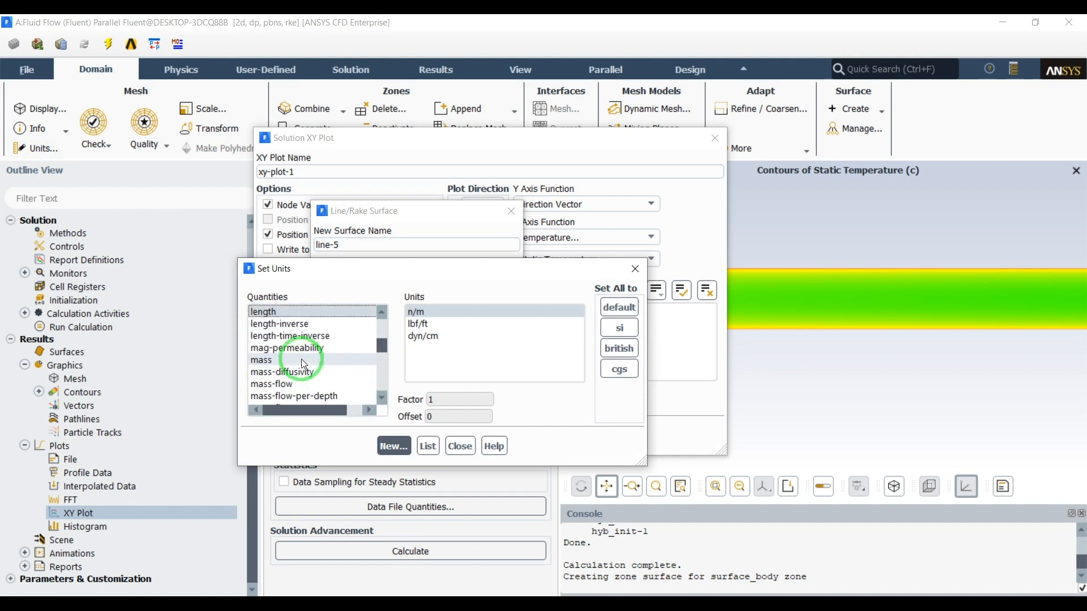
pyautogui.click(270, 311)
pyautogui.click(439, 335)
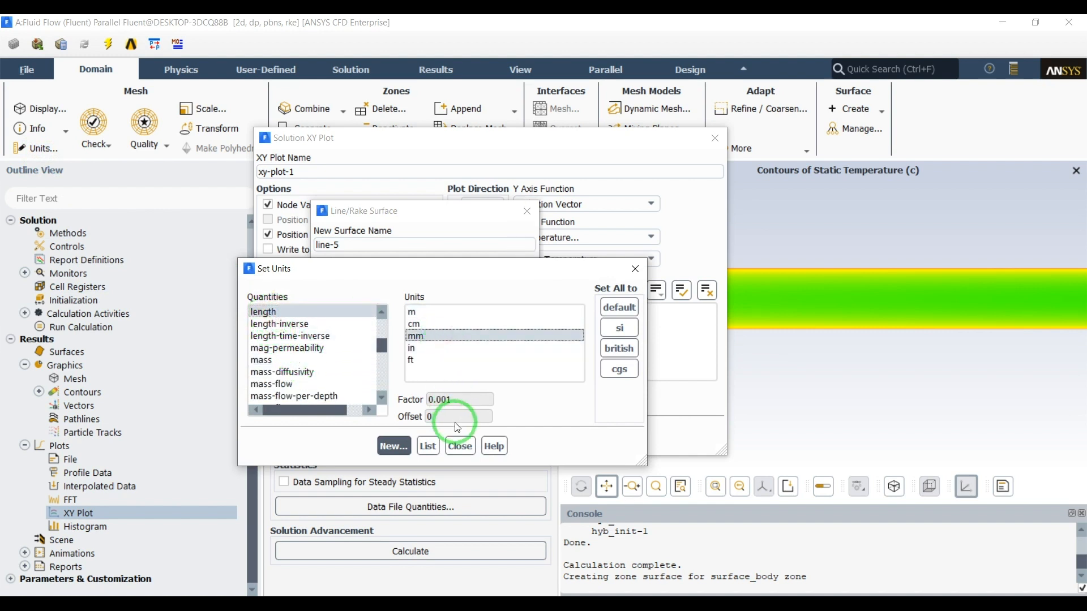
pyautogui.click(460, 446)
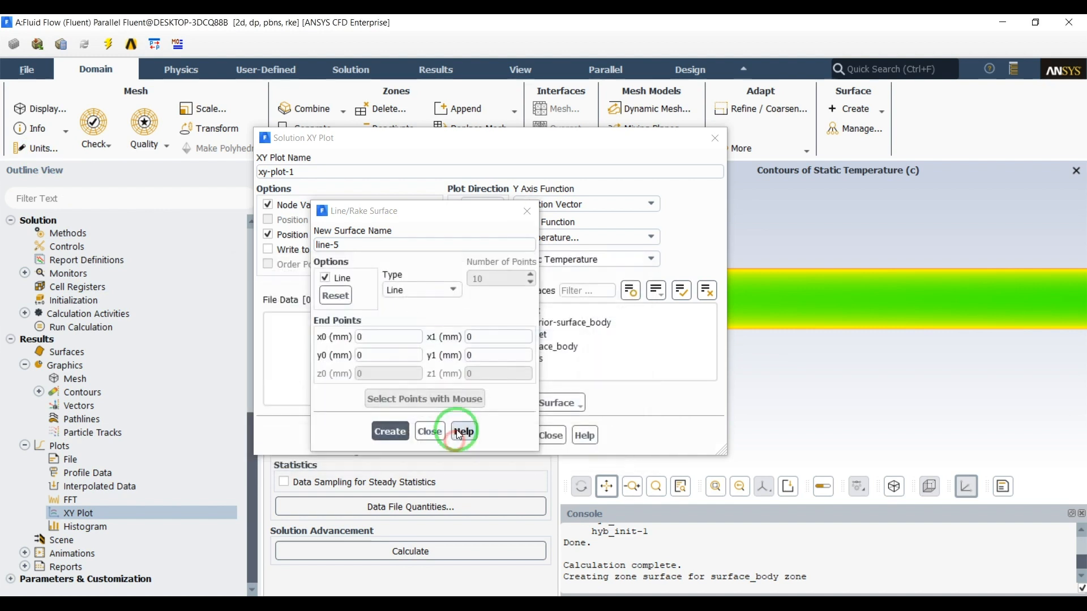
# Create a line surface named vertical_pipe_d from (0, 0) to (0, 10) mm.
pyautogui.click(368, 355)
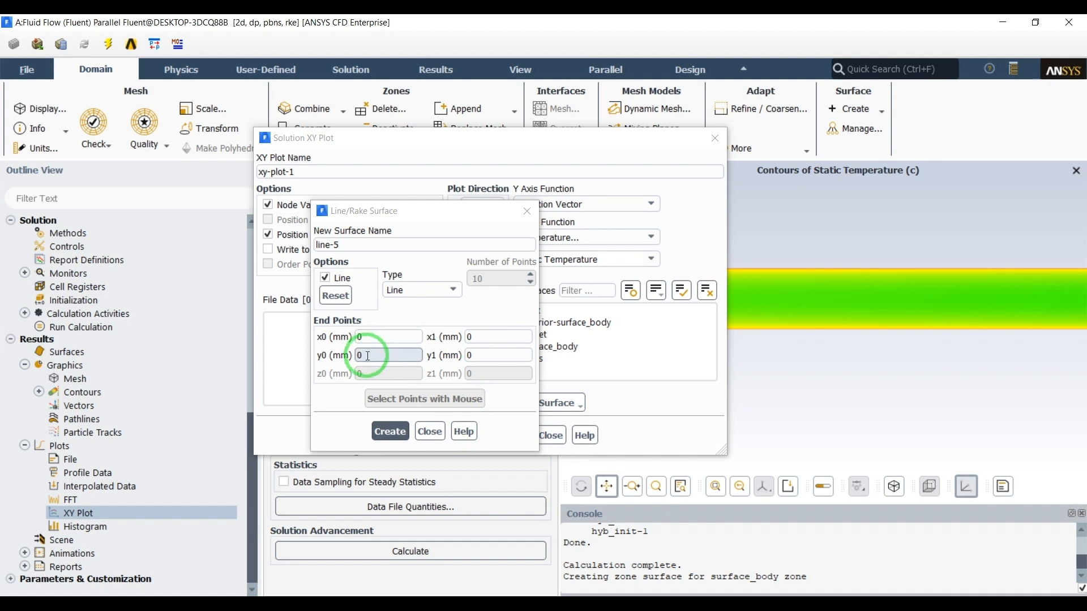
pyautogui.moveTo(481, 355); pyautogui.dragTo(447, 353)
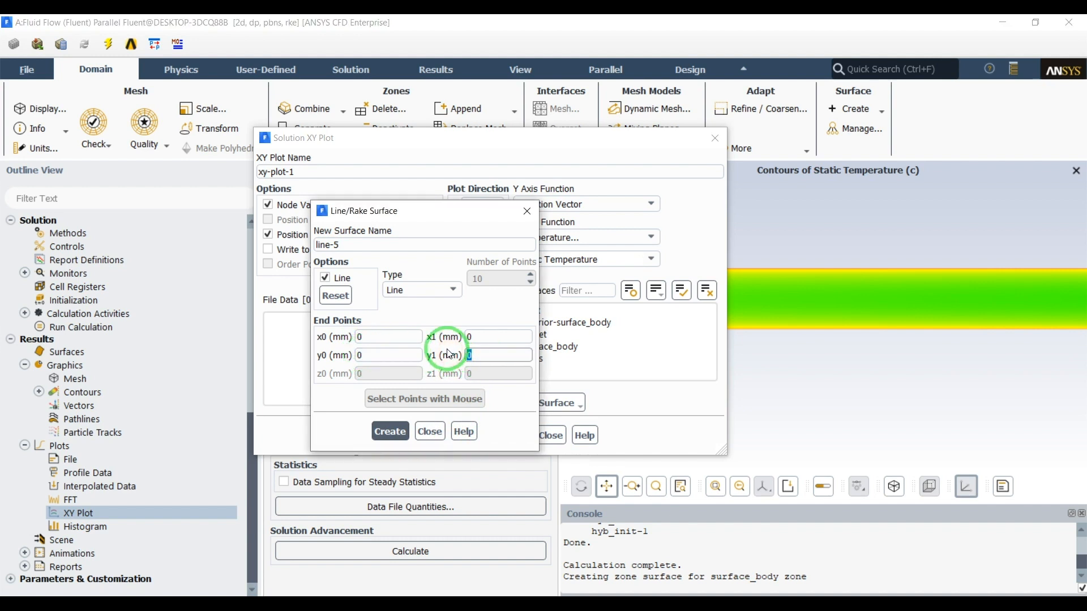
pyautogui.click(369, 336)
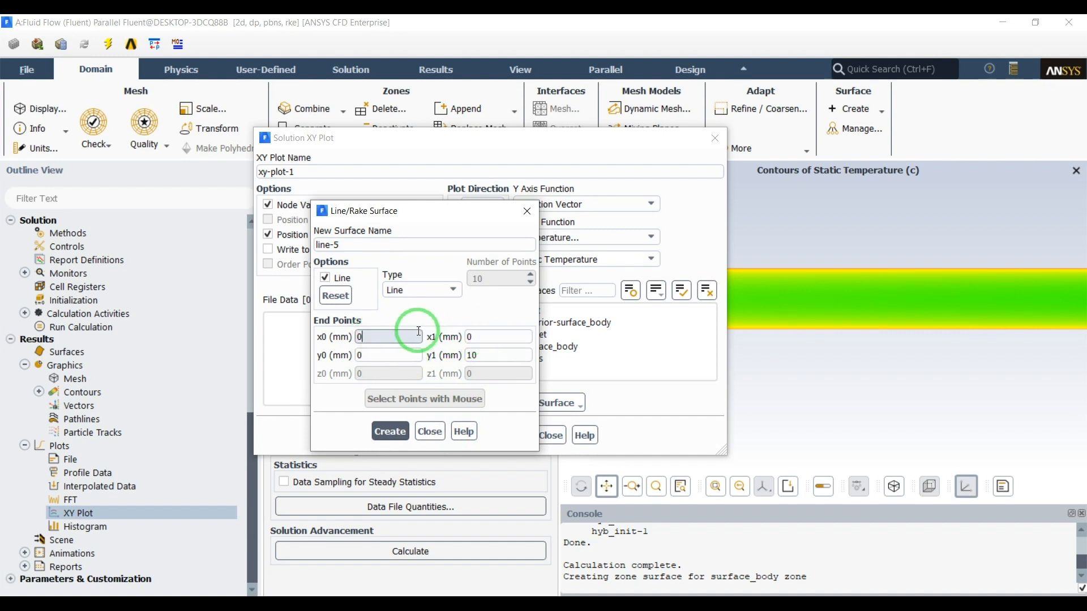
pyautogui.click(479, 337)
pyautogui.click(390, 431)
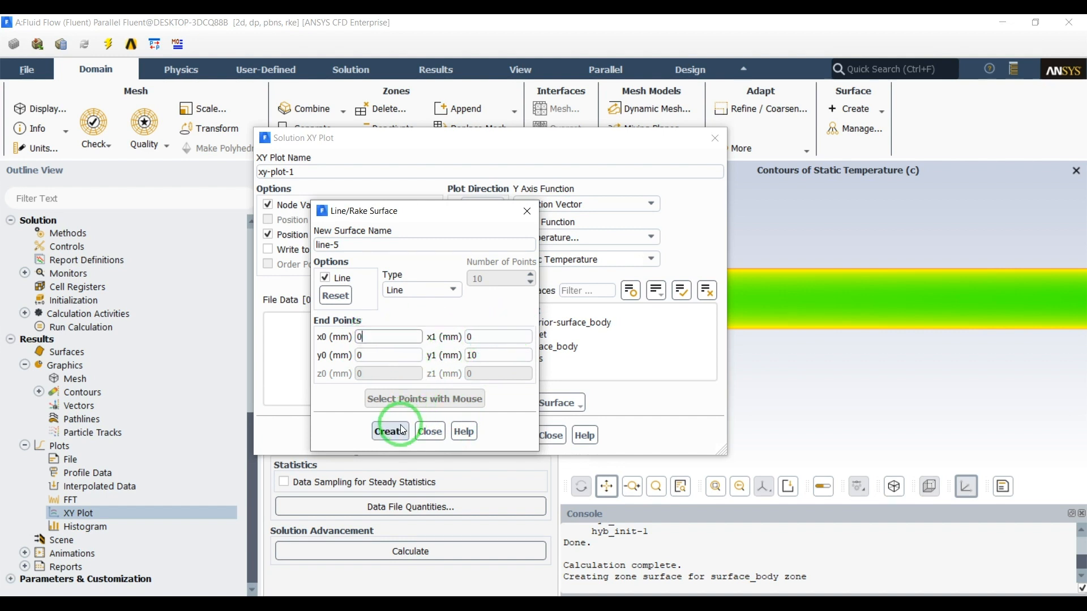
pyautogui.click(364, 288)
pyautogui.moveTo(342, 244); pyautogui.dragTo(278, 247)
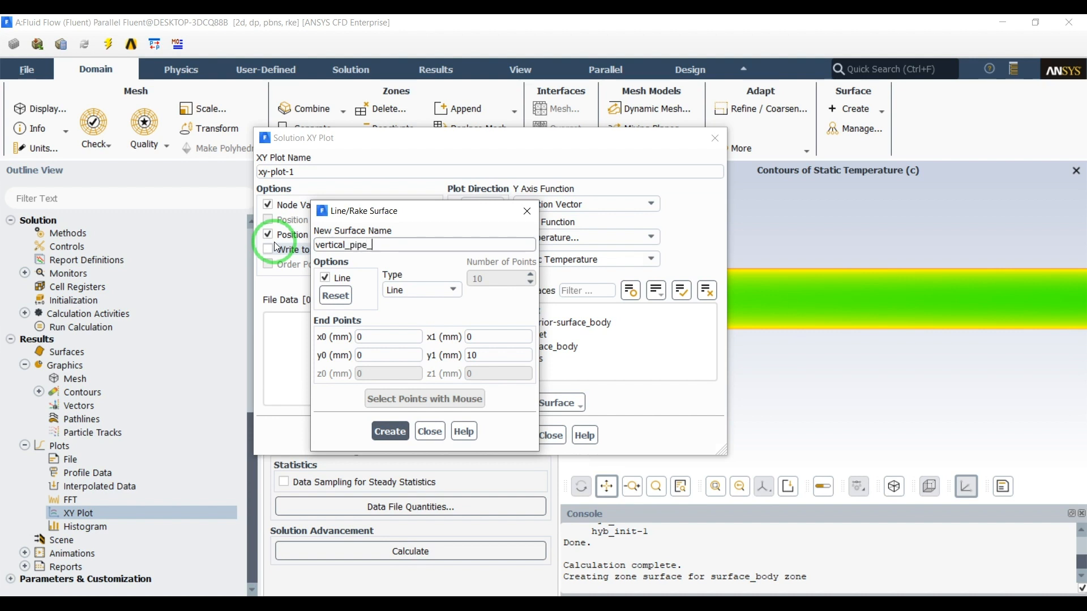
pyautogui.click(390, 430)
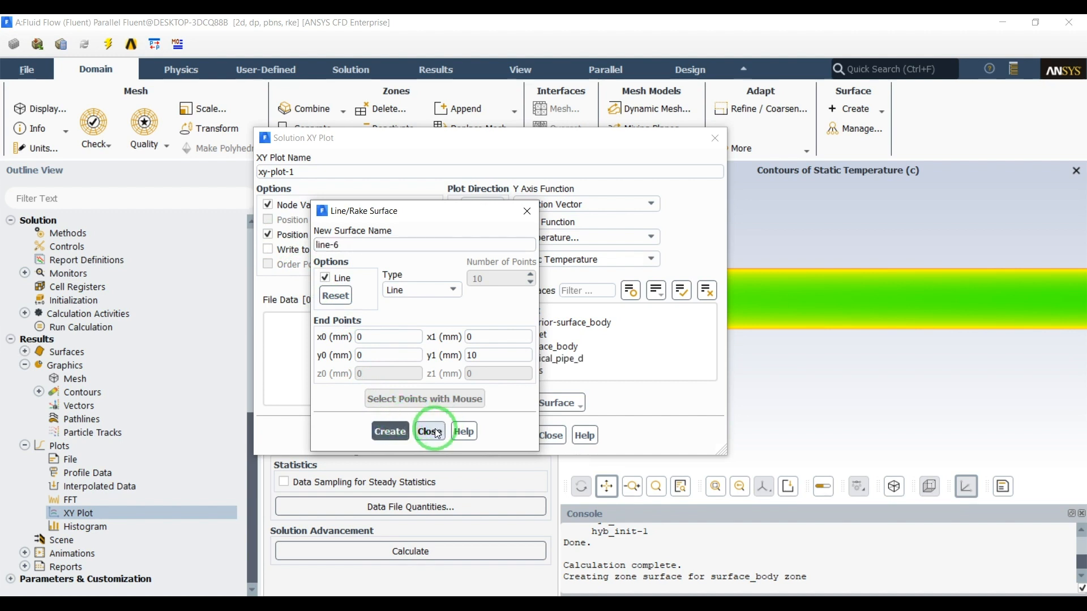
# Create a second line surface named vertical_pipe_r from (0, 0) to (0, 5) mm and finish creating lines.
pyautogui.moveTo(478, 357); pyautogui.dragTo(466, 360)
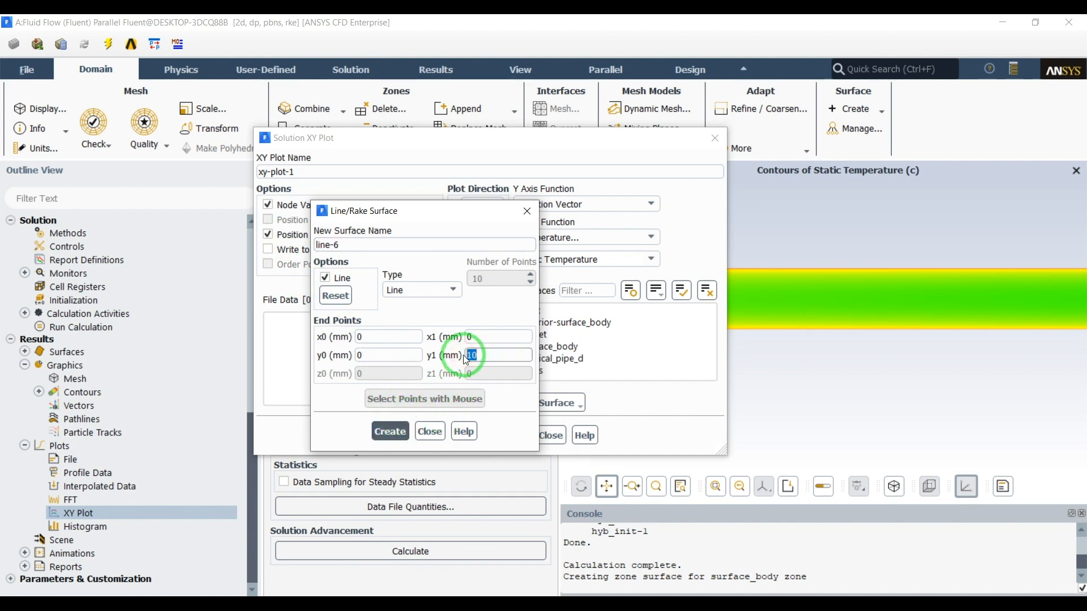
pyautogui.write('5')
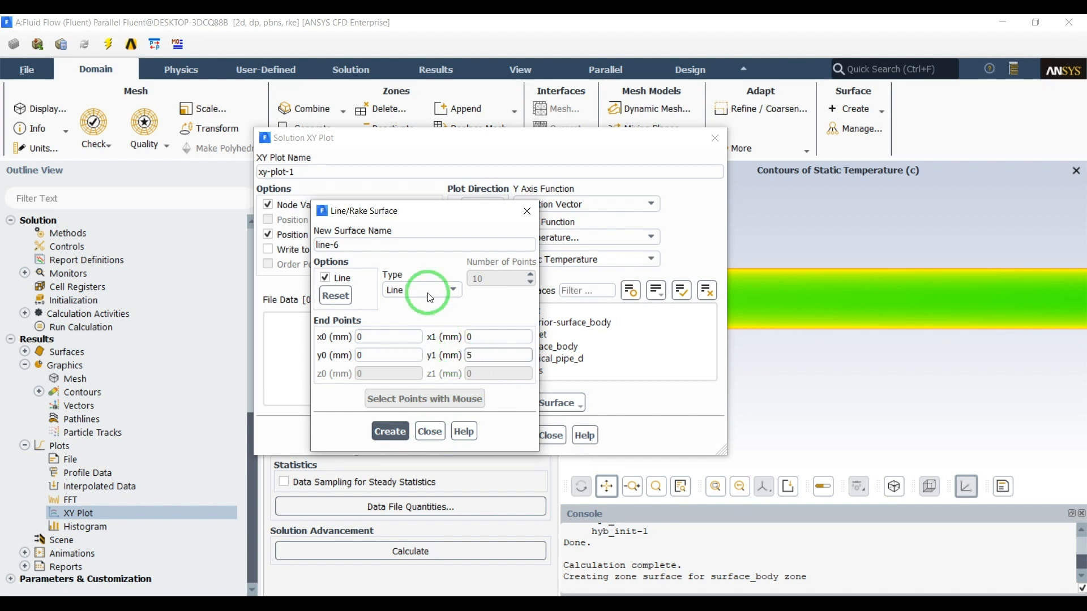
pyautogui.moveTo(376, 250); pyautogui.dragTo(278, 259)
pyautogui.write('verti')
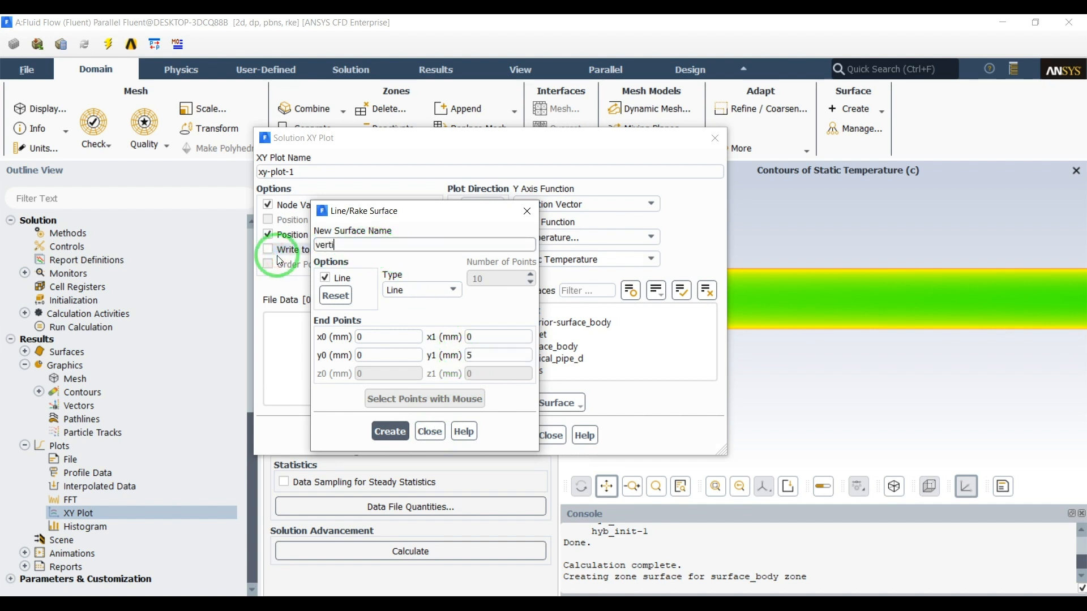
pyautogui.write('cal_pipe_r')
pyautogui.click(390, 431)
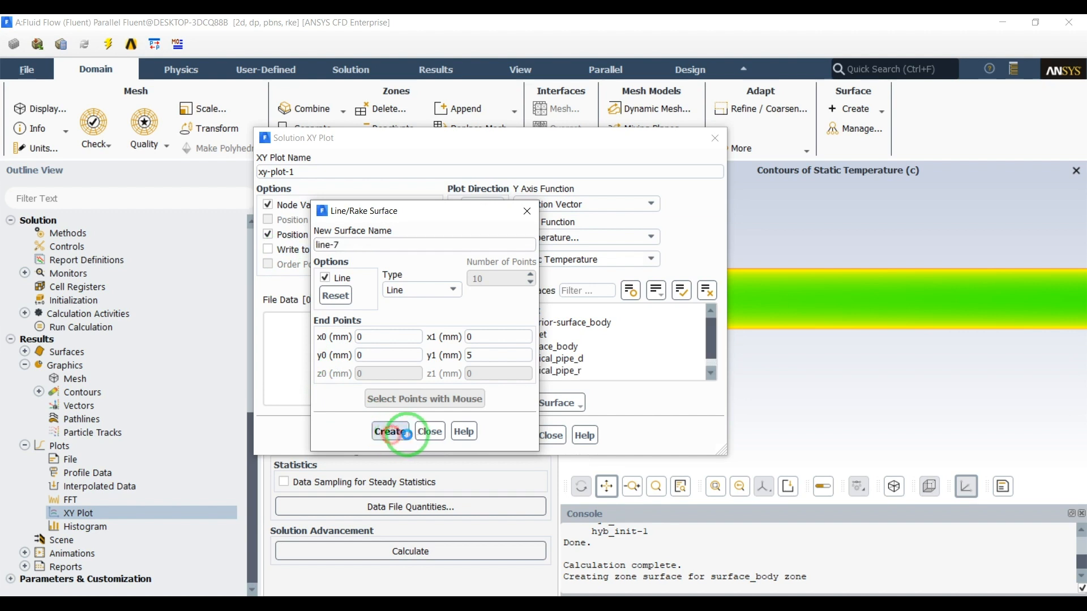
pyautogui.click(430, 431)
# Save and plot static temperature along vertical_pipe_d, uncover the graph, and expand the list of saved XY plots.
pyautogui.click(556, 359)
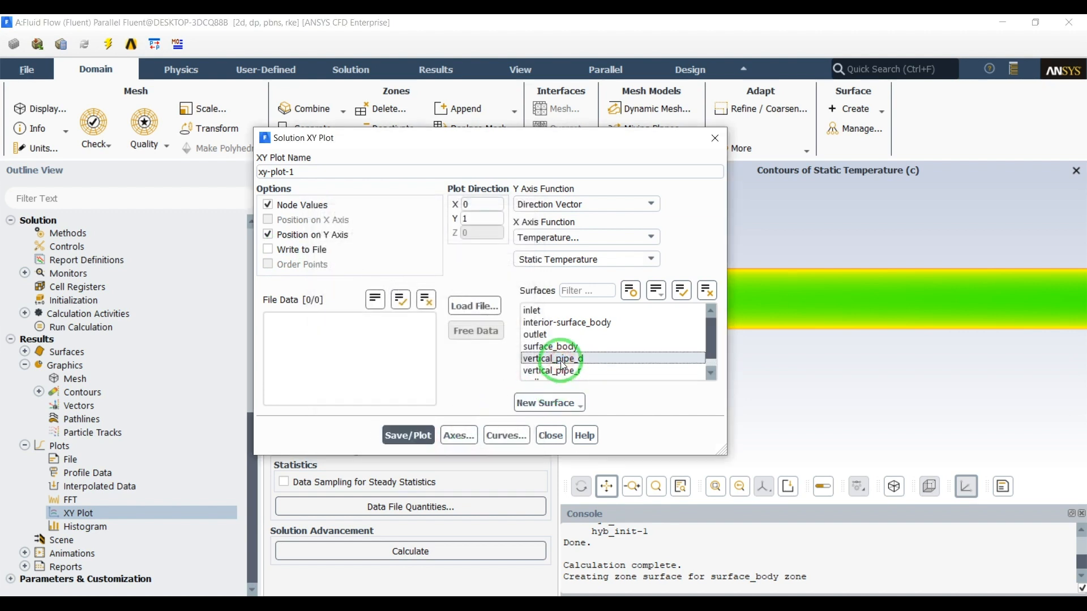
pyautogui.click(408, 435)
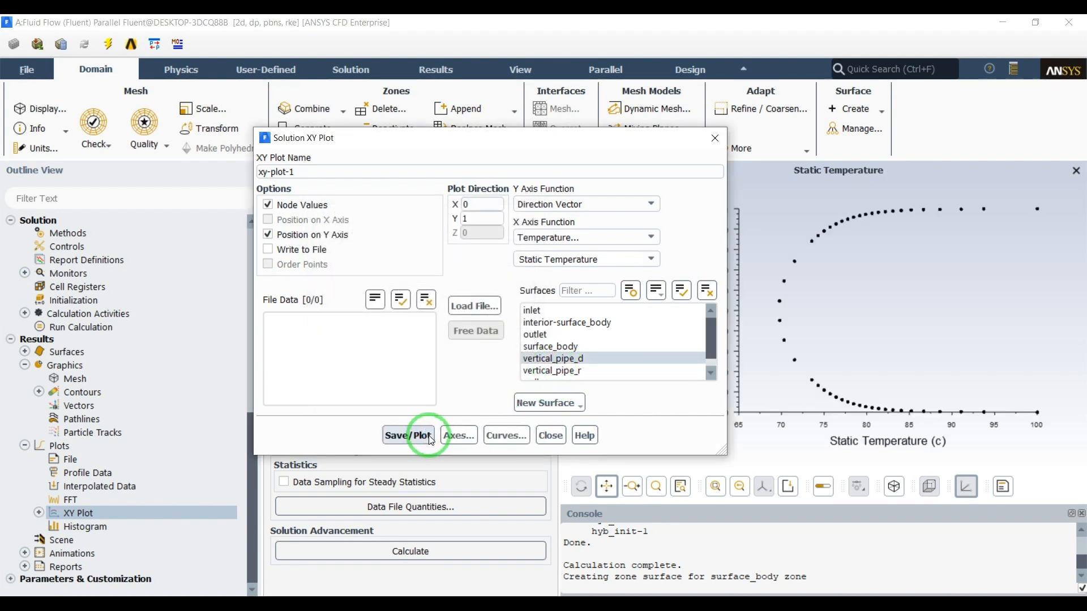
pyautogui.moveTo(730, 195); pyautogui.dragTo(730, 194)
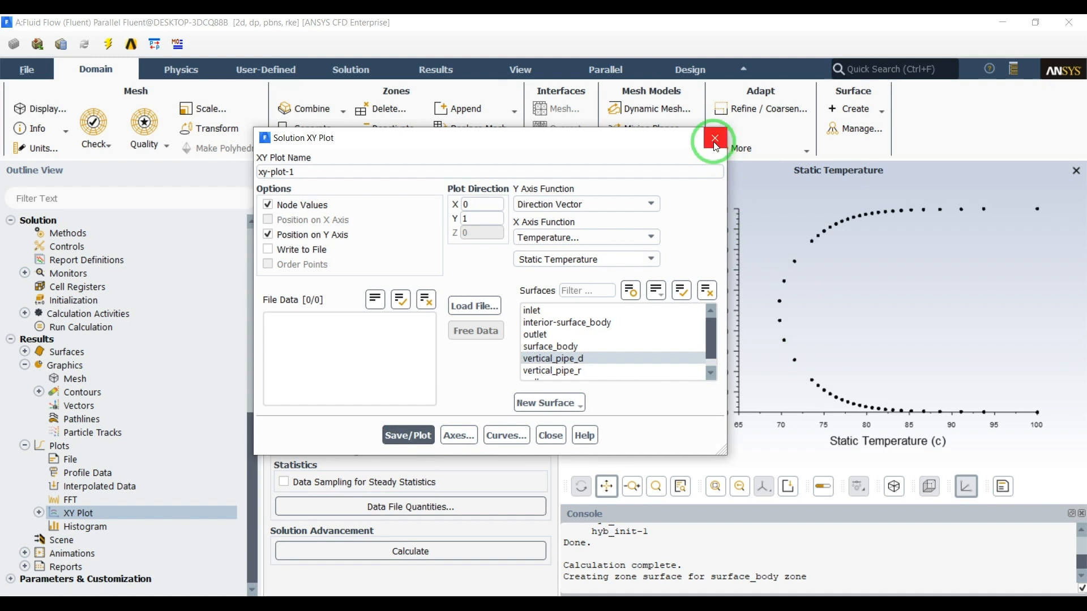
pyautogui.moveTo(626, 148); pyautogui.dragTo(512, 135)
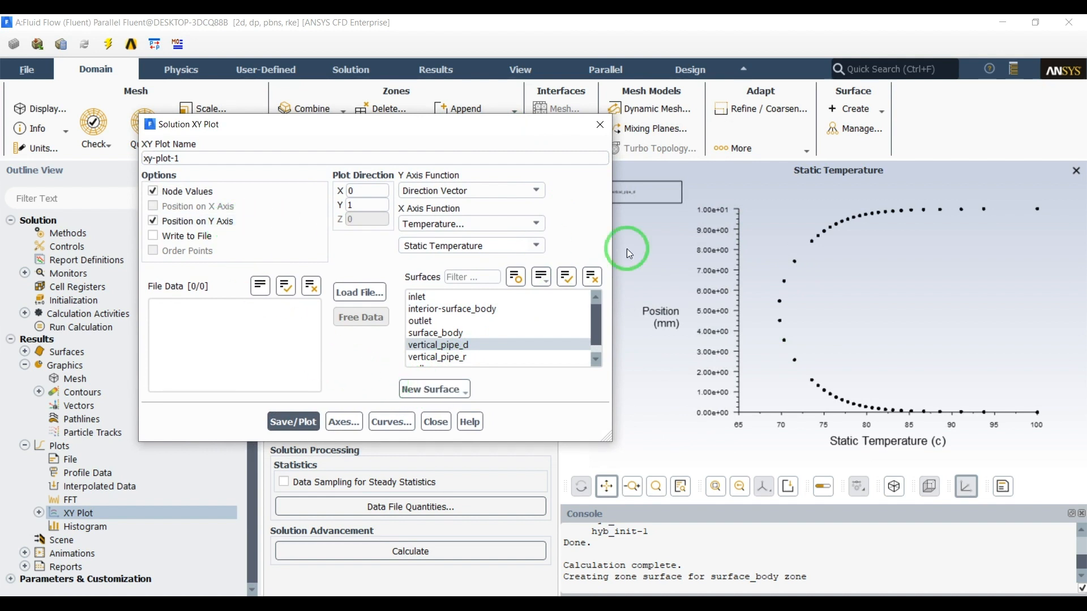
pyautogui.click(39, 512)
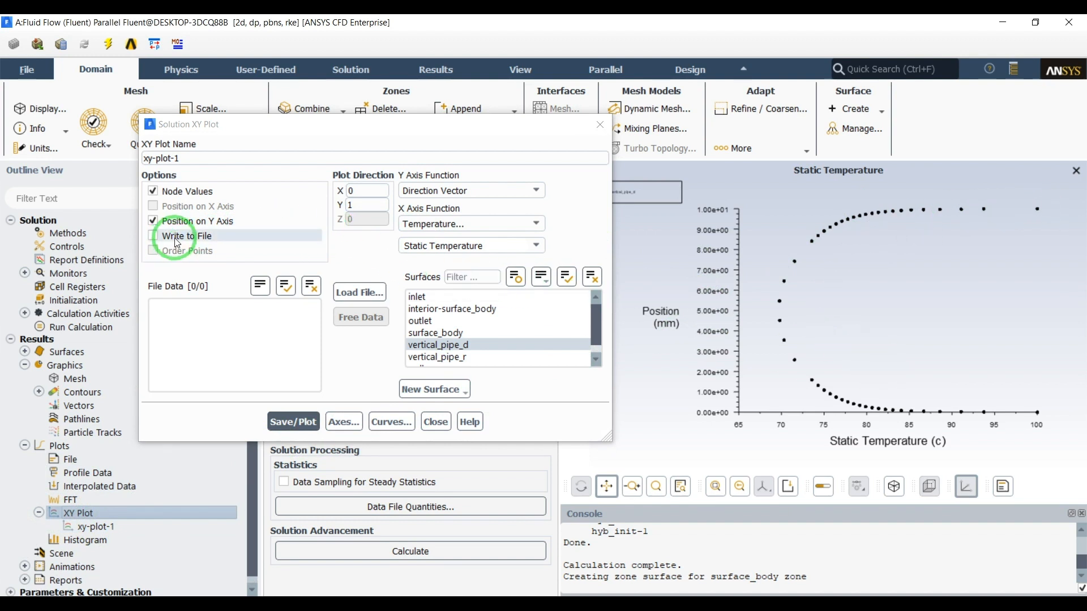
# Write the static temperature profile along vertical_pipe_d to an XY file named t_100 in the project's user_files folder.
pyautogui.click(153, 236)
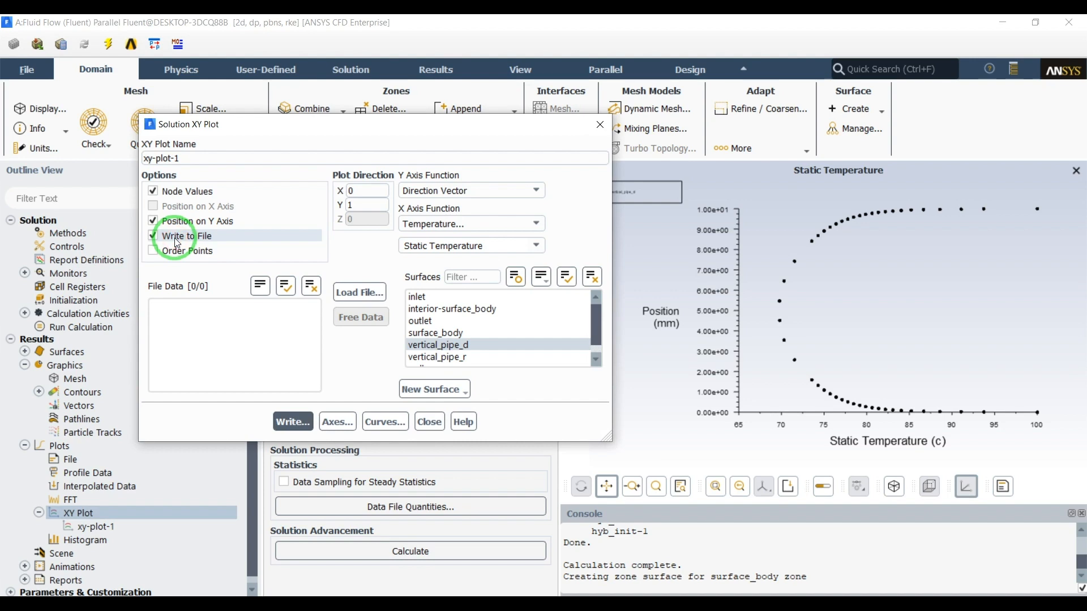
pyautogui.click(292, 421)
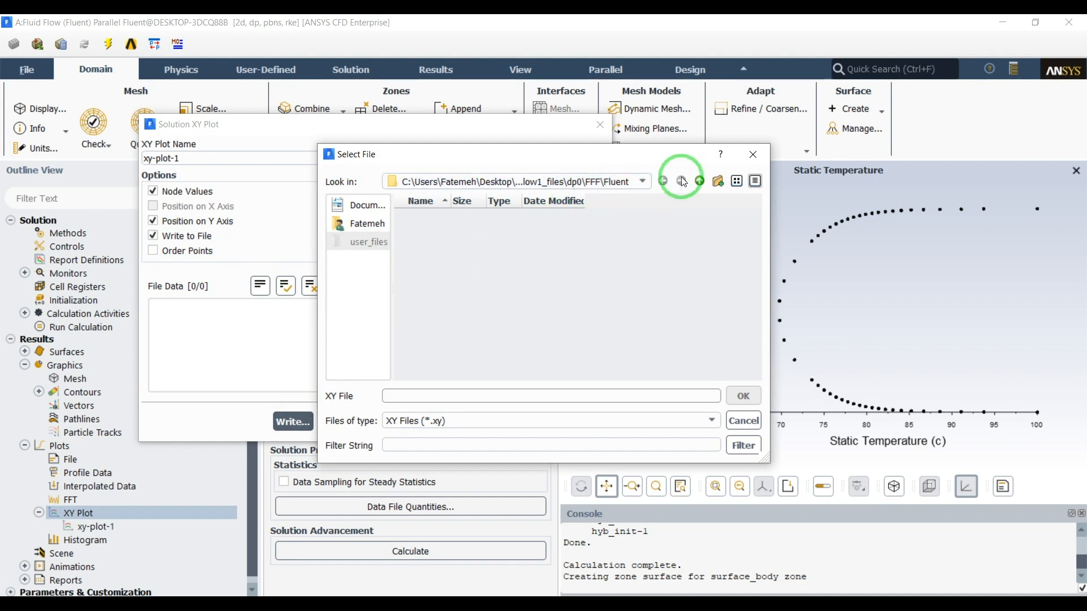
pyautogui.click(699, 181)
pyautogui.click(699, 181)
pyautogui.click(699, 181)
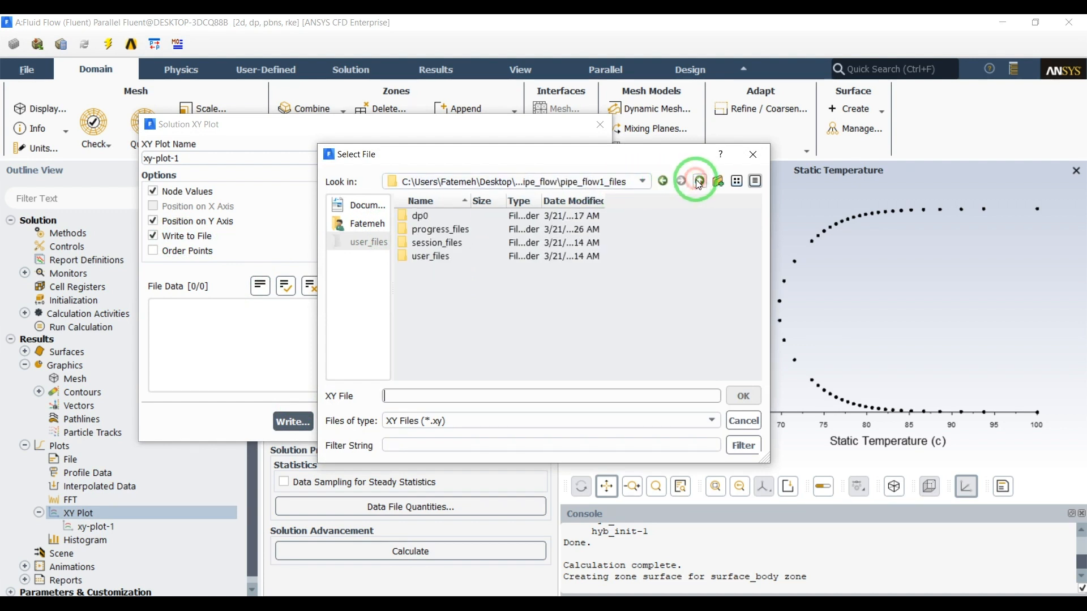
pyautogui.doubleClick(475, 256)
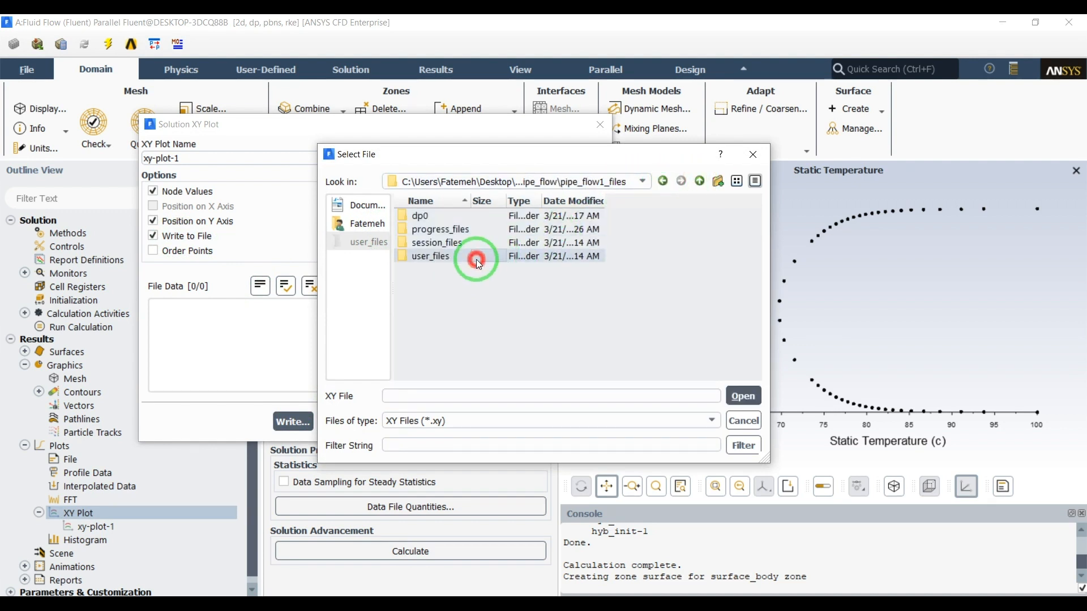
pyautogui.click(428, 389)
pyautogui.write('t_100')
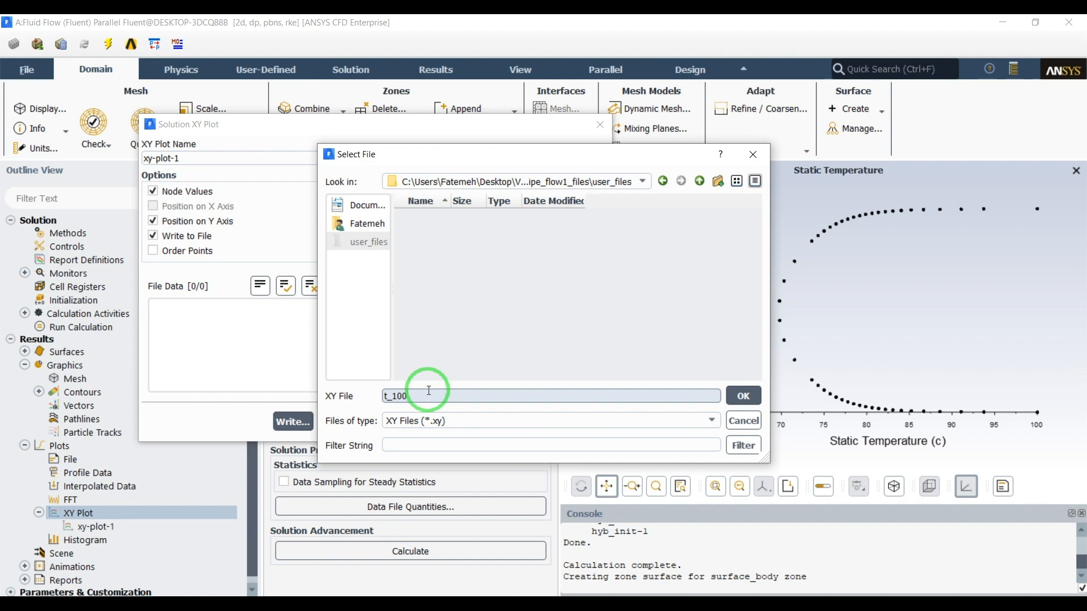
pyautogui.press('Return')
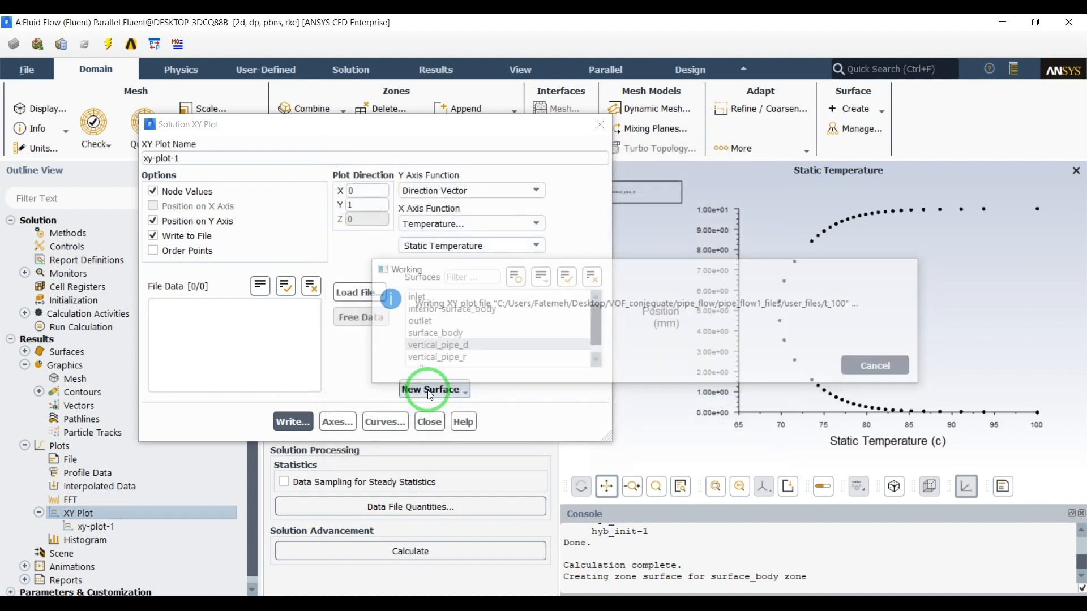
pyautogui.click(436, 345)
pyautogui.click(444, 356)
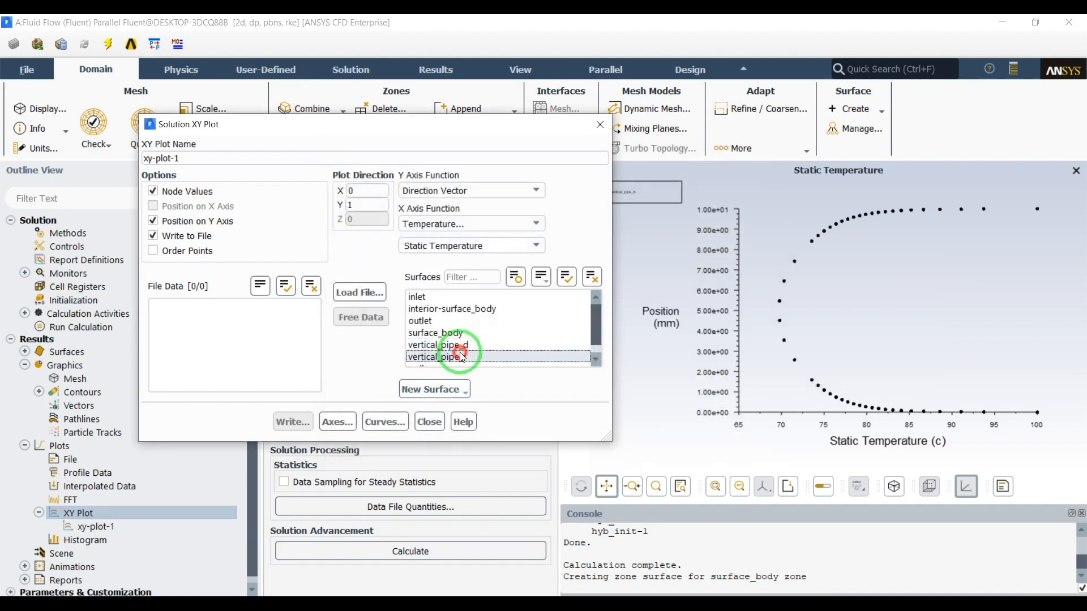
pyautogui.click(309, 422)
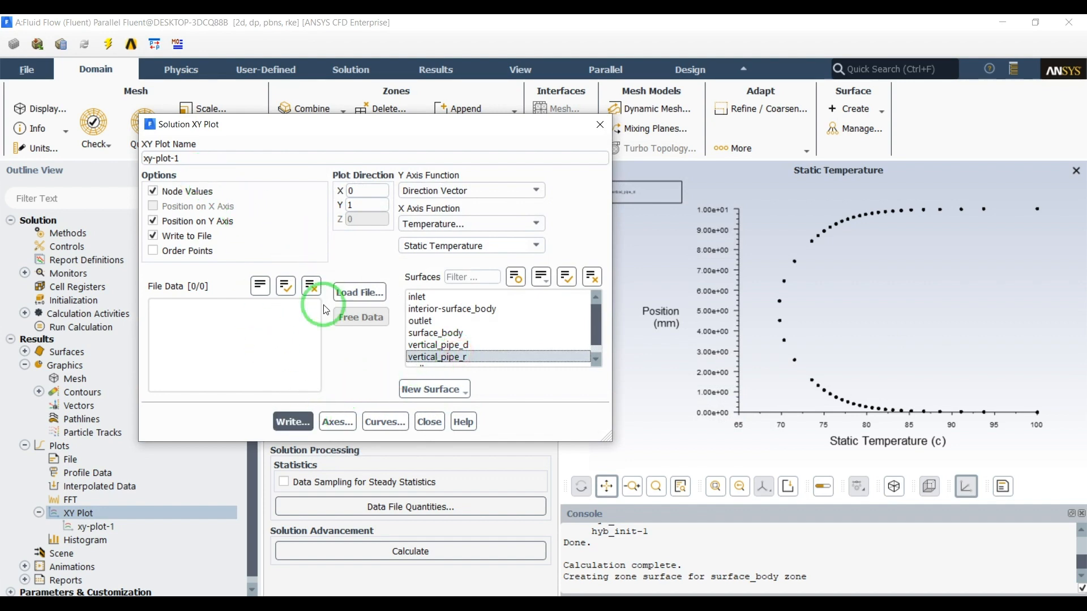
pyautogui.click(431, 422)
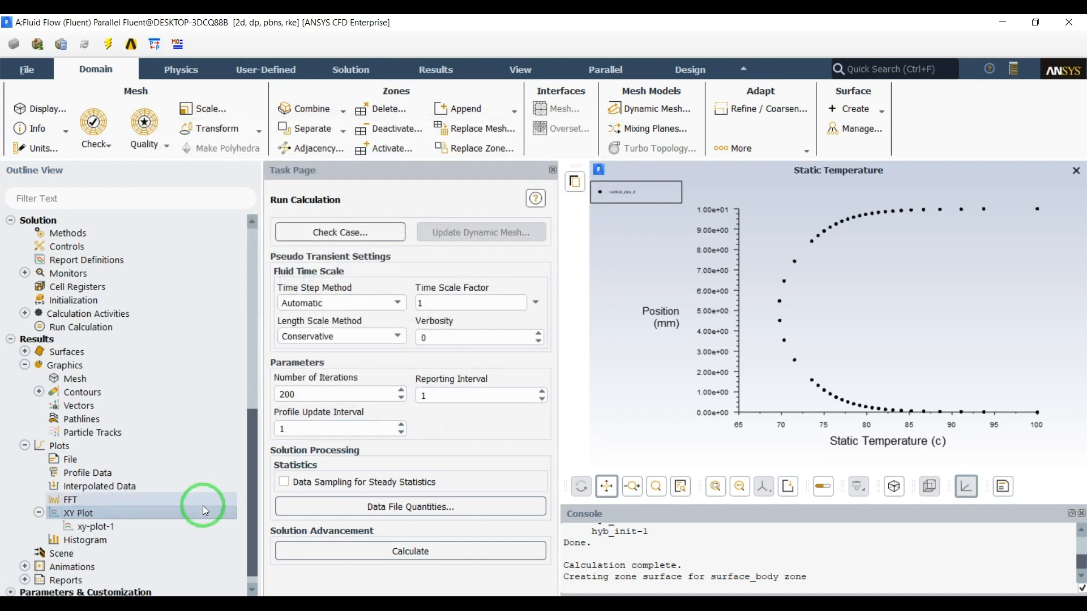
# Start a new XY plot on vertical_pipe_r with position on the Y axis and plot direction (0, 1).
pyautogui.doubleClick(103, 512)
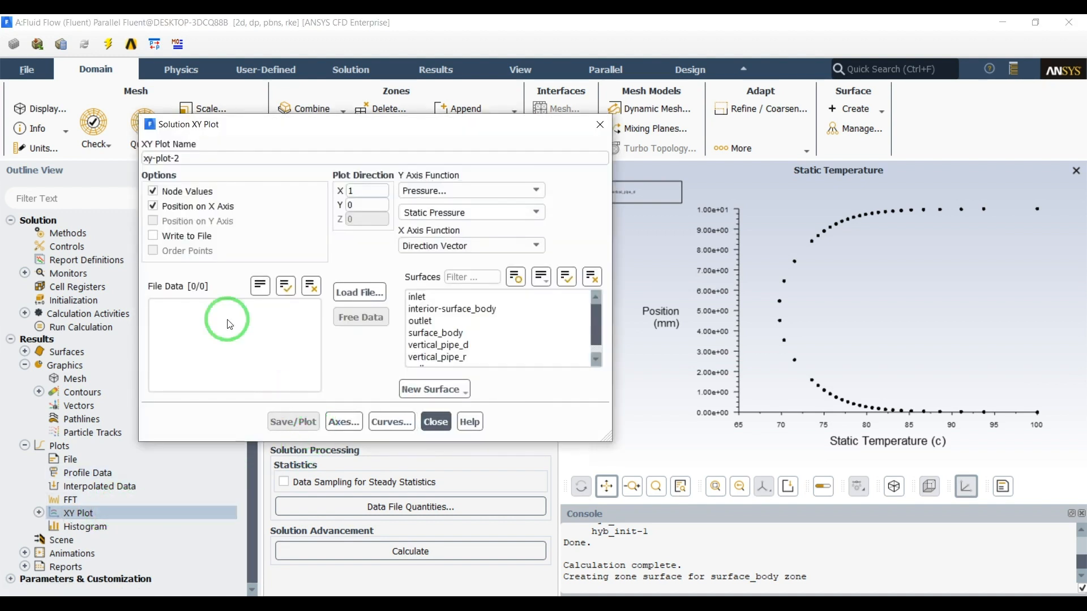
pyautogui.click(439, 357)
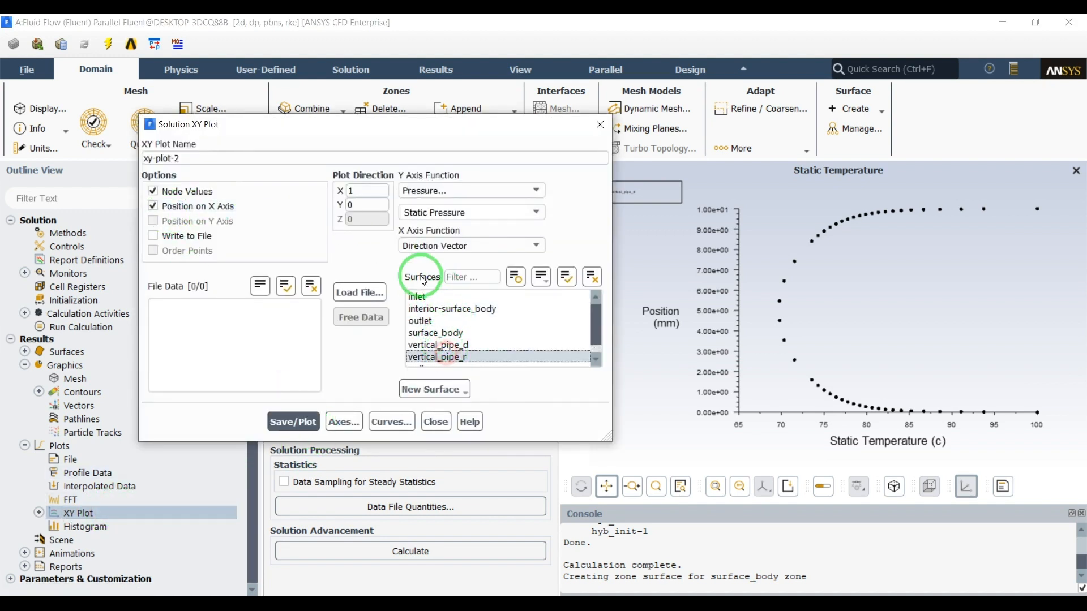
pyautogui.click(193, 221)
pyautogui.click(362, 192)
pyautogui.moveTo(359, 195)
pyautogui.mouseDown()
pyautogui.moveTo(325, 200)
pyautogui.moveTo(352, 206)
pyautogui.moveTo(342, 207)
pyautogui.mouseUp()
pyautogui.write('0')
pyautogui.write('1')
# Set the X axis function to static temperature, save and plot it, and close the XY plot setup.
pyautogui.click(450, 225)
pyautogui.click(447, 260)
pyautogui.click(453, 310)
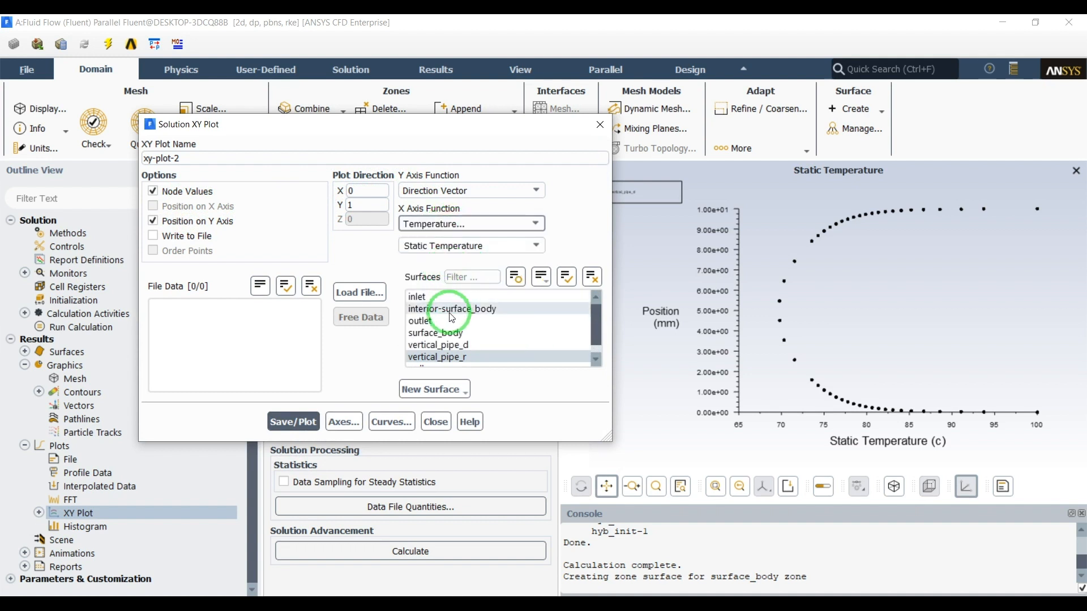
pyautogui.click(309, 422)
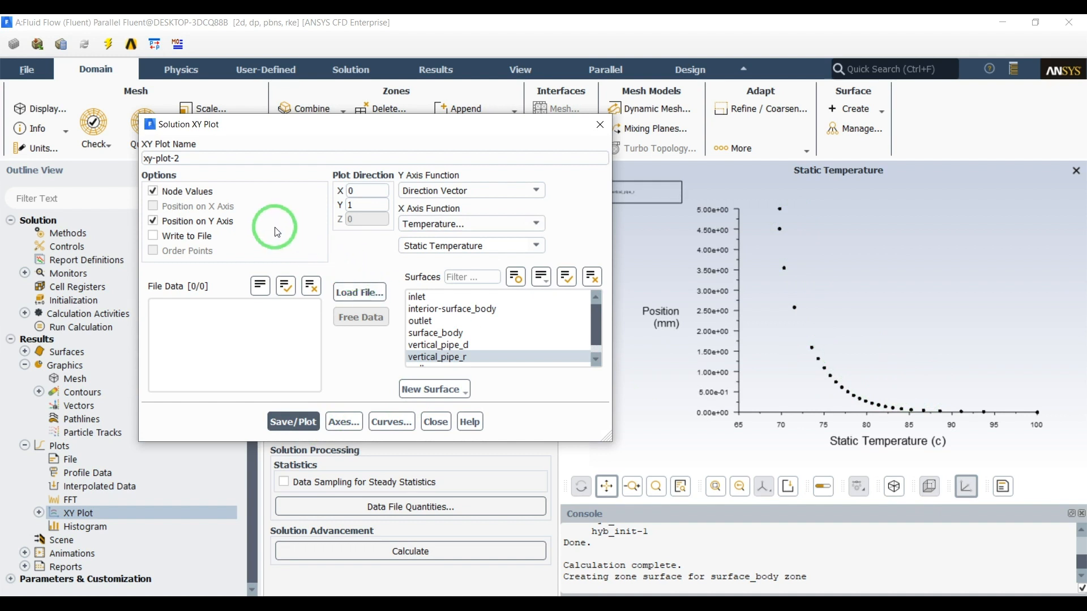
pyautogui.click(198, 237)
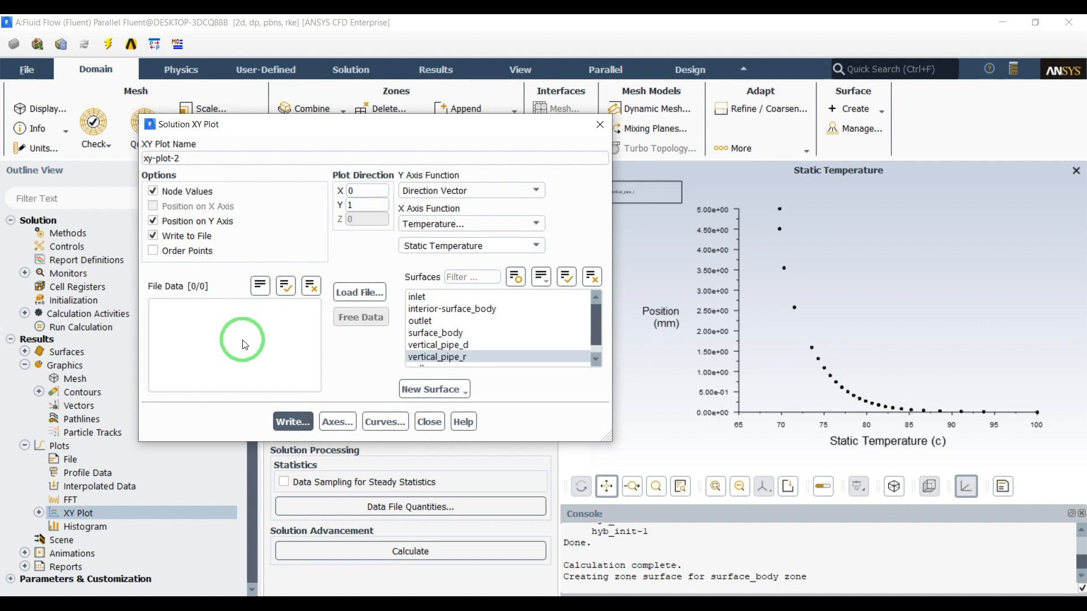
pyautogui.click(429, 421)
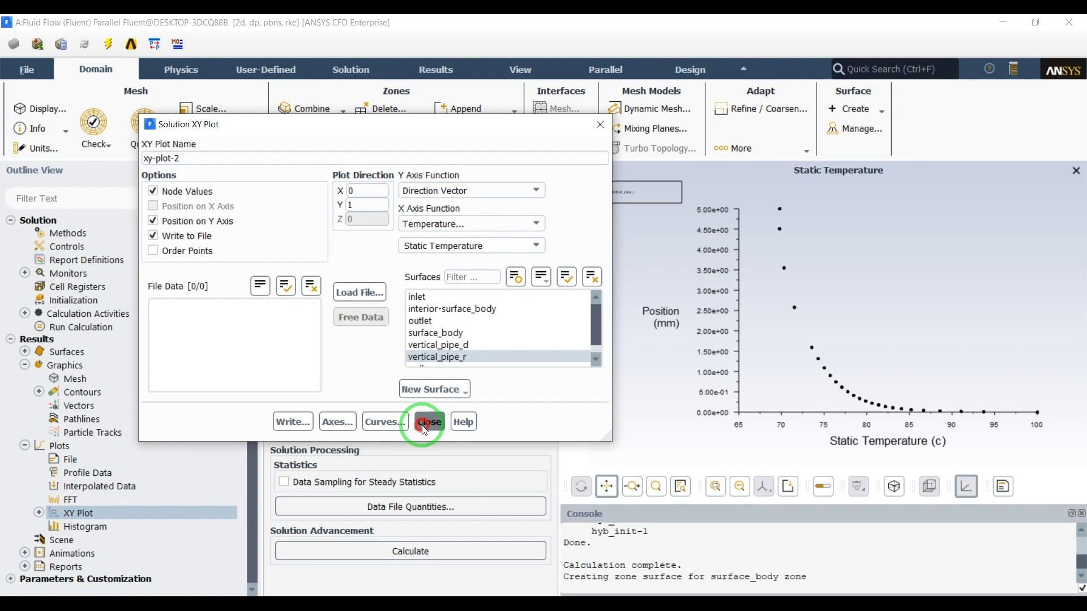
# Reopen the saved plot xy-plot-2 and replace its surface vertical_pipe_r with vertical_pipe_d.
pyautogui.scroll(1, 135, 353)
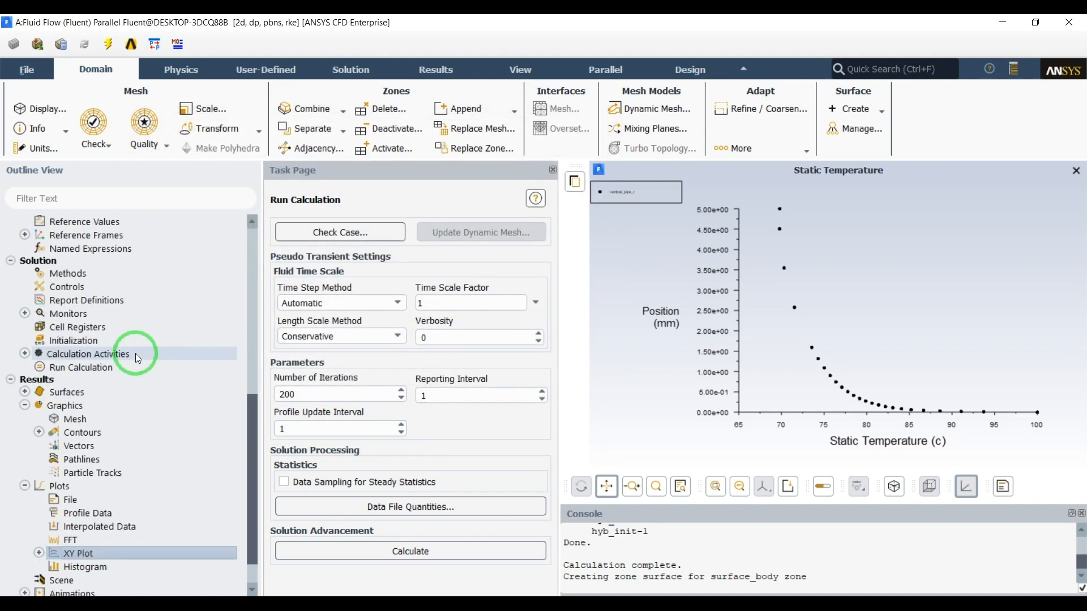
pyautogui.scroll(1, 90, 277)
pyautogui.scroll(-2, 89, 277)
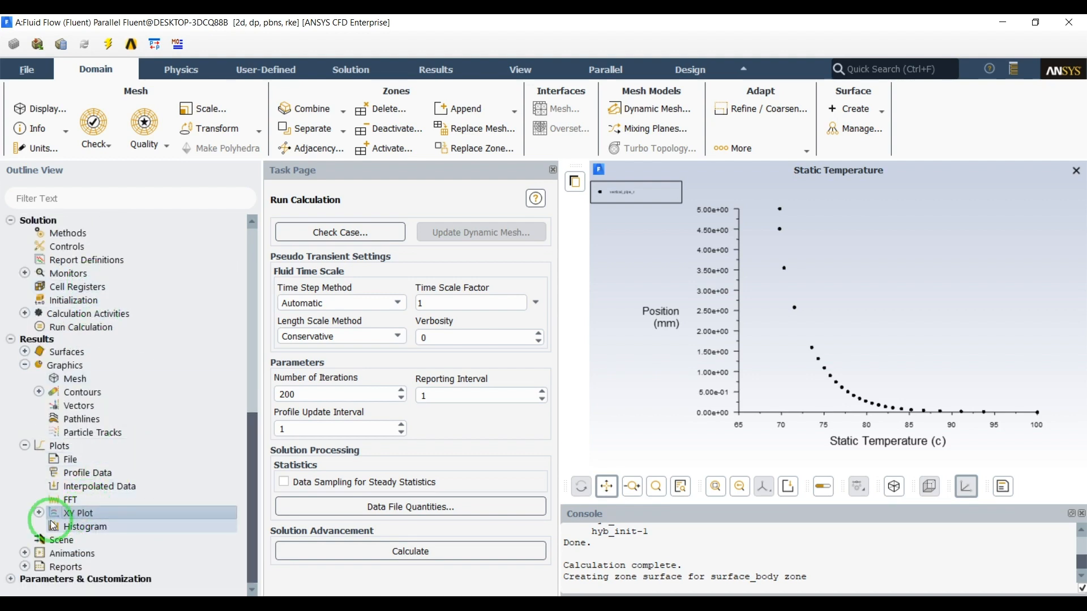
pyautogui.click(38, 513)
pyautogui.click(93, 542)
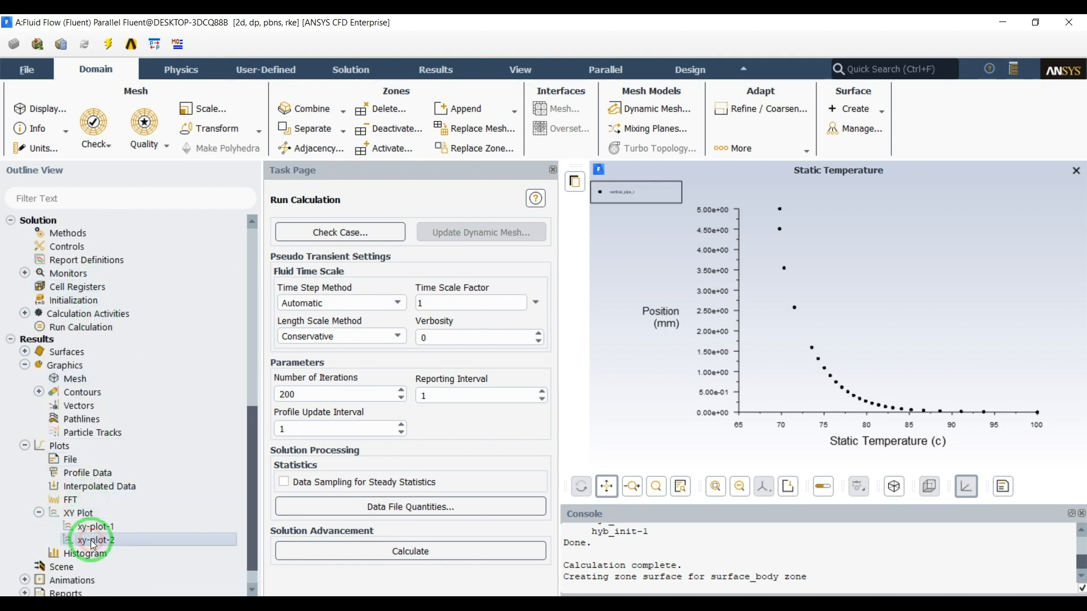
pyautogui.doubleClick(94, 542)
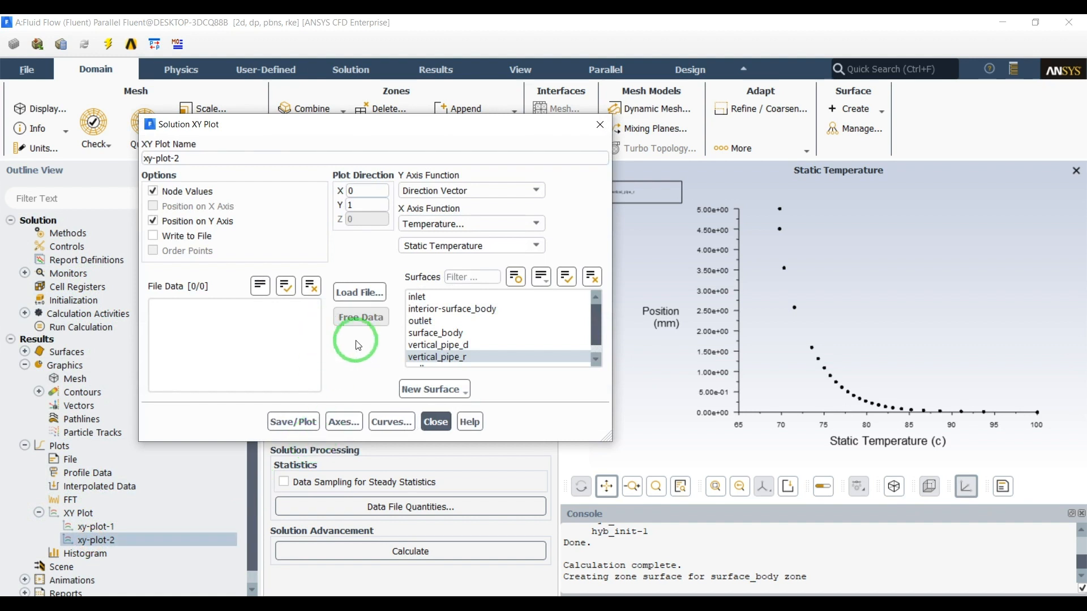
pyautogui.click(455, 345)
pyautogui.click(451, 356)
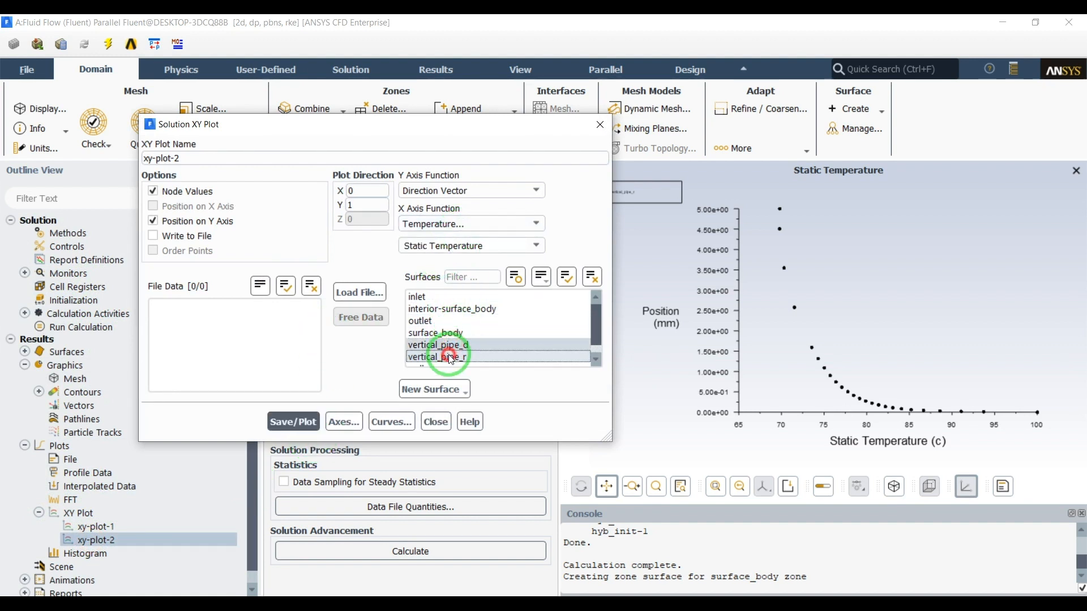
# Set the X axis function of xy-plot-2 to velocity magnitude, then save and plot it.
pyautogui.click(537, 223)
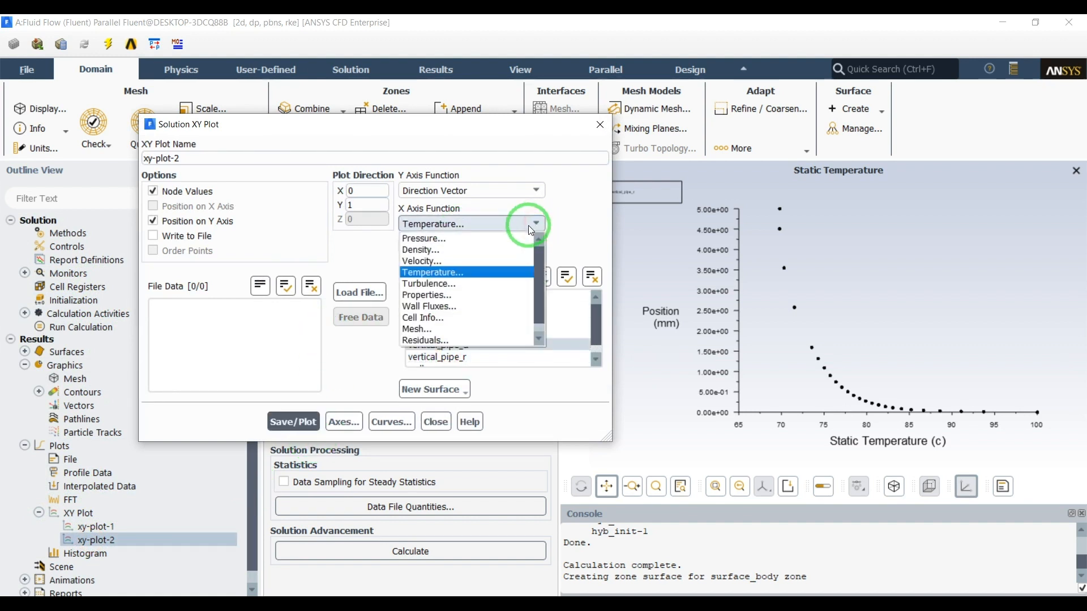
pyautogui.click(484, 261)
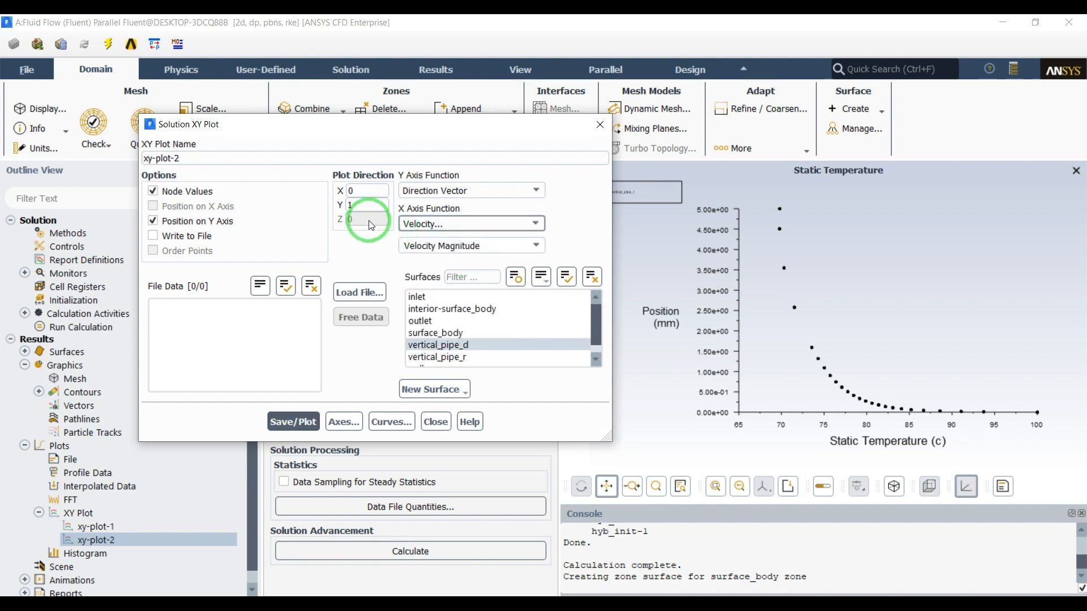
pyautogui.click(287, 421)
pyautogui.click(423, 419)
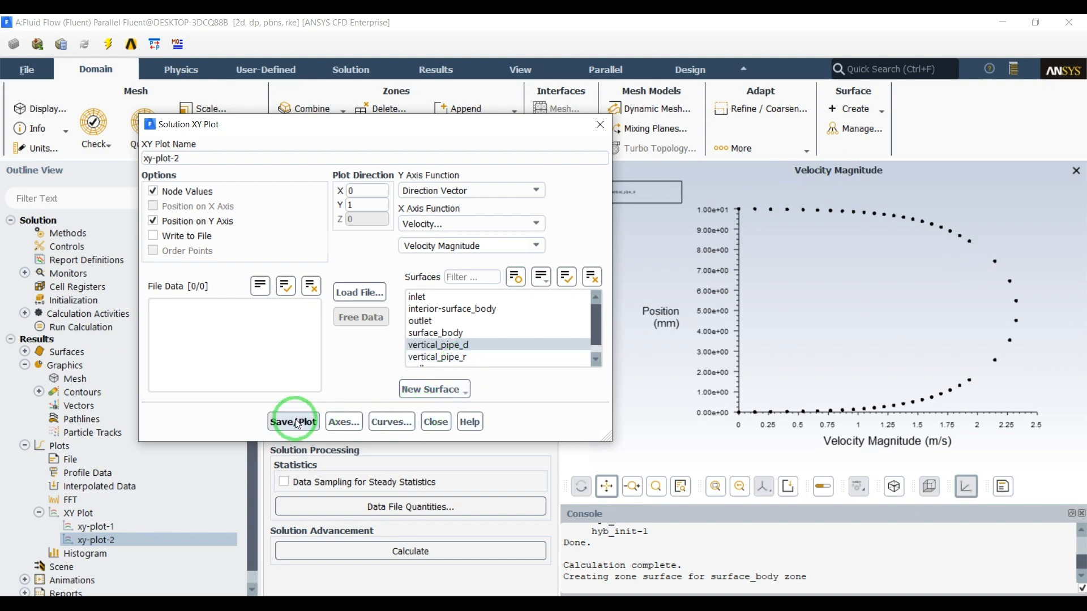
# Write the velocity profile to an XY file named v_100C in the user_files folder and close the plot setup.
pyautogui.click(153, 235)
pyautogui.click(289, 421)
pyautogui.click(456, 293)
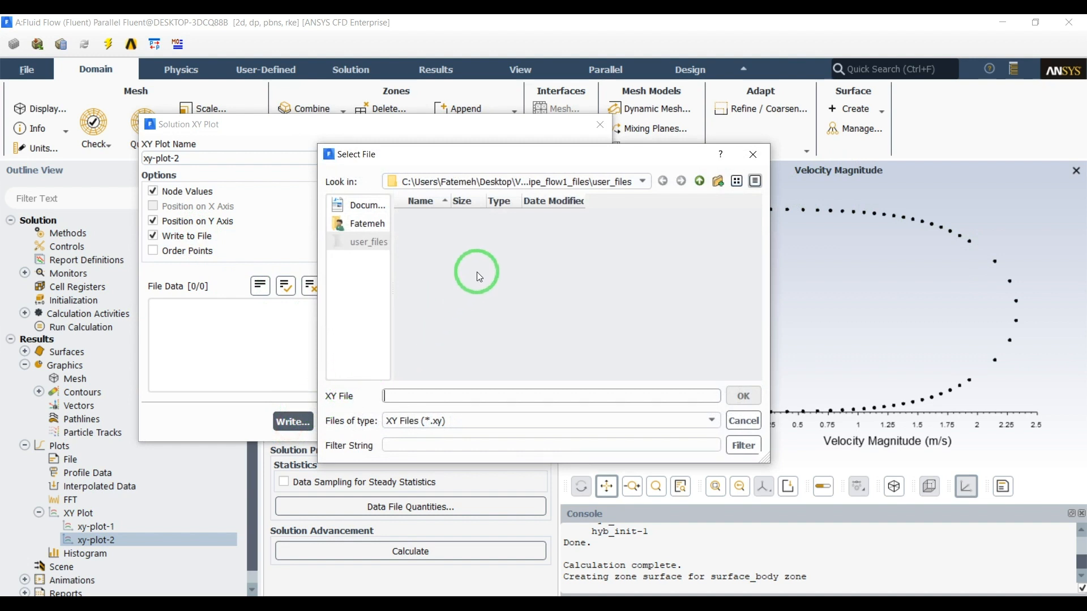
pyautogui.doubleClick(699, 181)
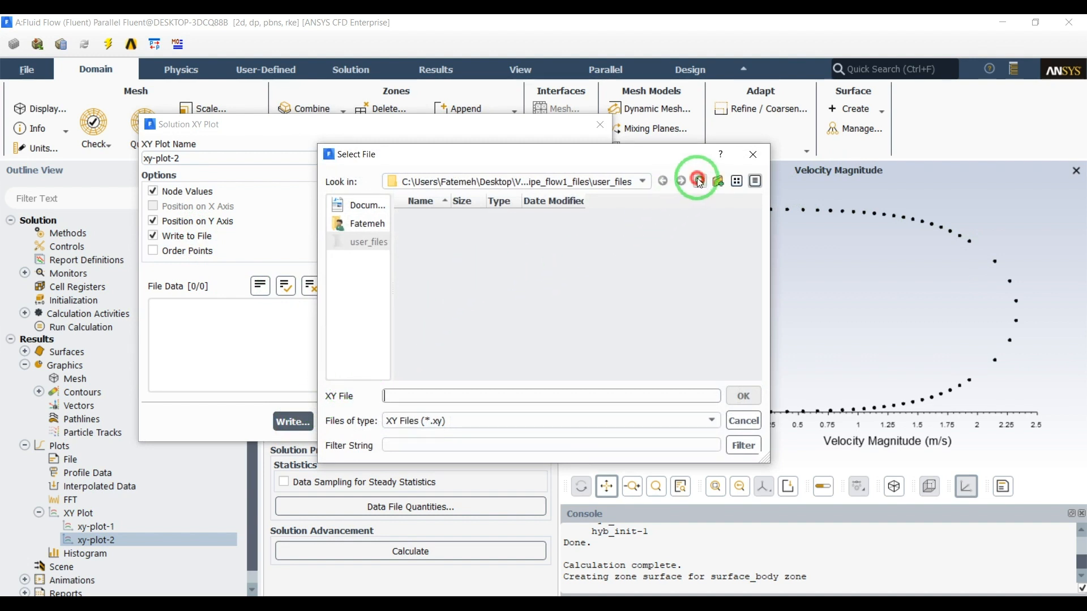
pyautogui.click(662, 181)
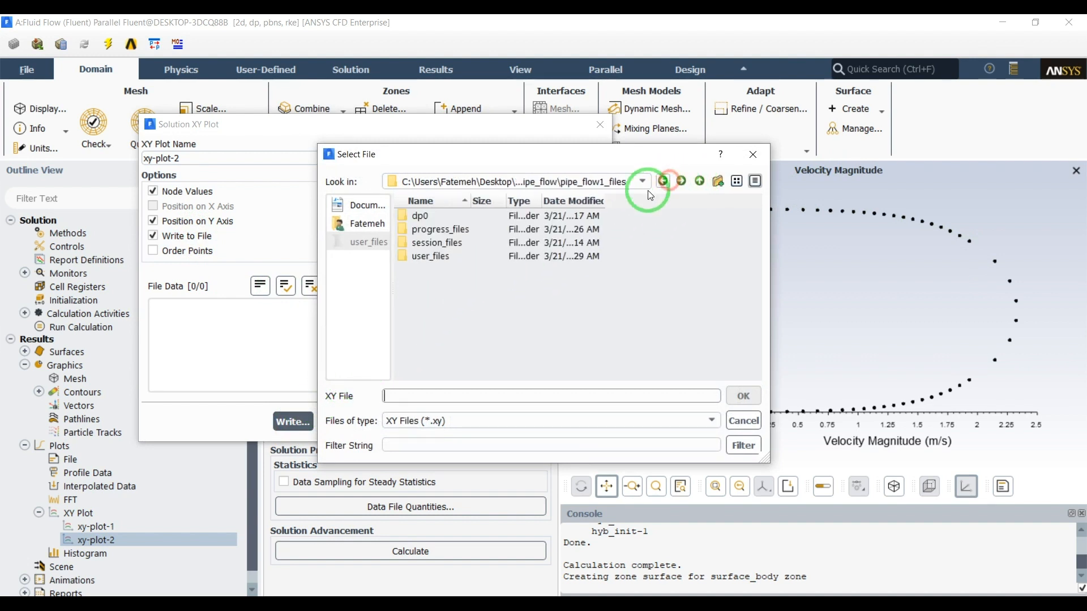
pyautogui.doubleClick(447, 257)
pyautogui.click(442, 399)
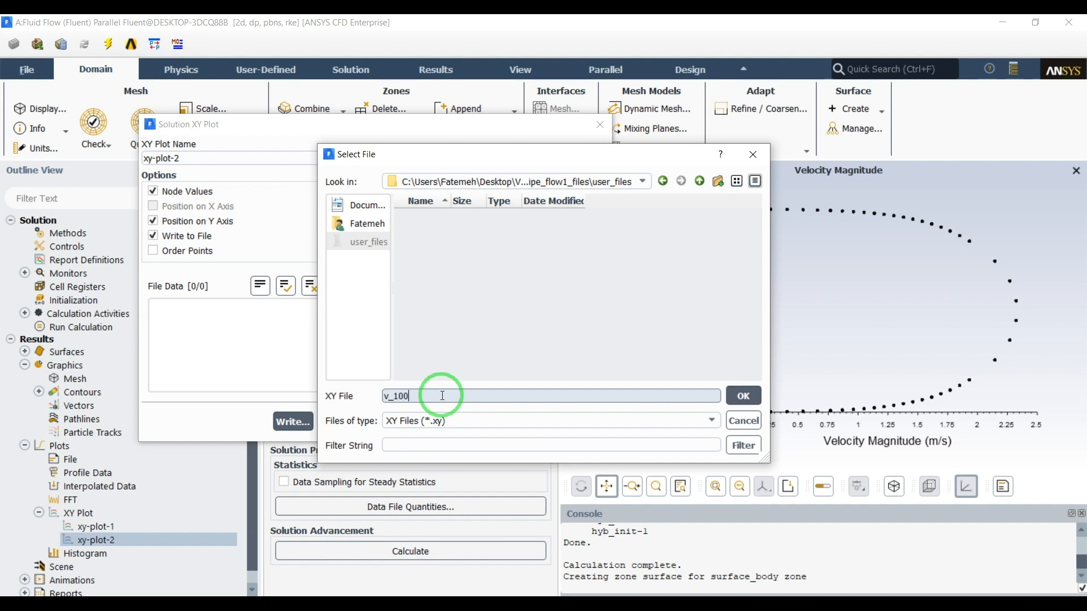
pyautogui.click(748, 395)
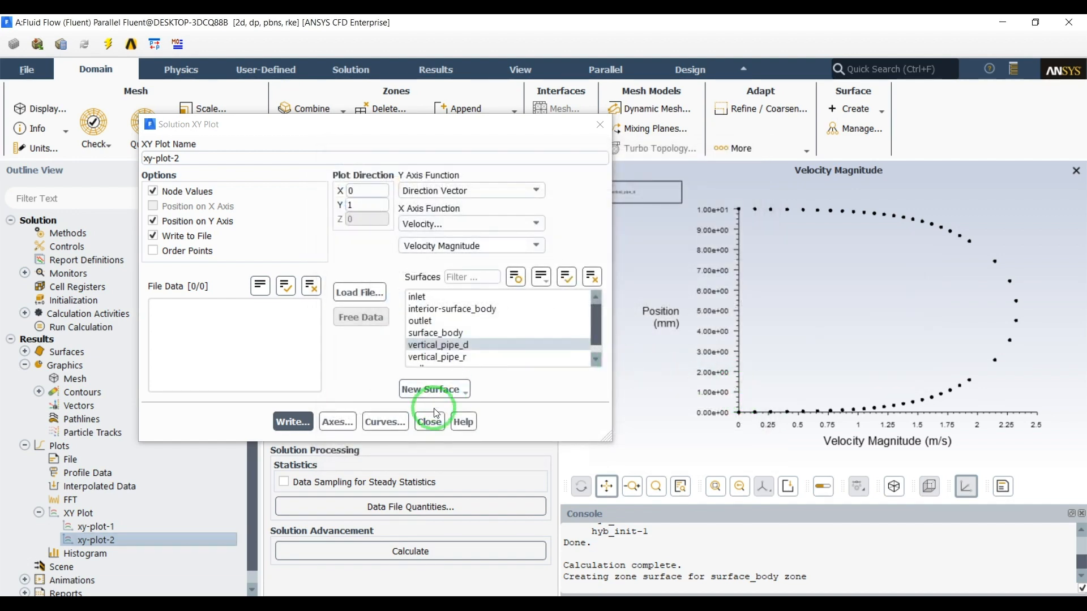
pyautogui.click(429, 423)
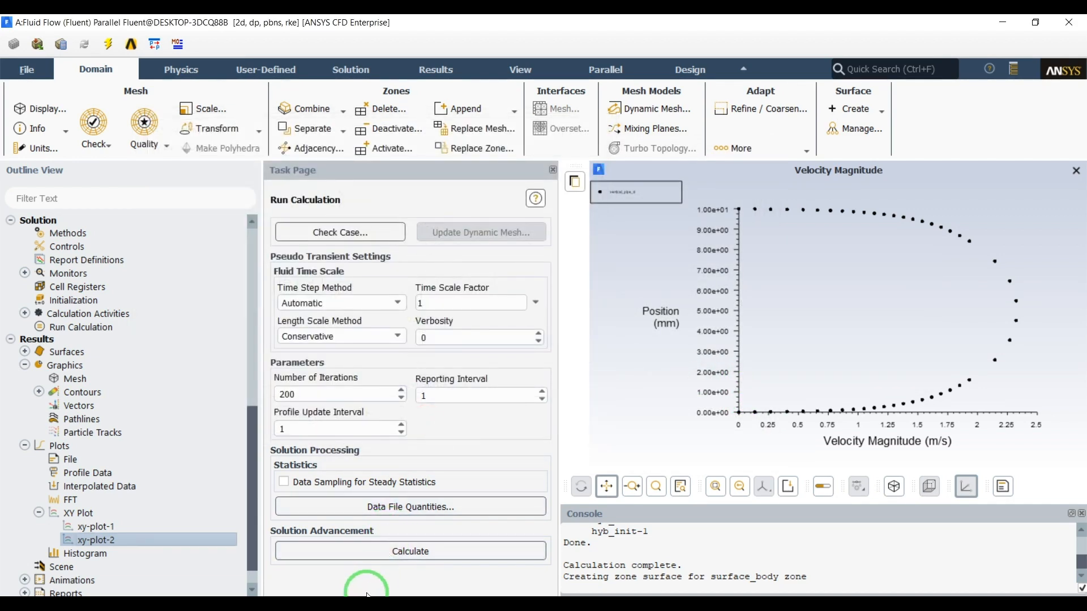
# Switch to File Explorer, check the exported profile files in user_files under pipe_flow1_files, and return to Fluent.
pyautogui.click(363, 589)
pyautogui.click(383, 285)
pyautogui.click(459, 163)
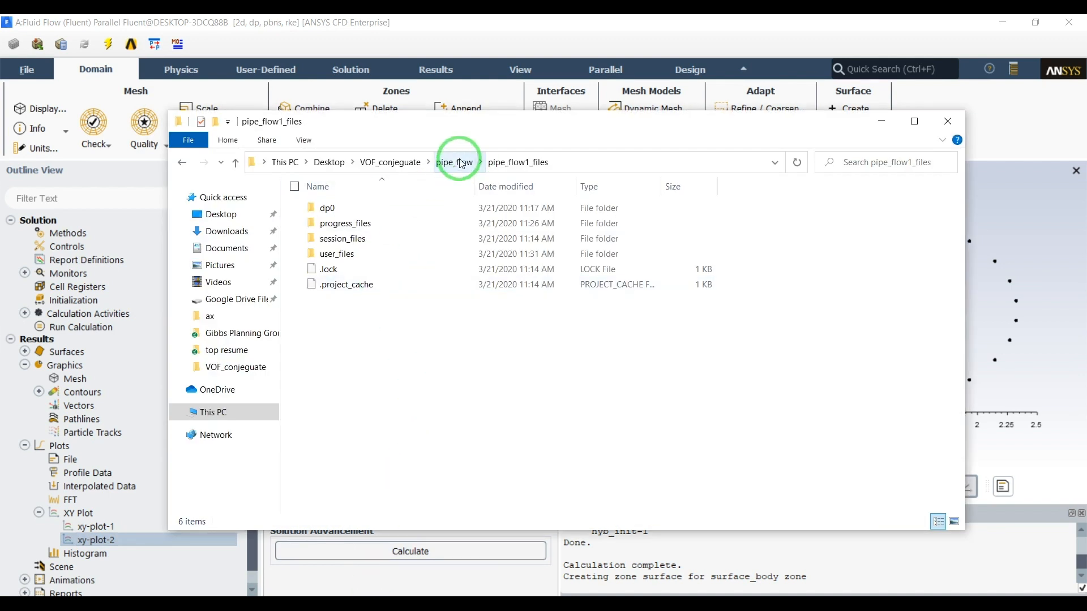
pyautogui.doubleClick(345, 254)
pyautogui.click(356, 215)
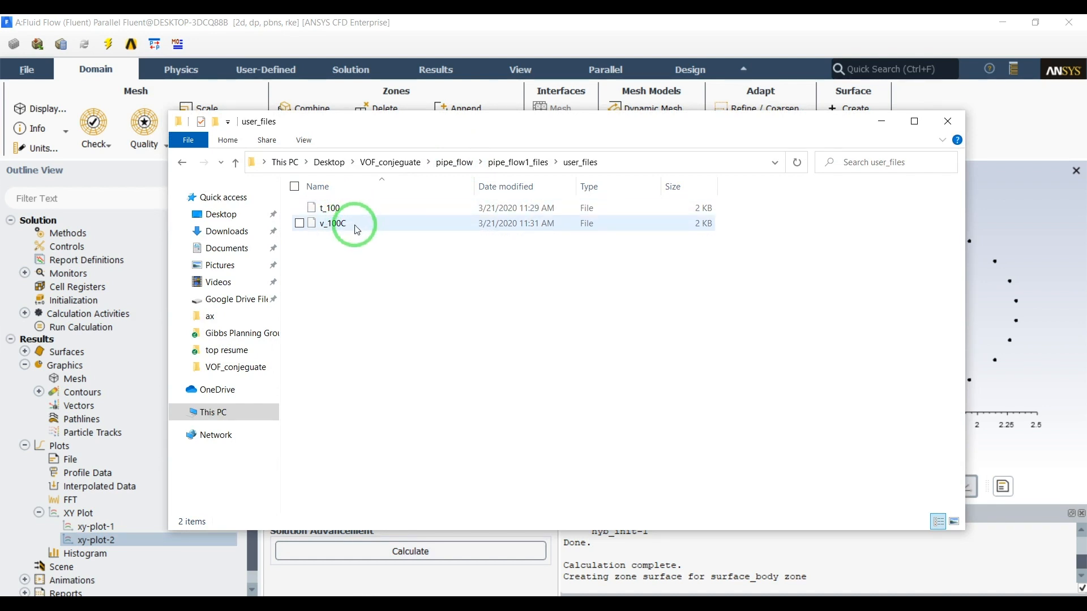
pyautogui.click(400, 23)
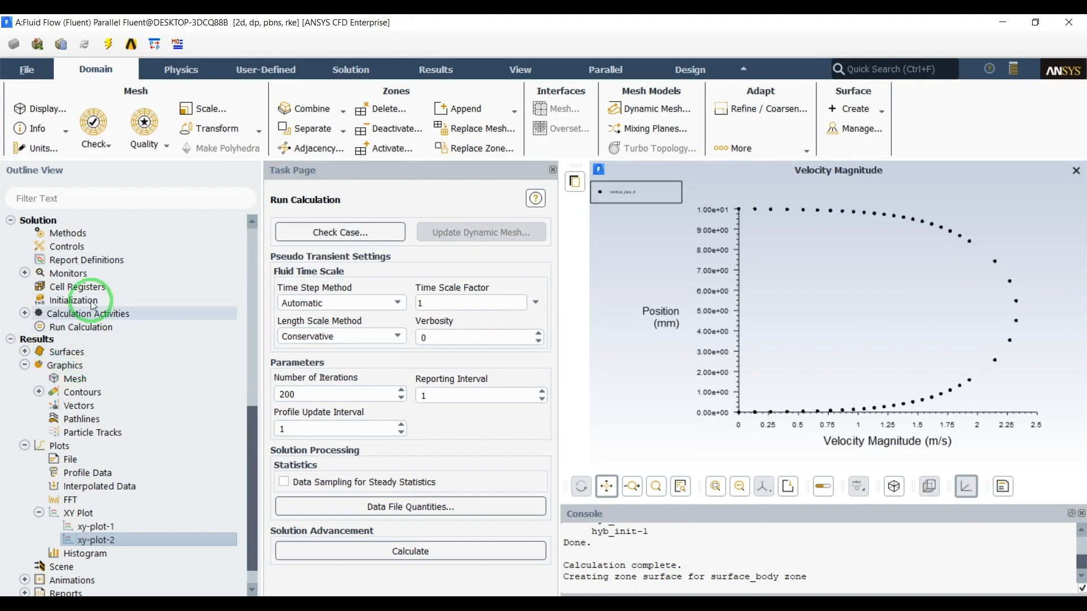
# Change the thermal condition of the walls boundary to a heat flux of 1e6 W/m2 and apply it.
pyautogui.scroll(2, 141, 313)
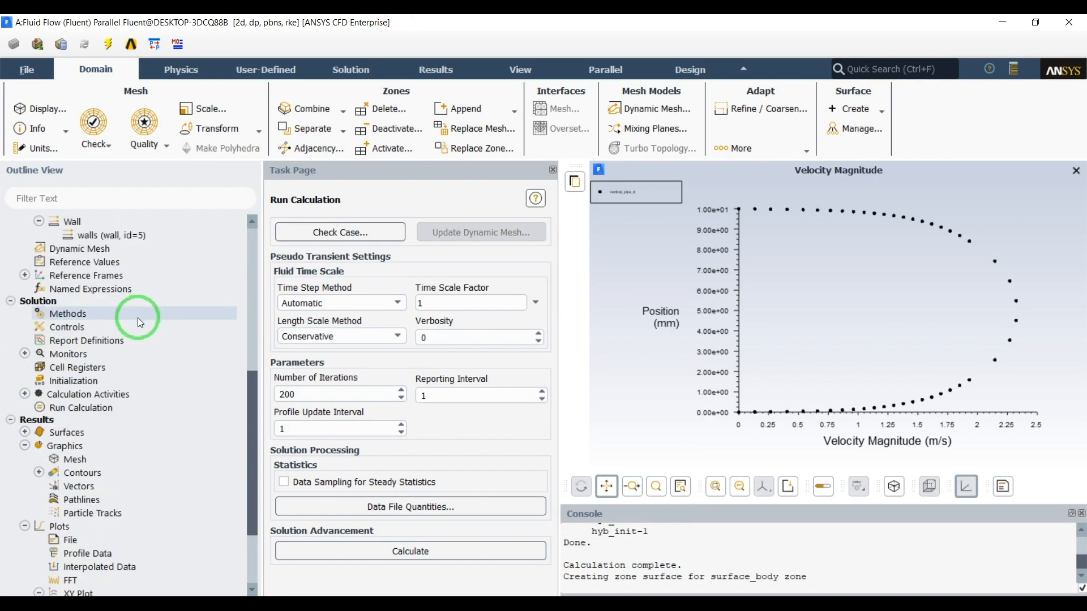
pyautogui.scroll(3, 117, 353)
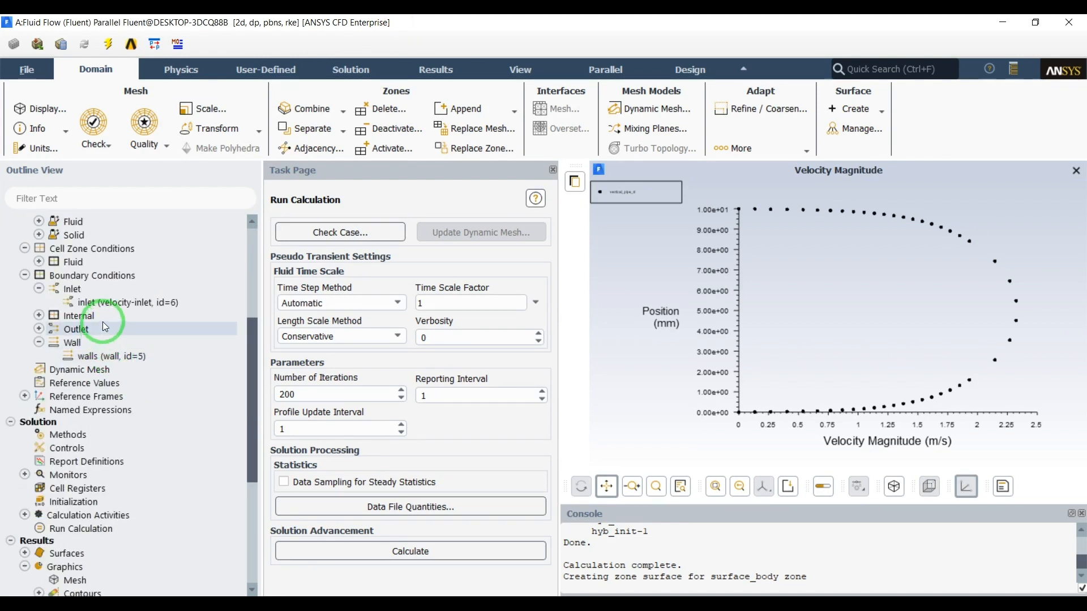
pyautogui.doubleClick(112, 355)
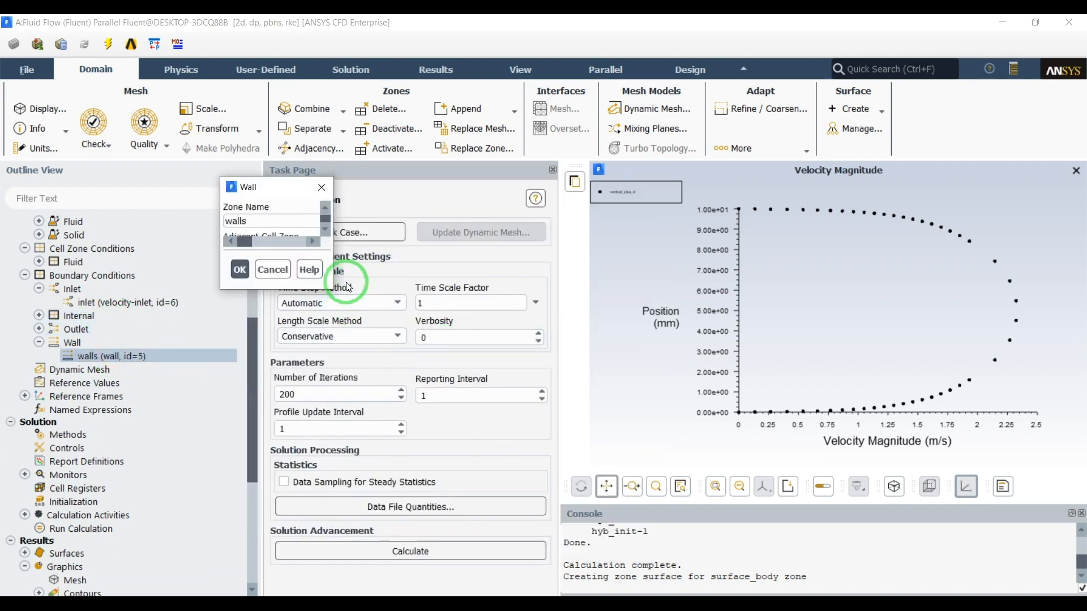
pyautogui.click(272, 269)
pyautogui.doubleClick(118, 356)
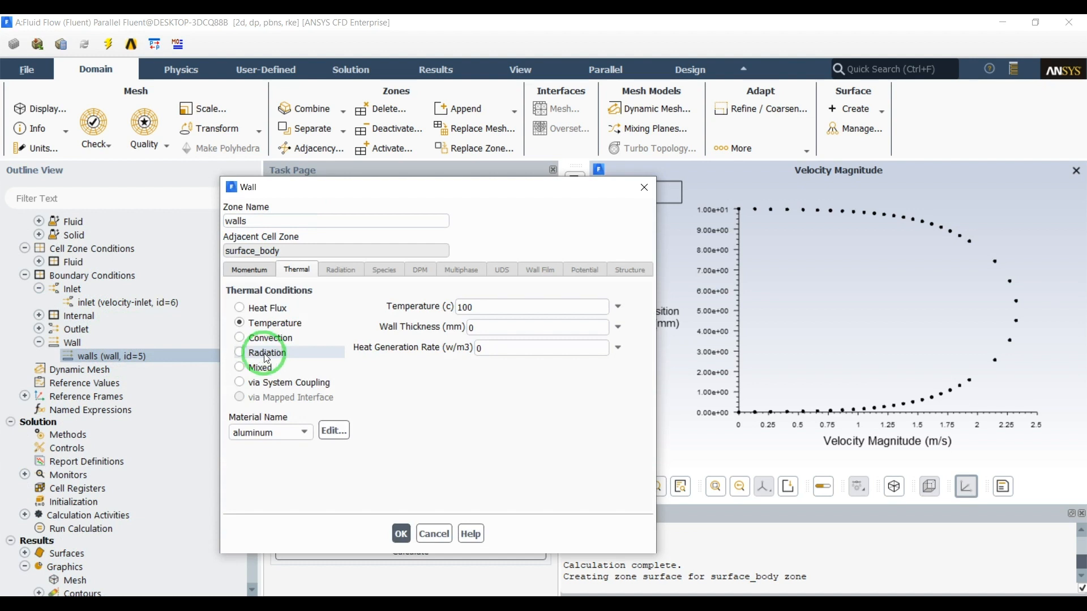
pyautogui.click(287, 310)
pyautogui.doubleClick(481, 307)
pyautogui.write('1e6')
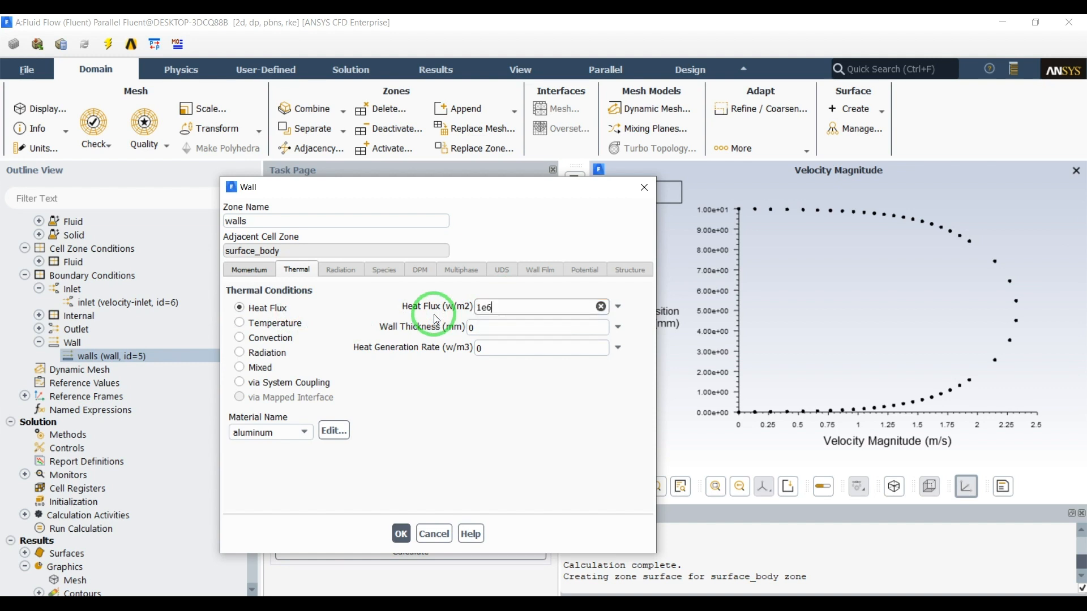
pyautogui.click(399, 542)
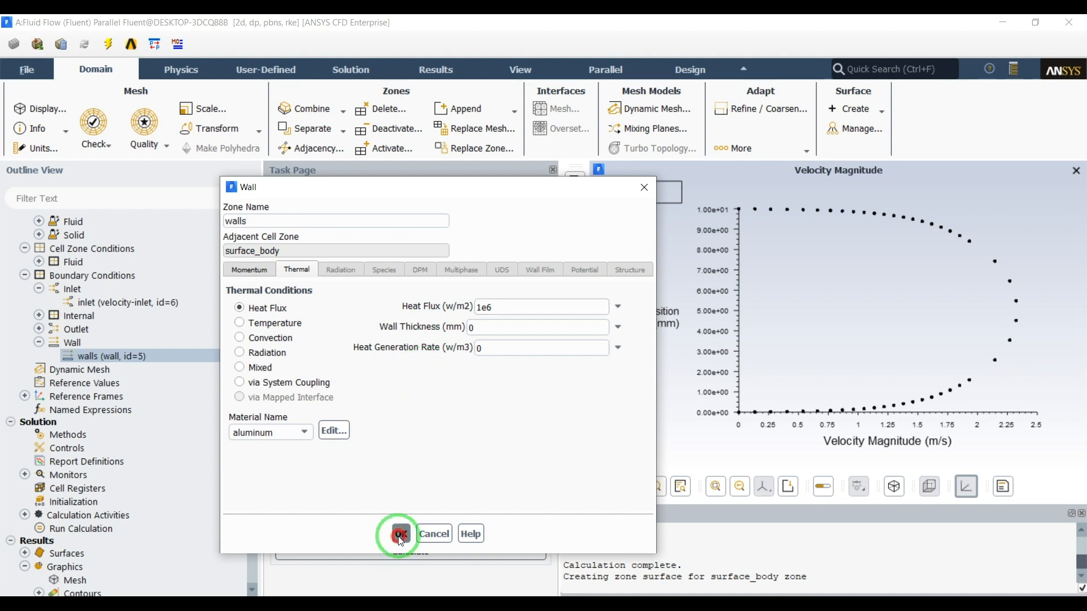
# Reinitialize the solution, run the calculation with the existing iteration settings, and dismiss the completion message.
pyautogui.rightClick(91, 505)
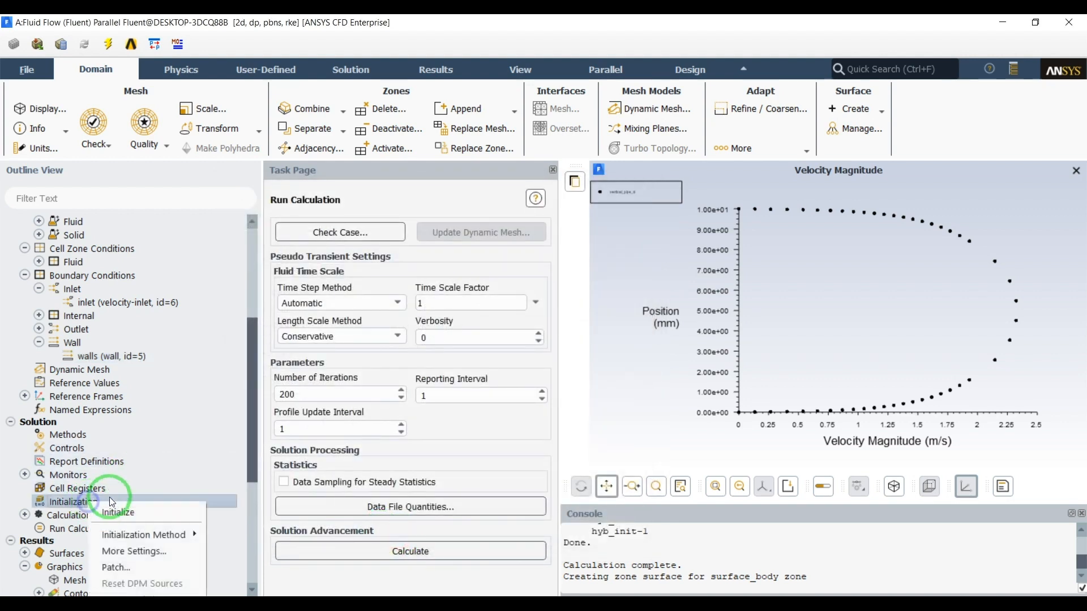
pyautogui.click(115, 509)
pyautogui.click(784, 366)
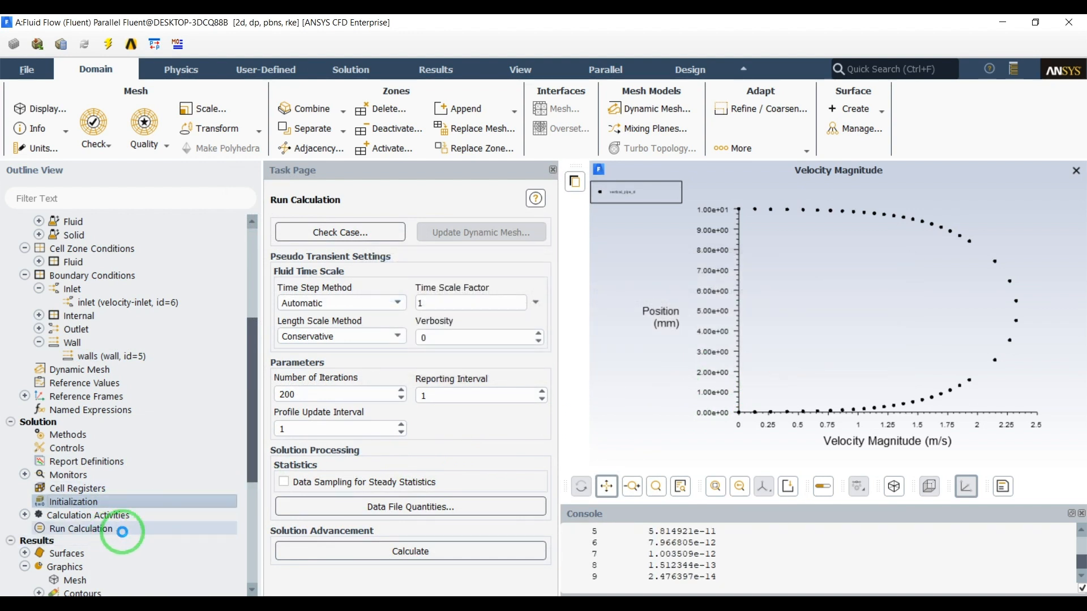
pyautogui.click(333, 547)
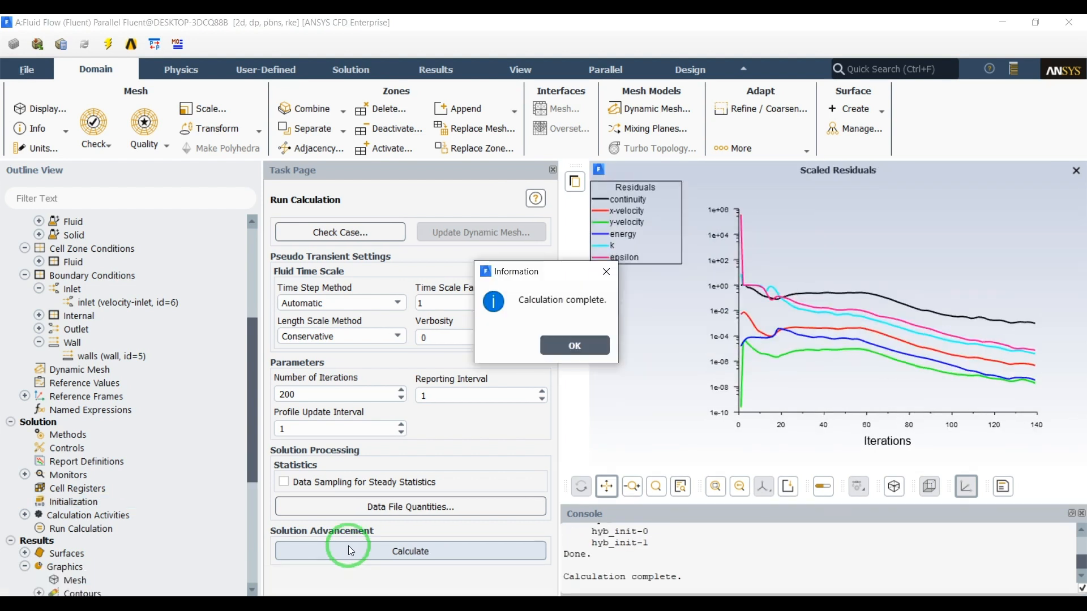
pyautogui.click(574, 344)
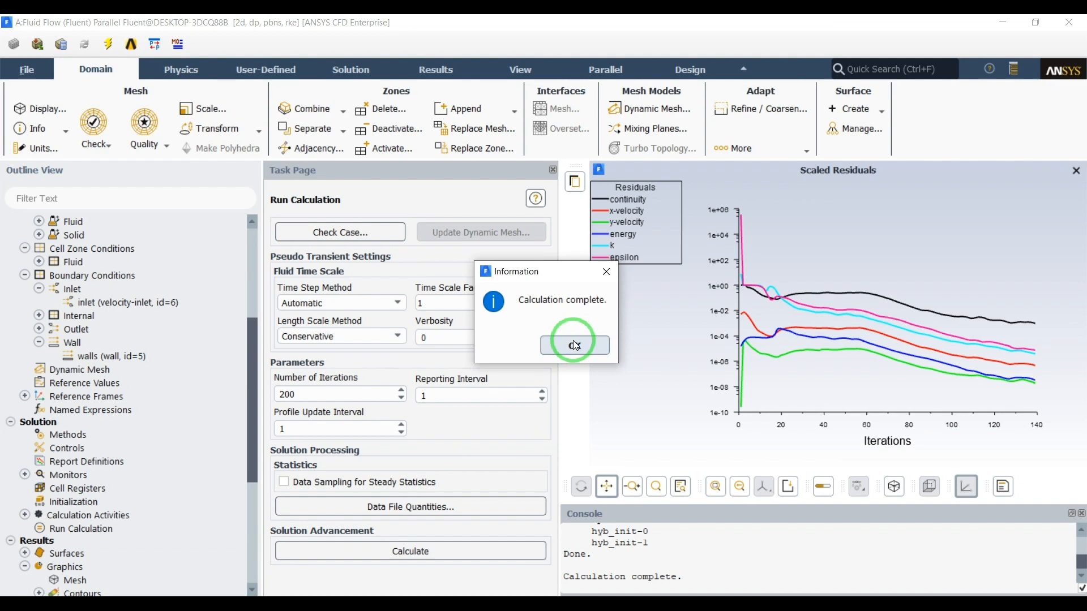
# Display the saved temperature contour contour-1 for the new heat flux solution.
pyautogui.scroll(-5, 206, 485)
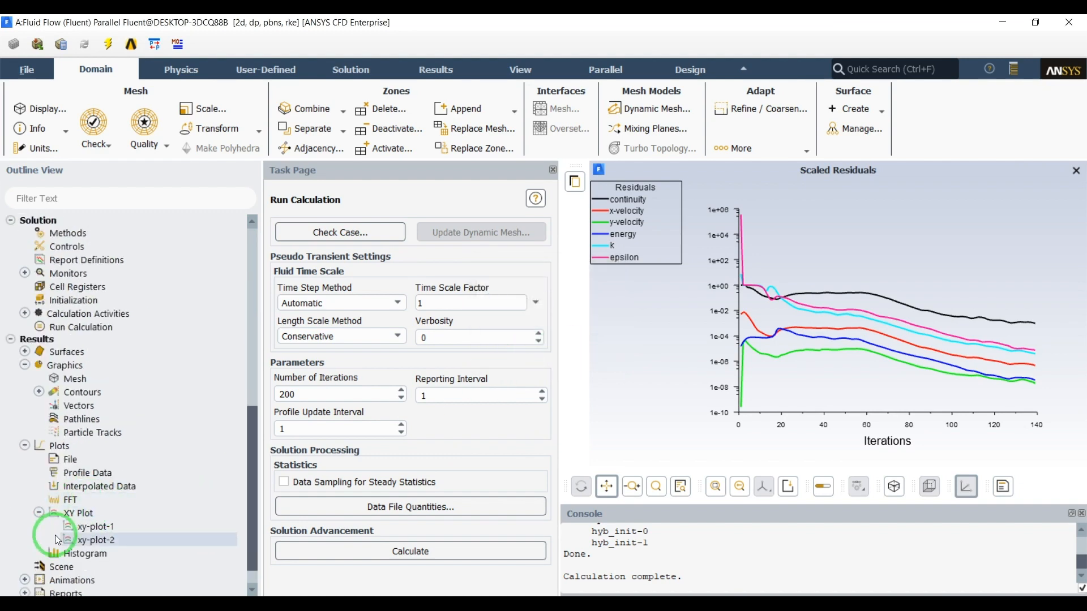
pyautogui.click(39, 394)
pyautogui.rightClick(73, 405)
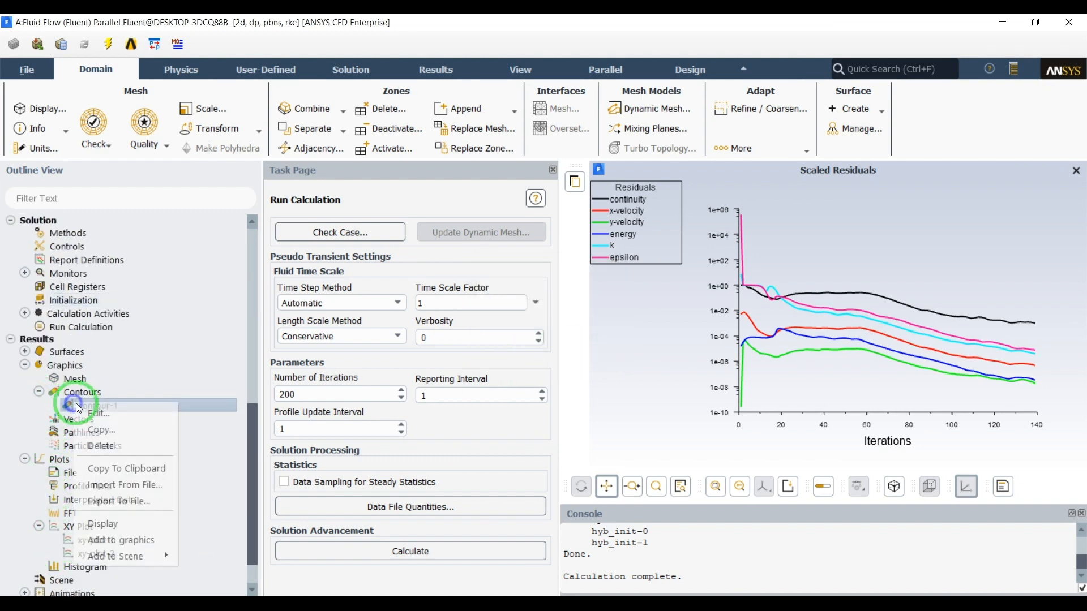
pyautogui.click(103, 524)
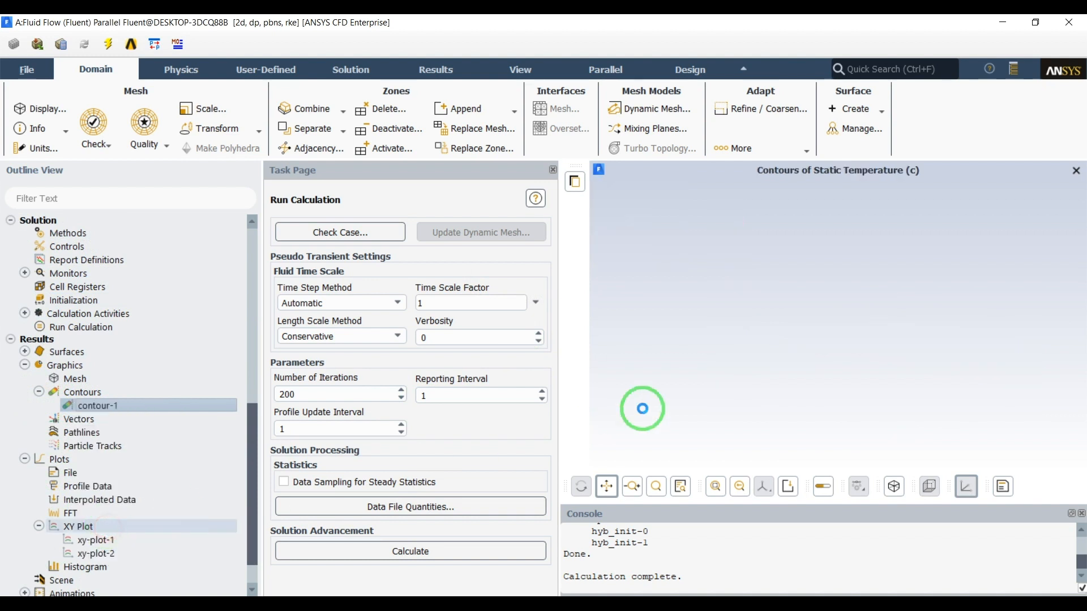
# Examine the static temperature contours along the pipe length and close up at the pipe's end.
pyautogui.scroll(-8, 888, 396)
pyautogui.scroll(5, 1044, 388)
pyautogui.scroll(6, 724, 376)
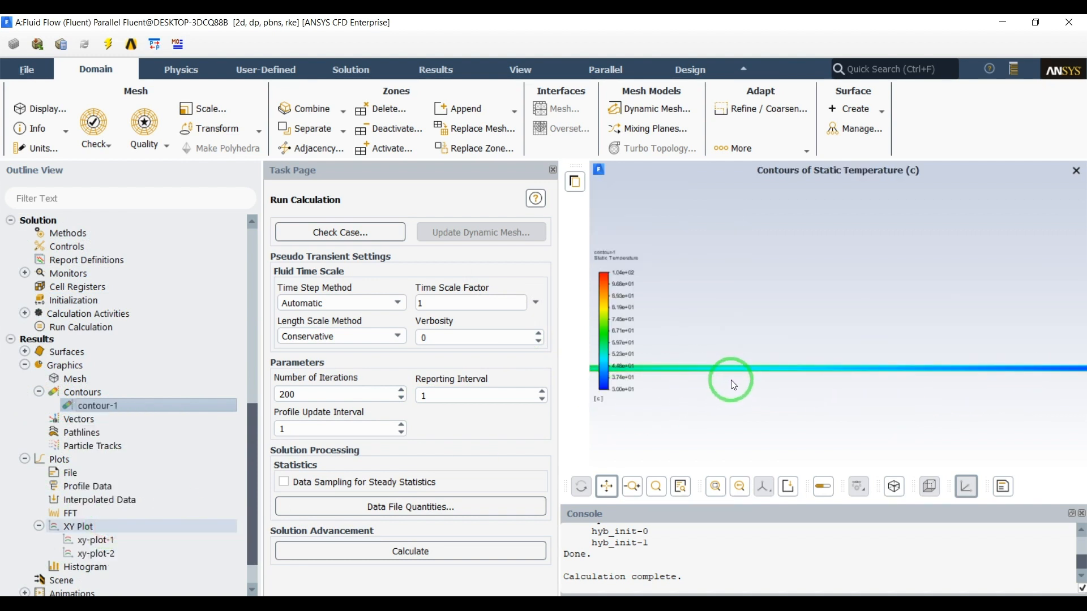
pyautogui.moveTo(729, 322); pyautogui.dragTo(992, 388)
pyautogui.moveTo(791, 364); pyautogui.dragTo(1078, 363)
pyautogui.moveTo(962, 356); pyautogui.dragTo(977, 371)
pyautogui.scroll(-6, 919, 369)
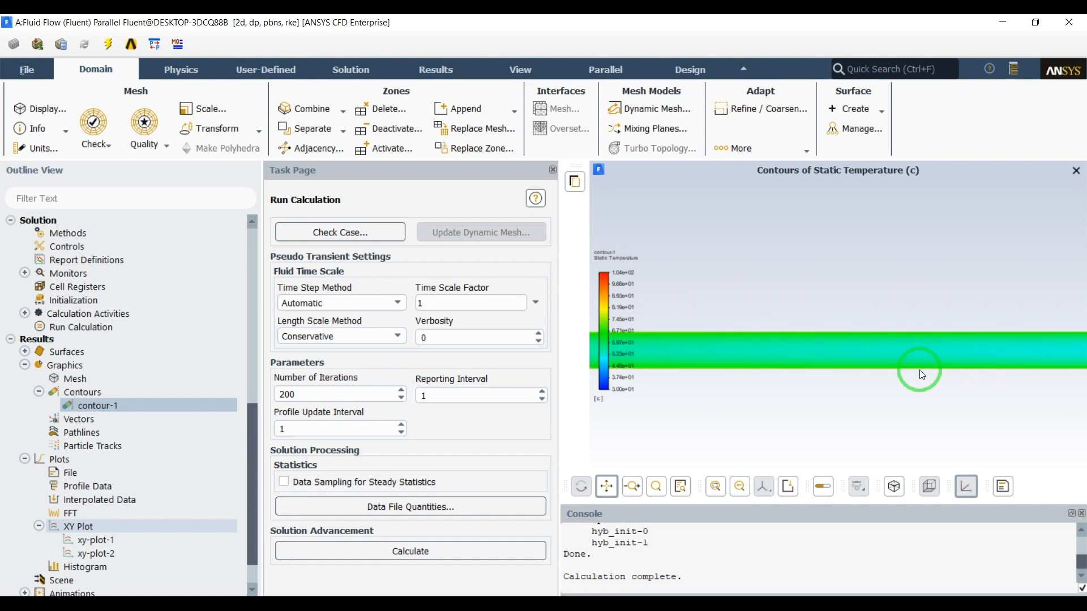
pyautogui.moveTo(779, 365); pyautogui.dragTo(1038, 351)
pyautogui.moveTo(918, 355); pyautogui.dragTo(1017, 357)
pyautogui.scroll(4, 705, 348)
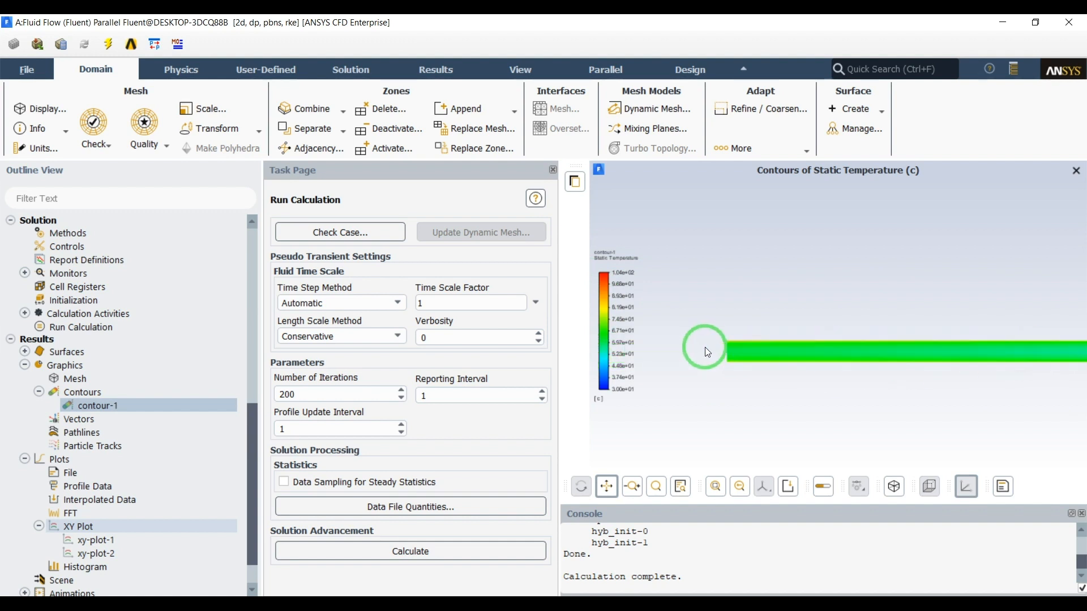
pyautogui.scroll(4, 847, 371)
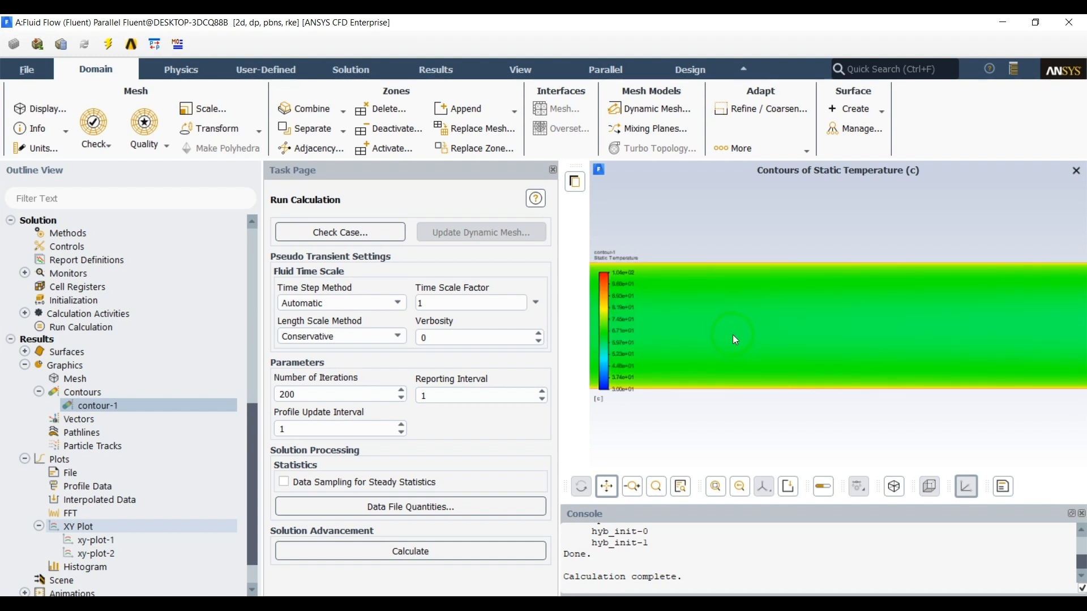
pyautogui.scroll(-2, 733, 334)
# Reopen the saved plot xy-plot-1 and replot static temperature on vertical_pipe_d with the new solution.
pyautogui.scroll(-1, 147, 508)
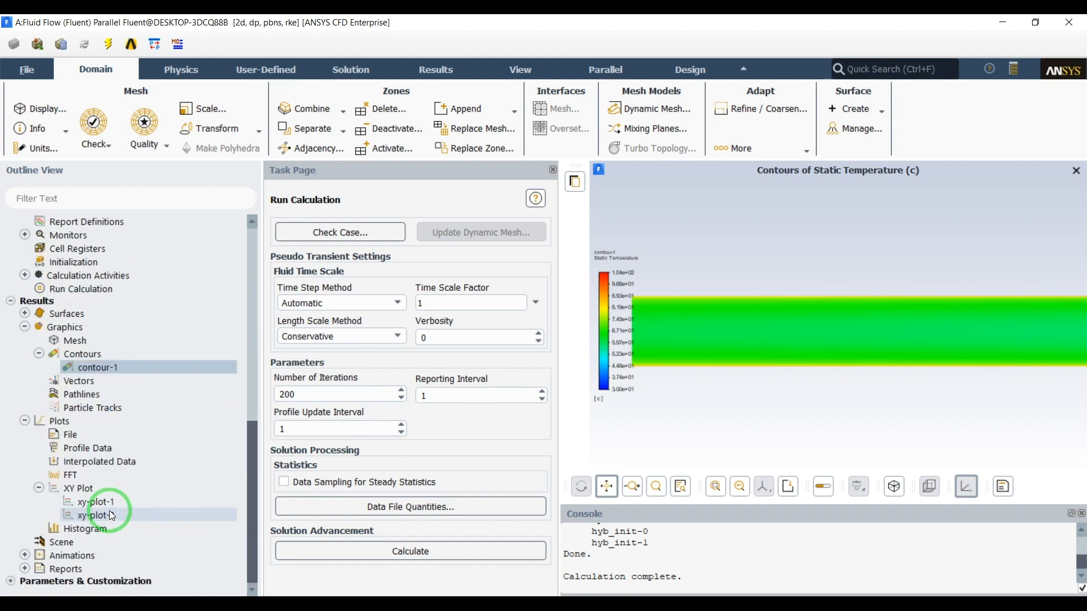
pyautogui.doubleClick(103, 504)
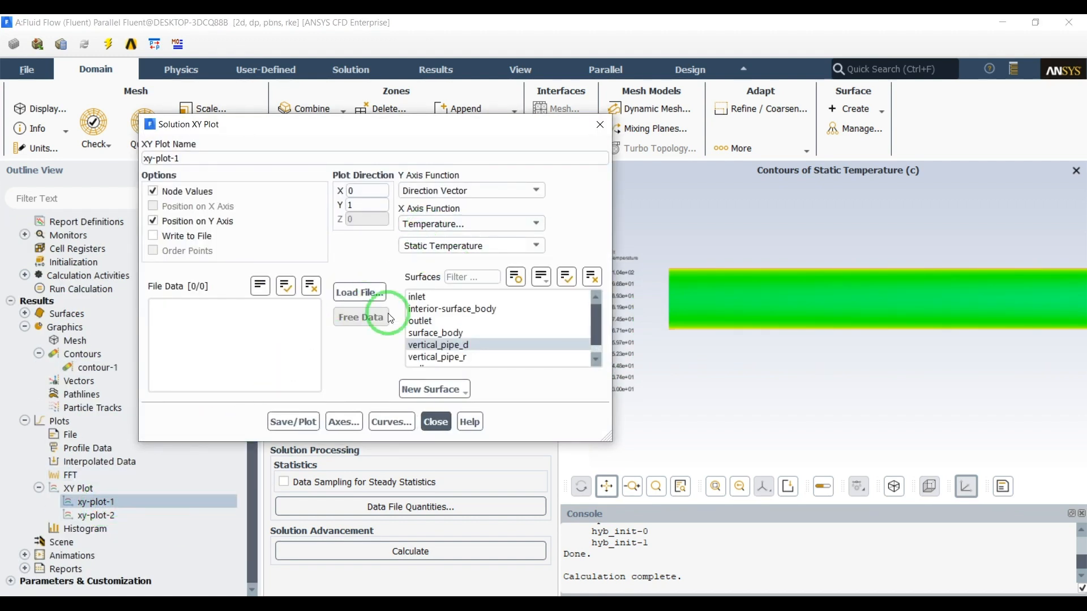
pyautogui.click(290, 422)
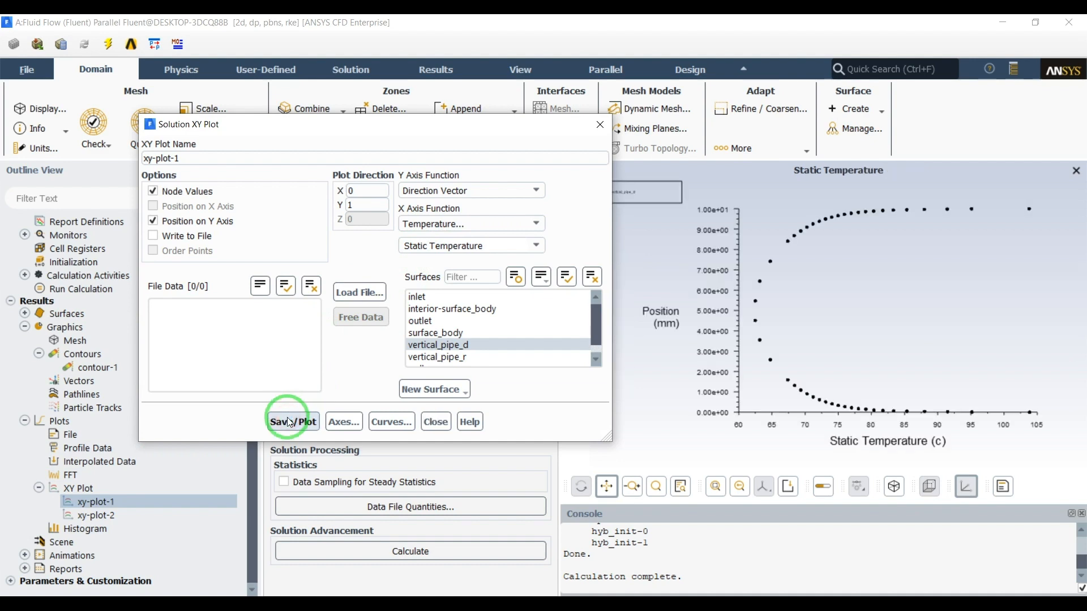
# Write the temperature profile to an XY file named t_10e6q in the user_files folder and close the plot setup.
pyautogui.click(187, 237)
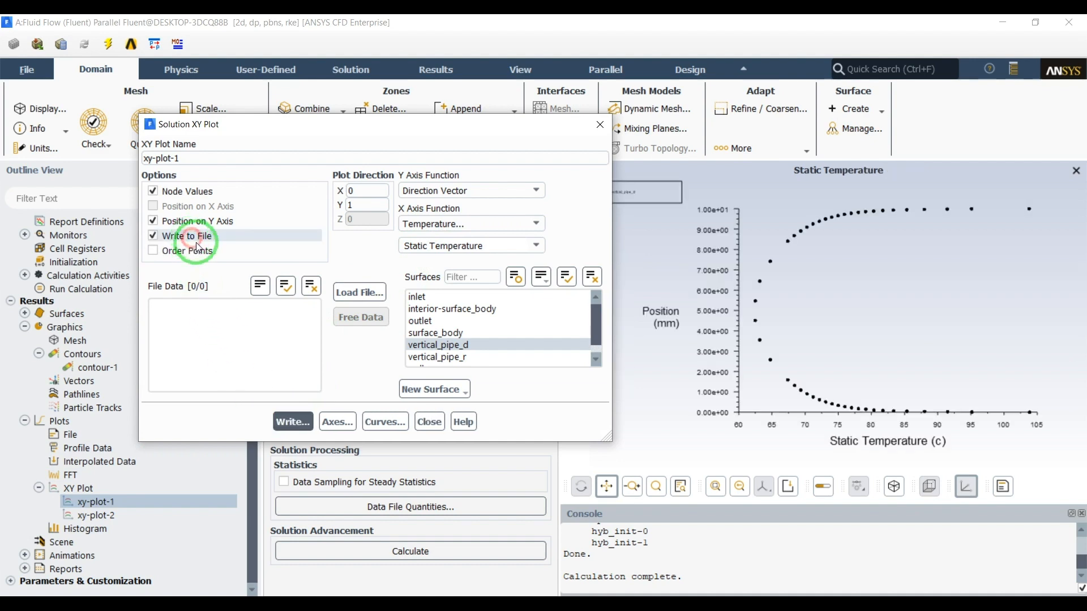
pyautogui.click(300, 423)
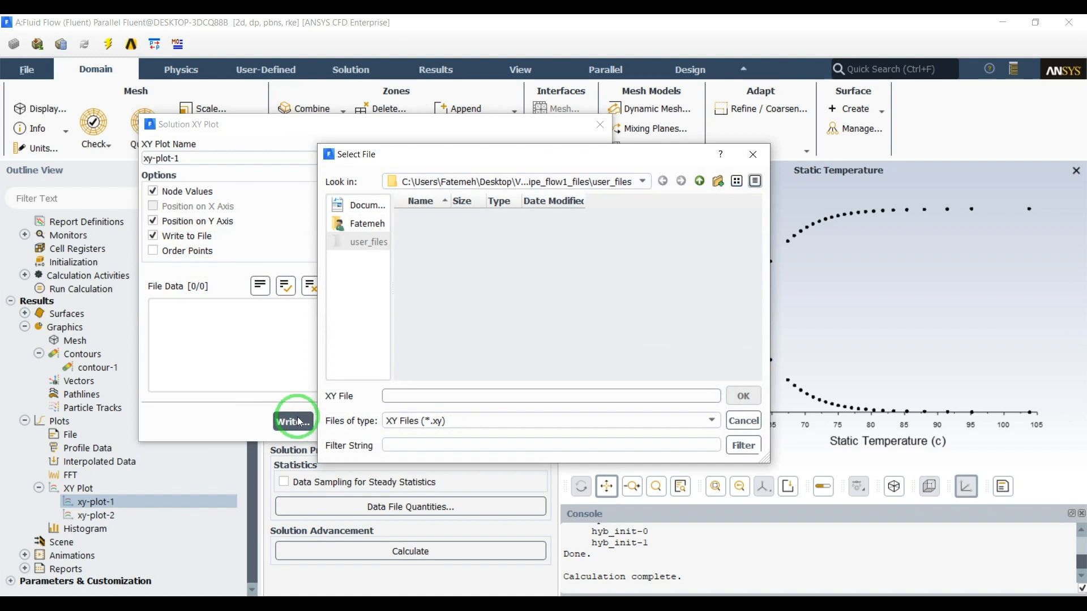
pyautogui.click(443, 361)
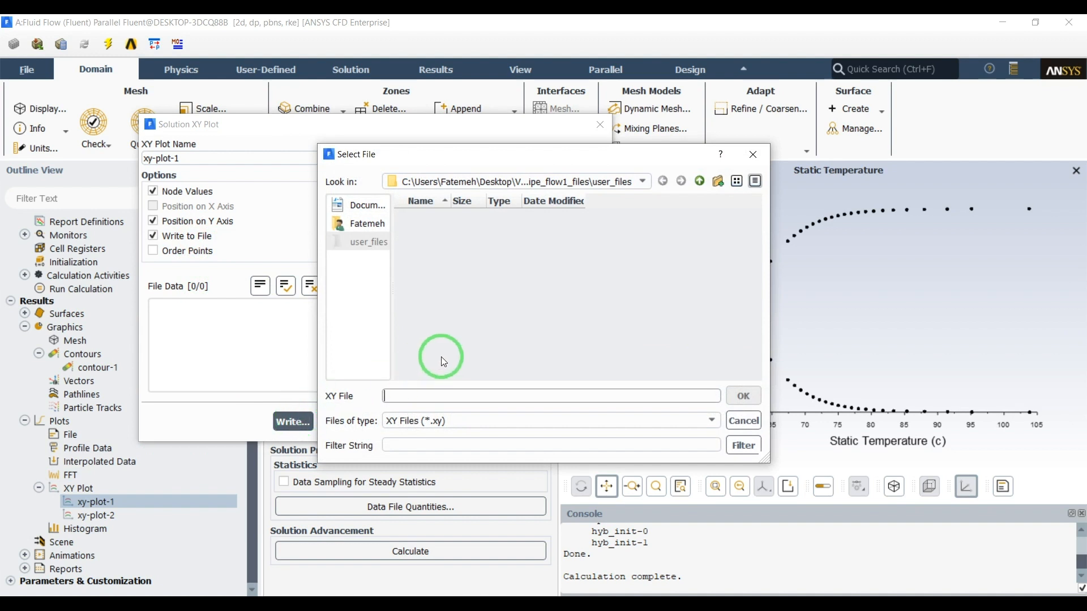
pyautogui.click(700, 181)
pyautogui.doubleClick(479, 256)
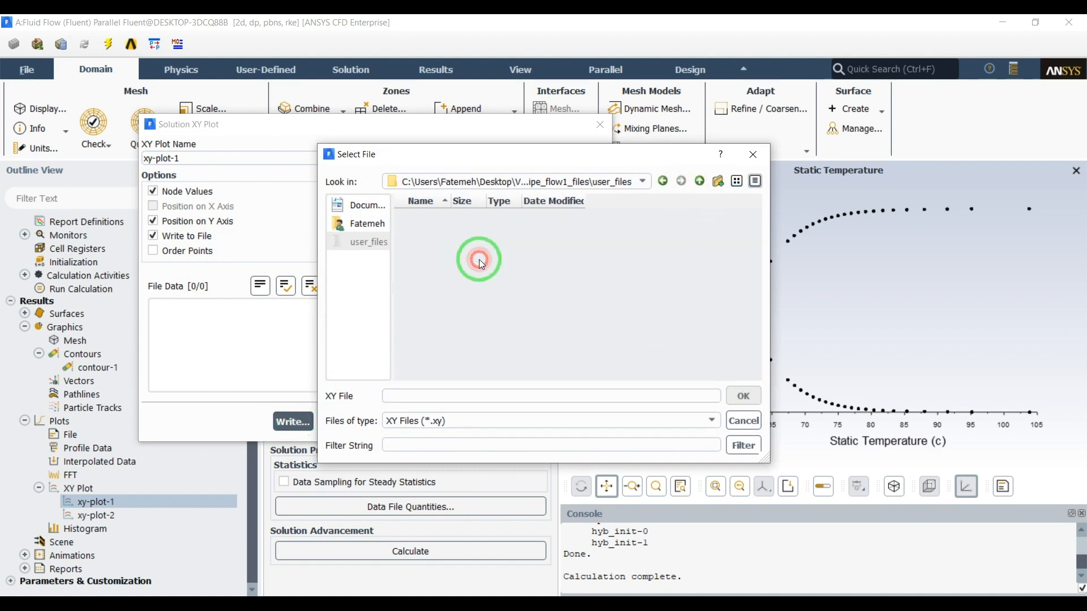
pyautogui.click(431, 394)
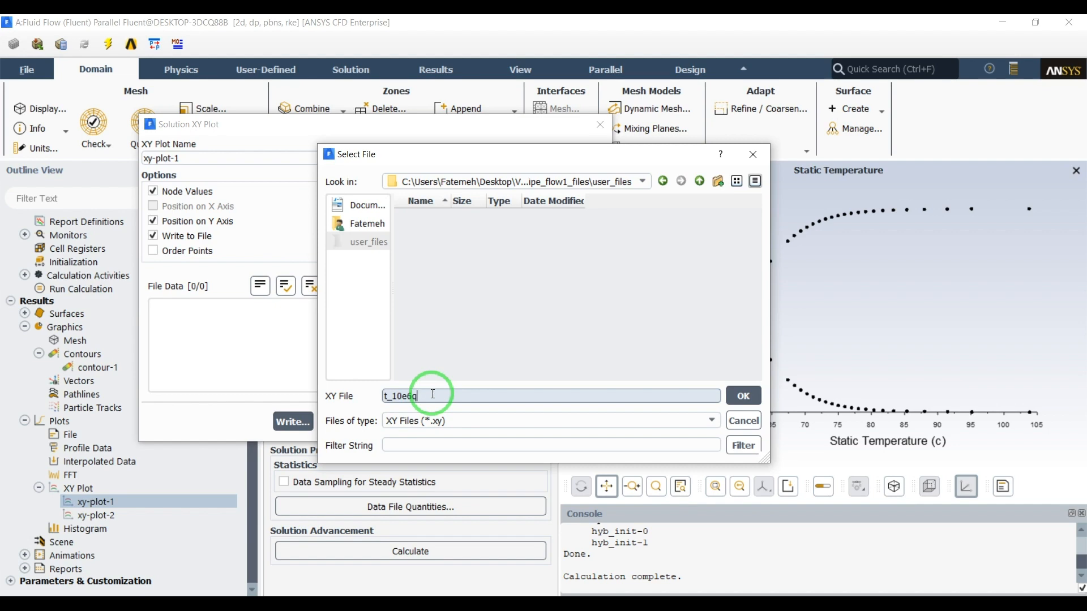
pyautogui.press('Return')
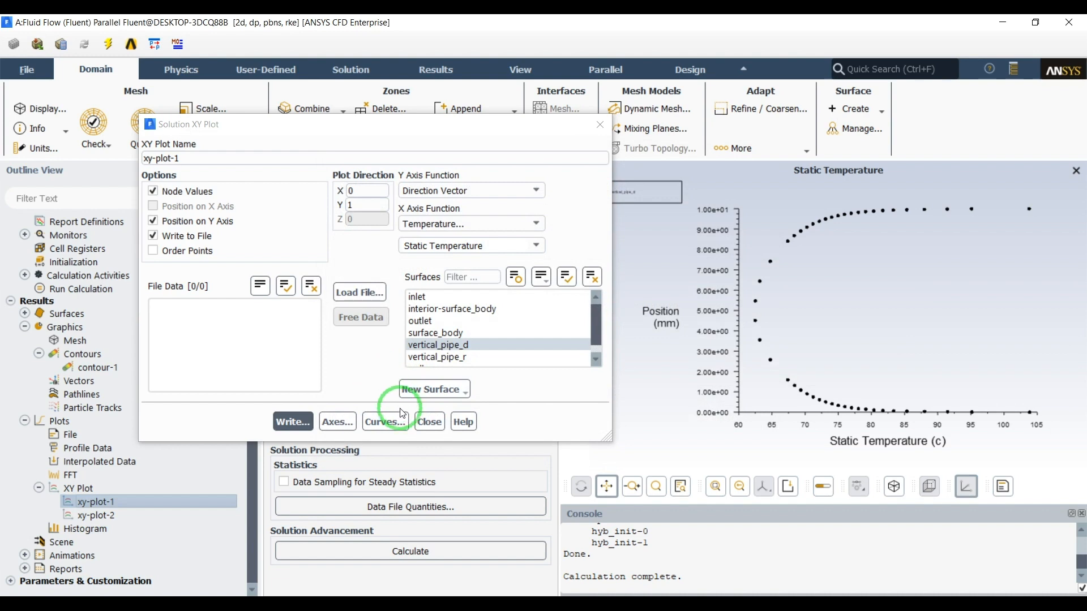
pyautogui.click(428, 422)
# Replot the velocity magnitude of xy-plot-2 and write it to an XY file named v_10e6q in the user_files folder, closing the plot setup.
pyautogui.doubleClick(138, 513)
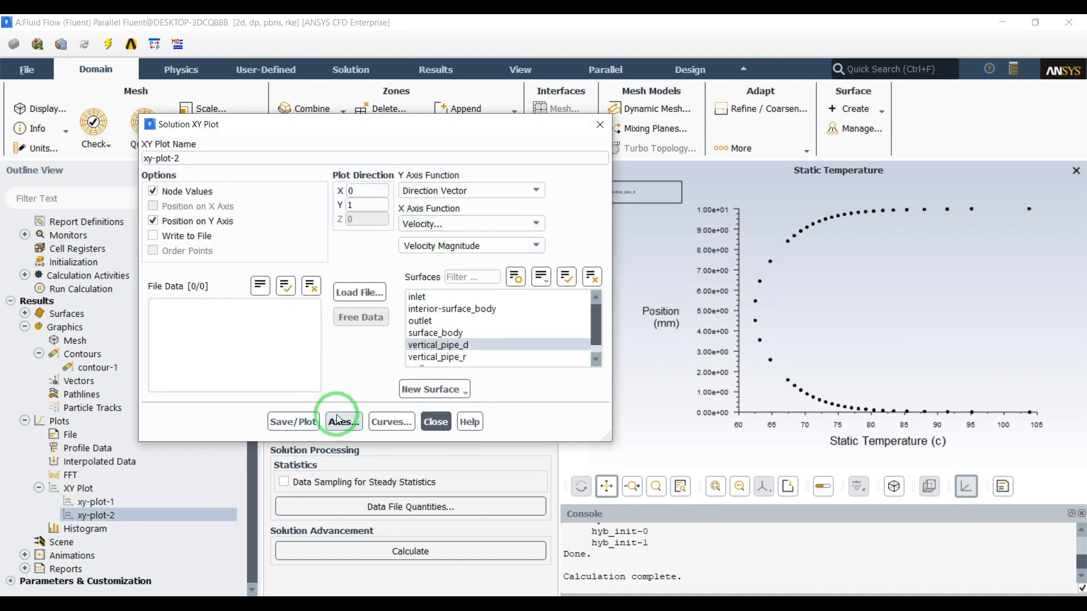
pyautogui.click(287, 422)
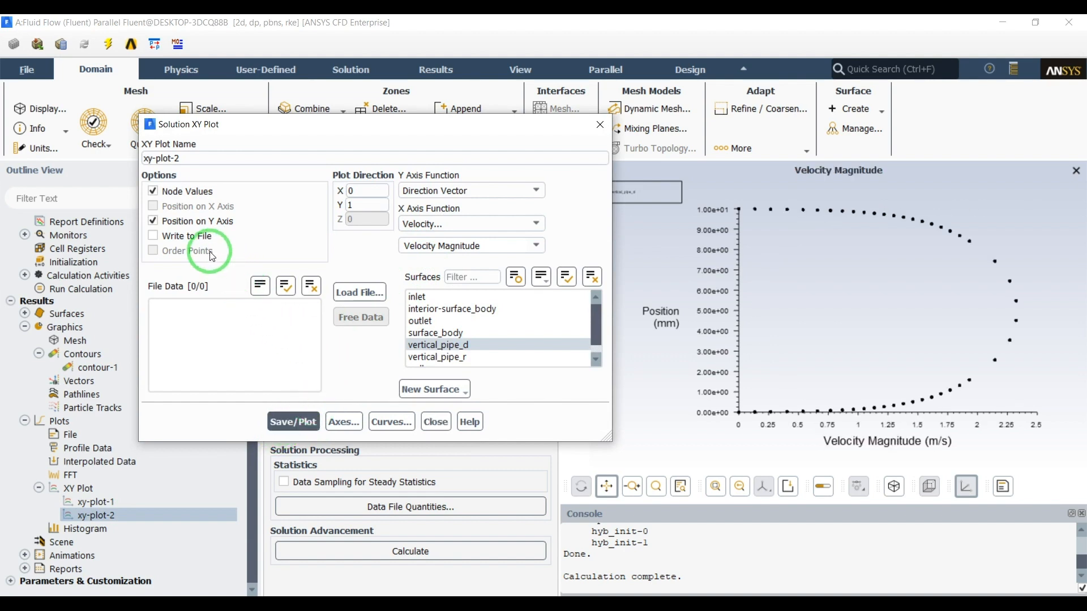
pyautogui.click(195, 236)
pyautogui.click(290, 420)
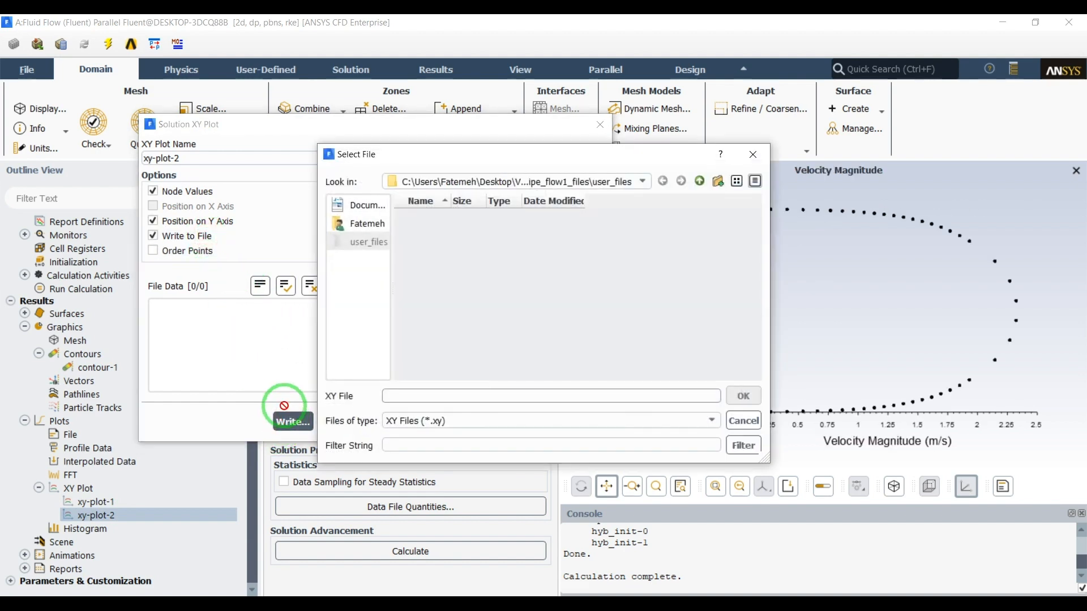
pyautogui.click(700, 181)
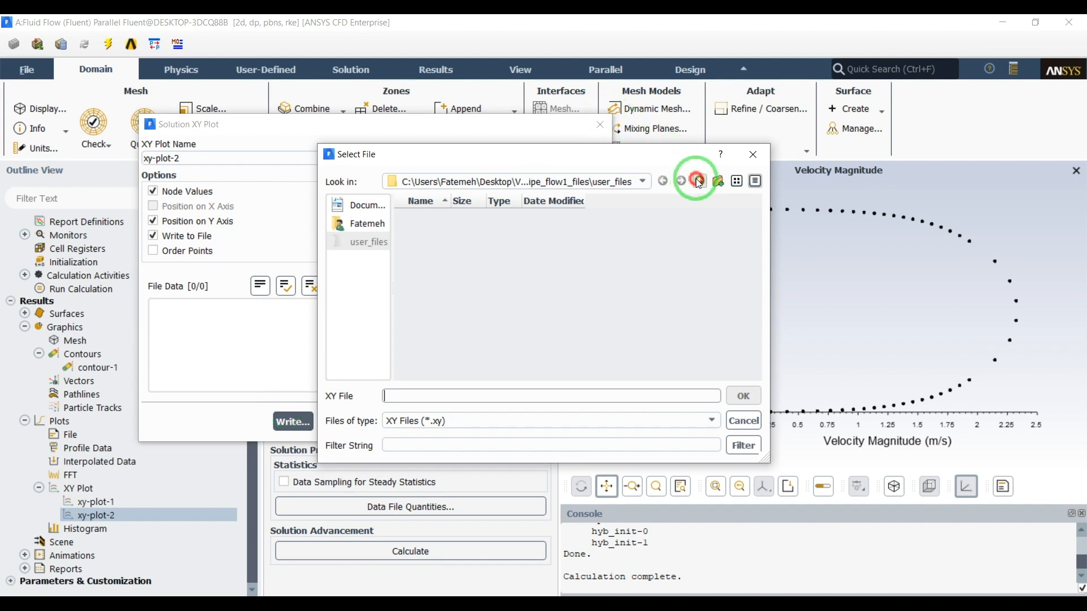
pyautogui.doubleClick(444, 256)
pyautogui.click(426, 395)
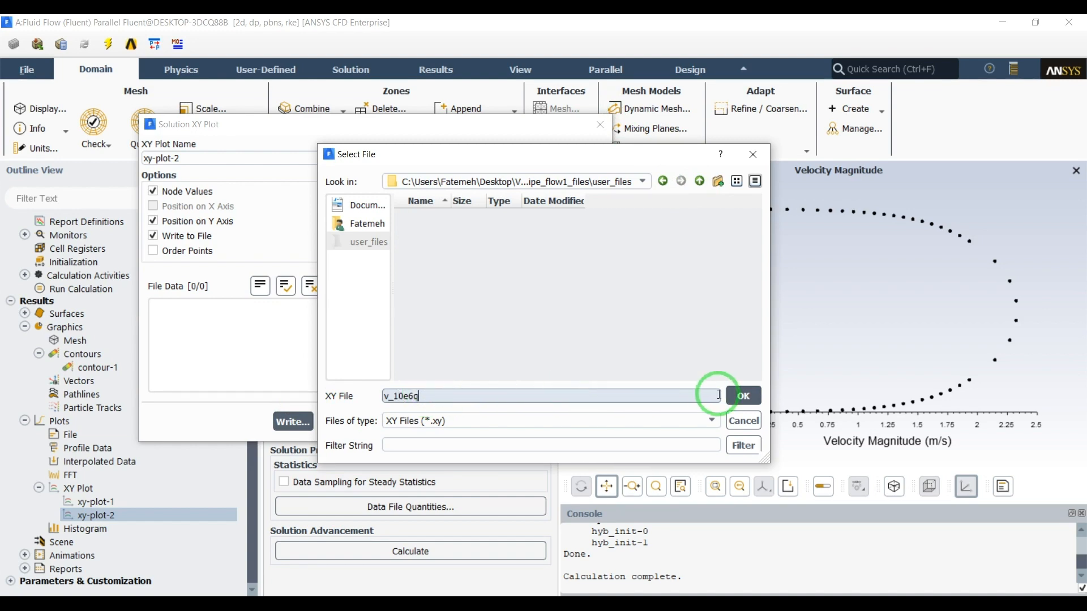
pyautogui.click(744, 396)
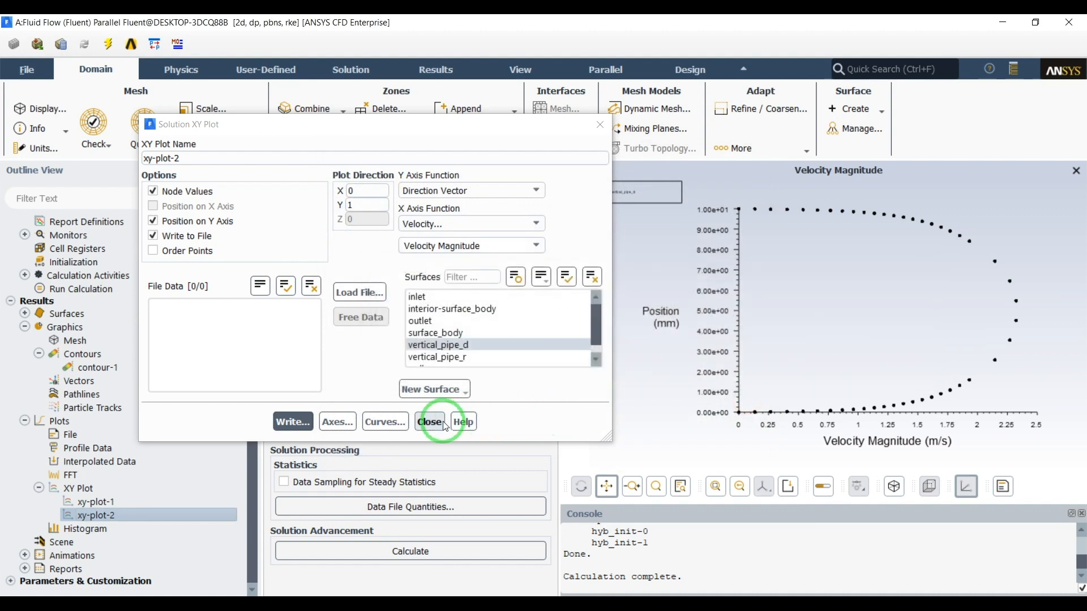
pyautogui.click(430, 422)
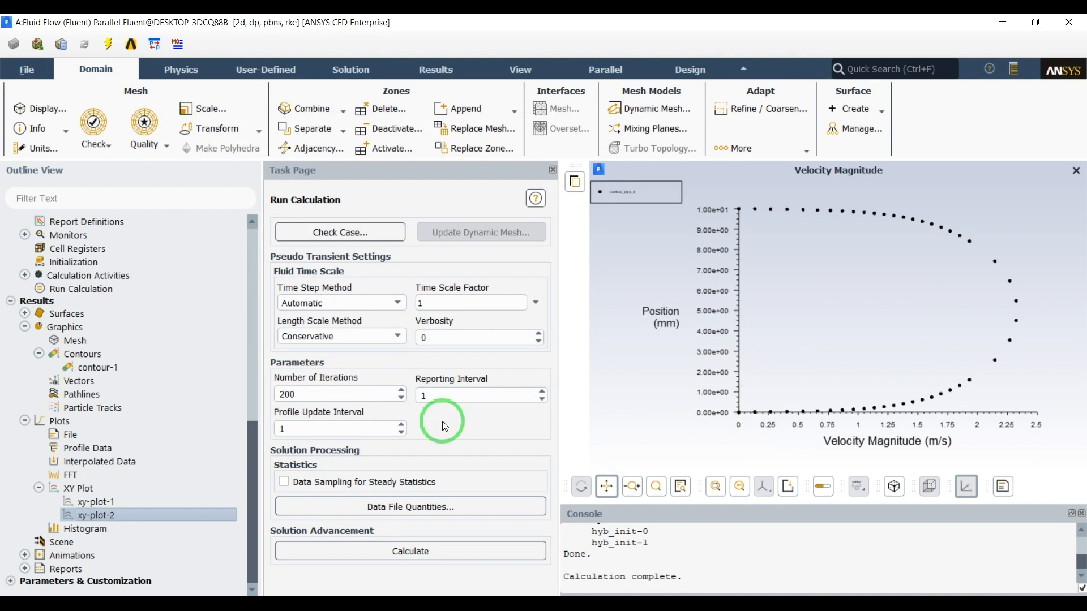
# Quit Fluent and confirm closing the application.
pyautogui.click(1068, 21)
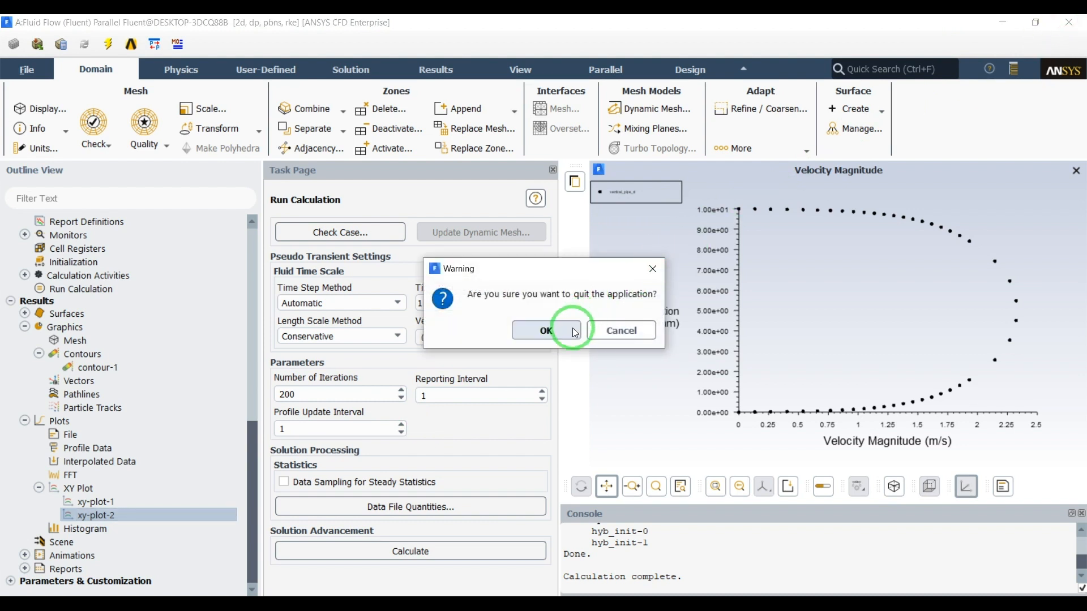
pyautogui.click(575, 332)
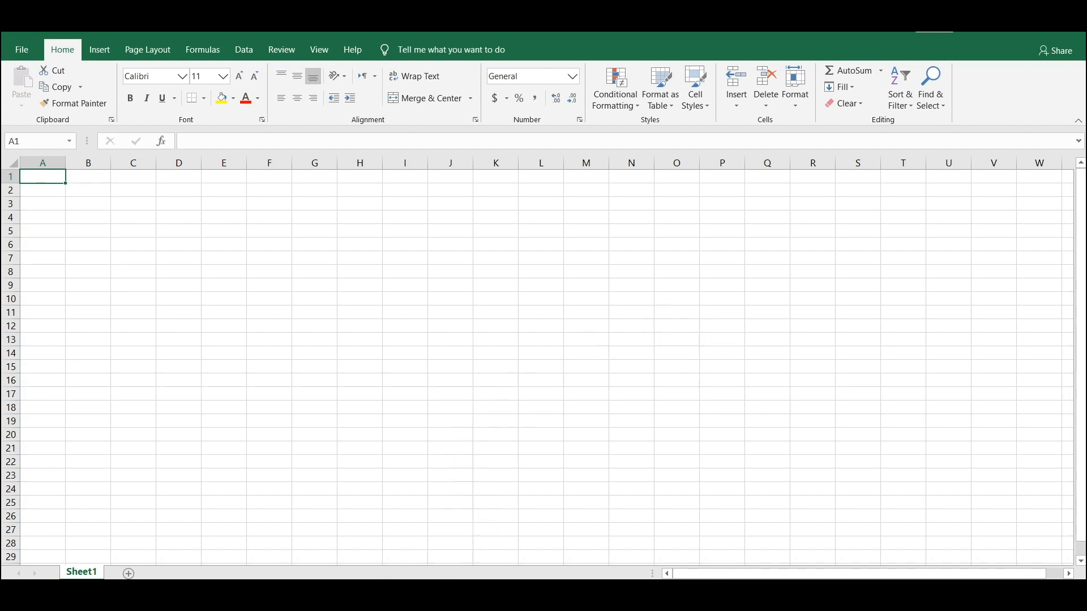
# Open t_100 in Notepad++, copy its temperature and position rows, and paste them into the Excel sheet starting at A1.
pyautogui.rightClick(334, 254)
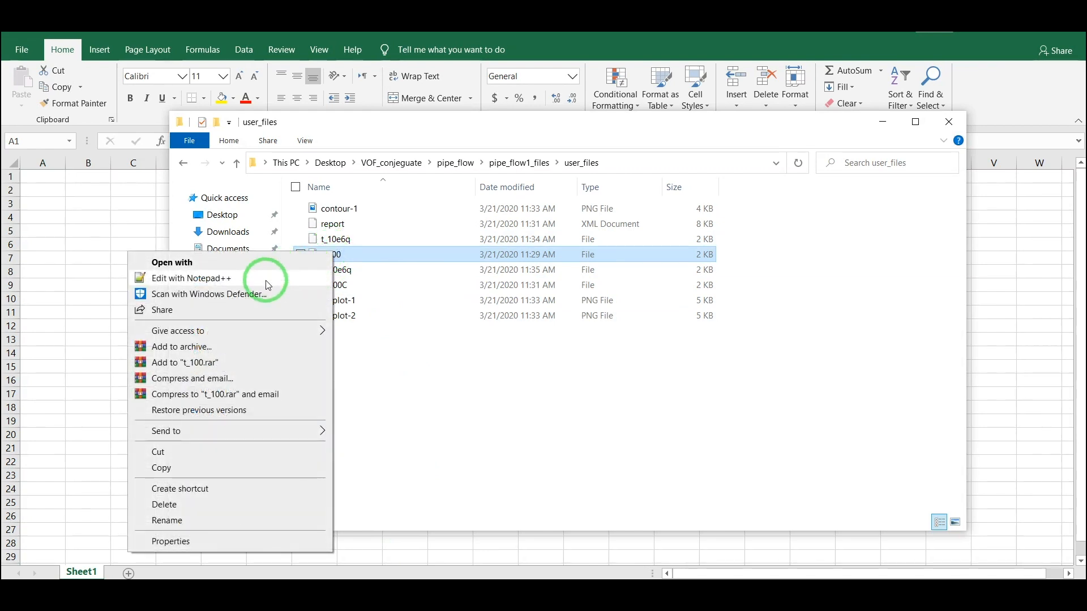
pyautogui.click(267, 279)
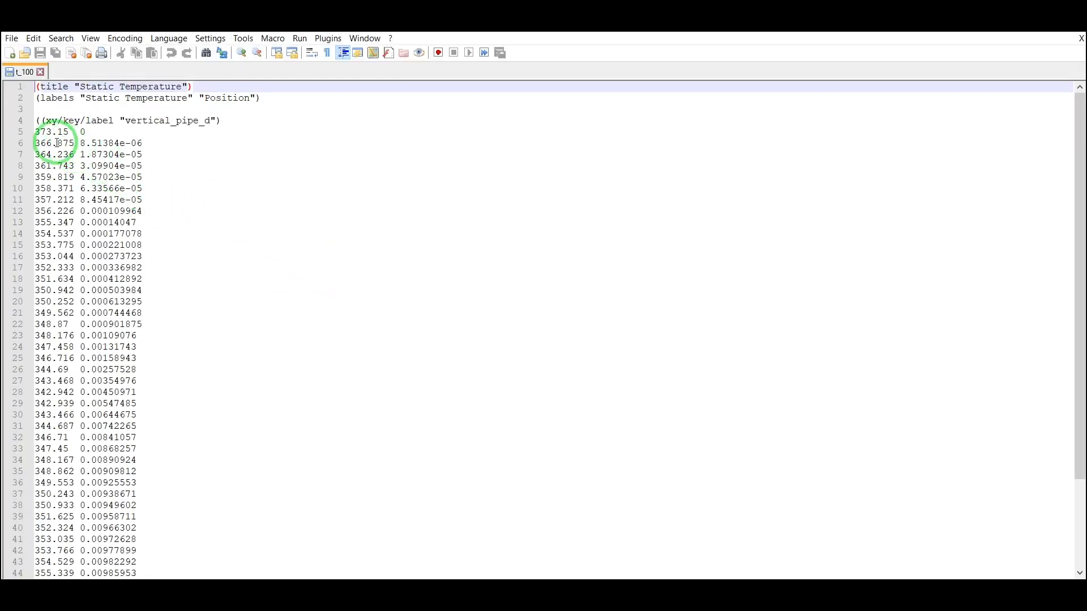
pyautogui.moveTo(36, 133); pyautogui.dragTo(162, 552)
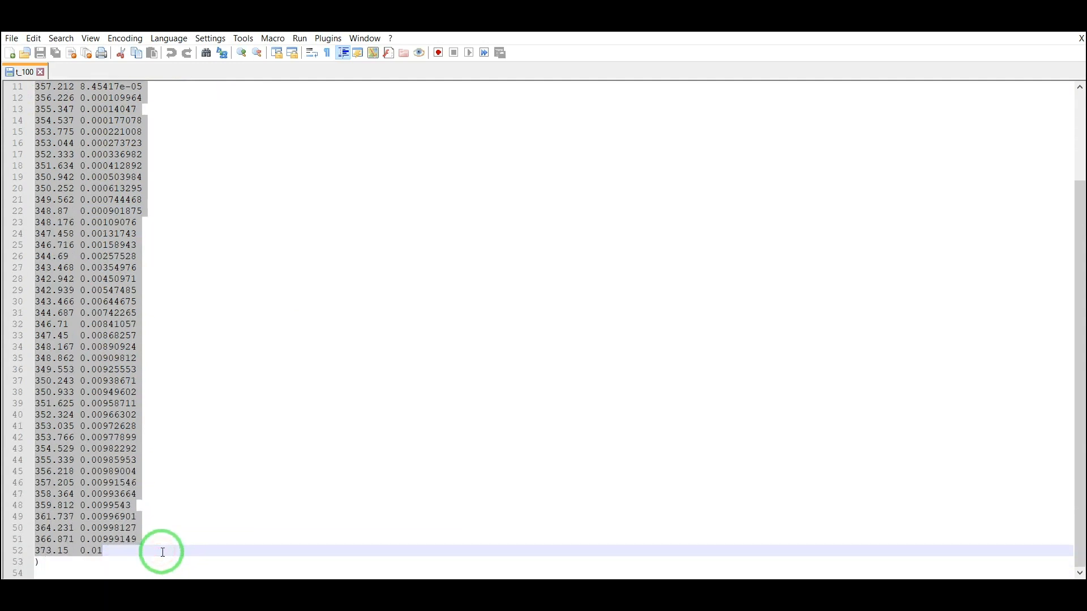
pyautogui.hotkey('alt', 'Tab')
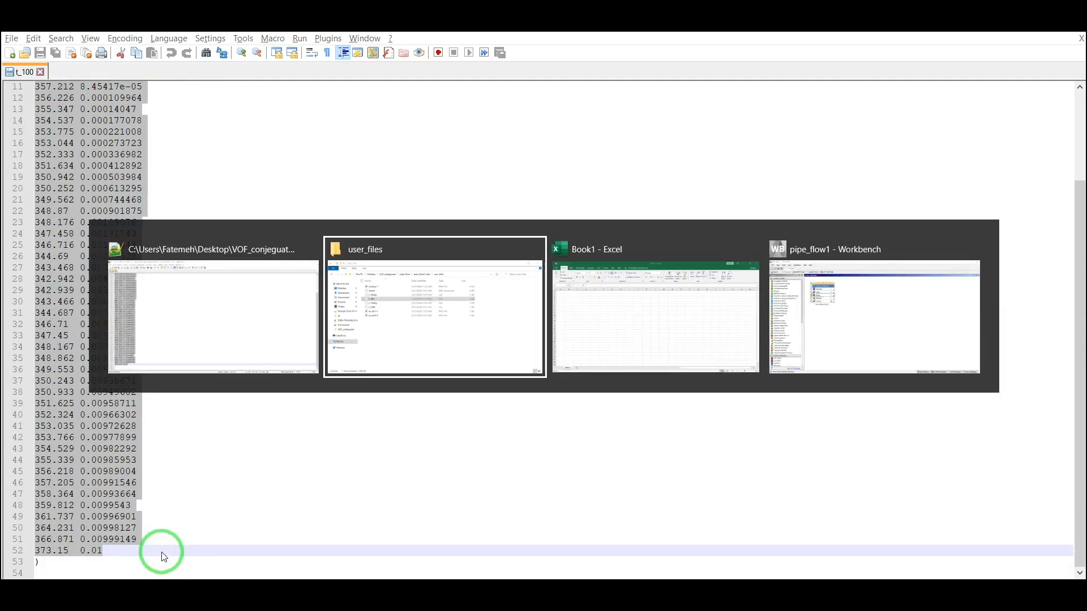
pyautogui.hotkey('alt', 'Tab')
pyautogui.hotkey('ctrl', 'v')
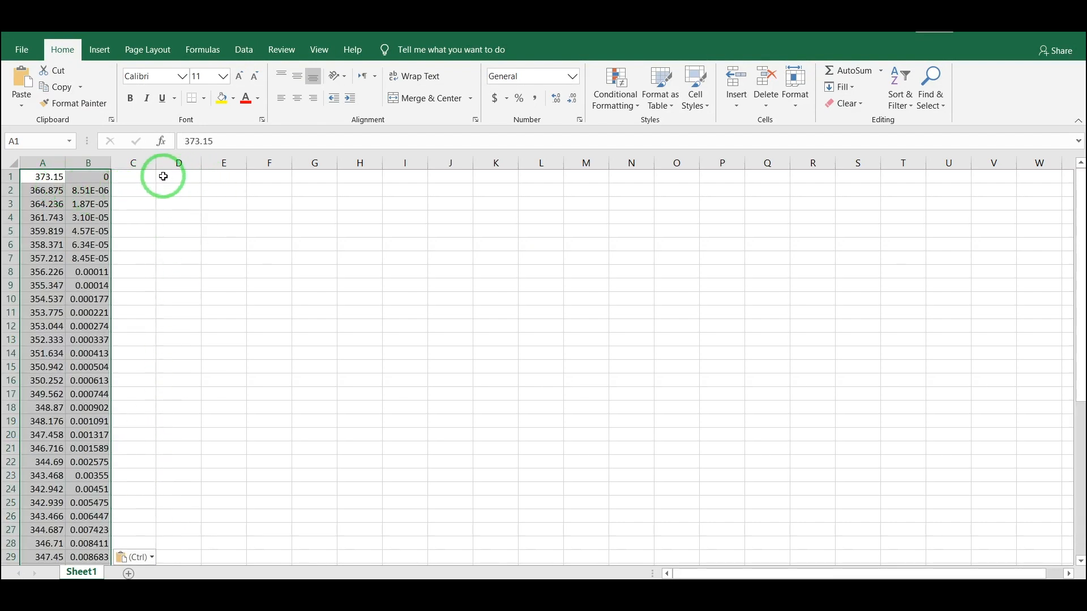
# Insert an empty row above the pasted data and label cell B1 T=100C.
pyautogui.click(13, 177)
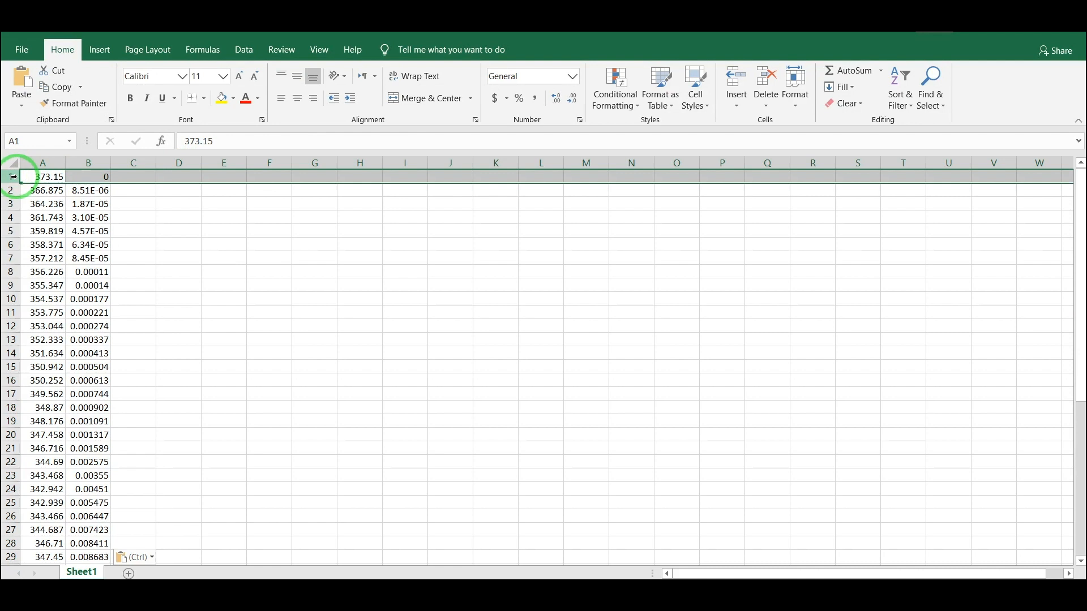
pyautogui.hotkey('ctrl', 'shift', '+')
pyautogui.click(79, 180)
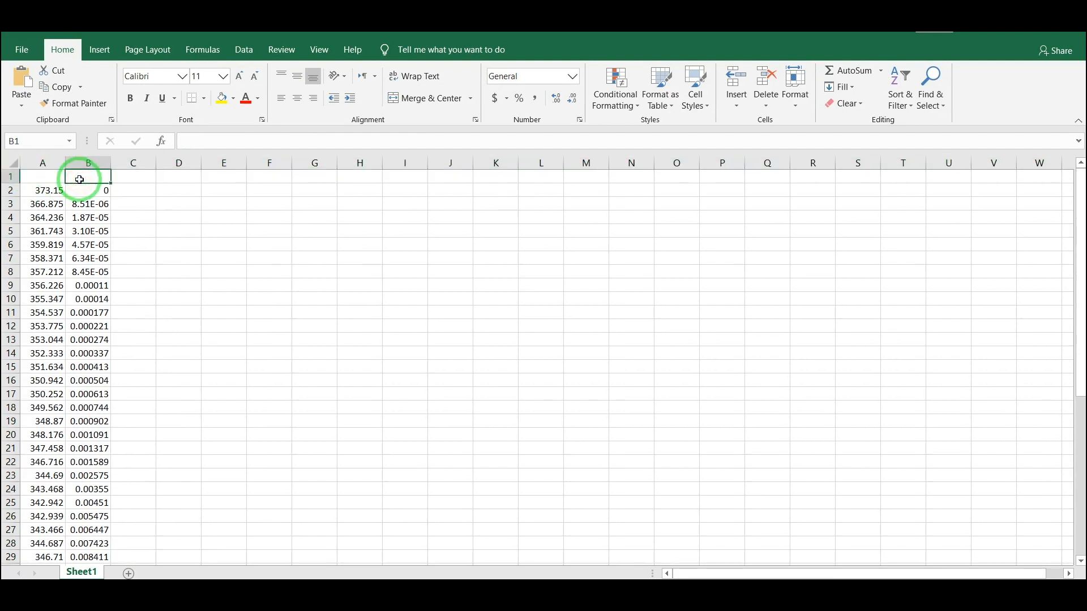
pyautogui.write('T=100C')
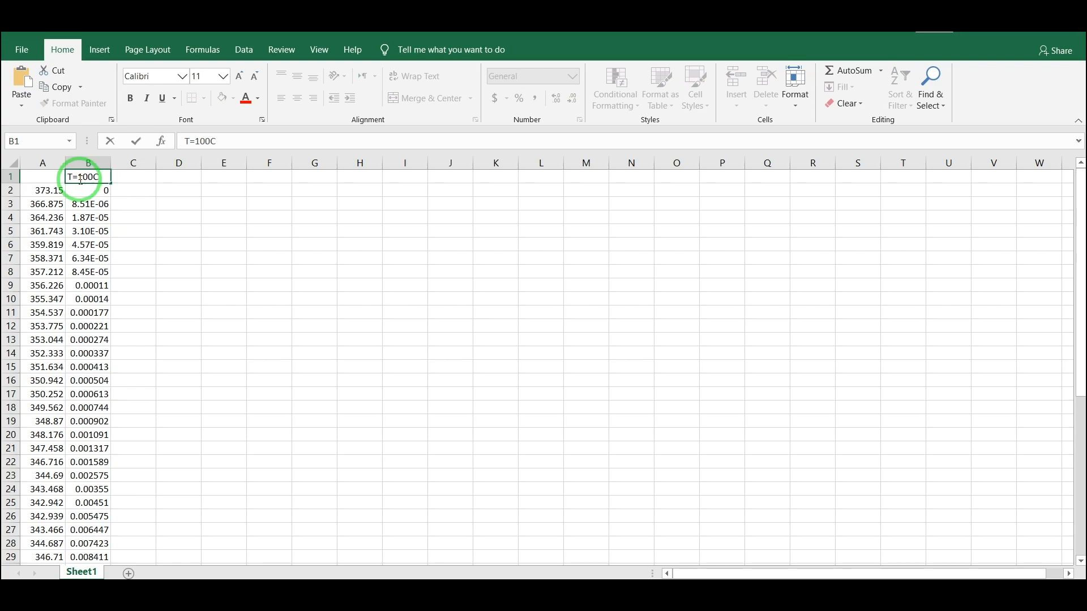
pyautogui.press('Tab')
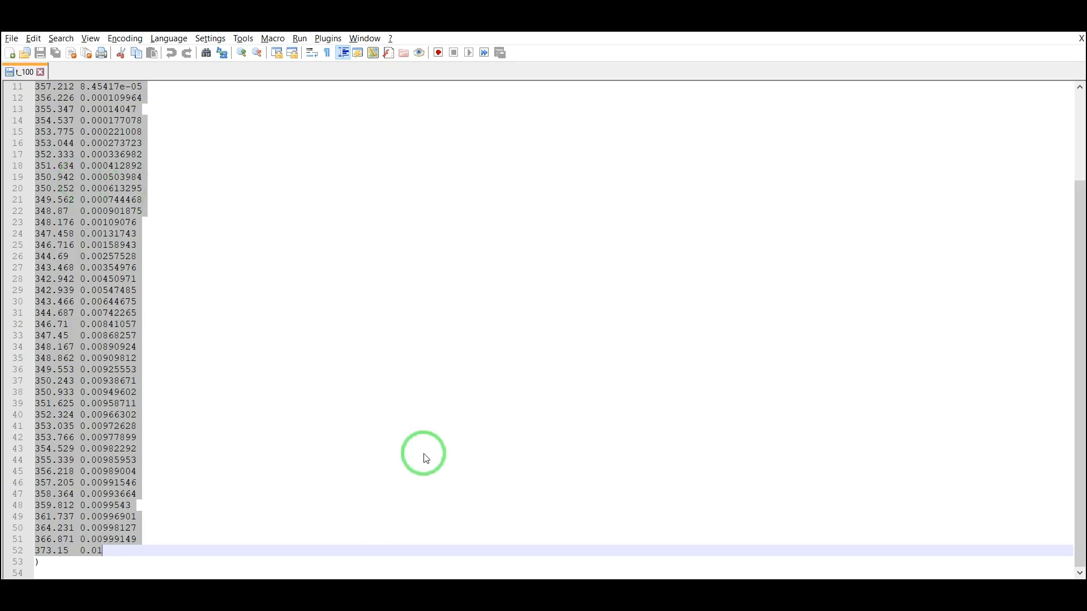
# Open t_10e6q from the user_files folder in Notepad++ and copy its numeric rows without the closing parenthesis.
pyautogui.click(395, 591)
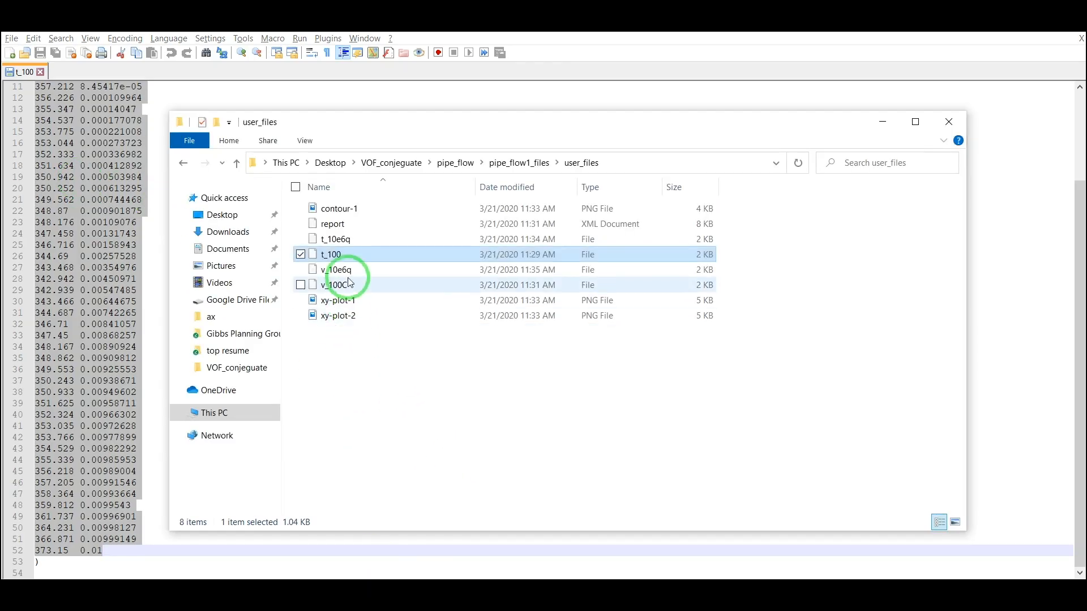
pyautogui.rightClick(348, 241)
pyautogui.click(287, 264)
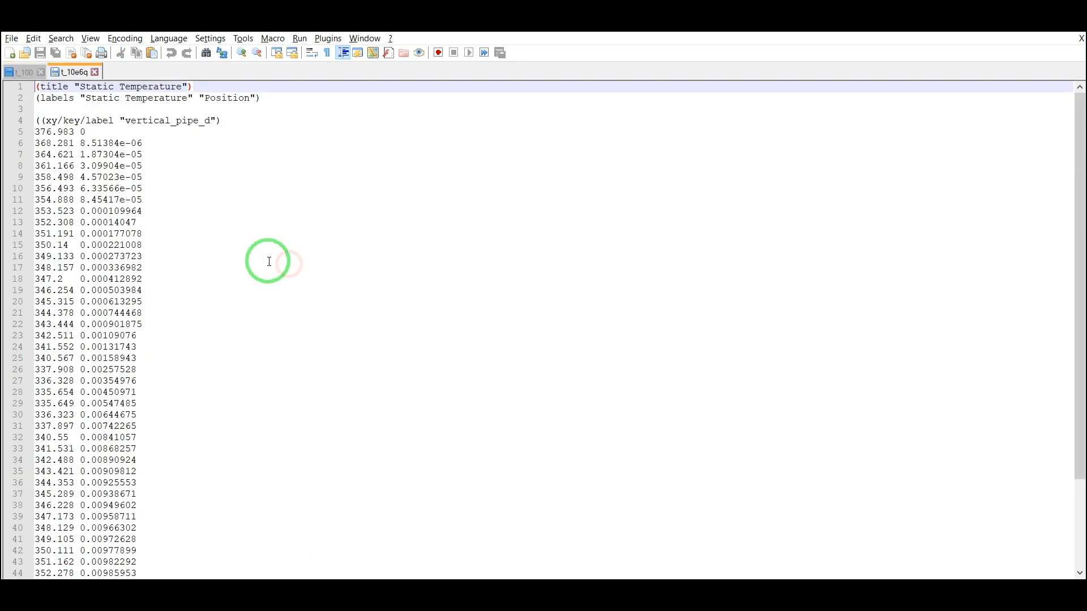
pyautogui.click(36, 132)
pyautogui.hotkey('ctrl', 'shift', 'End')
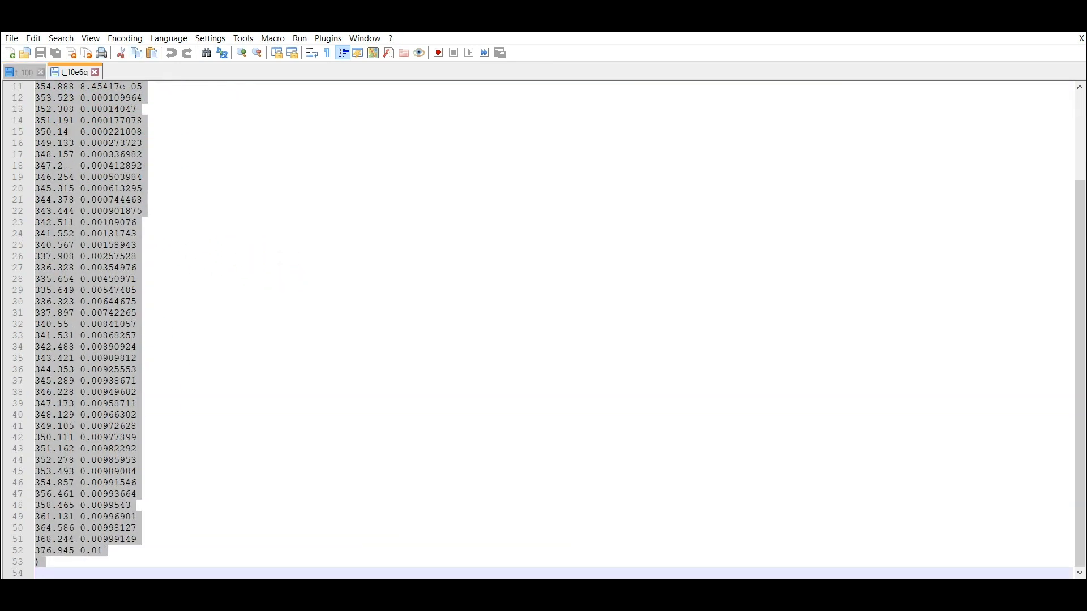
pyautogui.keyDown('shift'); pyautogui.click(231, 550); pyautogui.keyUp('shift')
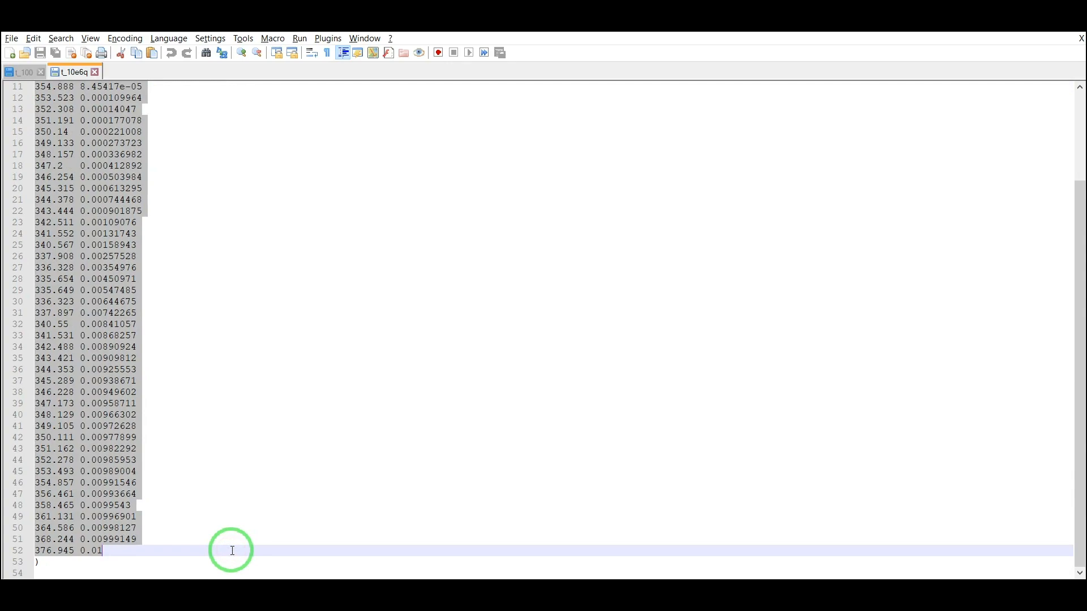
# Switch to Excel and paste the copied t_10e6q data beside the first data set, starting at C2.
pyautogui.hotkey('alt', 'Tab')
pyautogui.hotkey('alt', 'Tab')
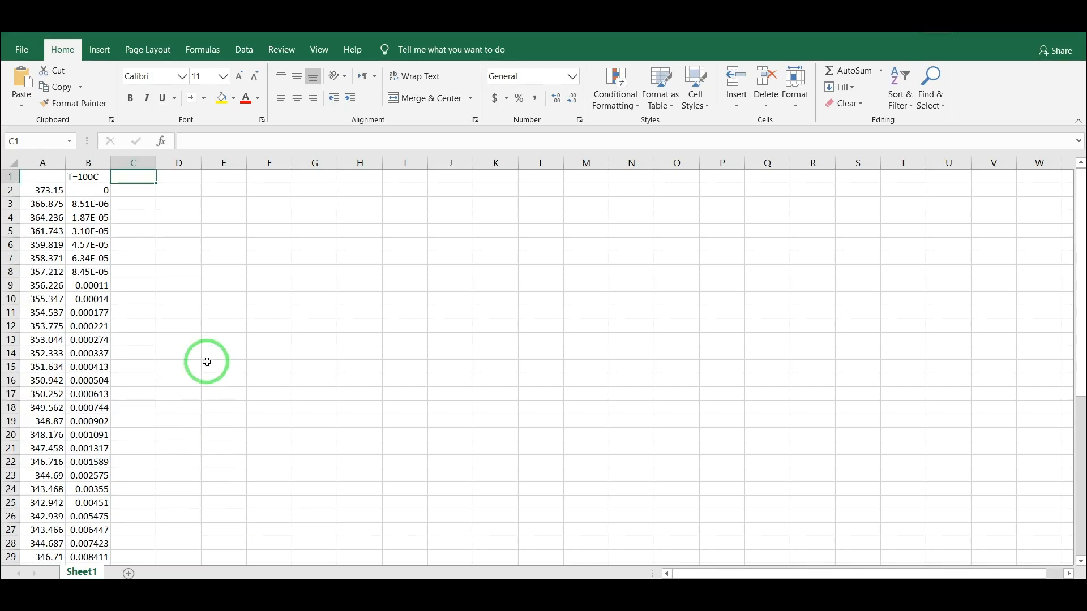
pyautogui.hotkey('ctrl', 'v')
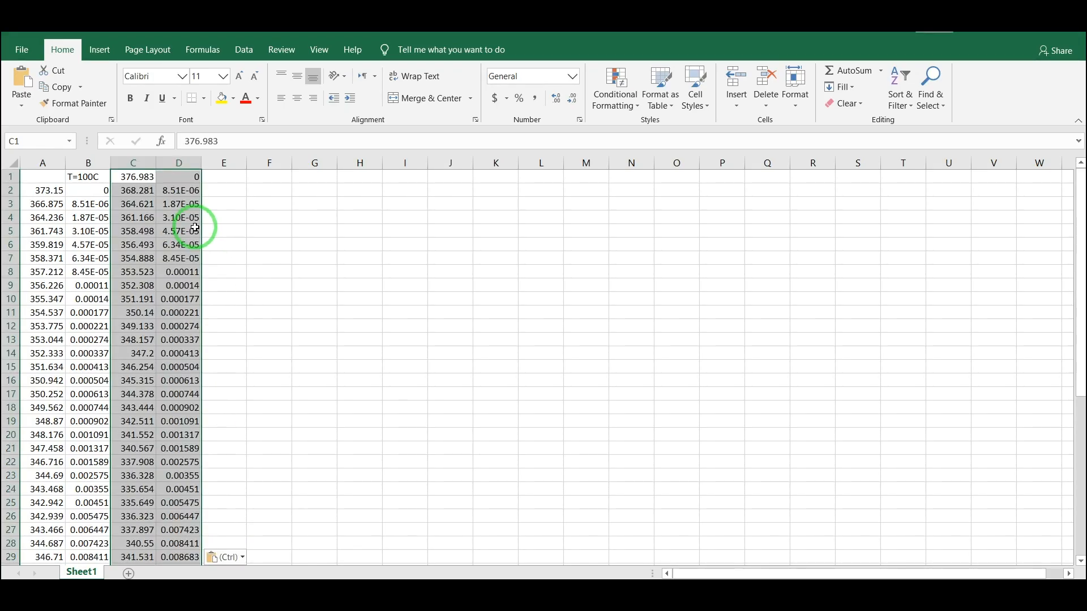
pyautogui.hotkey('ctrl', 'z')
pyautogui.click(138, 190)
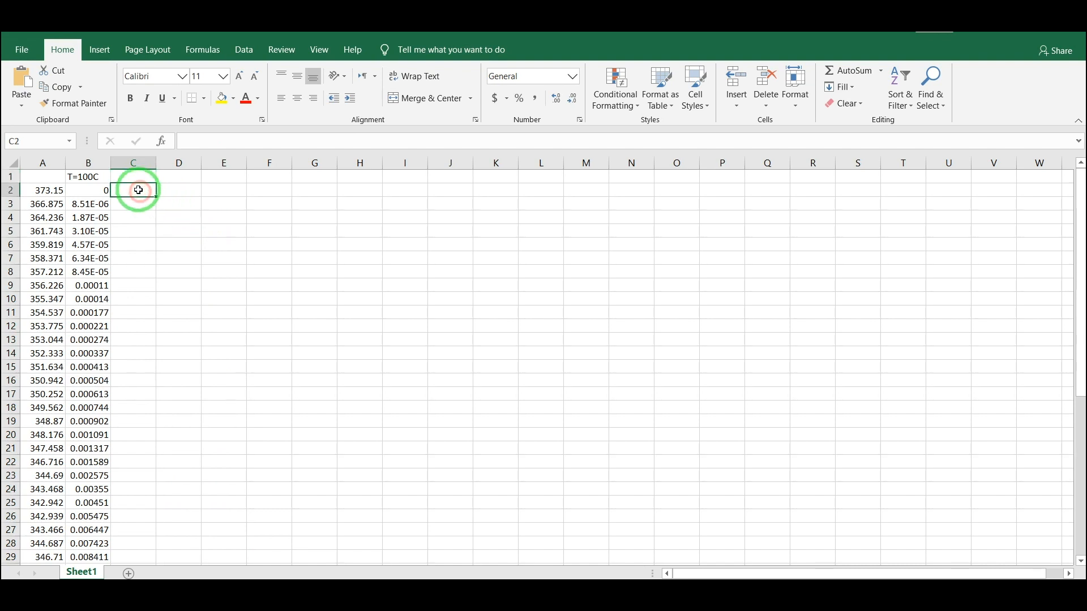
pyautogui.hotkey('ctrl', 'v')
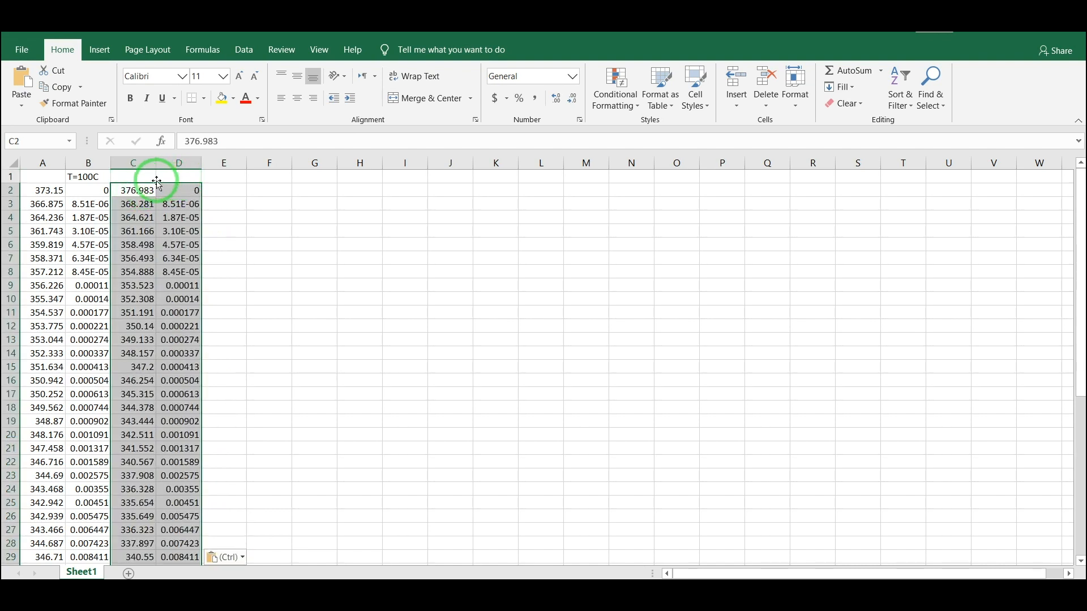
# Label the second data set Q=10e6 in cell D1.
pyautogui.click(95, 181)
pyautogui.moveTo(67, 179)
pyautogui.mouseDown()
pyautogui.moveTo(45, 182)
pyautogui.moveTo(80, 177)
pyautogui.mouseUp()
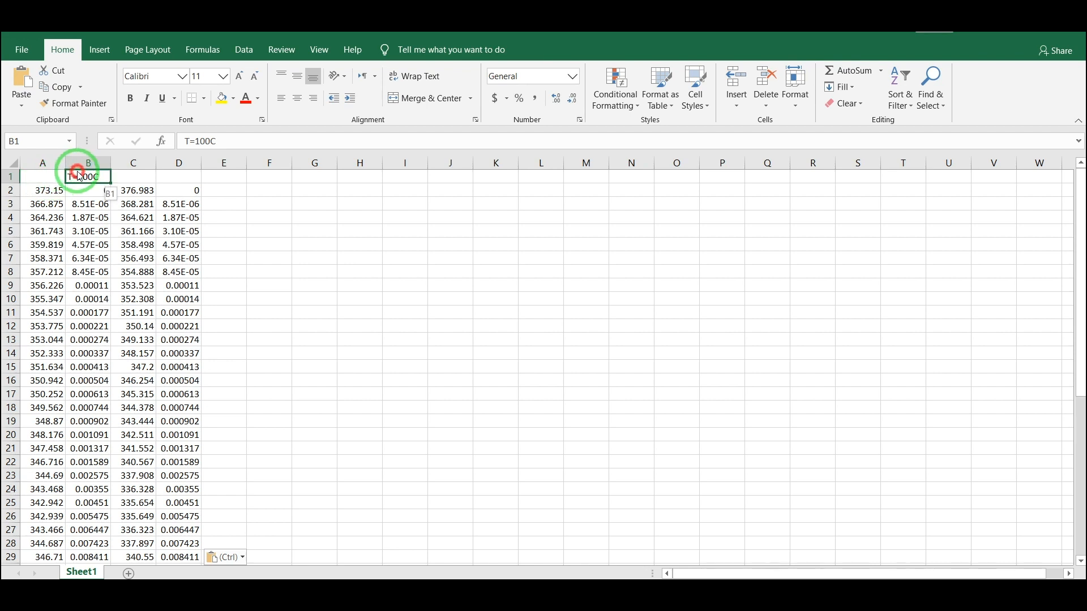
pyautogui.click(174, 177)
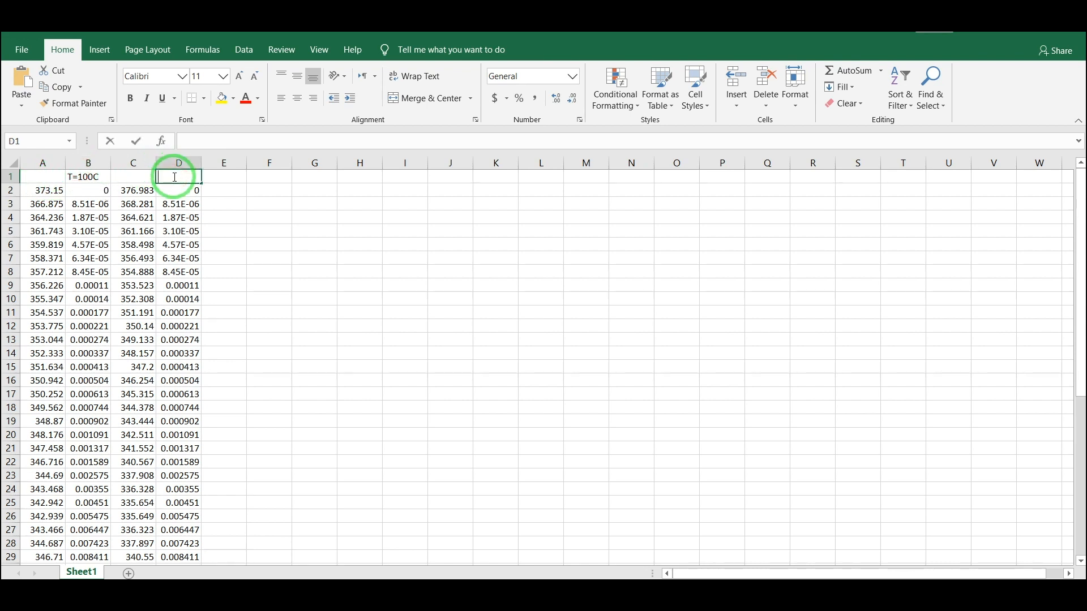
pyautogui.write('T')
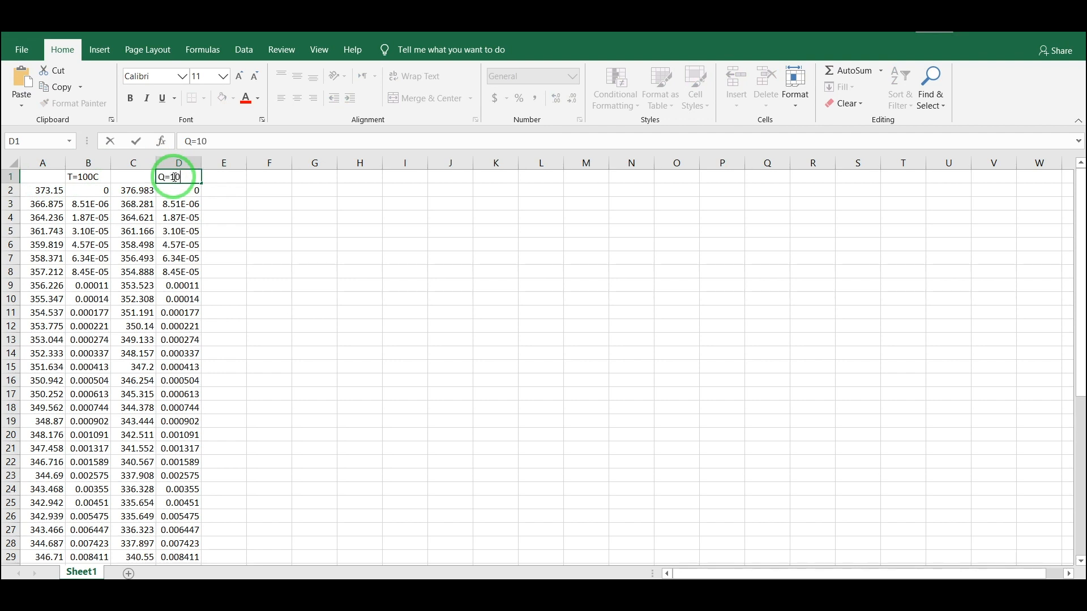
pyautogui.press('Return')
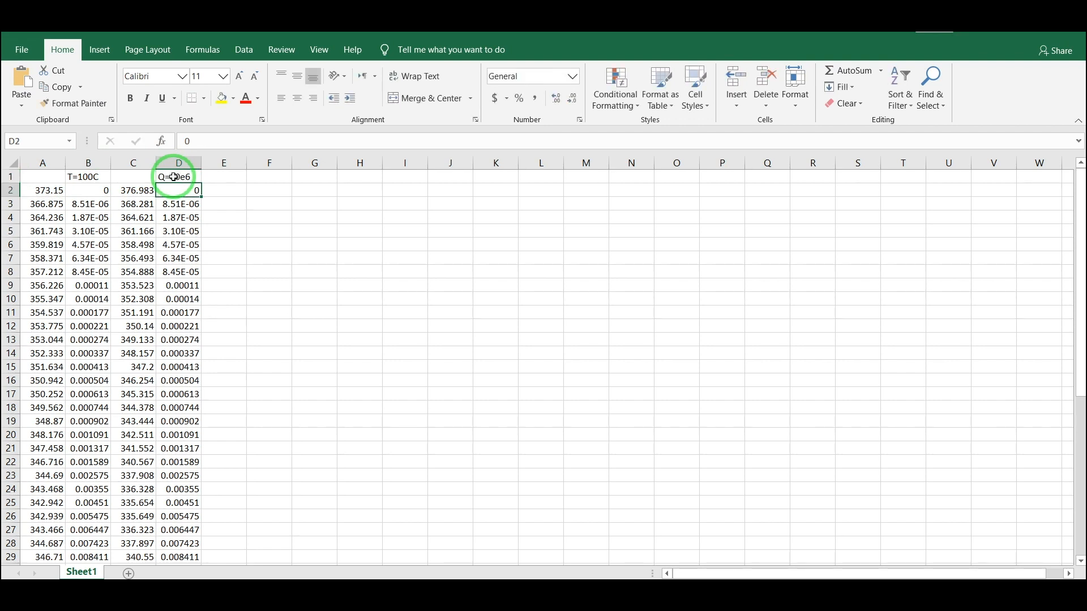
# Insert a scatter chart with smooth lines and markers from the T=100C data in A2:B49.
pyautogui.click(92, 195)
pyautogui.hotkey('ctrl', 'shift', 'Down')
pyautogui.hotkey('ctrl', 'shift', 'Left')
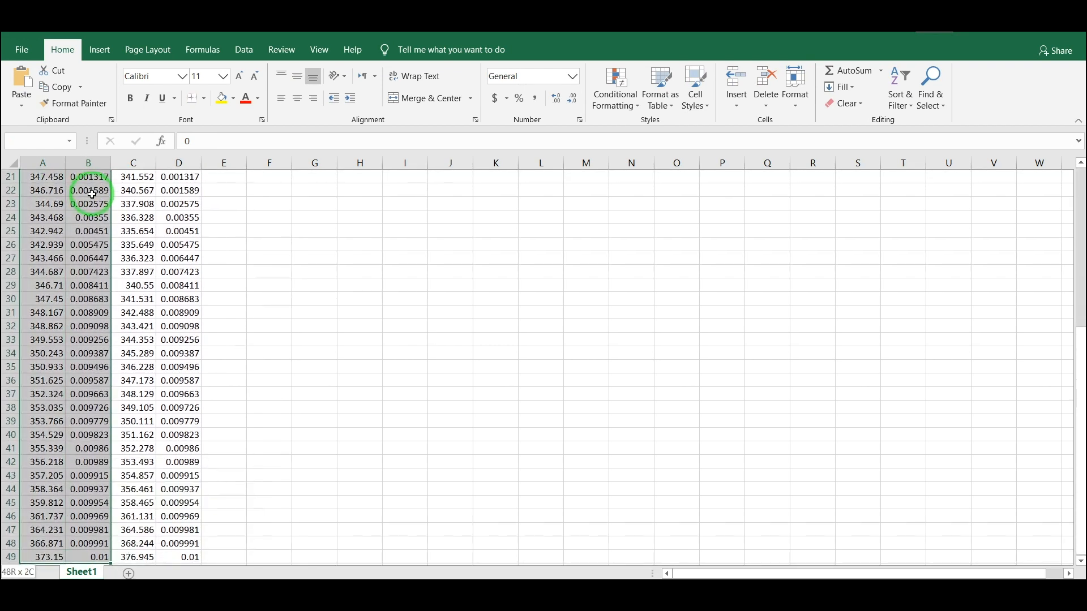
pyautogui.scroll(-1, 124, 196)
pyautogui.click(100, 50)
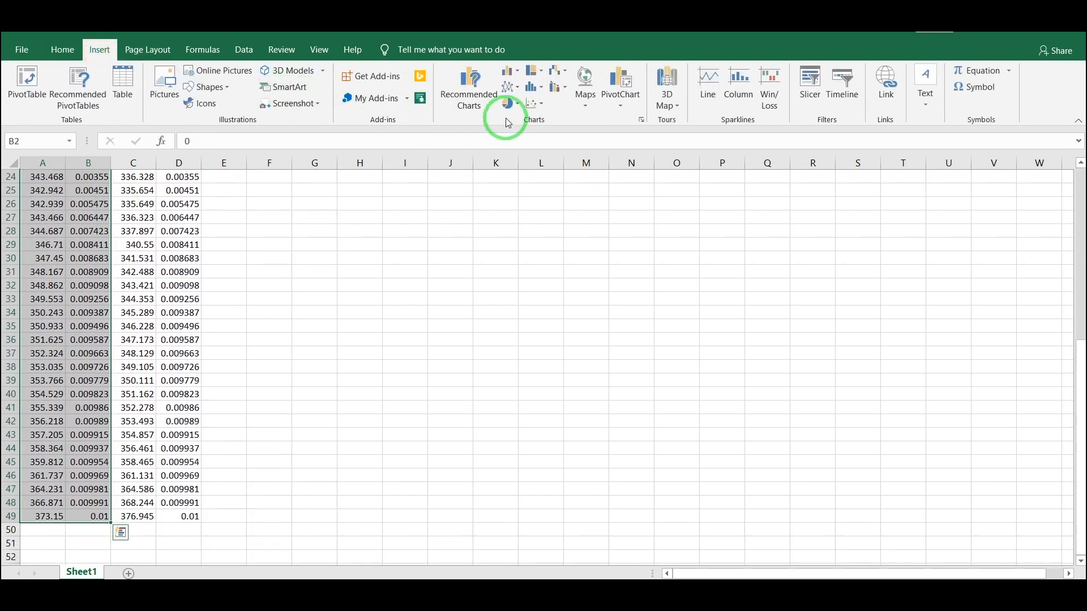
pyautogui.click(535, 103)
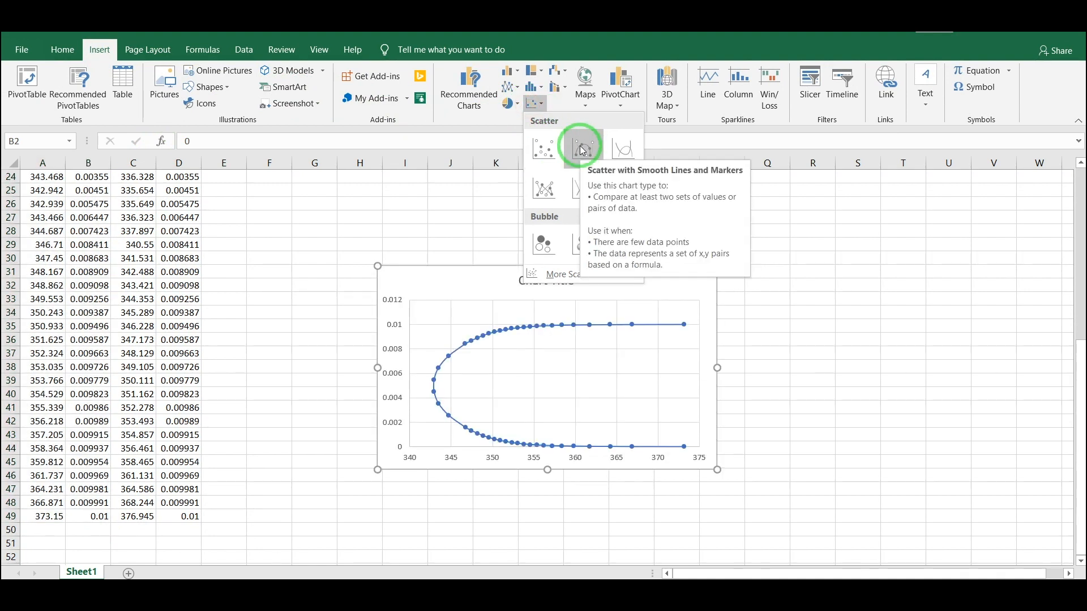
pyautogui.click(586, 148)
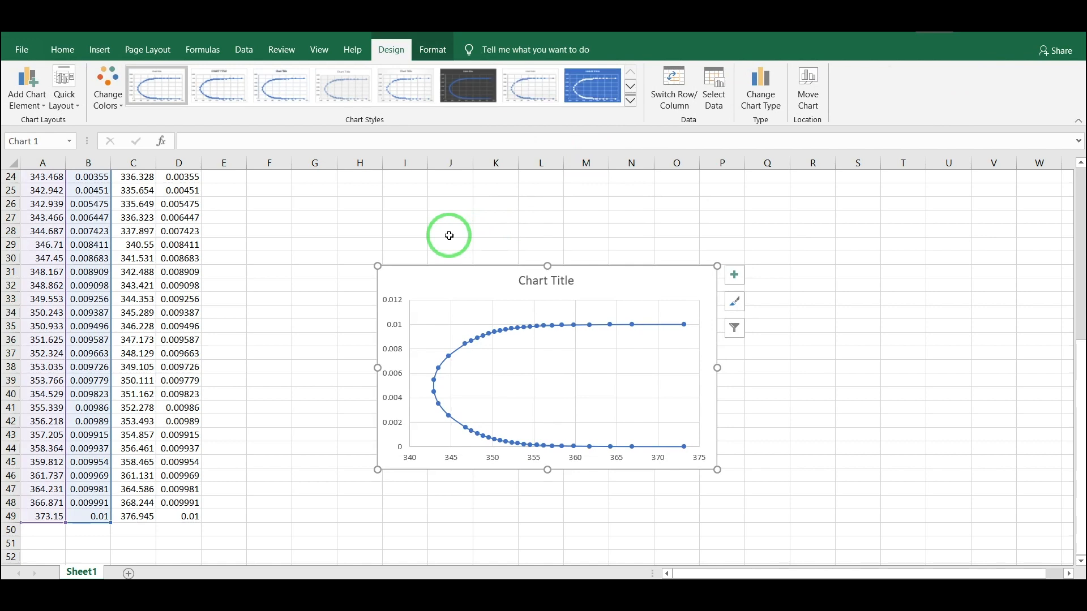
# Move the chart up beside the first data rows and enlarge it to span about columns H to S.
pyautogui.moveTo(476, 283); pyautogui.dragTo(474, 211)
pyautogui.scroll(8, 497, 254)
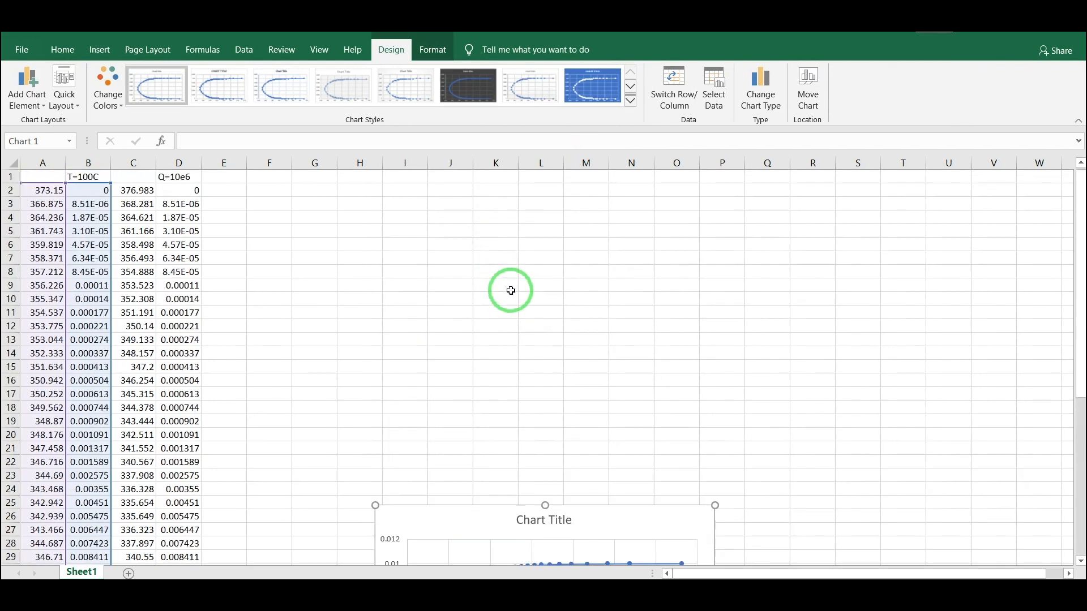
pyautogui.moveTo(475, 502); pyautogui.dragTo(459, 199)
pyautogui.moveTo(703, 402); pyautogui.dragTo(875, 507)
# Add a new series to the chart's data source, taking its name from cell D1.
pyautogui.rightClick(508, 271)
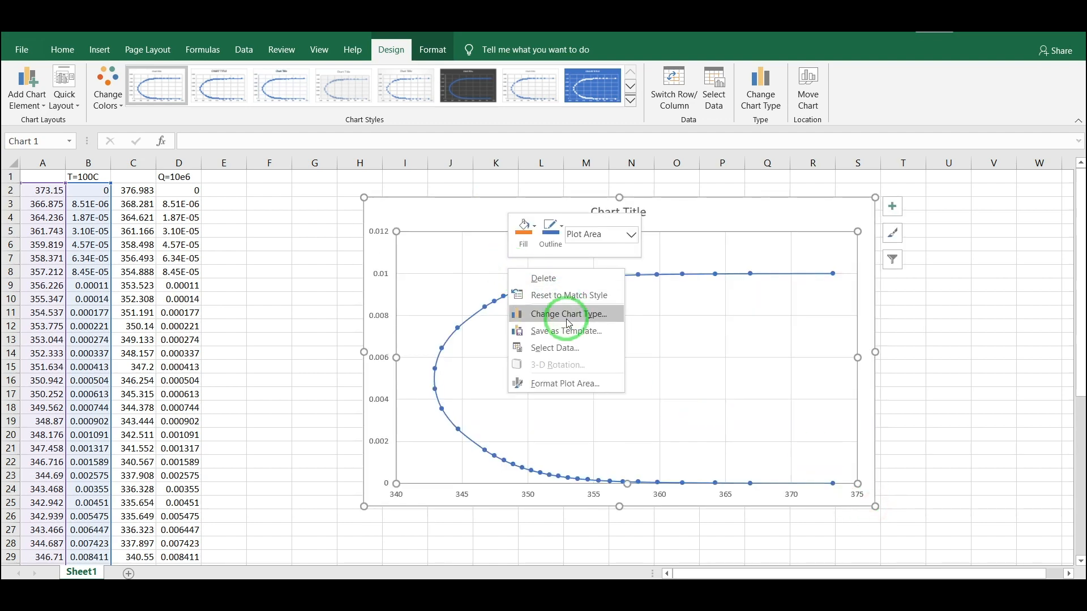
pyautogui.click(547, 347)
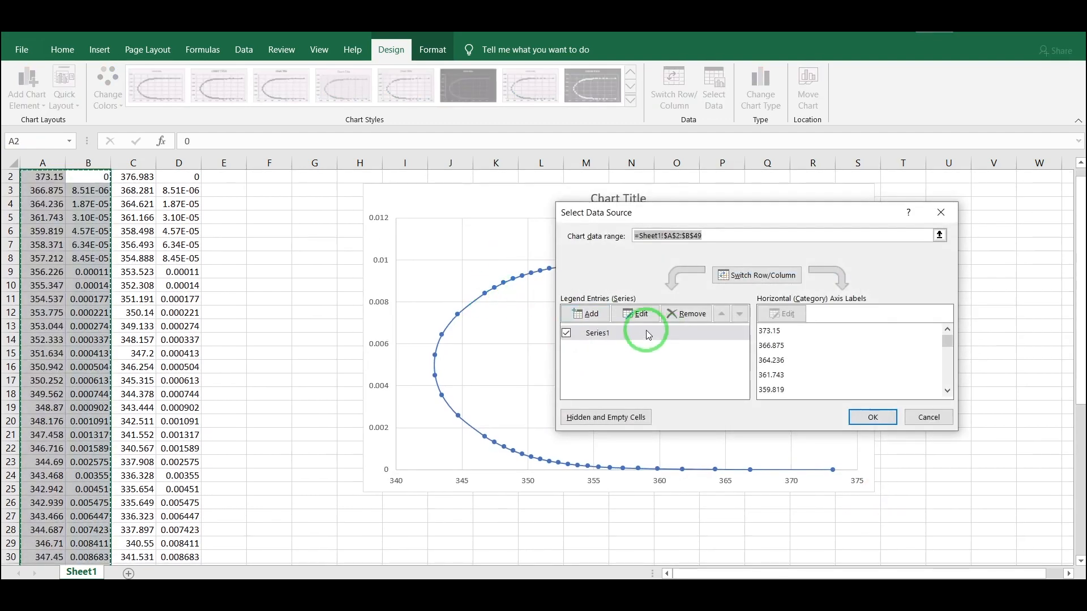
pyautogui.click(588, 315)
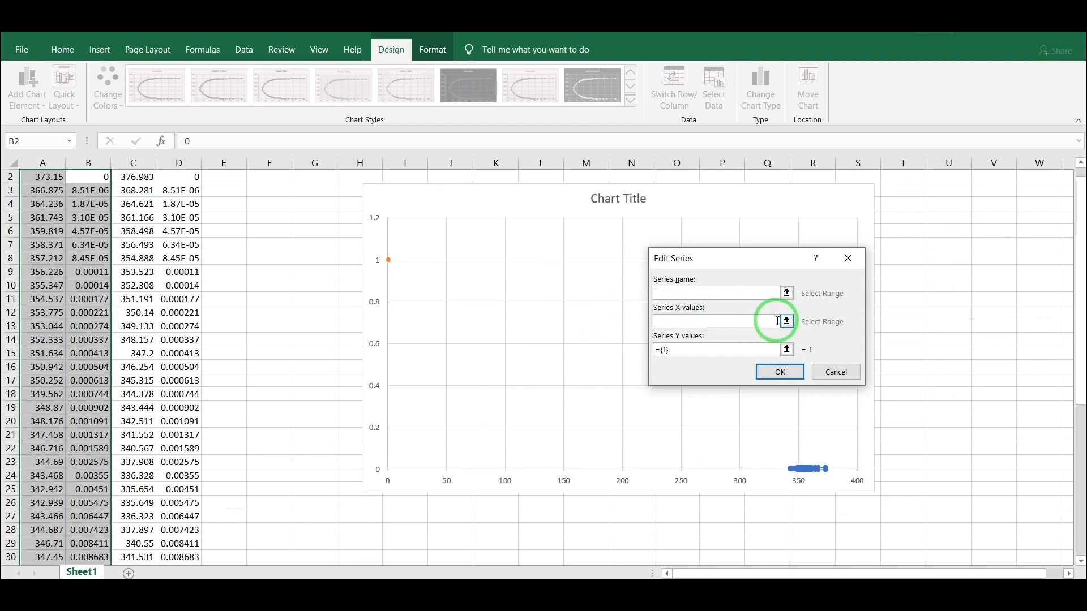
pyautogui.scroll(1, 198, 209)
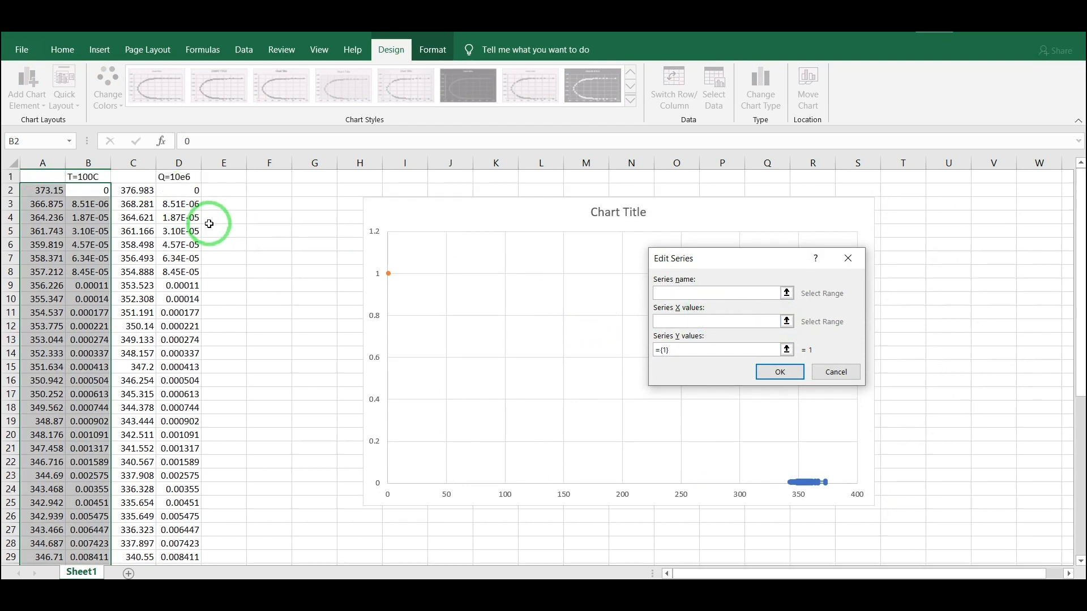
pyautogui.click(179, 177)
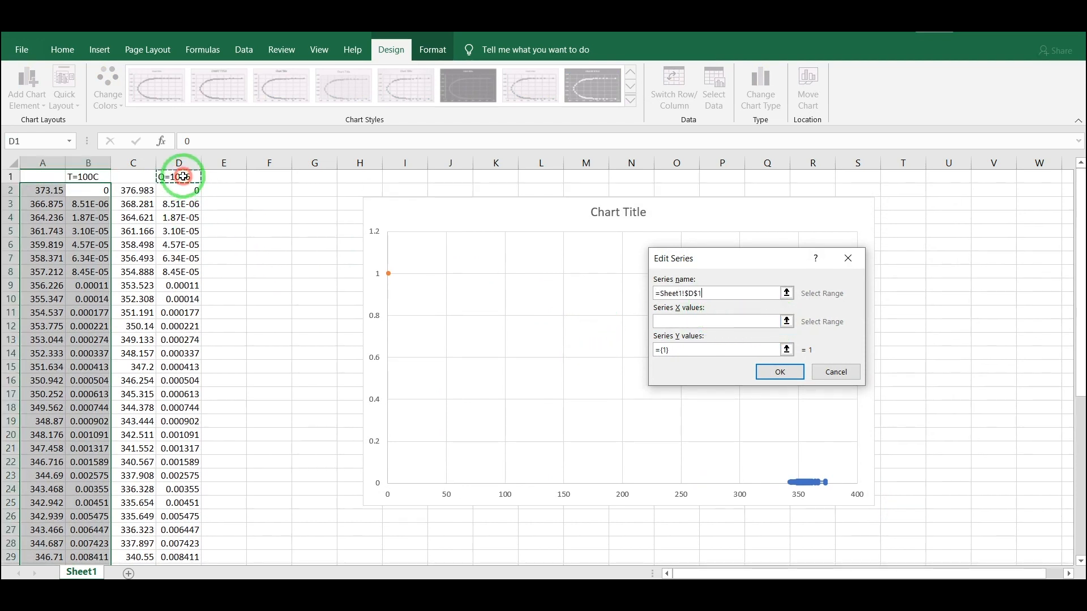
# Set the new series' X values to the temperatures in C2:C49.
pyautogui.click(677, 326)
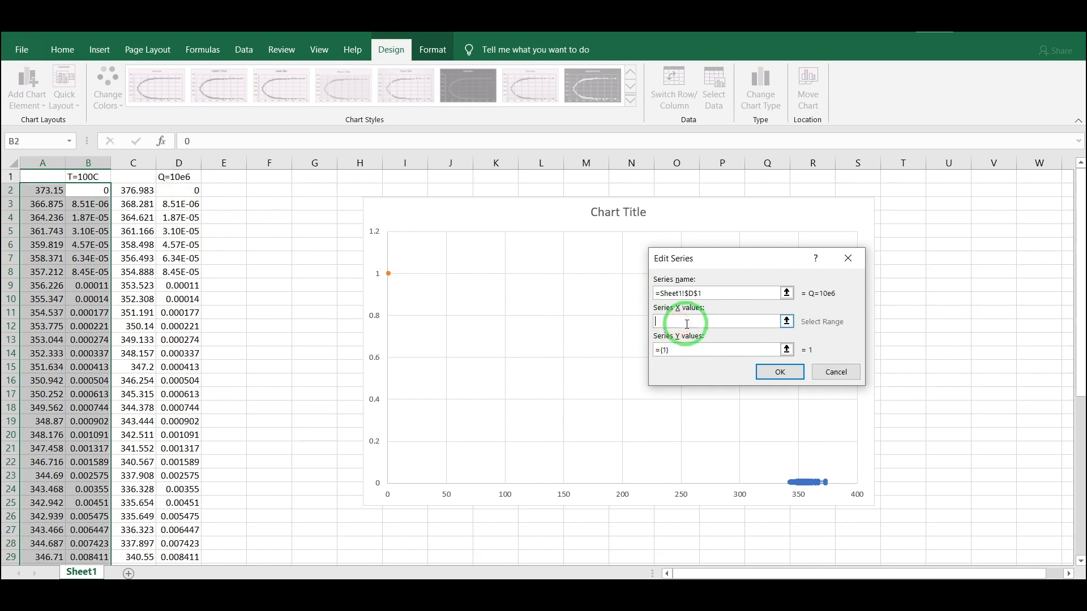
pyautogui.click(794, 322)
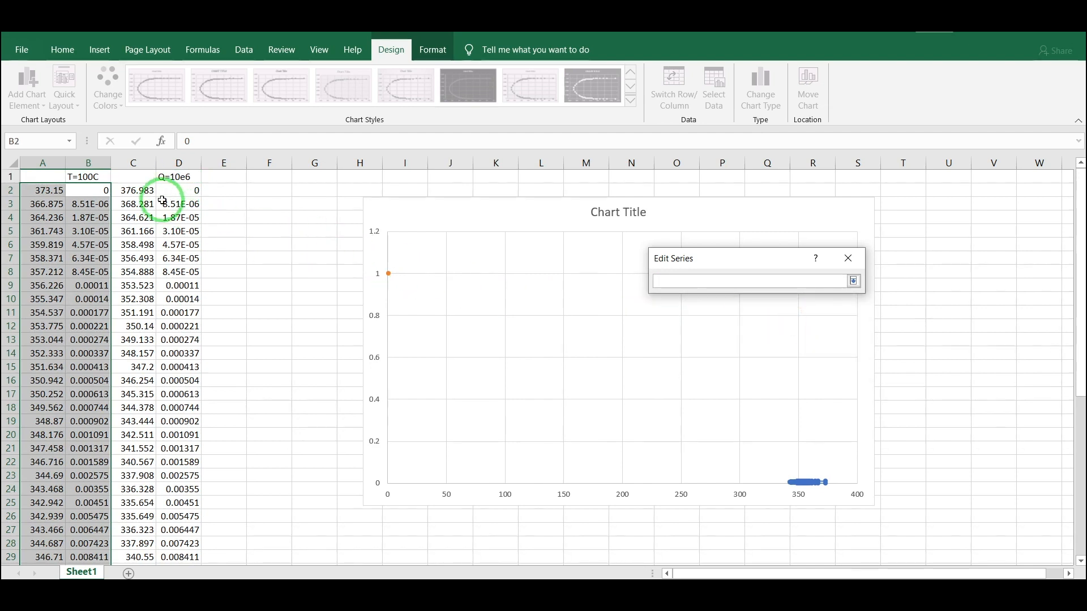
pyautogui.moveTo(144, 205); pyautogui.dragTo(136, 541)
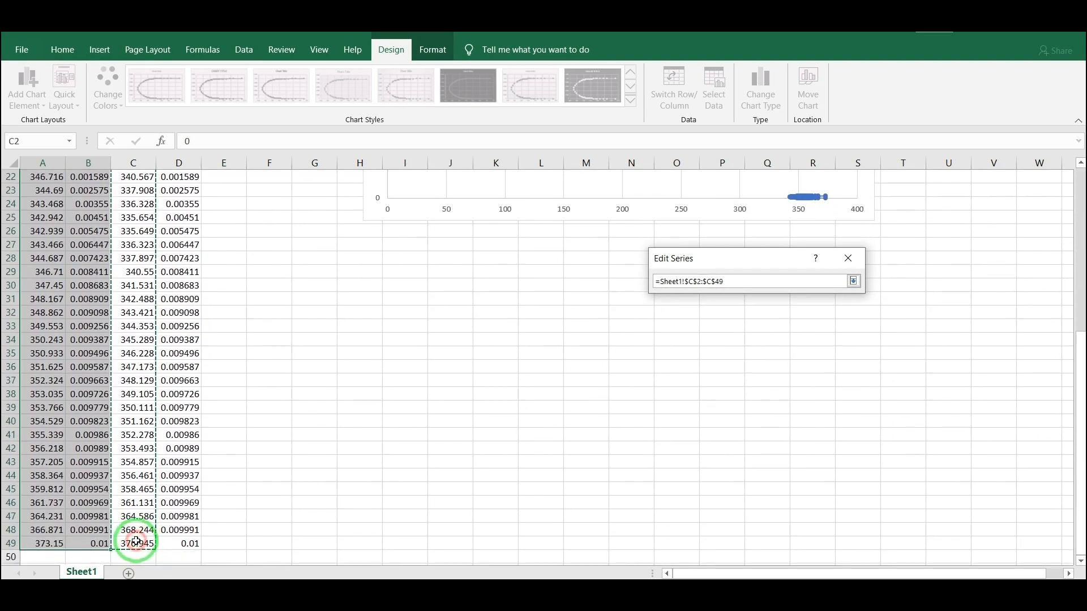
pyautogui.press('Return')
# Set the new series' Y values to the positions in D2:D49 and accept the series.
pyautogui.click(685, 351)
pyautogui.press('BackSpace')
pyautogui.press('BackSpace')
pyautogui.press('BackSpace')
pyautogui.click(785, 351)
pyautogui.scroll(7, 292, 314)
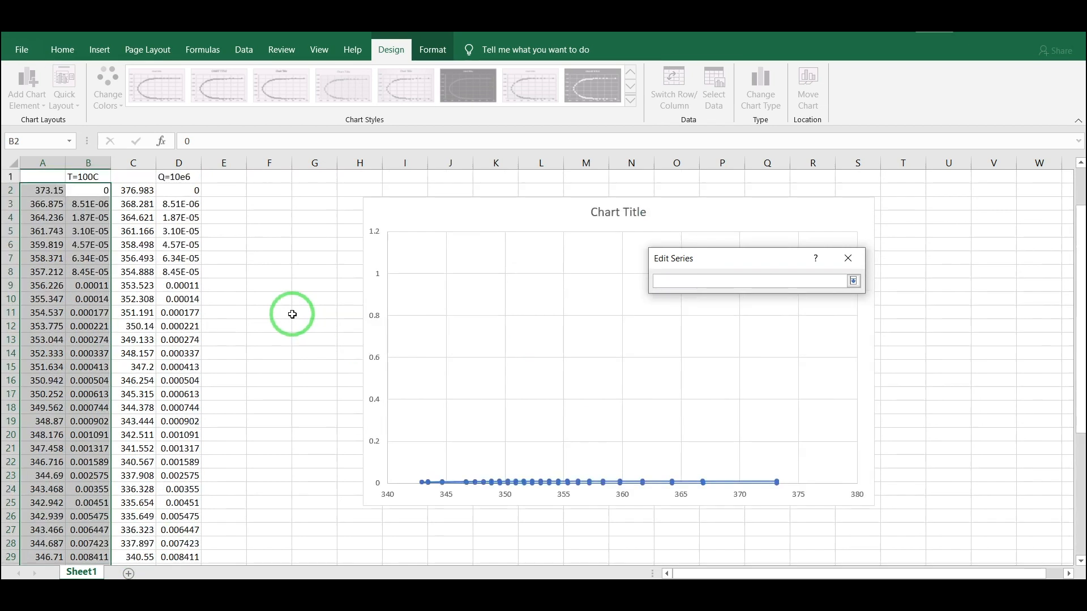
pyautogui.moveTo(181, 190); pyautogui.dragTo(170, 533)
pyautogui.click(786, 374)
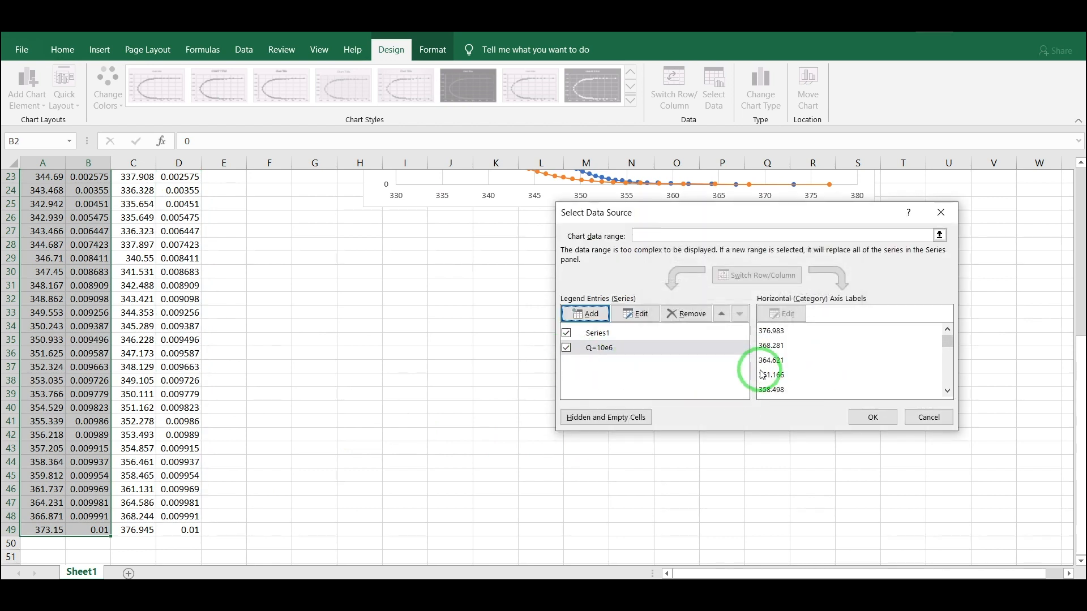
# Take the first series' name from cell B1 and apply the chart's data source changes.
pyautogui.click(595, 334)
pyautogui.click(629, 314)
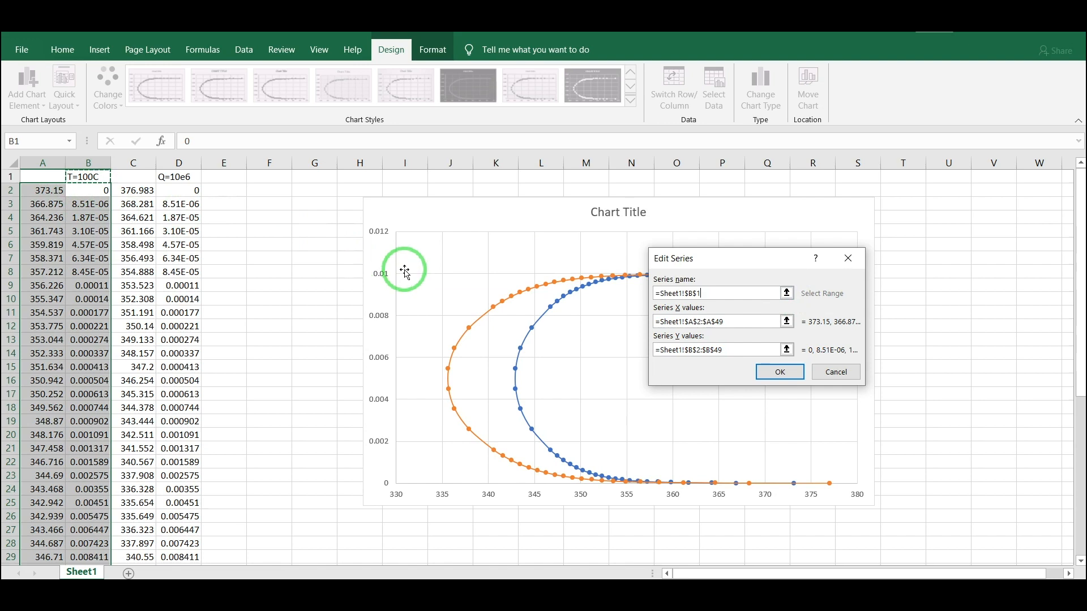
pyautogui.click(778, 372)
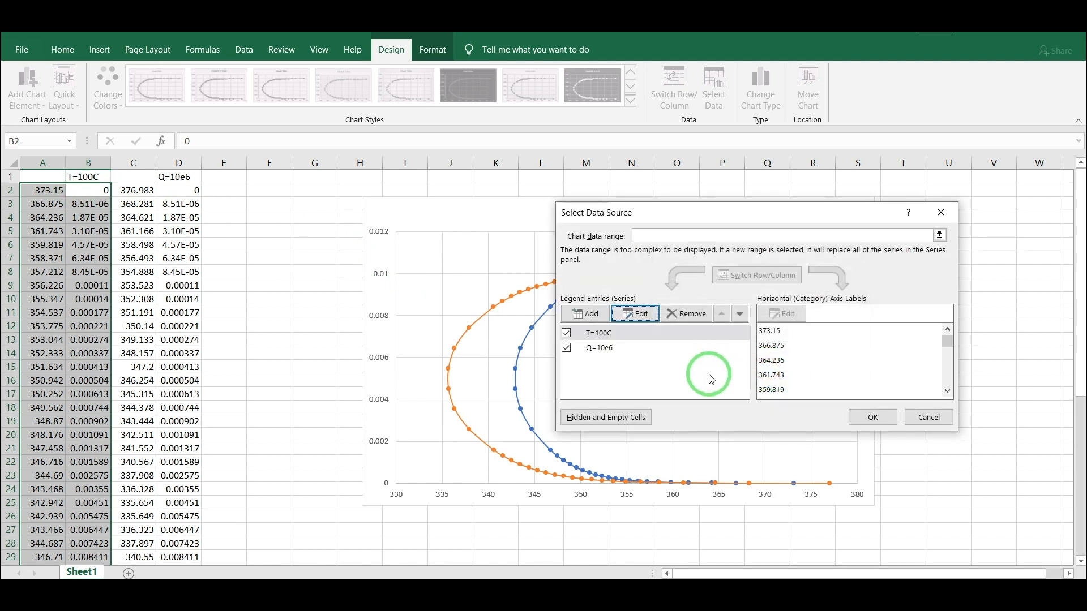
pyautogui.click(872, 417)
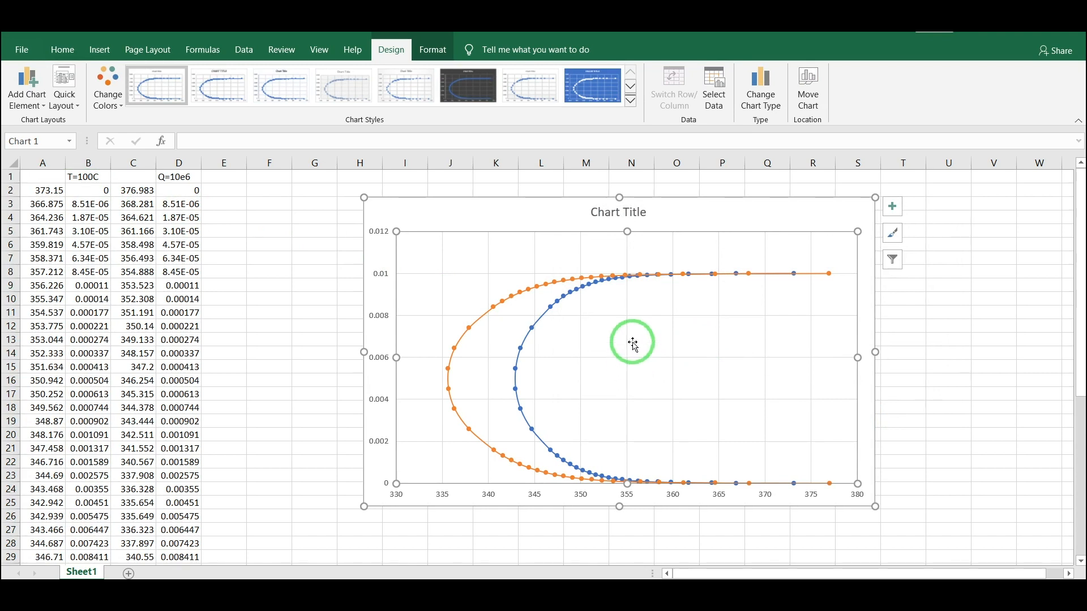
# Add a legend at the top of the chart and remove the chart title.
pyautogui.click(891, 208)
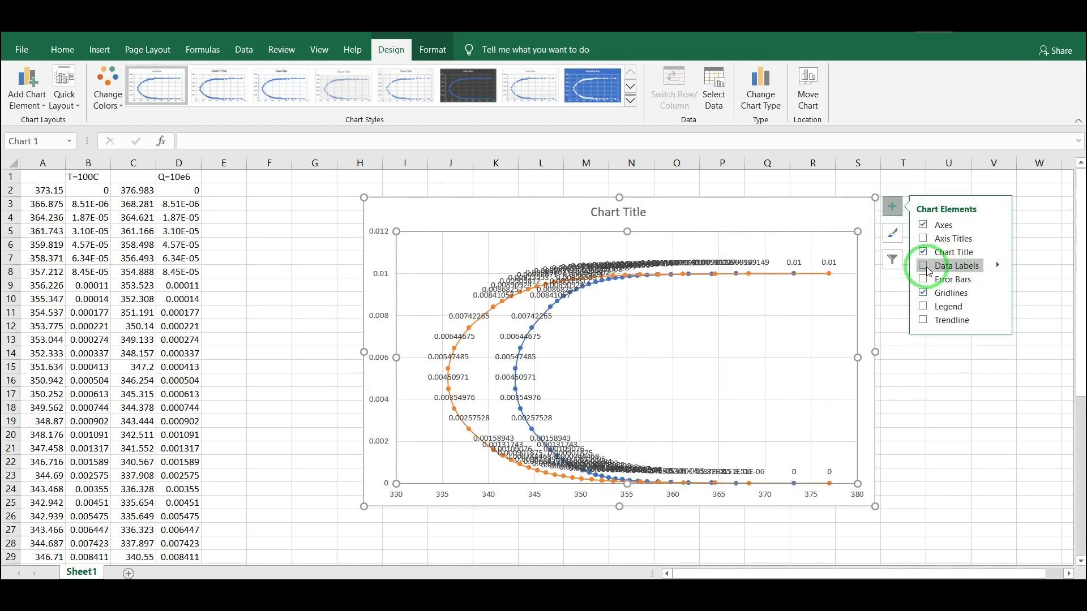
pyautogui.click(997, 306)
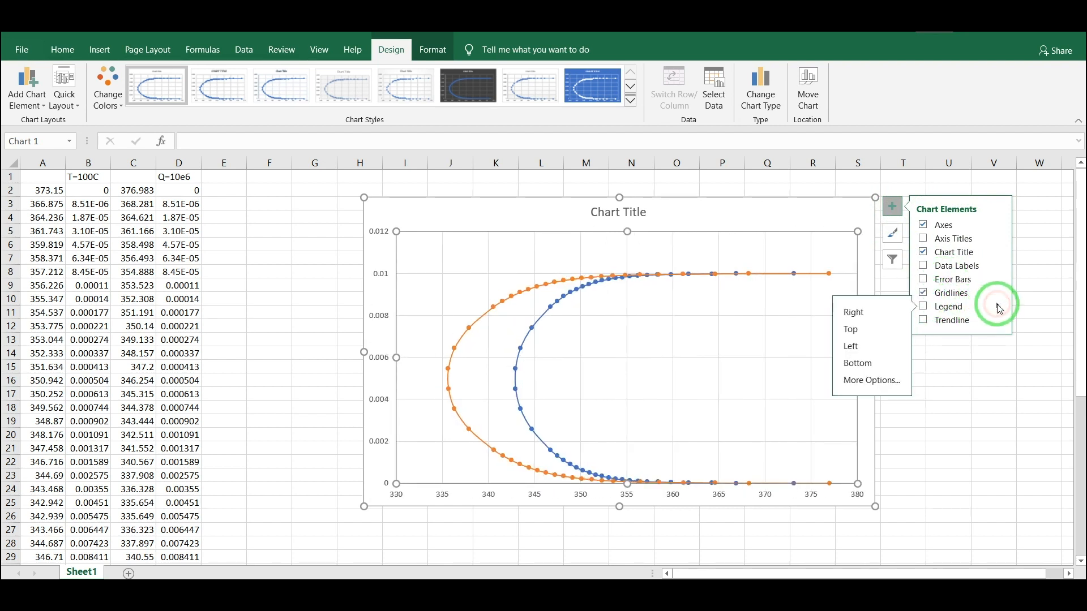
pyautogui.click(875, 331)
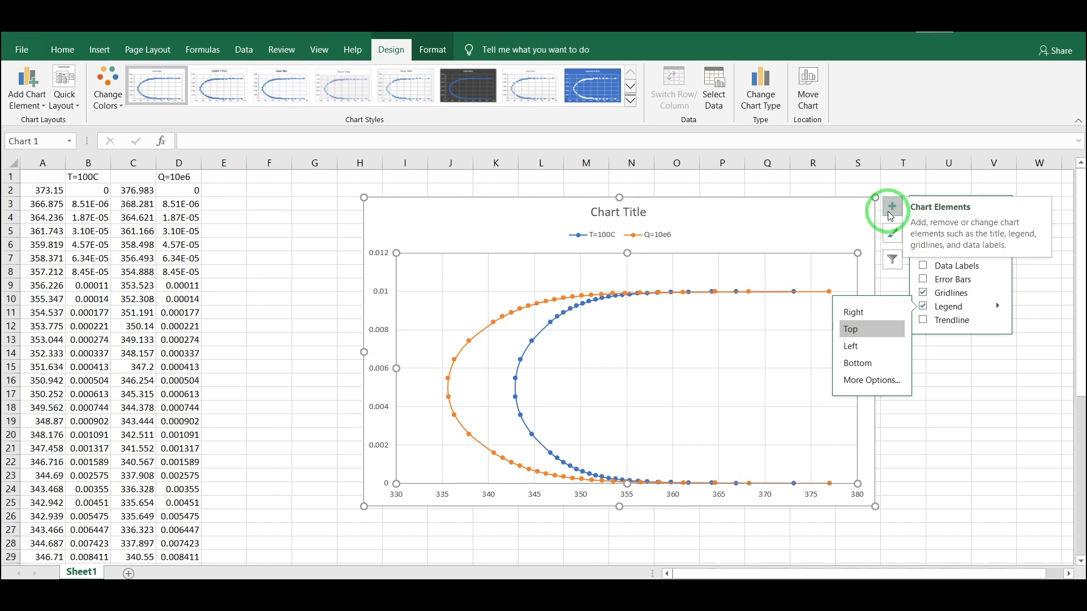
pyautogui.click(923, 252)
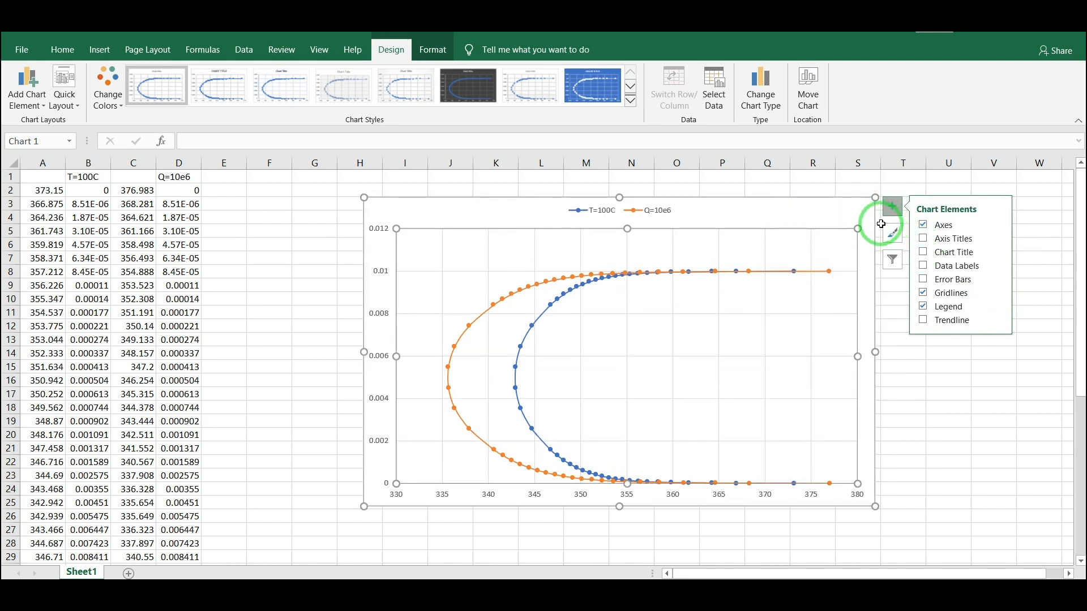
pyautogui.click(900, 353)
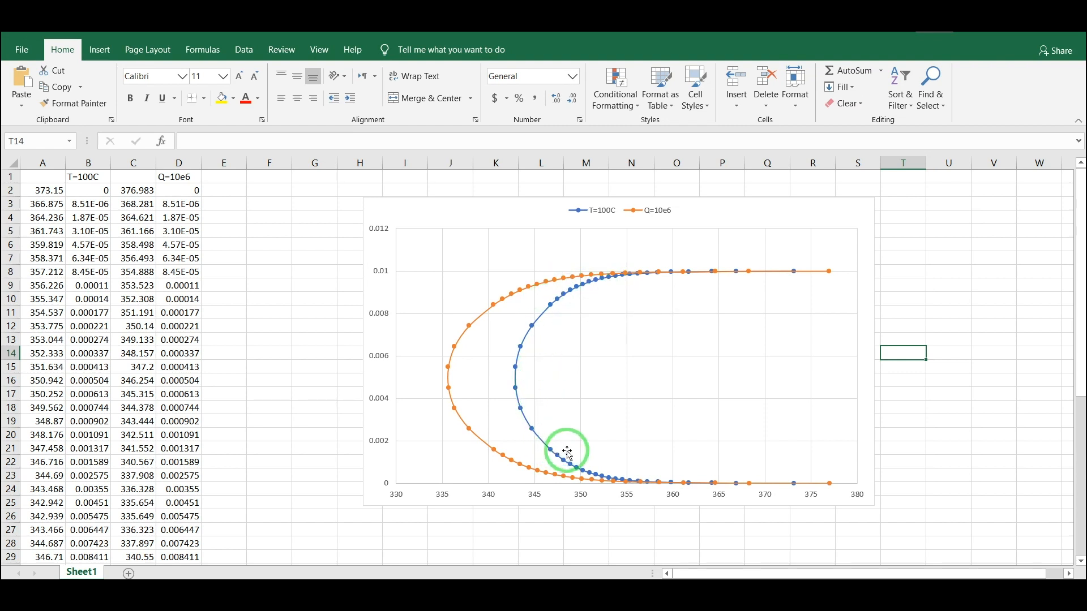
# Shorten the T=100C series to half the pipe, with X values A2:A26 and Y values B2:B26.
pyautogui.moveTo(543, 322)
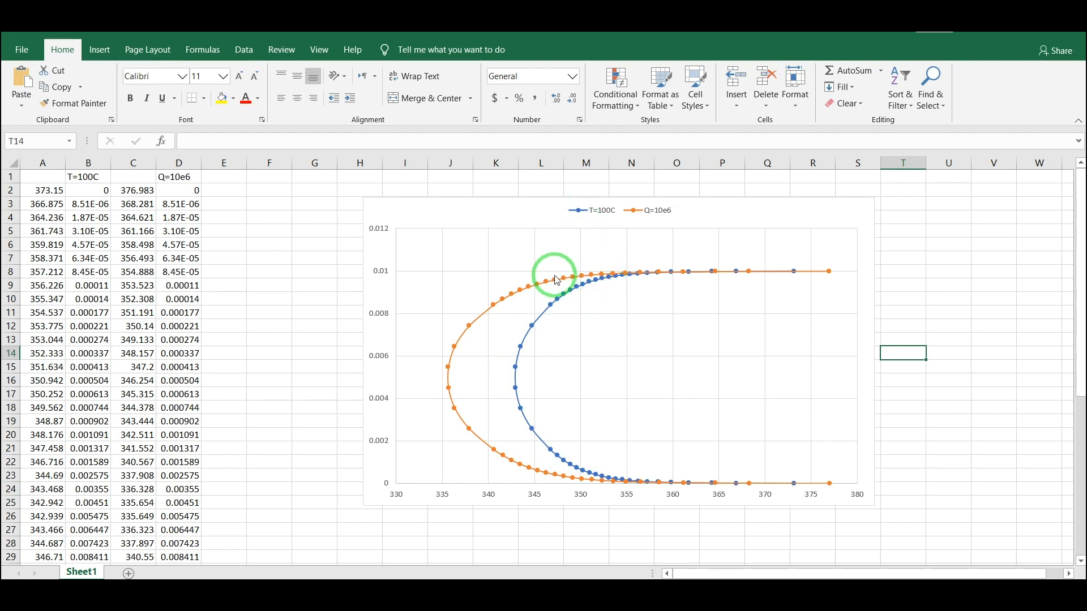
pyautogui.moveTo(690, 485)
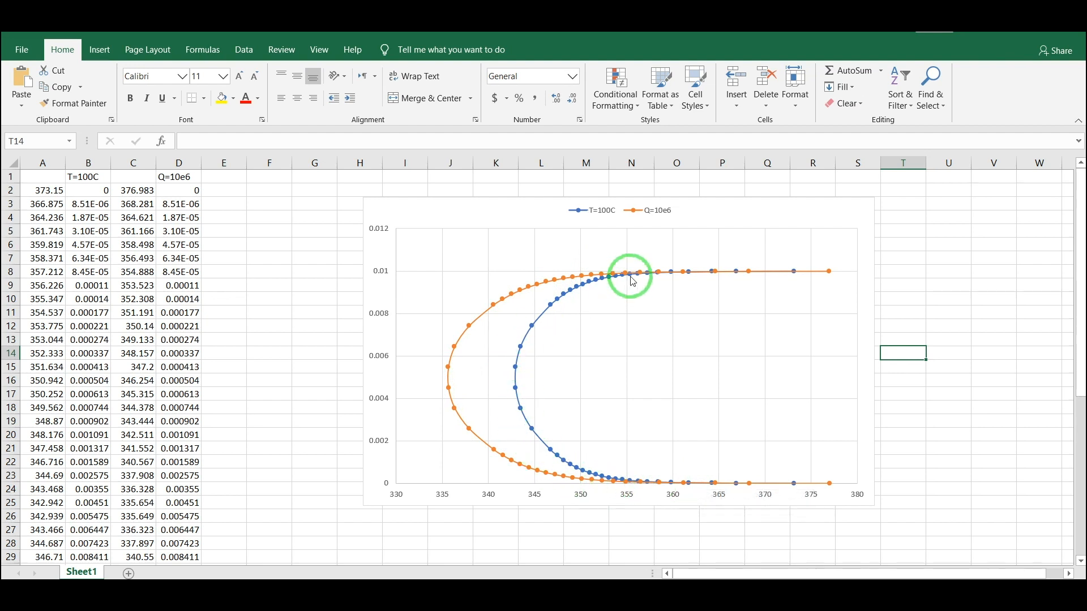
pyautogui.moveTo(632, 282)
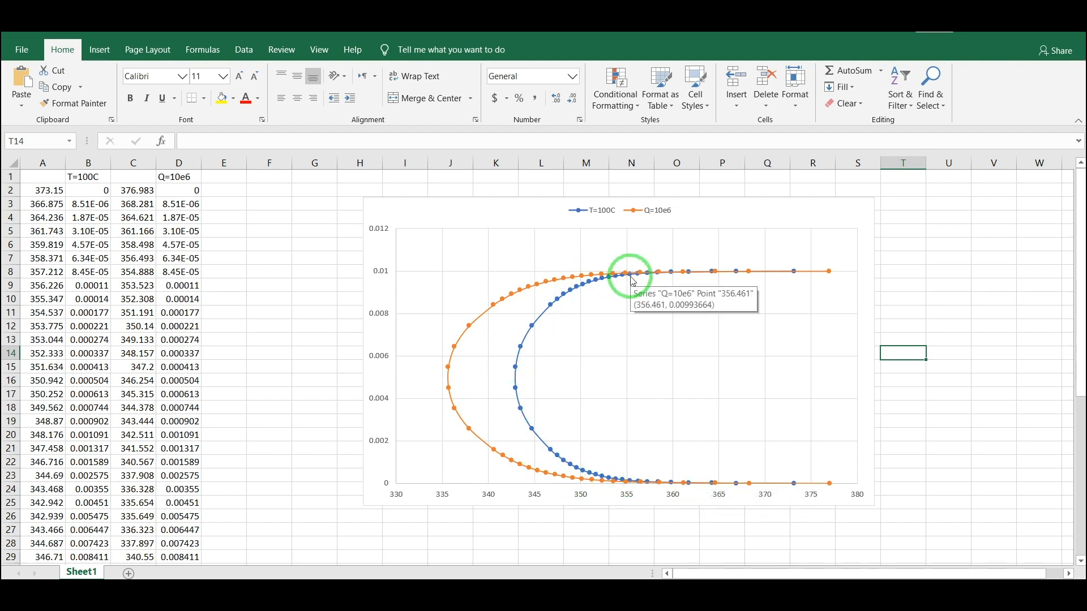
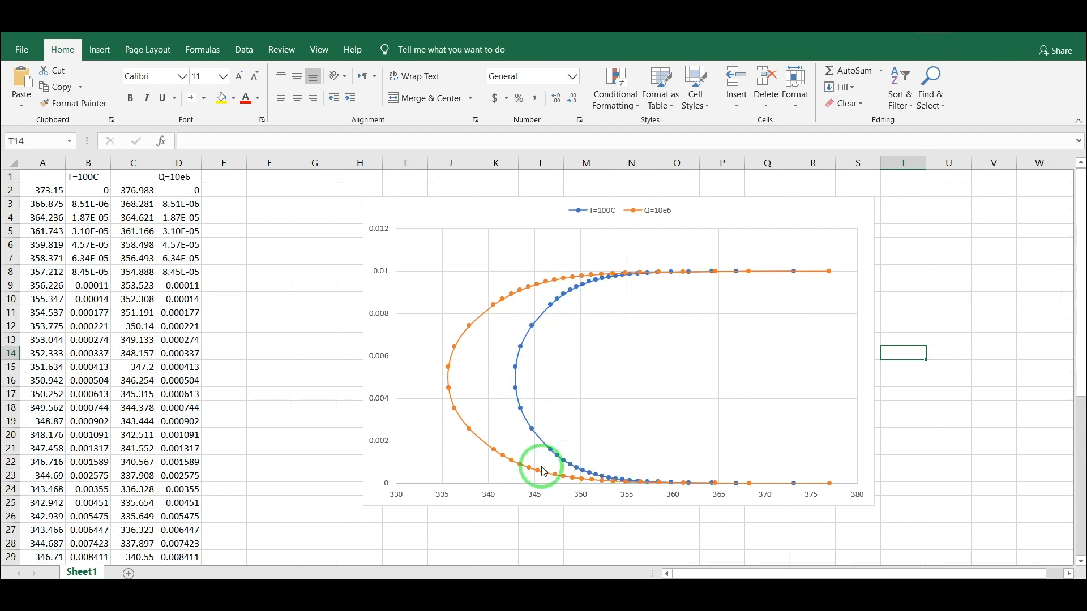
pyautogui.click(499, 283)
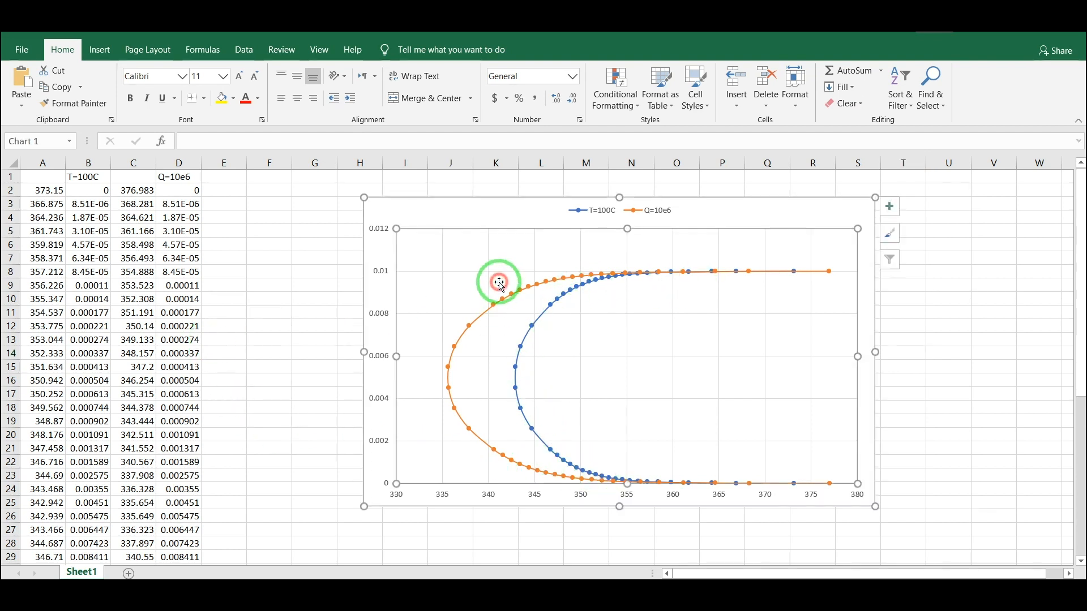
pyautogui.click(572, 290)
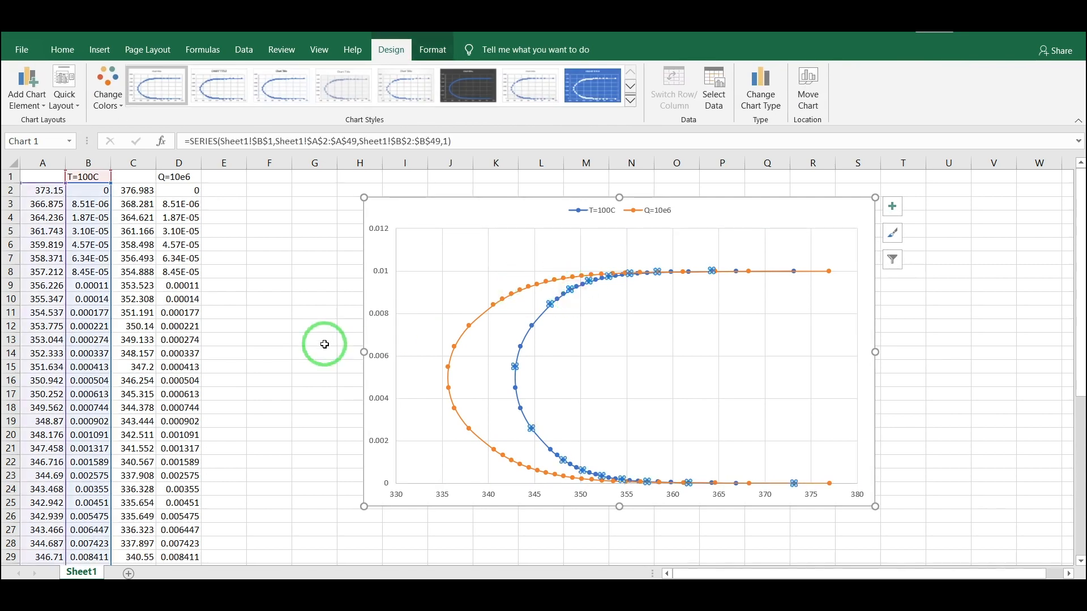
pyautogui.scroll(-4, 243, 362)
pyautogui.scroll(-5, 242, 362)
pyautogui.moveTo(113, 467); pyautogui.dragTo(118, 236)
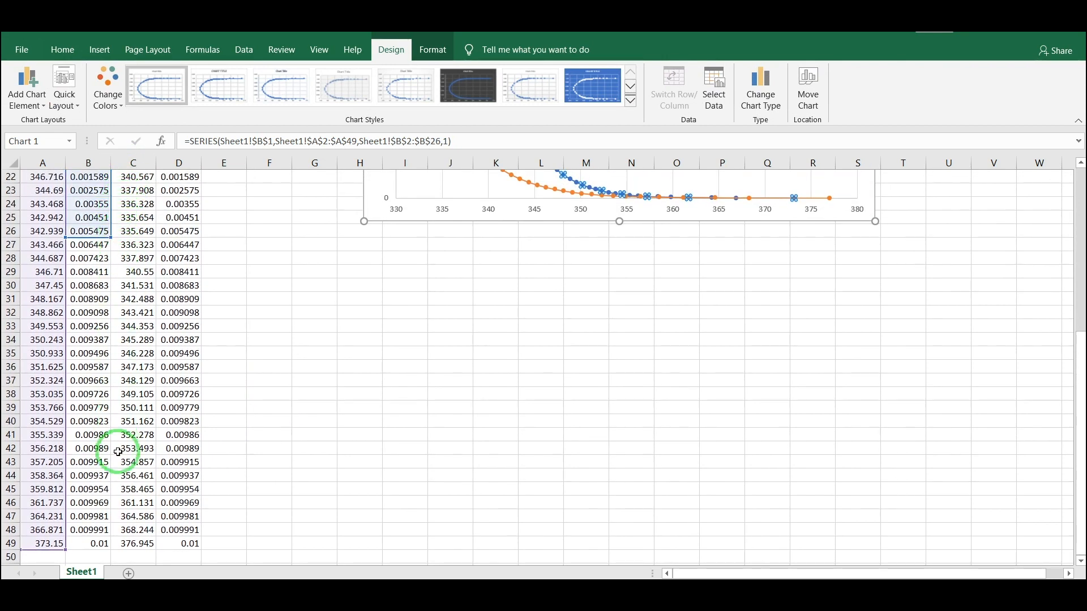
pyautogui.moveTo(69, 549); pyautogui.dragTo(51, 243)
pyautogui.scroll(6, 215, 290)
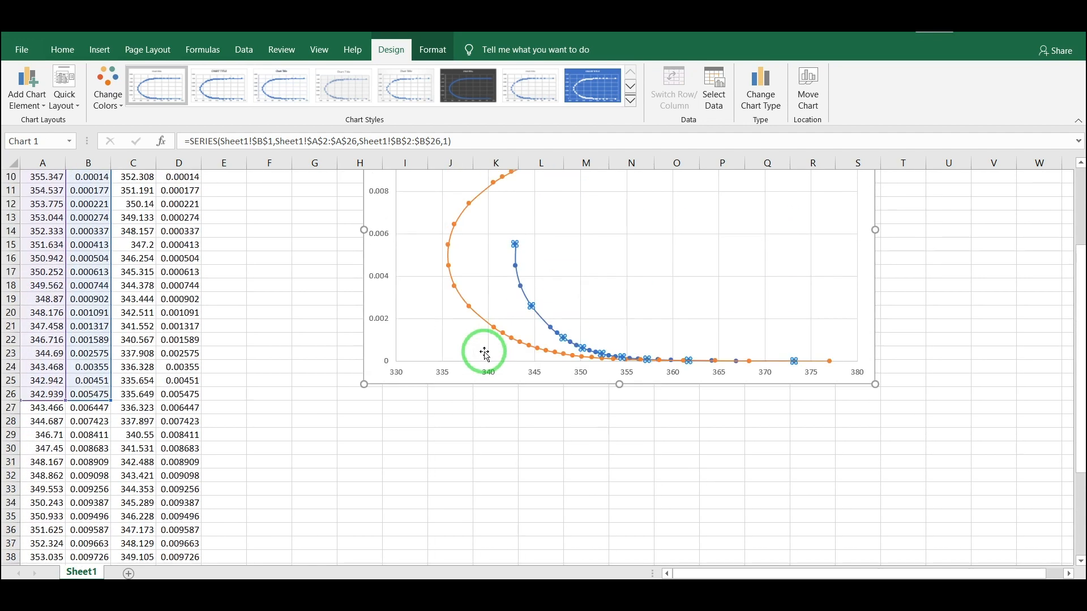
# Shorten the Q=10e6 series to X values C2:C26 and Y values D2:D26.
pyautogui.click(552, 365)
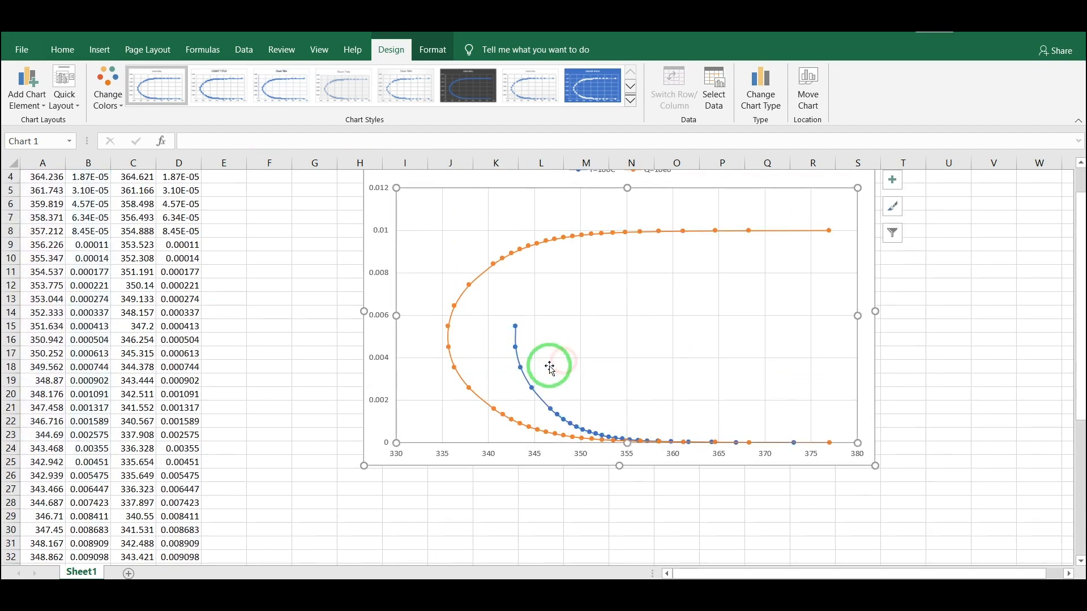
pyautogui.click(472, 384)
pyautogui.scroll(-7, 239, 388)
pyautogui.moveTo(156, 508); pyautogui.dragTo(146, 190)
pyautogui.moveTo(151, 500); pyautogui.dragTo(148, 199)
pyautogui.scroll(8, 485, 332)
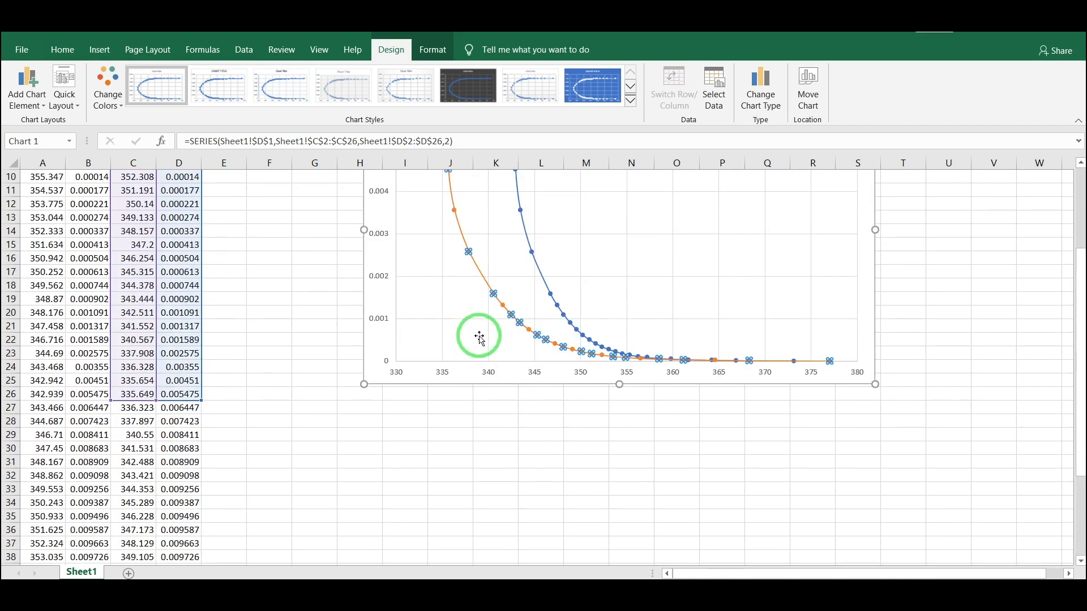
pyautogui.click(327, 393)
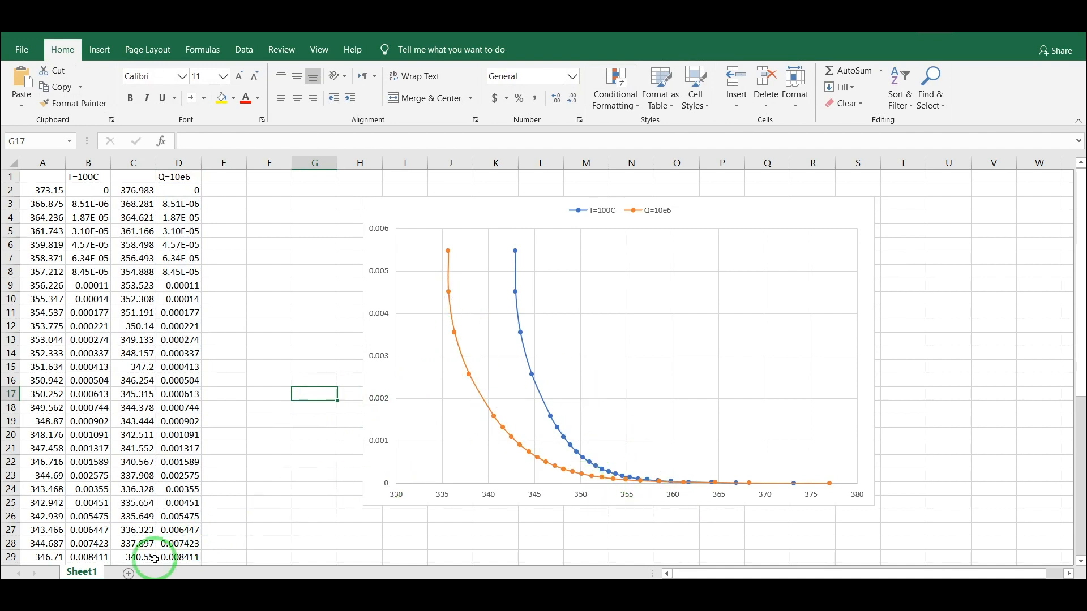
# Add a second worksheet, then open the v_100C file from the user_files folder in the text editor.
pyautogui.click(135, 574)
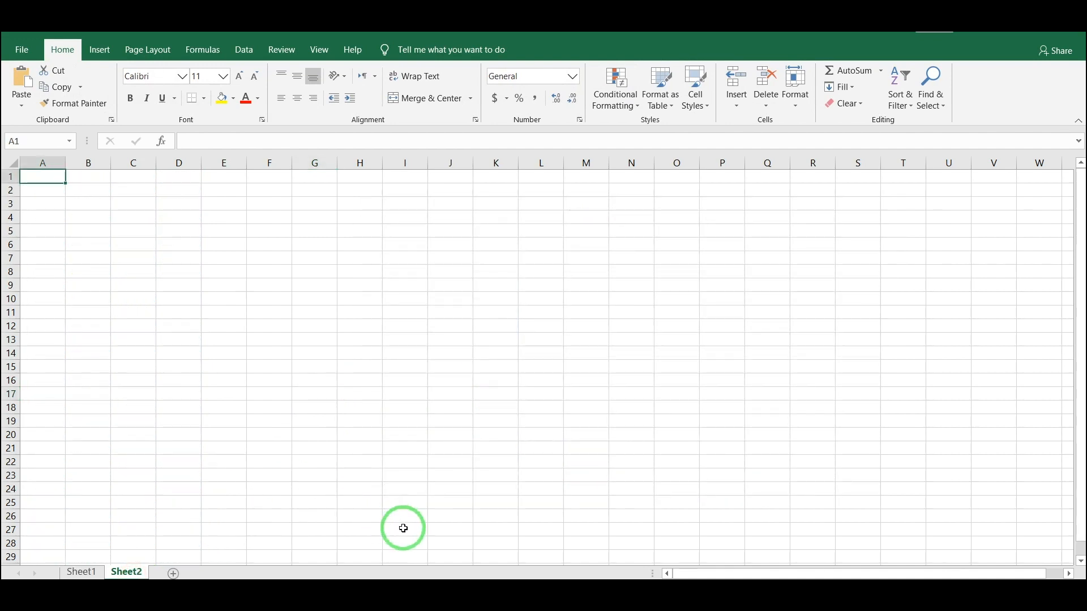
pyautogui.click(355, 595)
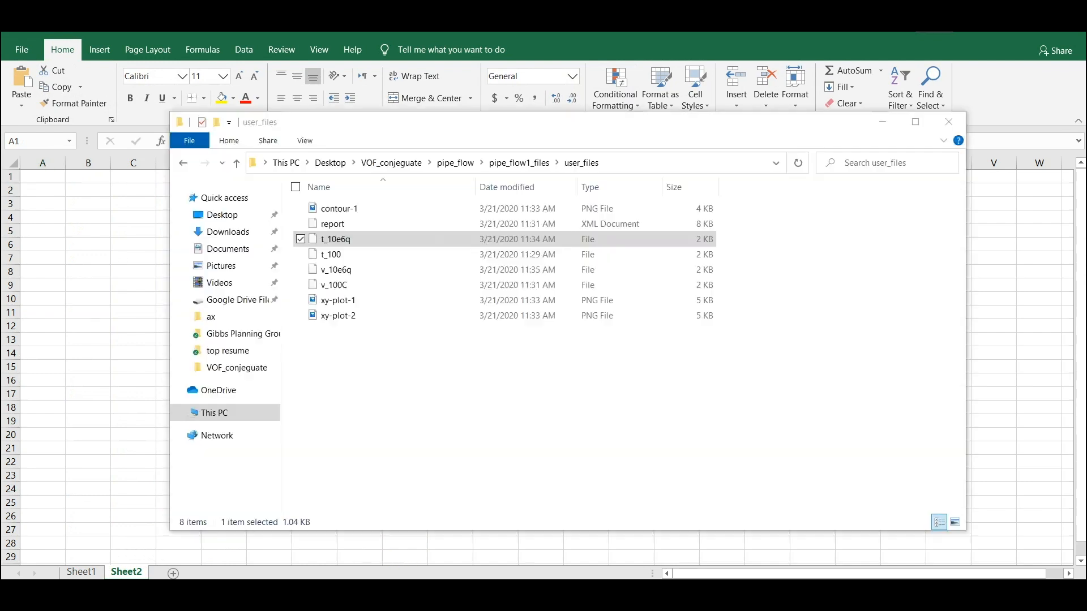
pyautogui.rightClick(338, 285)
pyautogui.click(274, 312)
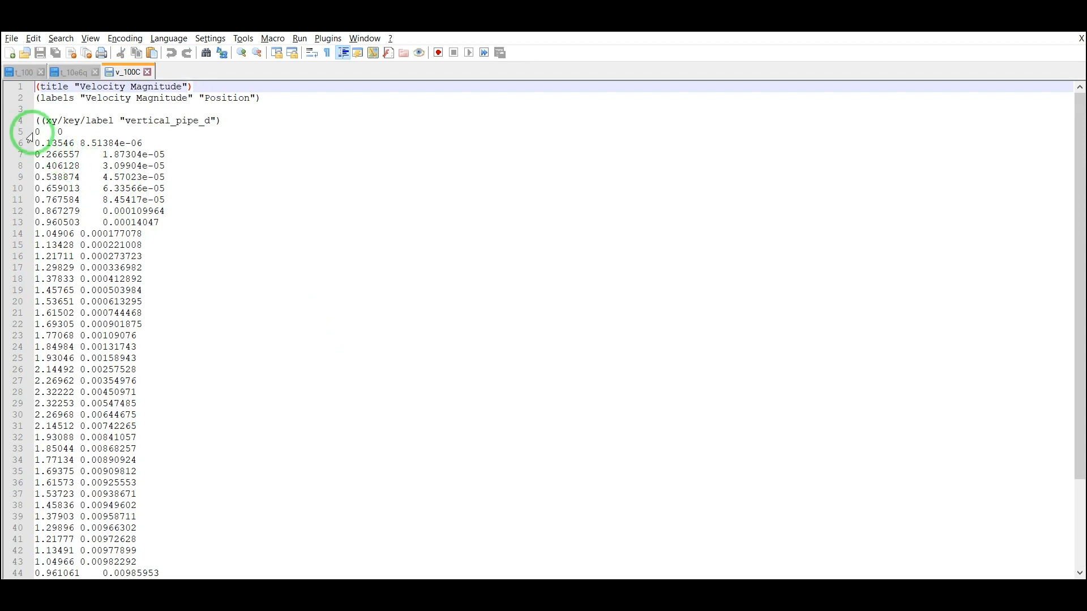
# Copy the v_100C velocity and position data from lines 5 to 52 into Sheet2 in Excel, starting at A1.
pyautogui.moveTo(36, 131); pyautogui.dragTo(185, 549)
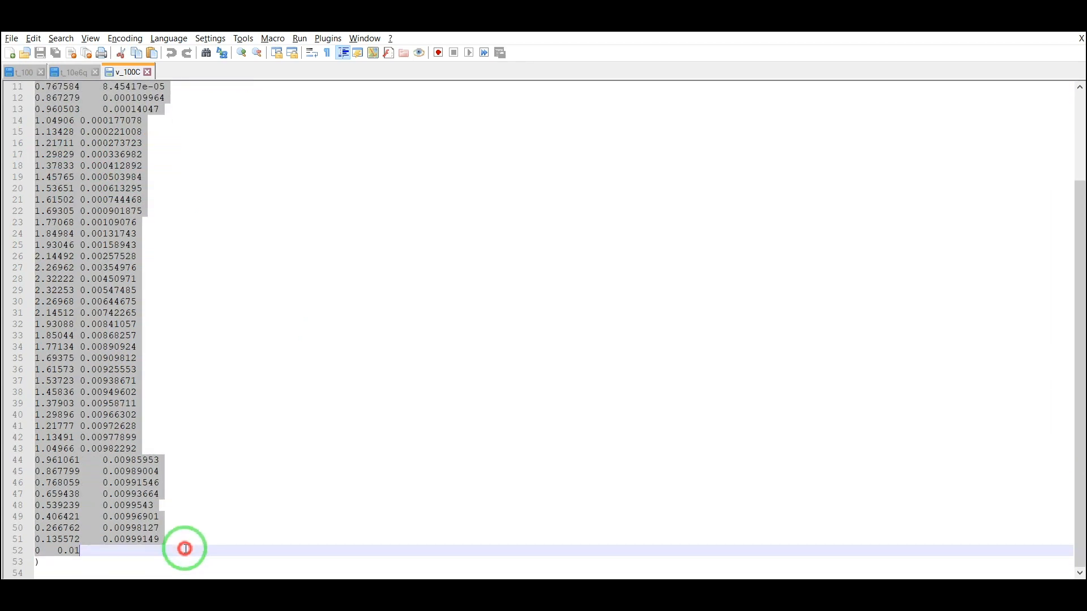
pyautogui.hotkey('alt', 'Tab')
pyautogui.hotkey('alt', 'Tab')
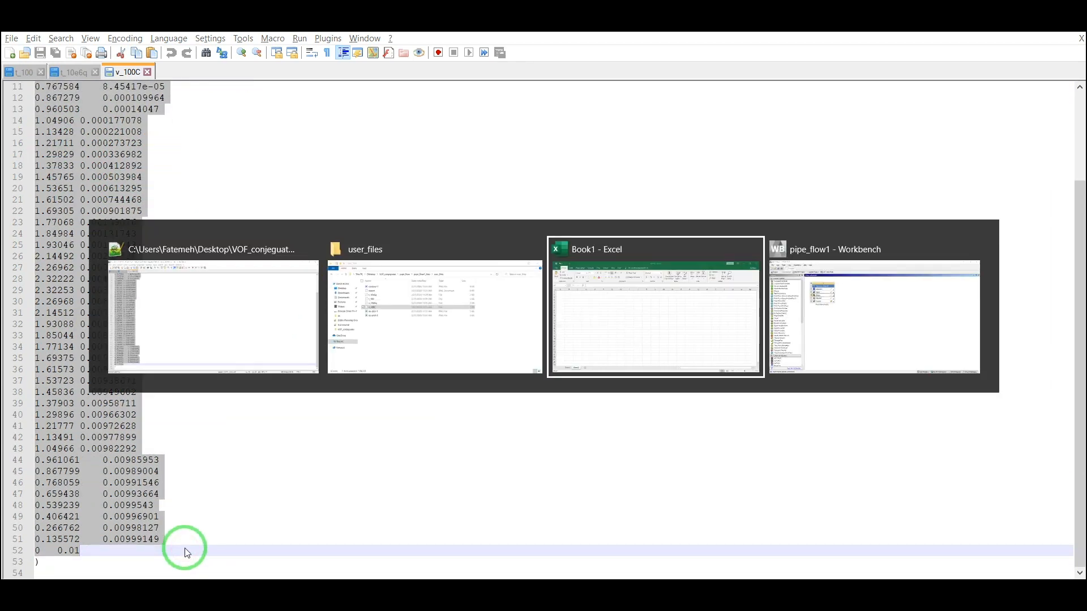
pyautogui.hotkey('ctrl', 'v')
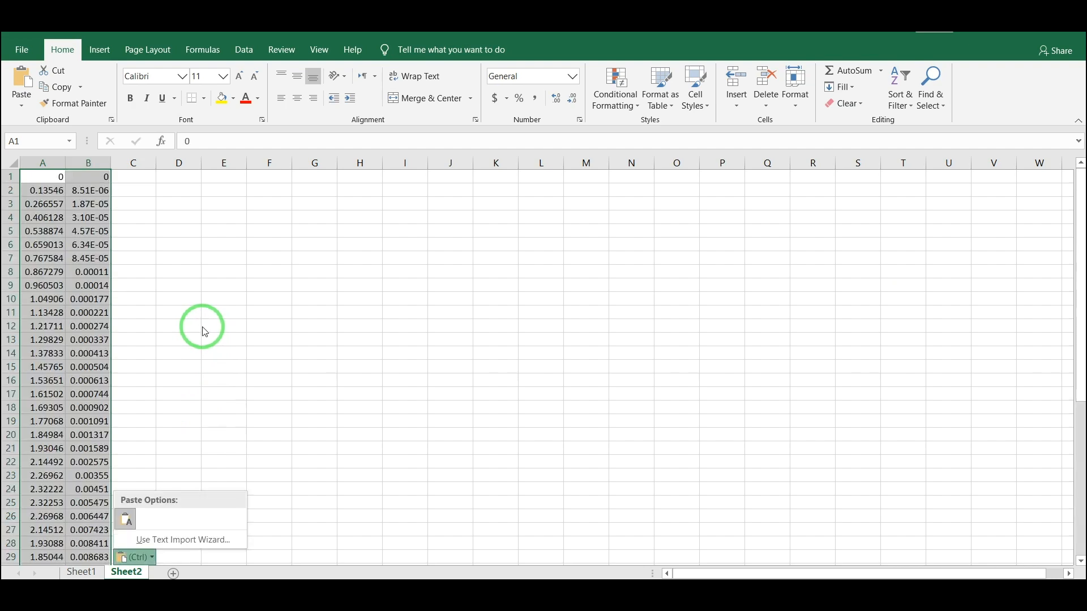
# Open the v_10e6q file from the user_files folder in the text editor.
pyautogui.hotkey('alt', 'Tab')
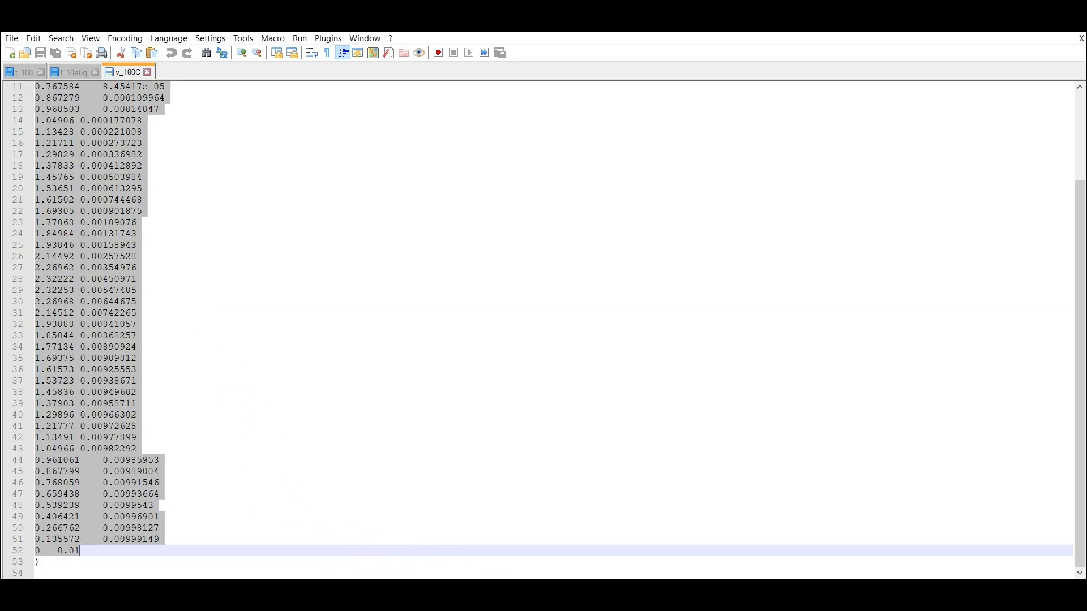
pyautogui.click(453, 590)
pyautogui.click(352, 270)
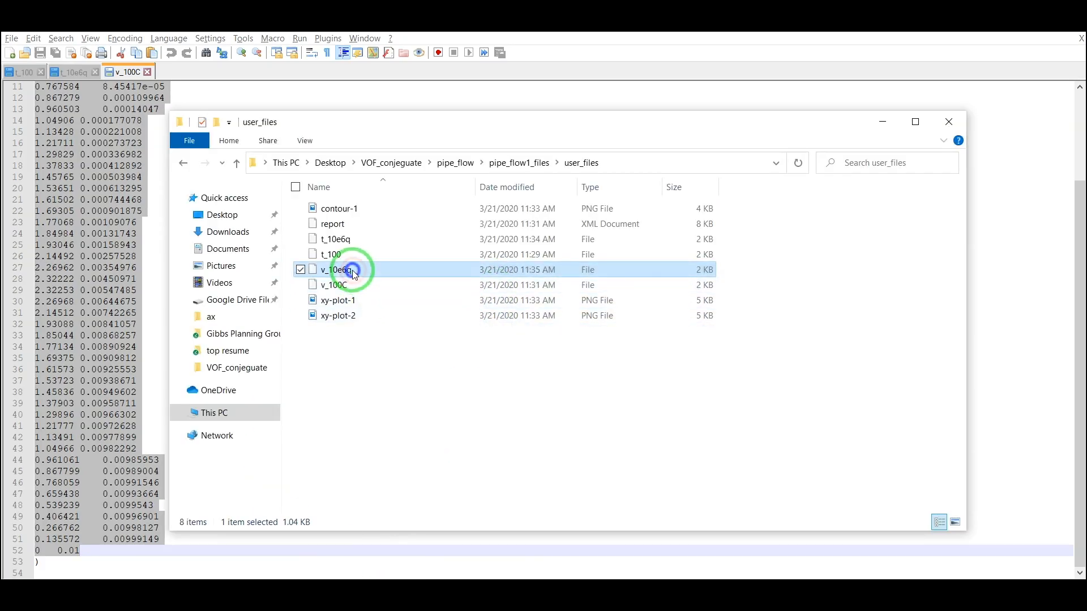
pyautogui.rightClick(352, 271)
pyautogui.click(296, 294)
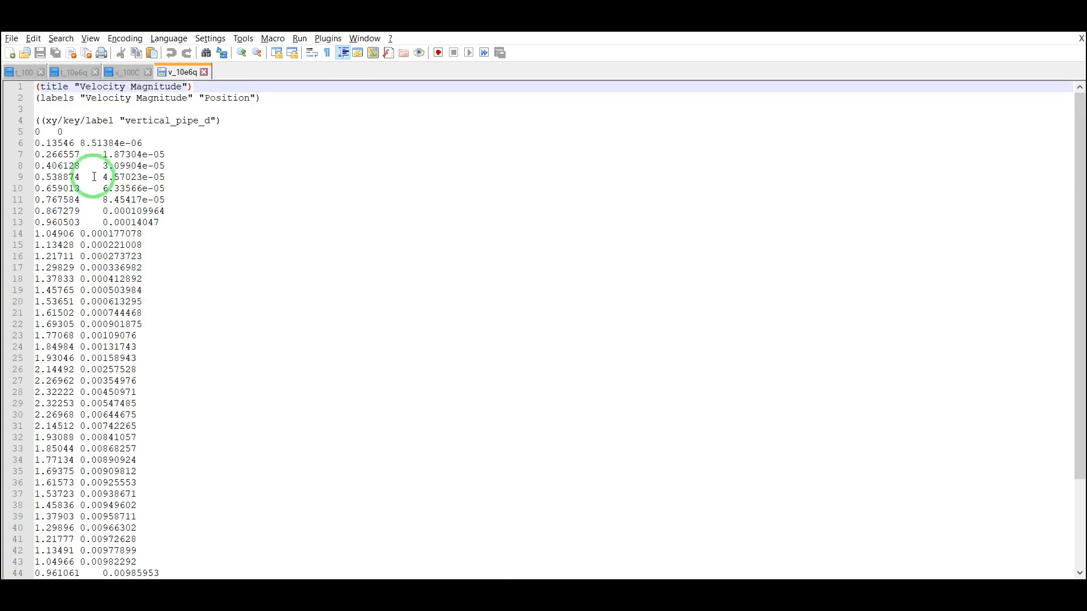
# Copy the v_10e6q velocity and position data from lines 5 to 52 into Sheet2 in Excel, starting at D1.
pyautogui.moveTo(39, 132); pyautogui.dragTo(197, 554)
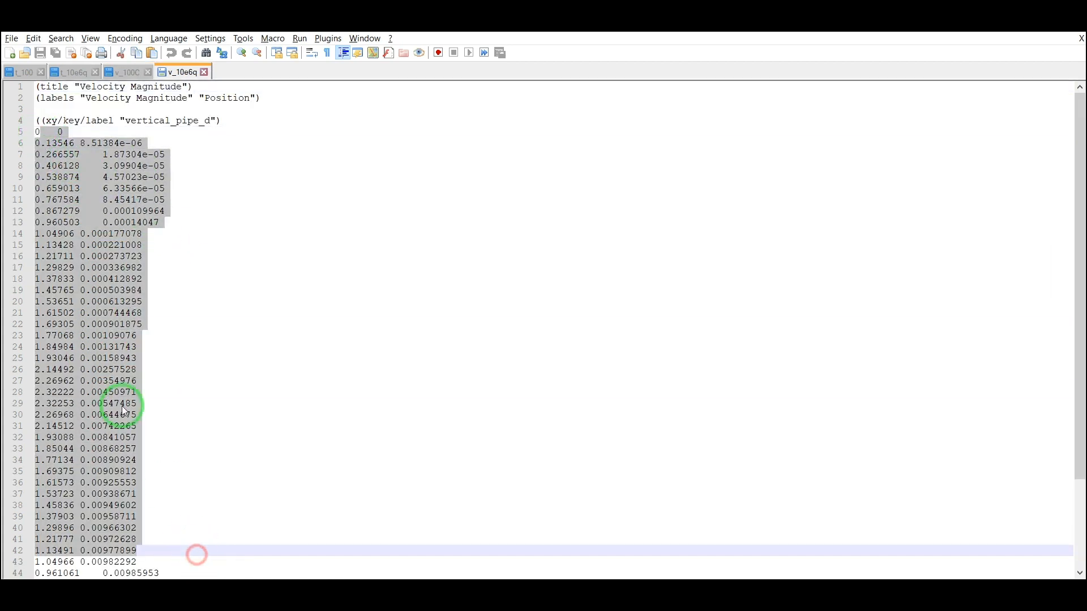
pyautogui.moveTo(37, 133); pyautogui.dragTo(179, 552)
pyautogui.hotkey('alt', 'Tab')
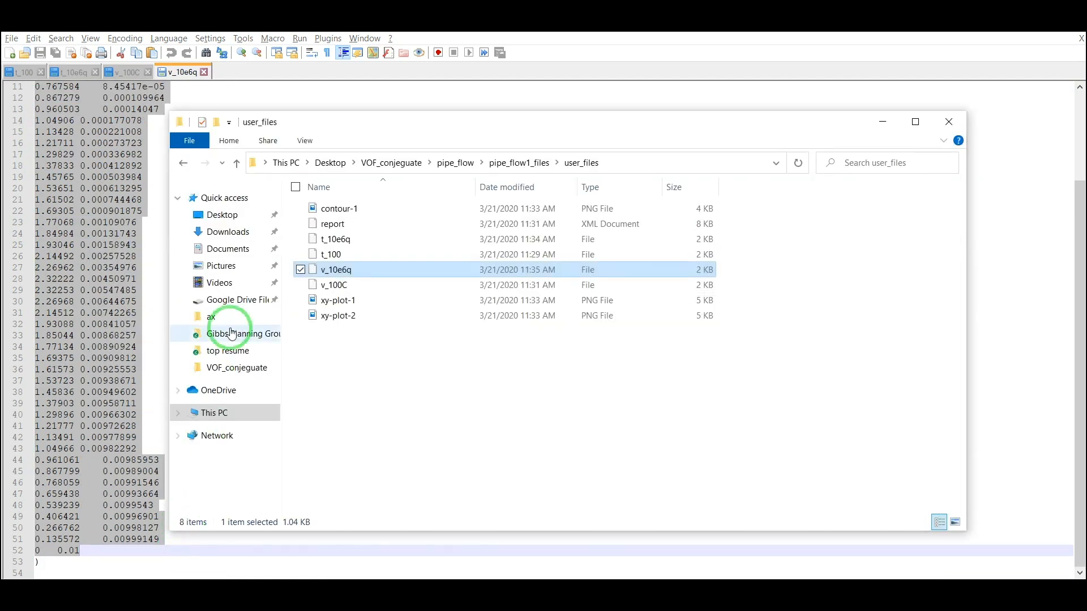
pyautogui.hotkey('alt', 'Tab')
pyautogui.press('Tab')
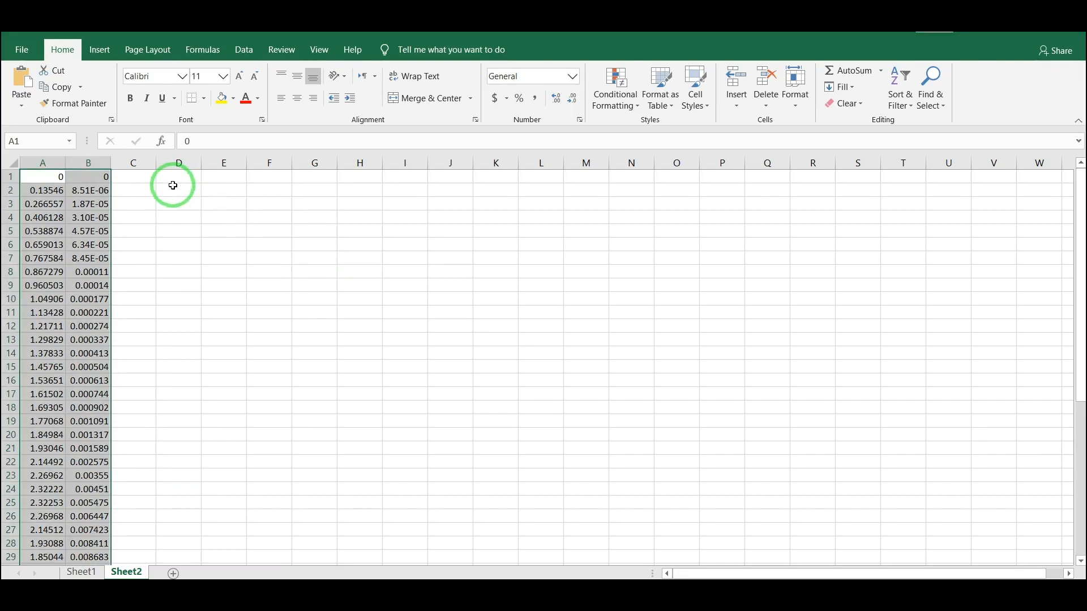
pyautogui.click(167, 178)
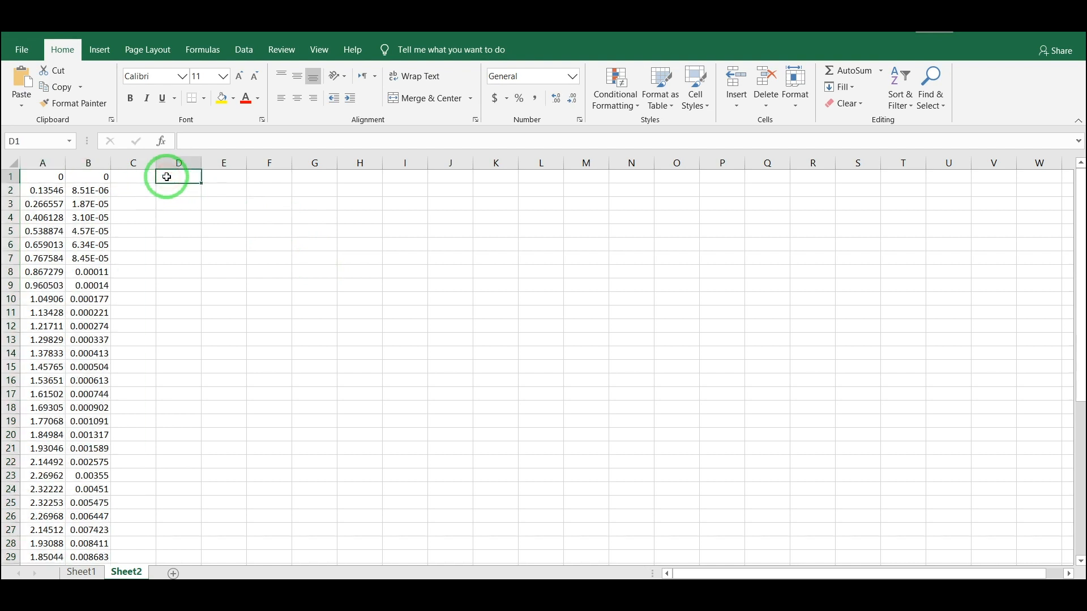
pyautogui.hotkey('ctrl', 'v')
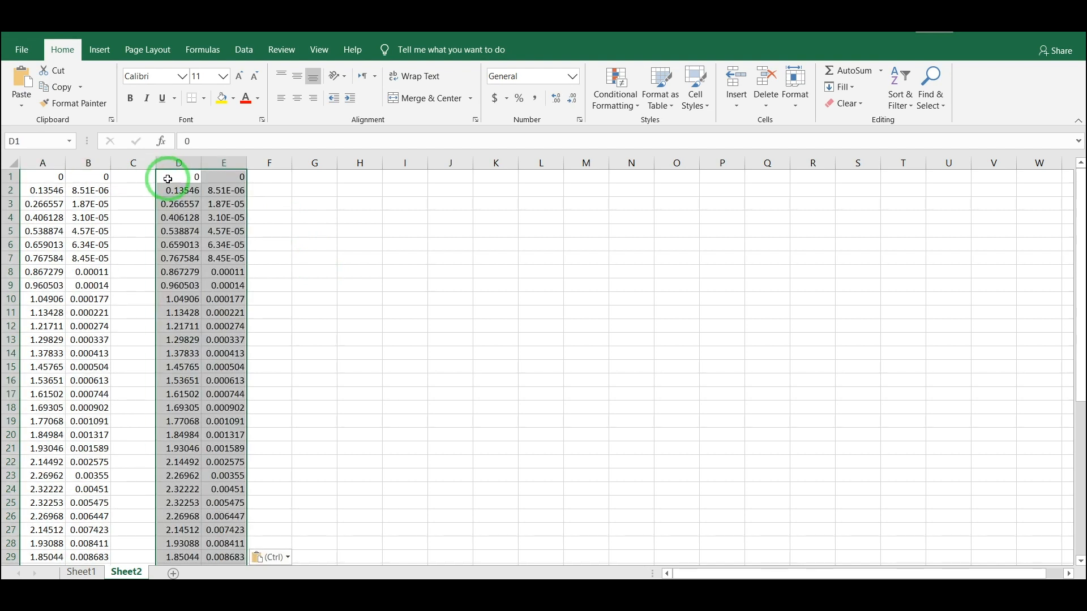
# Insert a blank row above the Sheet2 data and enter the headings T=100 in B1 and Q=10e6 in E1.
pyautogui.click(13, 176)
pyautogui.hotkey('ctrl', 'shift', '+')
pyautogui.click(74, 177)
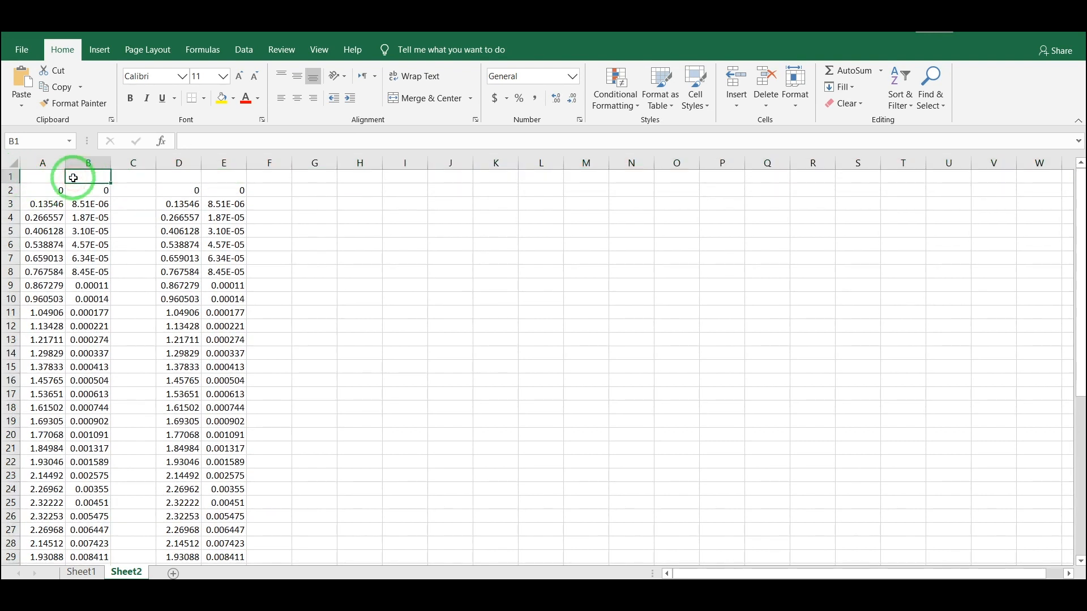
pyautogui.write('T=10')
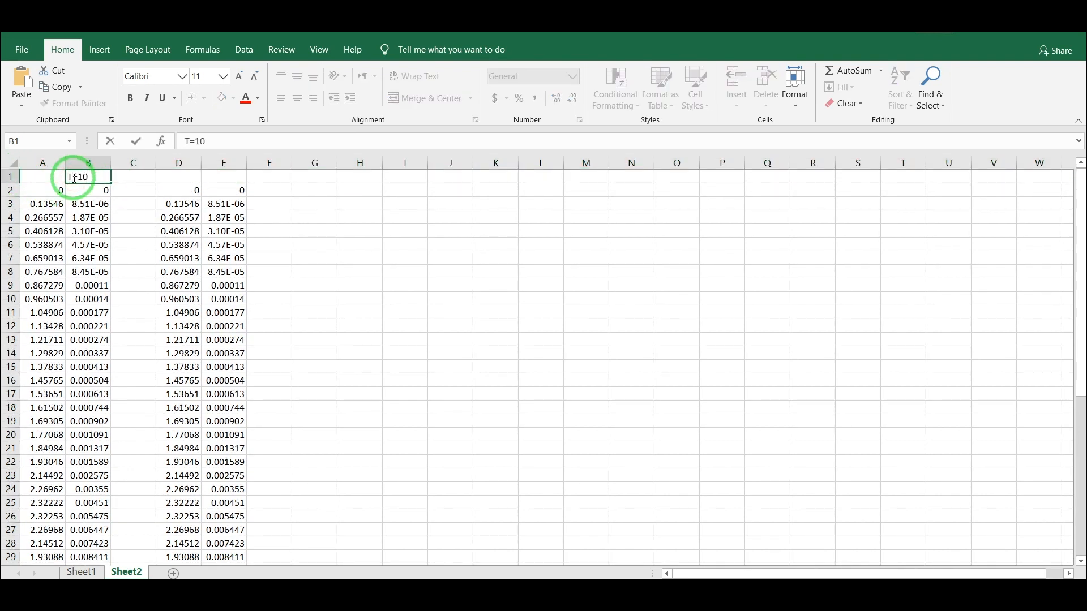
pyautogui.press('Tab')
pyautogui.press('Tab')
pyautogui.press('Tab')
pyautogui.write('Q')
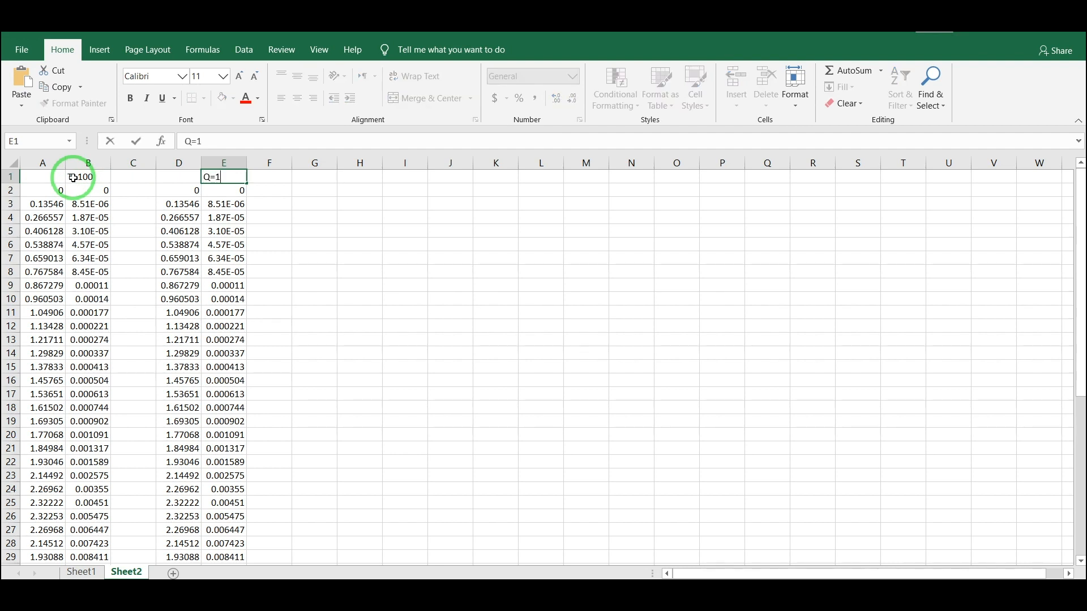
pyautogui.write('=10e6')
pyautogui.press('Return')
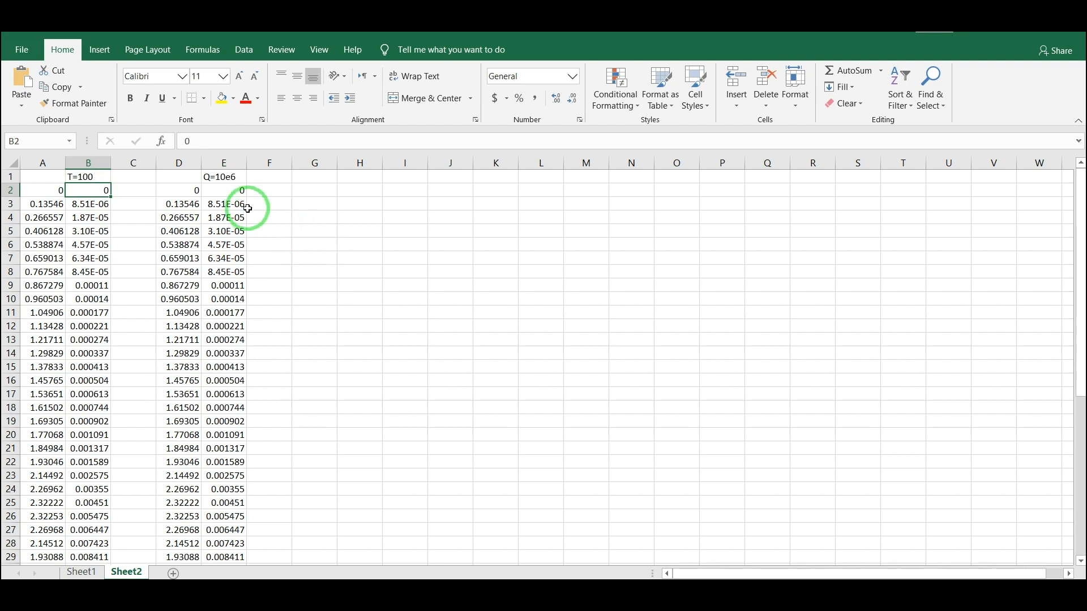
# Insert a scatter chart with smooth lines and markers from the T=100 data in A2:B49.
pyautogui.moveTo(91, 191); pyautogui.dragTo(43, 542)
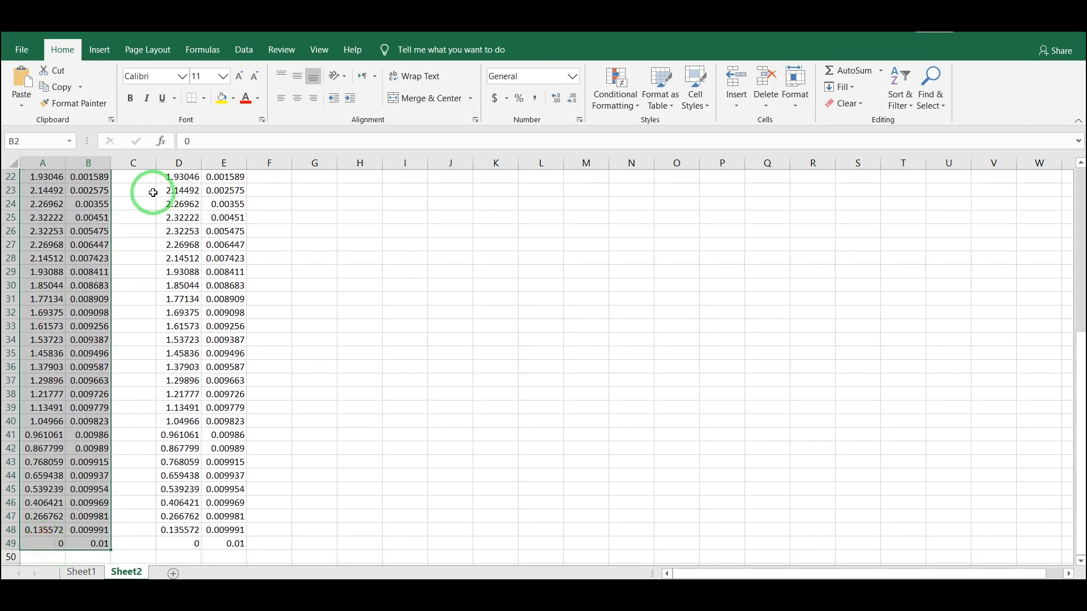
pyautogui.click(99, 50)
pyautogui.click(533, 104)
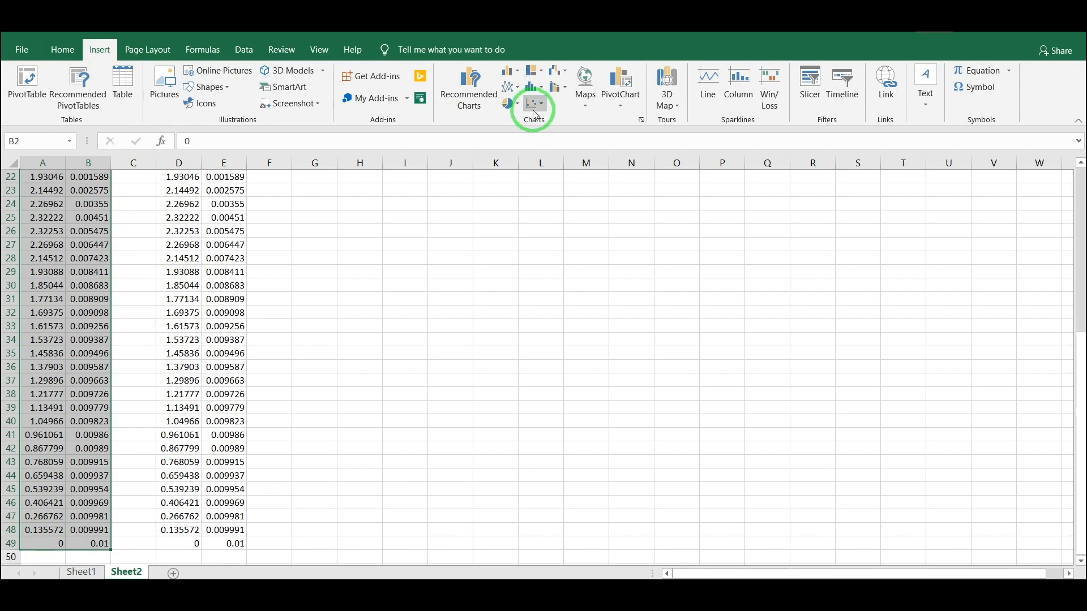
pyautogui.click(583, 147)
# Move the whole velocity chart up beside the top rows of the data, starting around column I.
pyautogui.moveTo(489, 288); pyautogui.dragTo(474, 146)
pyautogui.scroll(6, 489, 273)
pyautogui.keyDown('ctrl'); pyautogui.scroll(-1, 489, 279); pyautogui.keyUp('ctrl')
pyautogui.keyDown('ctrl'); pyautogui.scroll(-2, 489, 279); pyautogui.keyUp('ctrl')
pyautogui.moveTo(437, 415); pyautogui.dragTo(417, 216)
pyautogui.moveTo(418, 258); pyautogui.dragTo(437, 194)
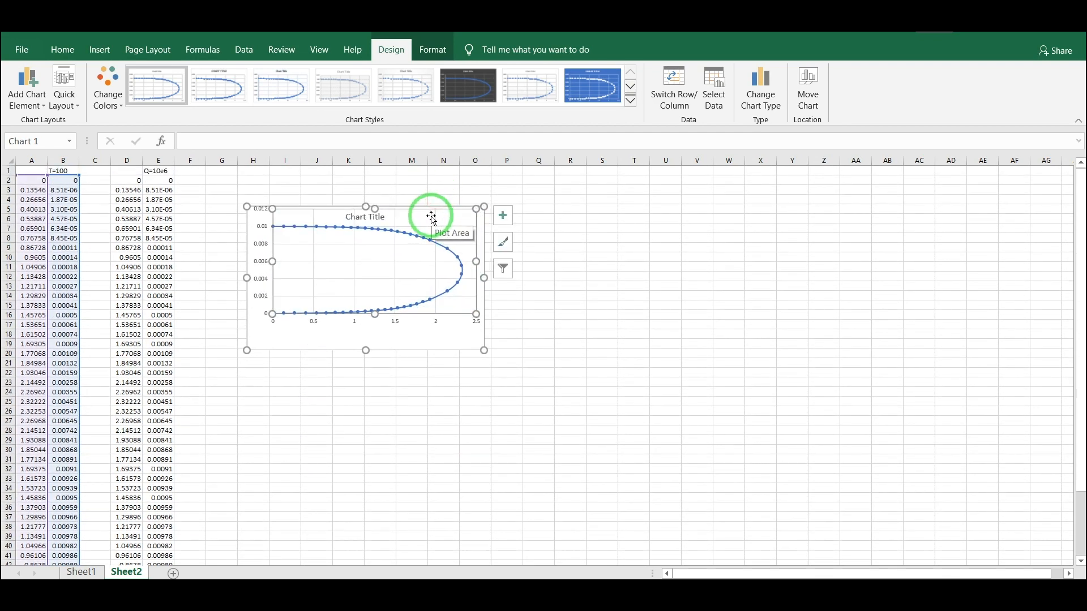
pyautogui.hotkey('ctrl', 'z')
pyautogui.moveTo(420, 217); pyautogui.dragTo(454, 191)
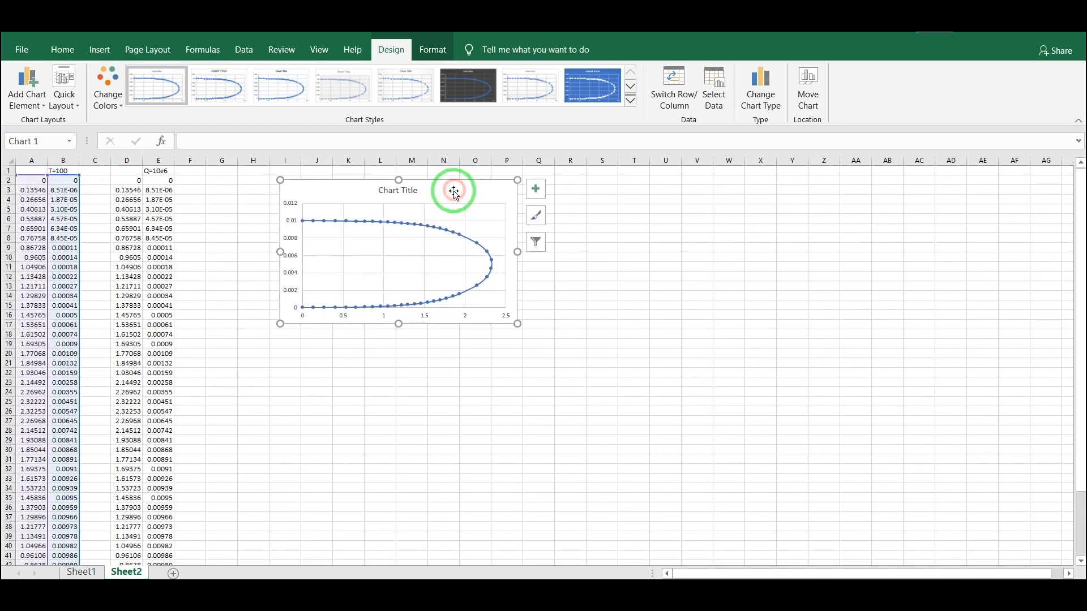
# Remove the velocity chart's title and add a legend at the top of the chart.
pyautogui.click(536, 192)
pyautogui.click(567, 237)
pyautogui.click(616, 260)
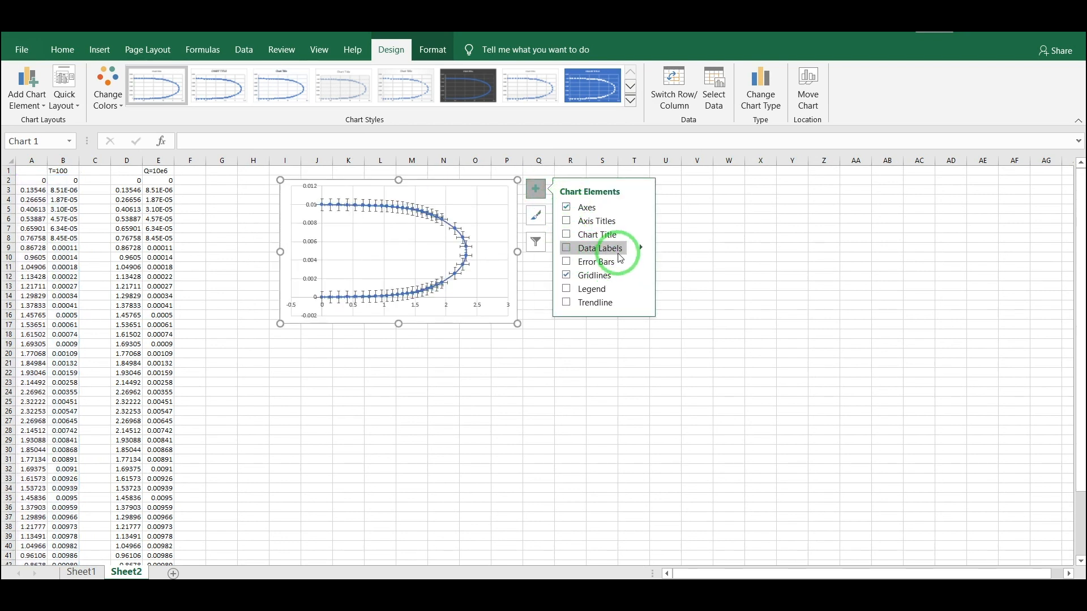
pyautogui.click(642, 290)
pyautogui.click(679, 311)
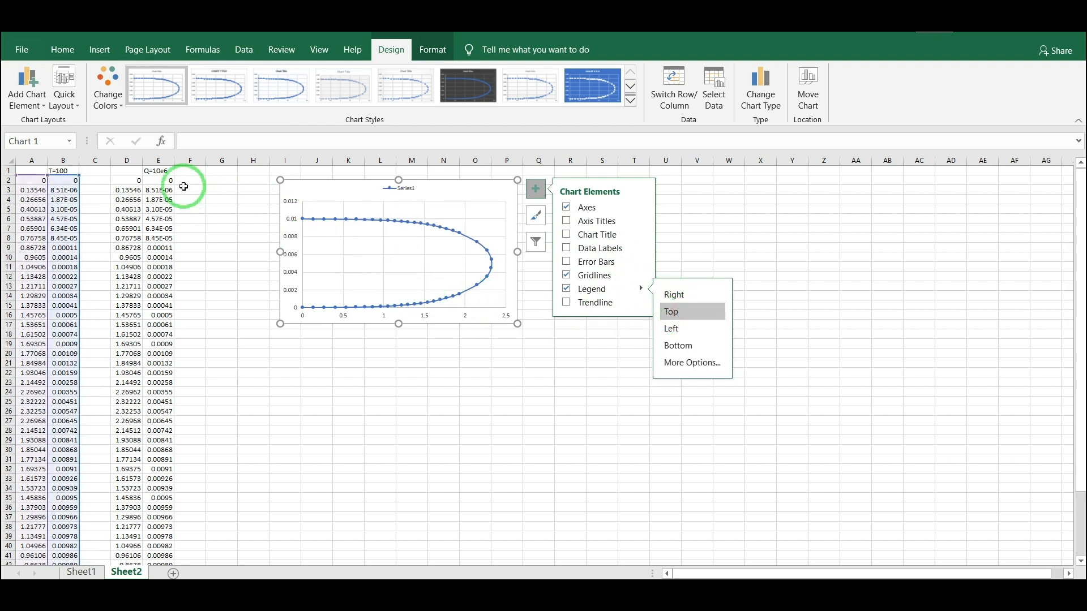
pyautogui.click(345, 219)
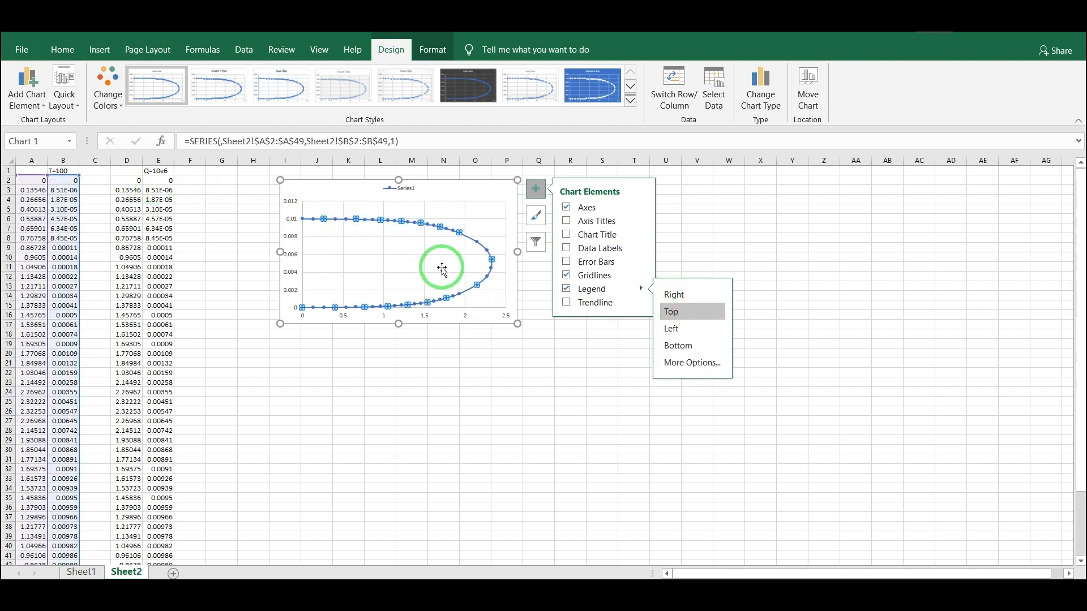
pyautogui.click(544, 342)
# Edit the chart's existing data series so that its name comes from cell B1 of Sheet2.
pyautogui.keyDown('ctrl'); pyautogui.scroll(3, 453, 281); pyautogui.keyUp('ctrl')
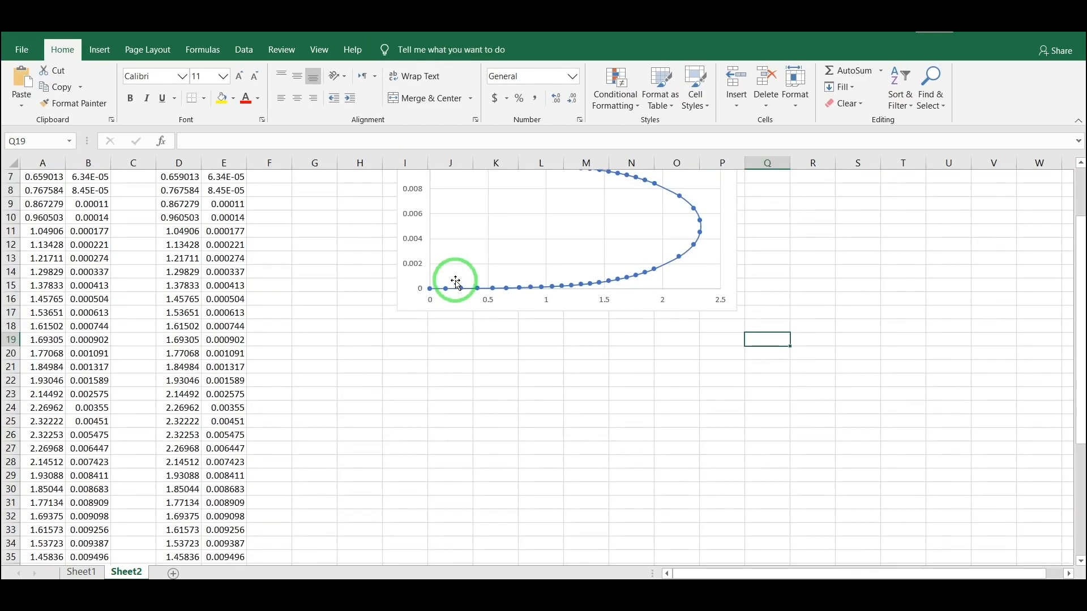
pyautogui.scroll(2, 455, 281)
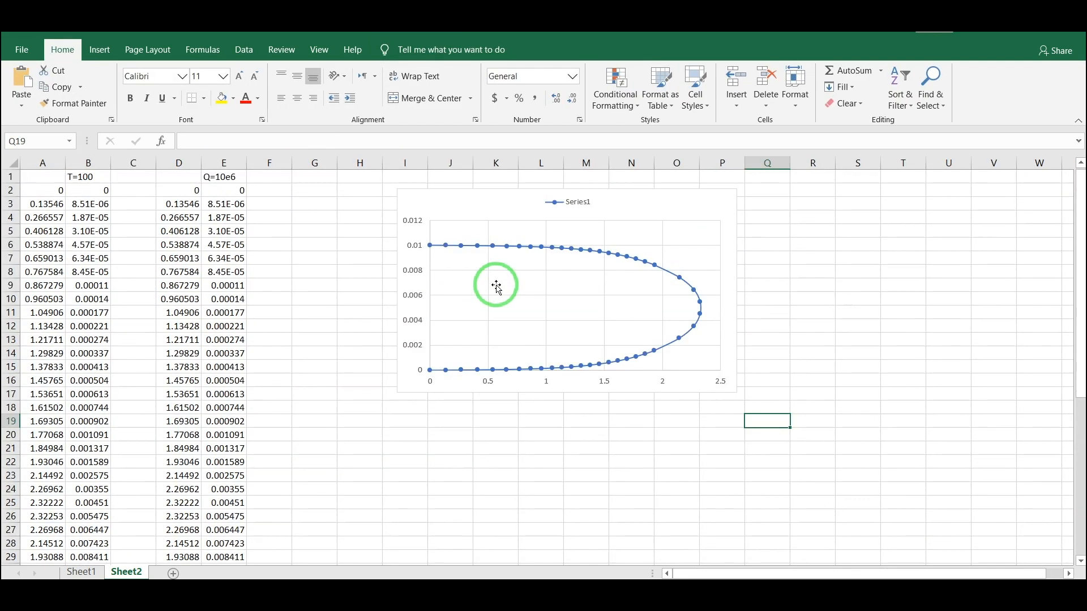
pyautogui.rightClick(495, 253)
pyautogui.click(523, 304)
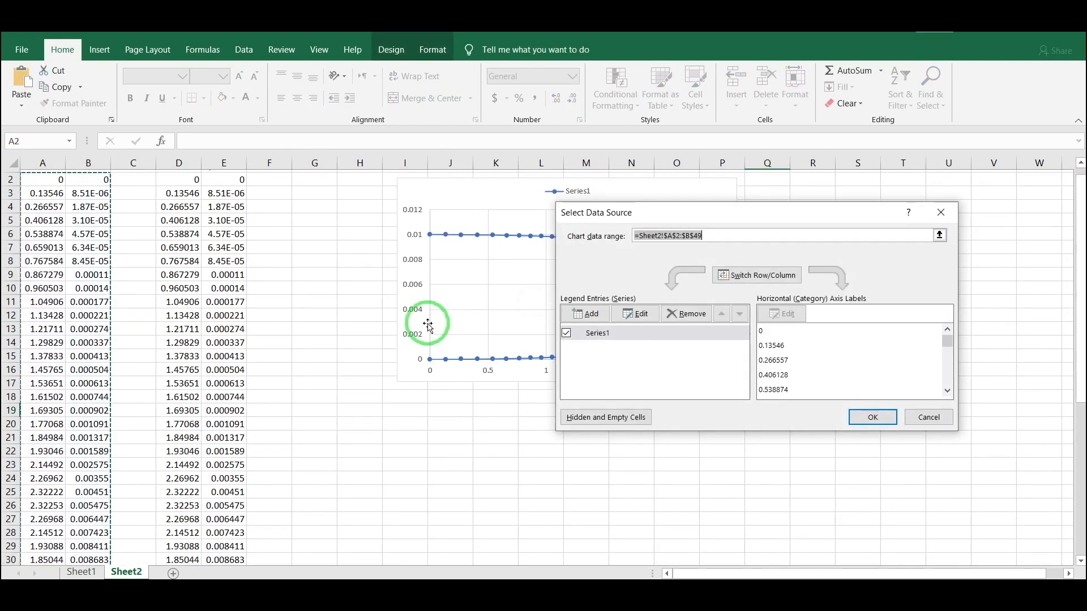
pyautogui.click(628, 315)
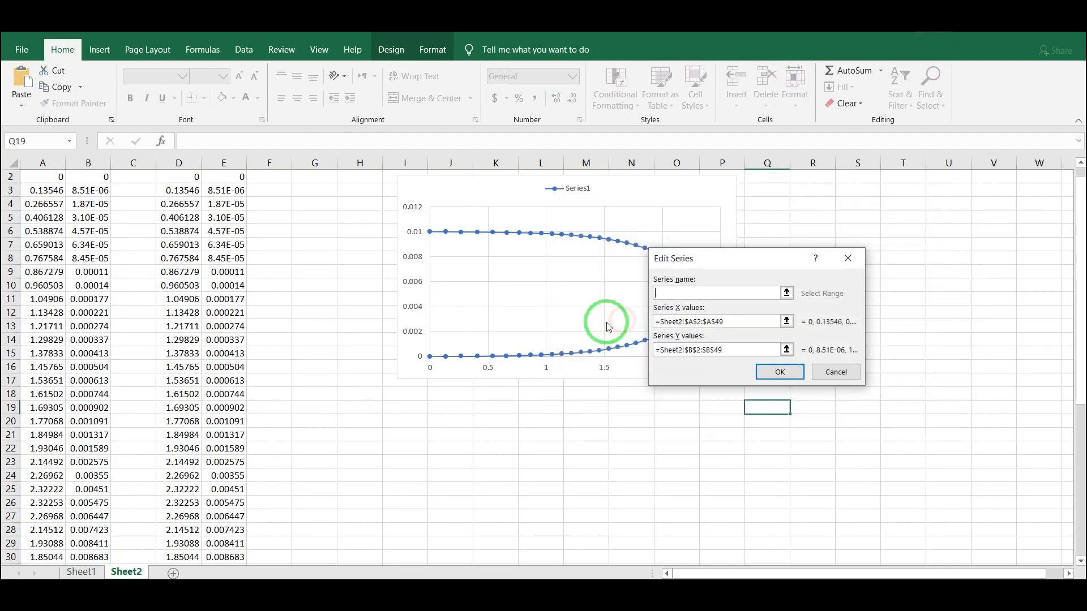
pyautogui.scroll(-1, 90, 195)
pyautogui.scroll(1, 88, 176)
pyautogui.click(88, 177)
pyautogui.click(765, 373)
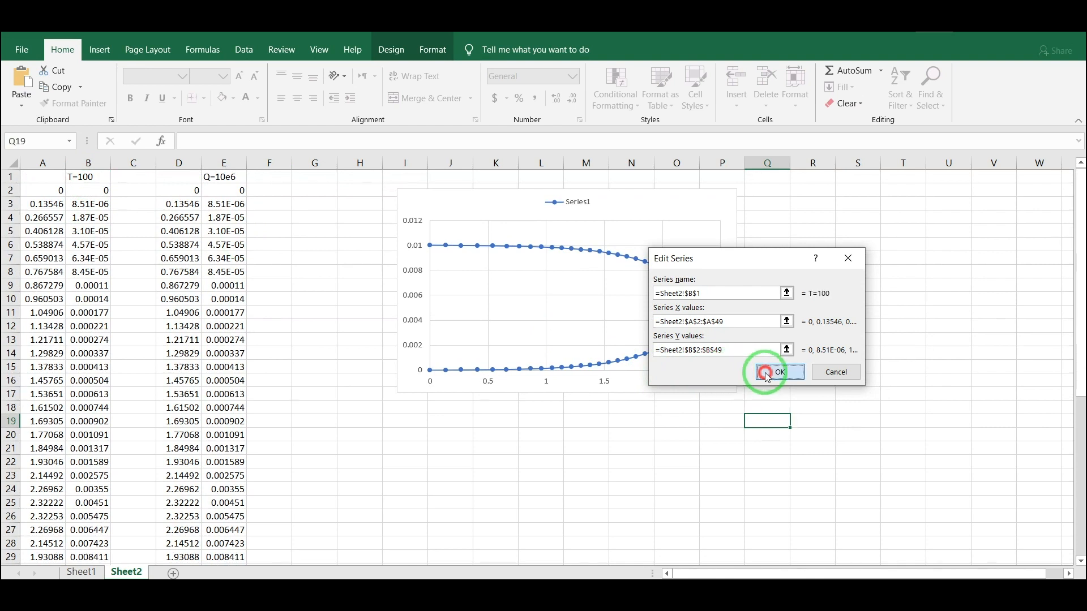
# Add a second chart series named from E1, with X values D2:D49 and Y values E2:E49.
pyautogui.click(592, 315)
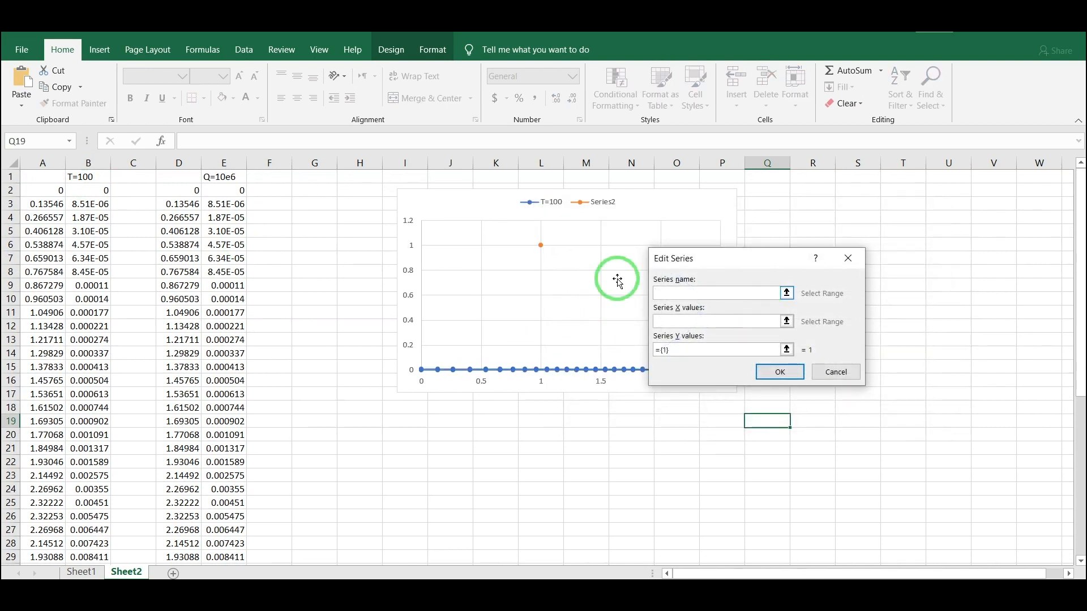
pyautogui.click(223, 177)
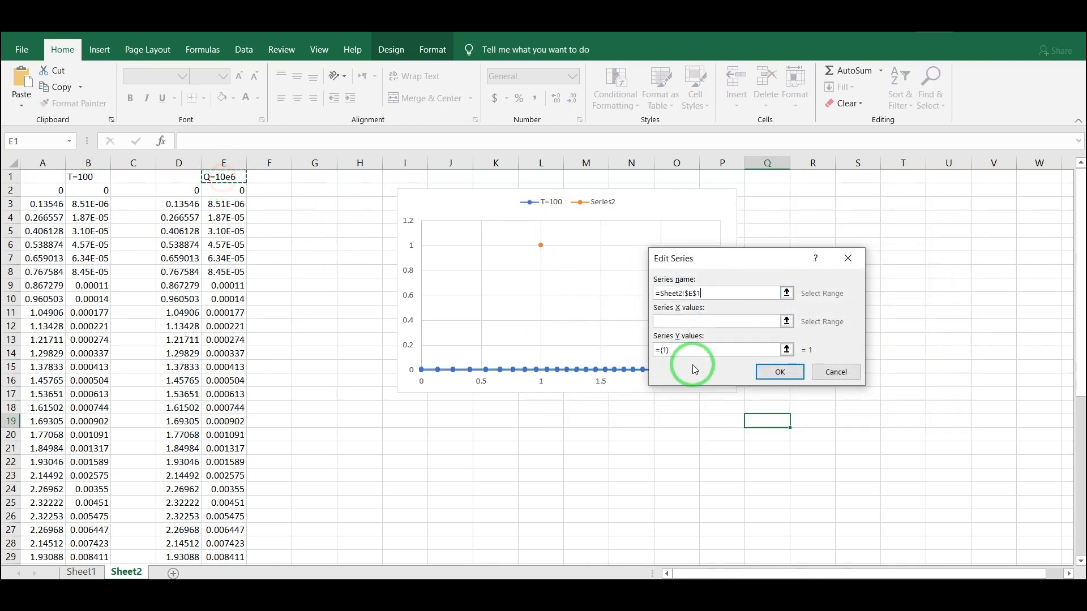
pyautogui.click(786, 321)
pyautogui.moveTo(178, 191); pyautogui.dragTo(199, 539)
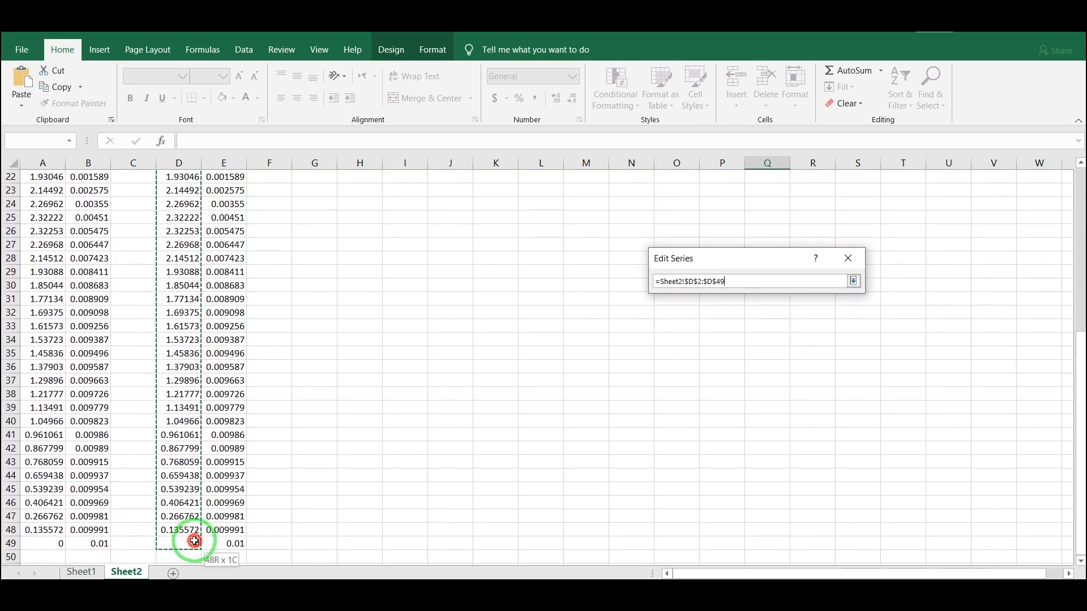
pyautogui.press('Return')
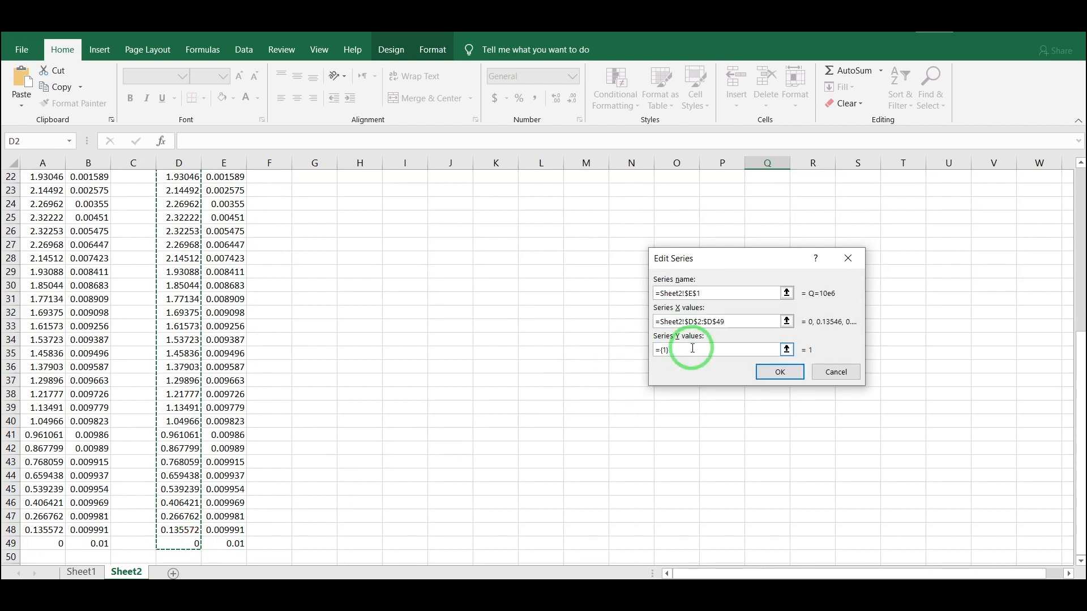
pyautogui.click(786, 350)
pyautogui.scroll(7, 704, 322)
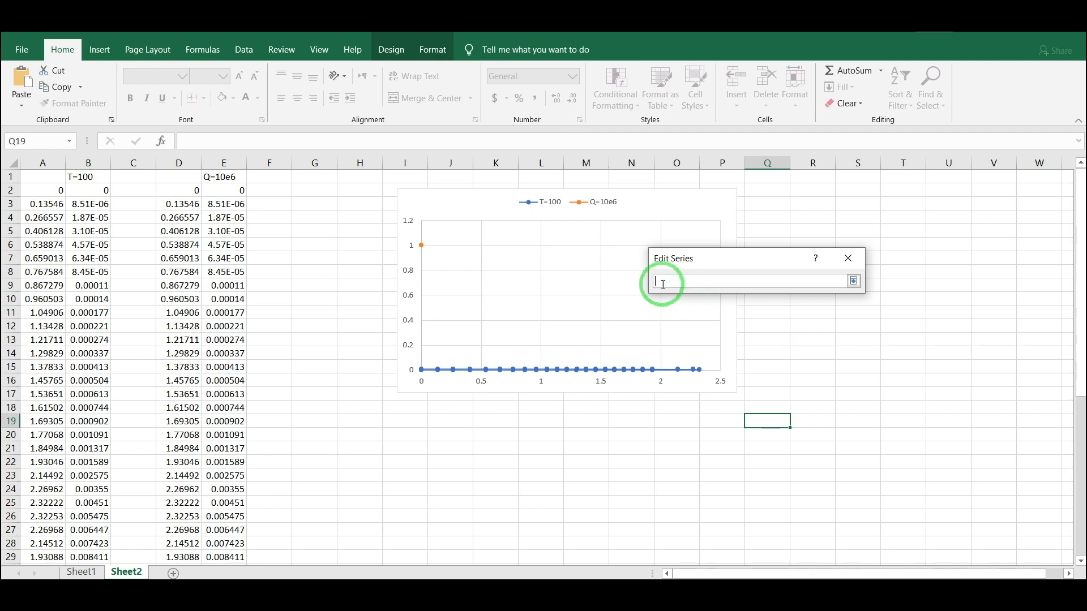
pyautogui.moveTo(224, 190); pyautogui.dragTo(224, 544)
pyautogui.press('Return')
pyautogui.press('Return')
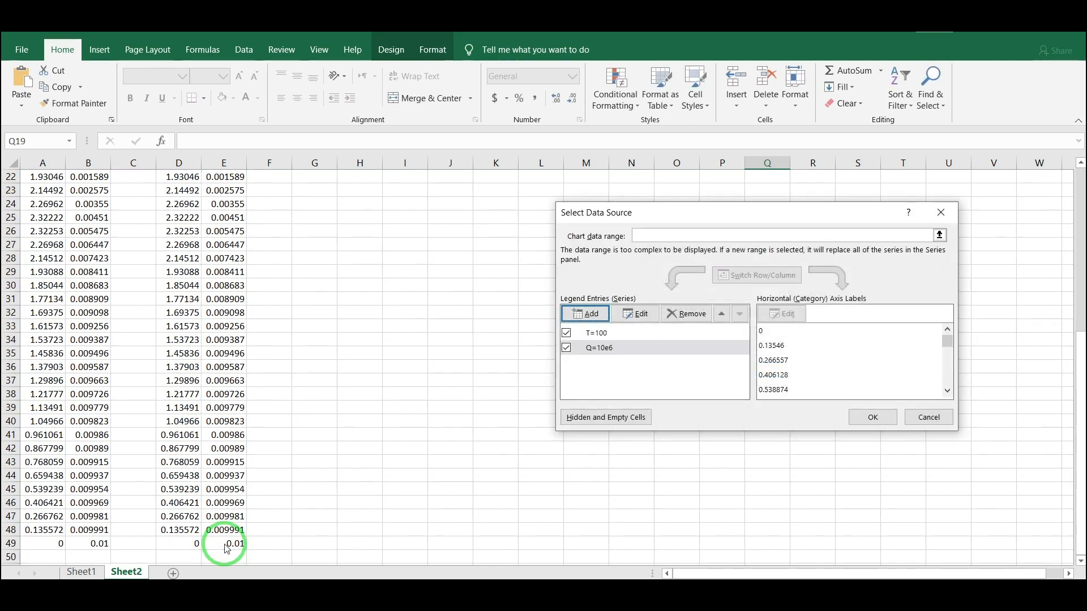
pyautogui.click(853, 416)
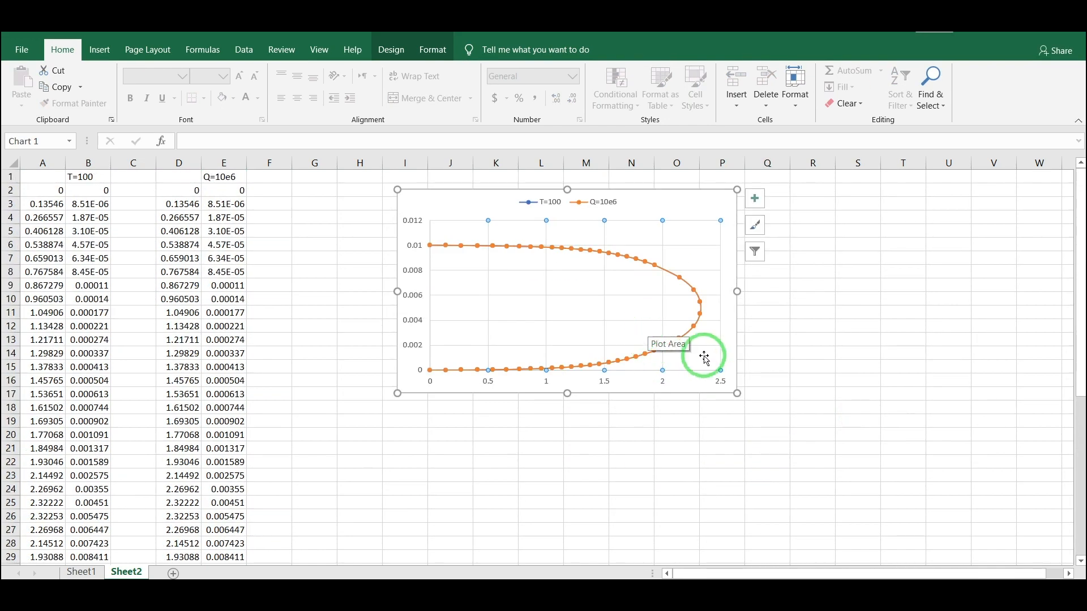
# Enlarge the velocity chart to about columns I to S and rows 2 to 24, and return to the temperature chart on Sheet1.
pyautogui.click(766, 408)
pyautogui.click(736, 391)
pyautogui.moveTo(736, 391); pyautogui.dragTo(835, 491)
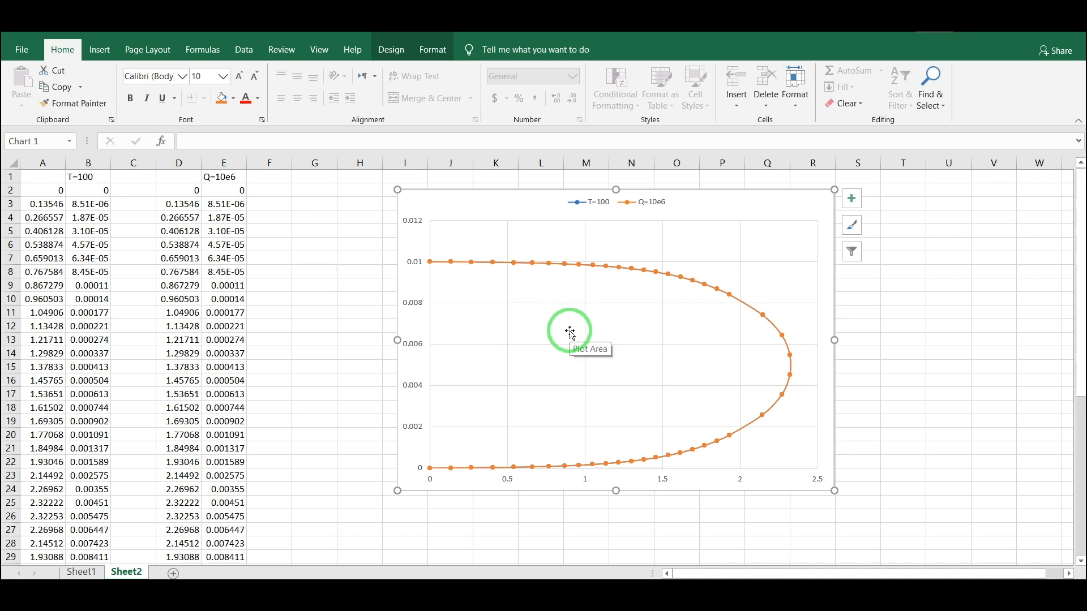
pyautogui.click(87, 572)
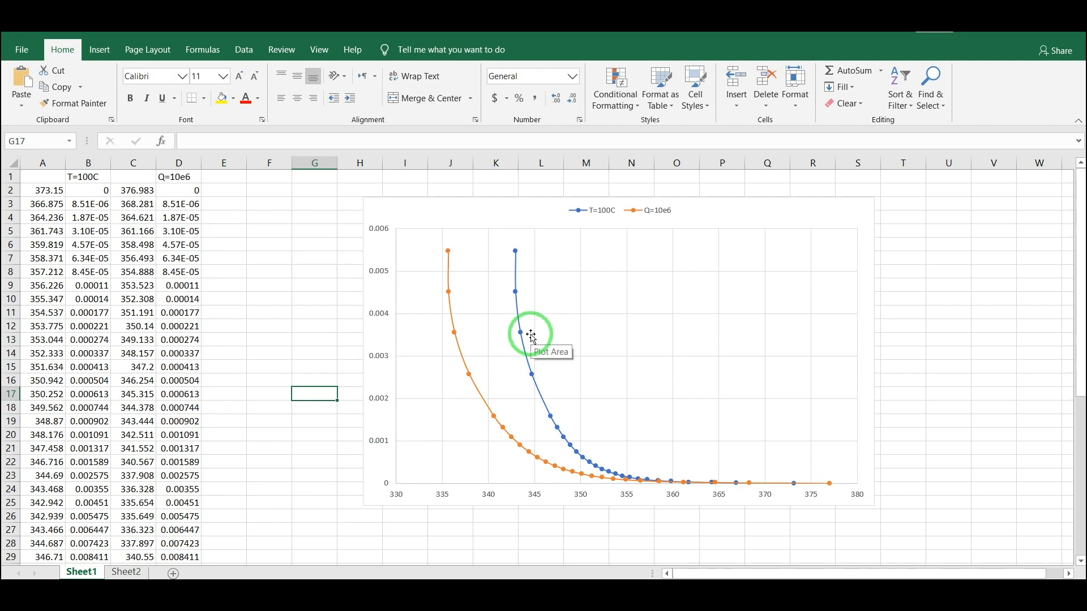